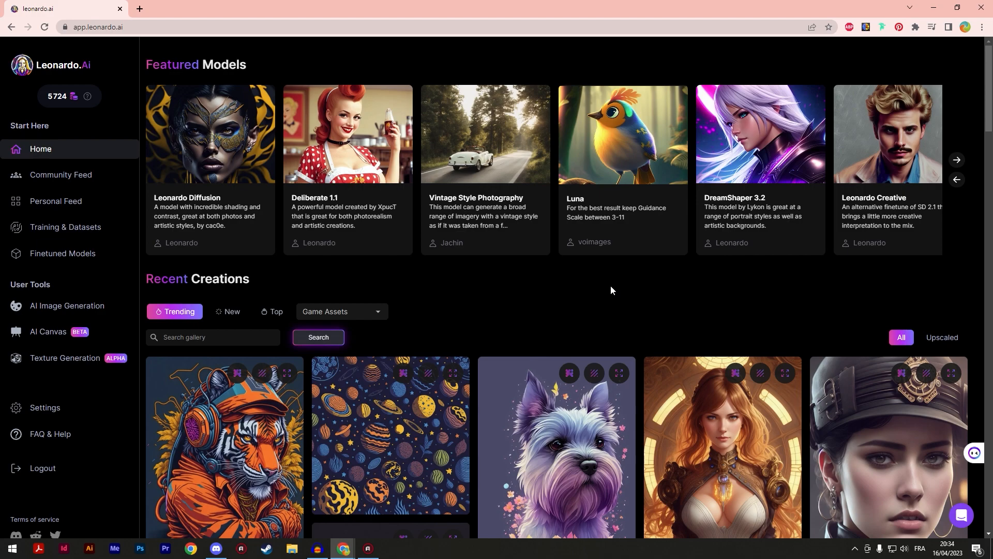
- Browse the trending images in the Recent Creations gallery on the home page
scroll(862, 416, down, 5)
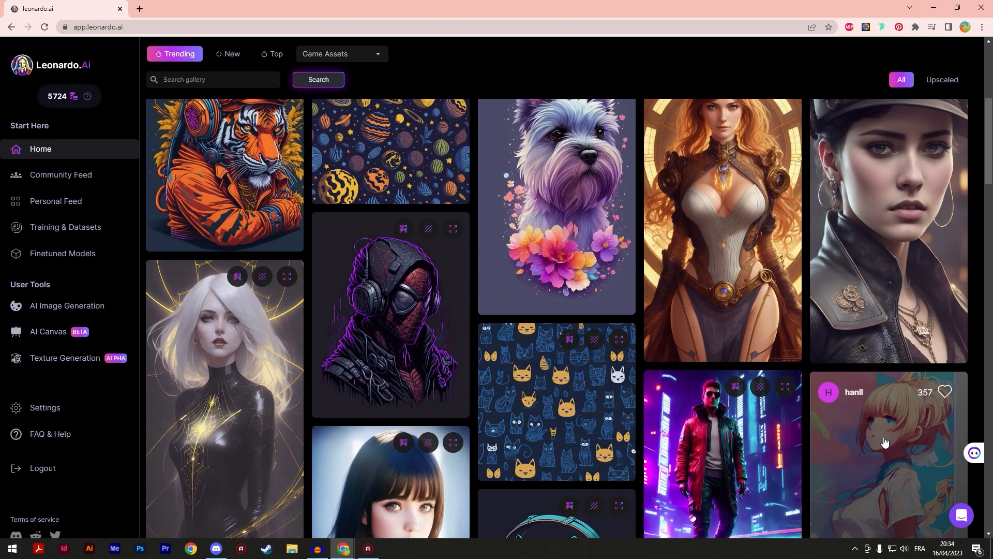
scroll(884, 442, down, 8)
scroll(914, 436, down, 2)
scroll(915, 436, down, 9)
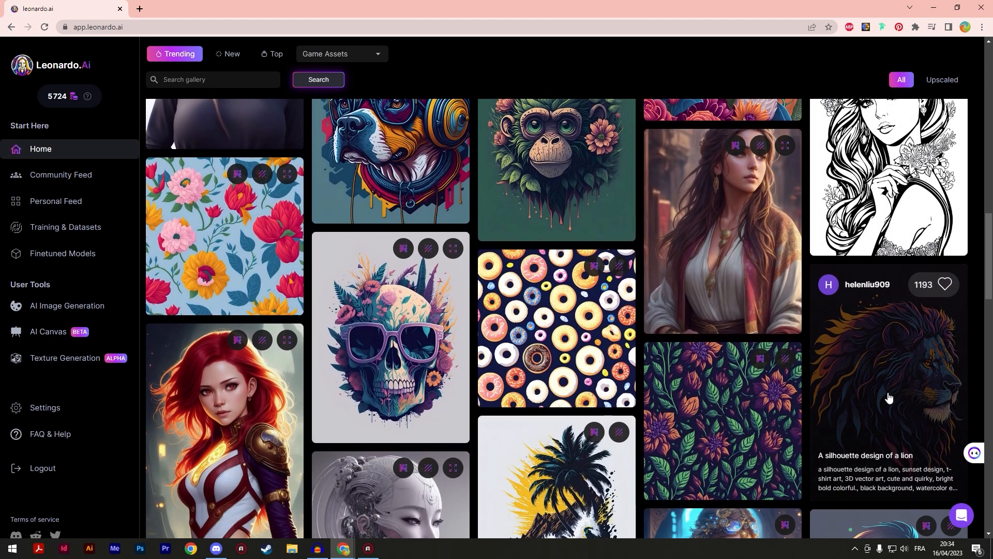
scroll(881, 387, down, 6)
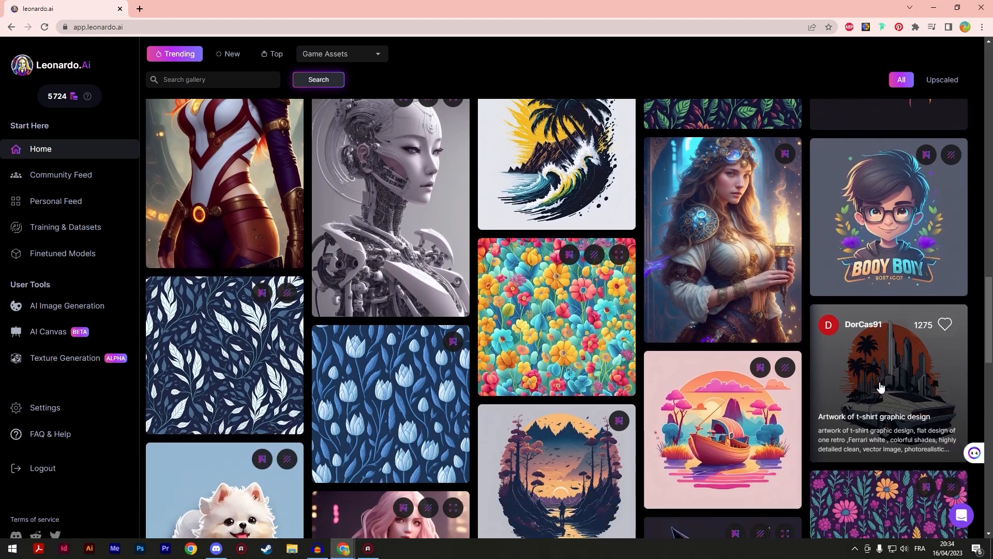
scroll(880, 385, down, 18)
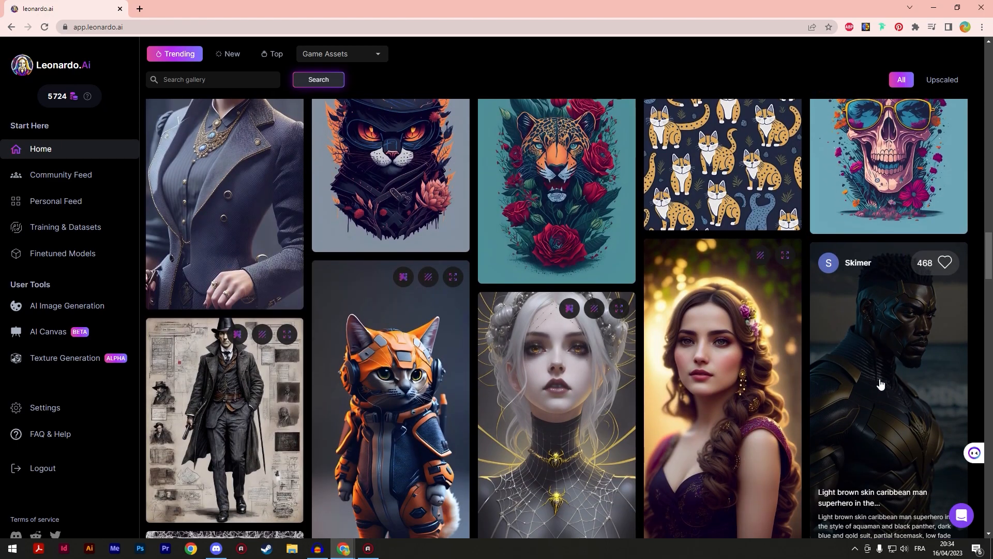
scroll(881, 383, down, 10)
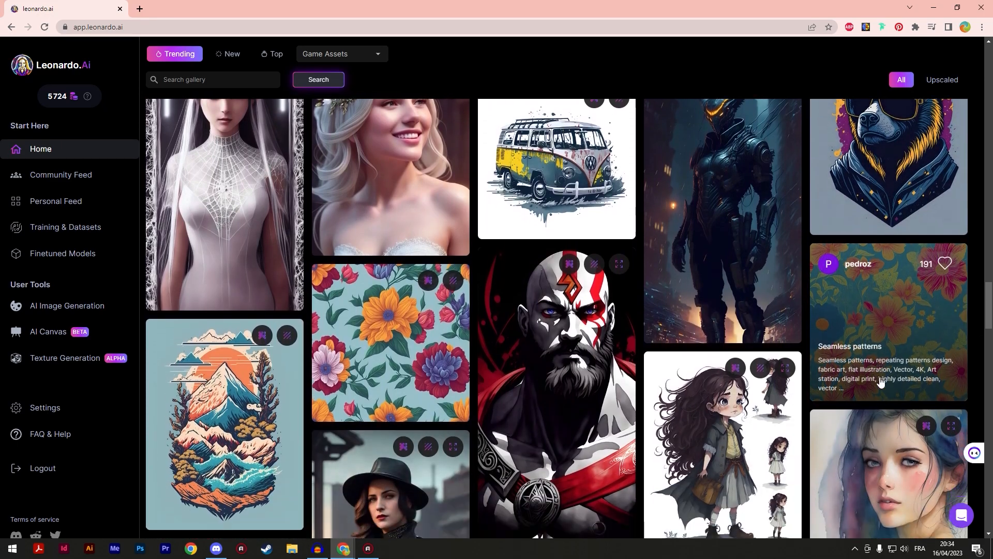
scroll(881, 382, down, 5)
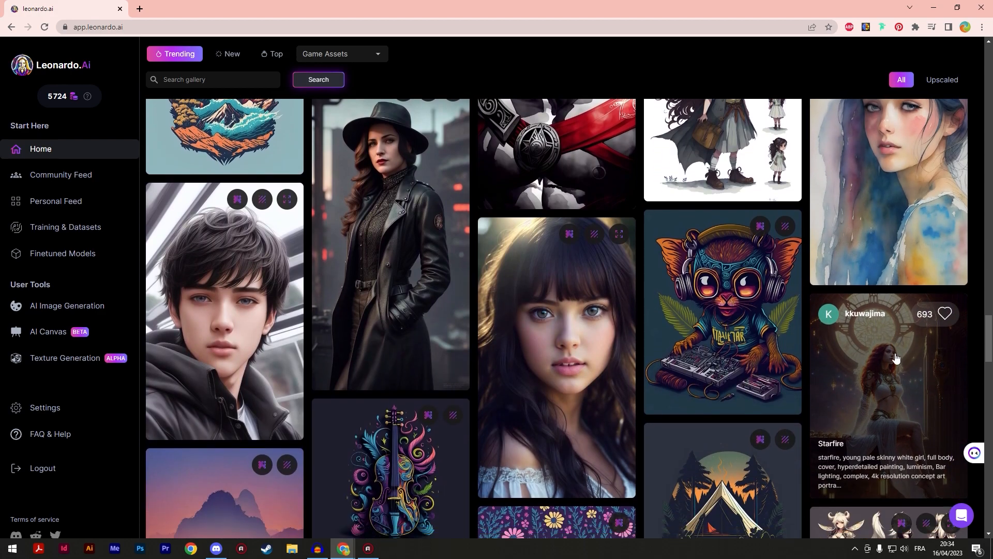
scroll(892, 344, down, 5)
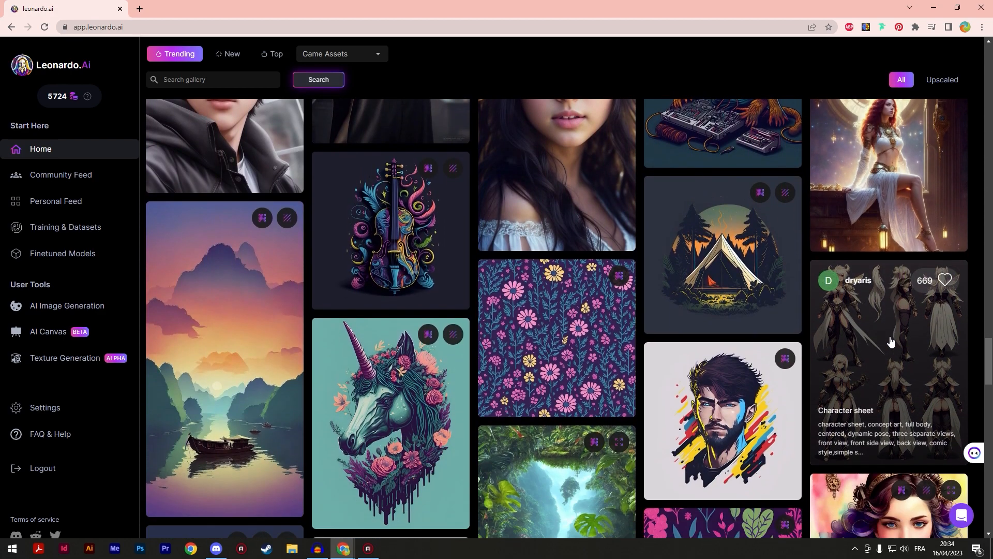
scroll(919, 358, down, 2)
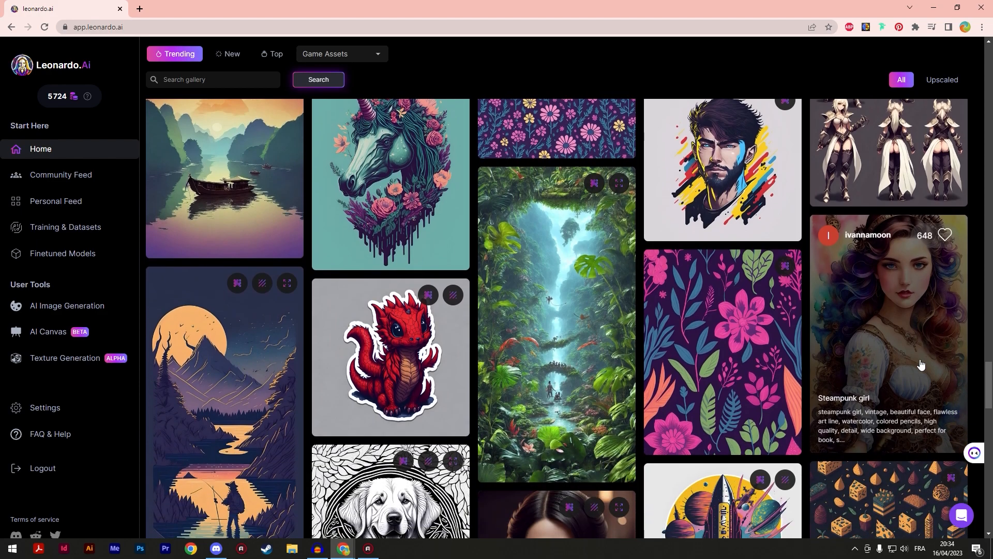
scroll(914, 365, down, 2)
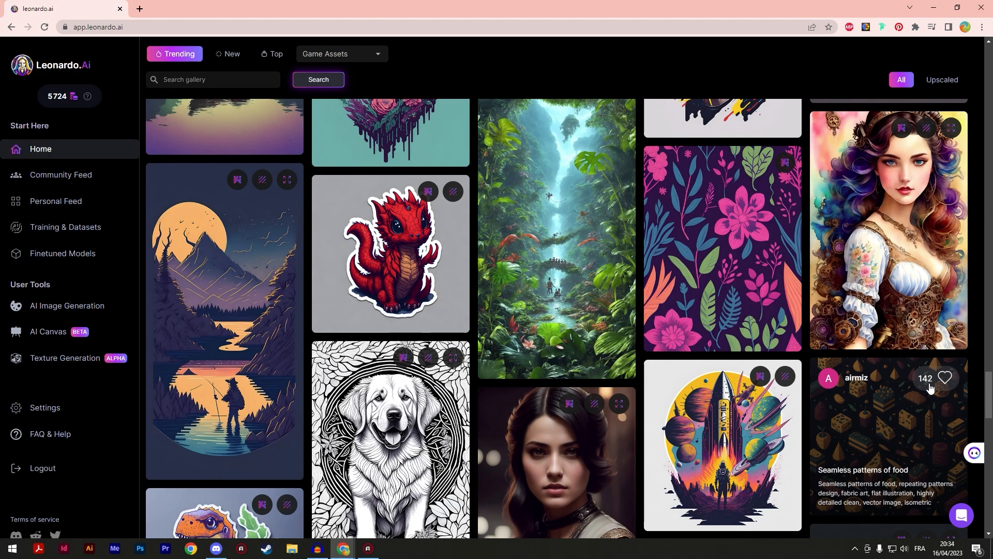
scroll(930, 387, down, 7)
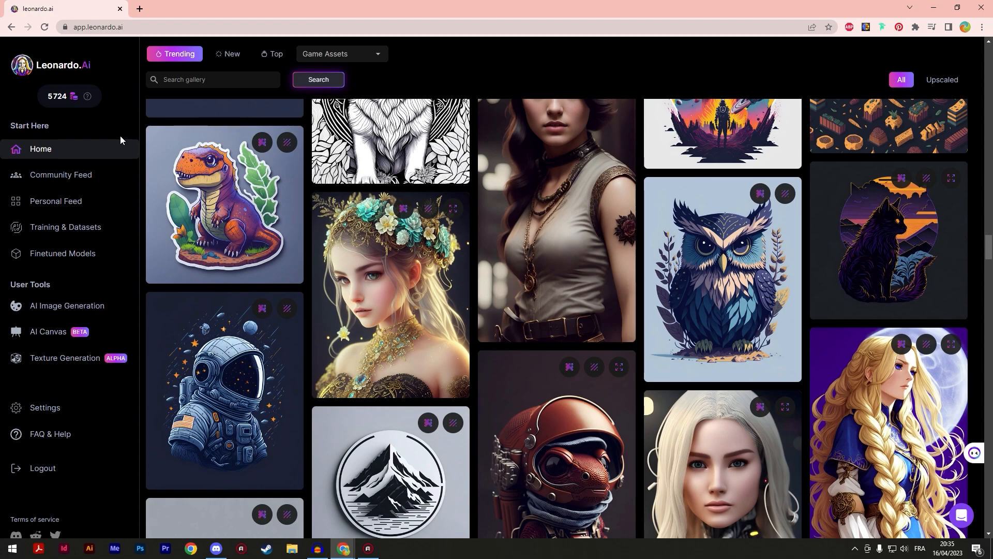
scroll(816, 329, down, 10)
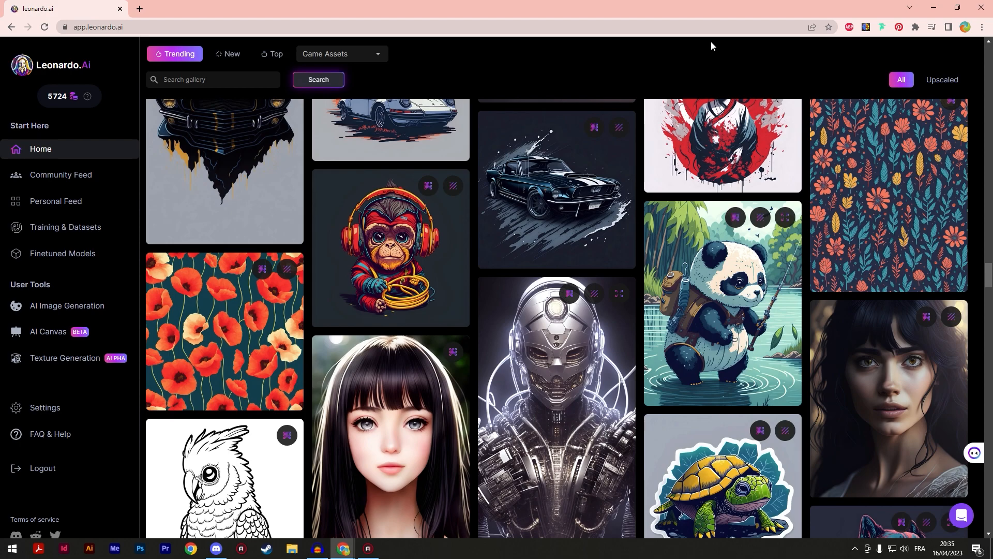
scroll(905, 310, down, 7)
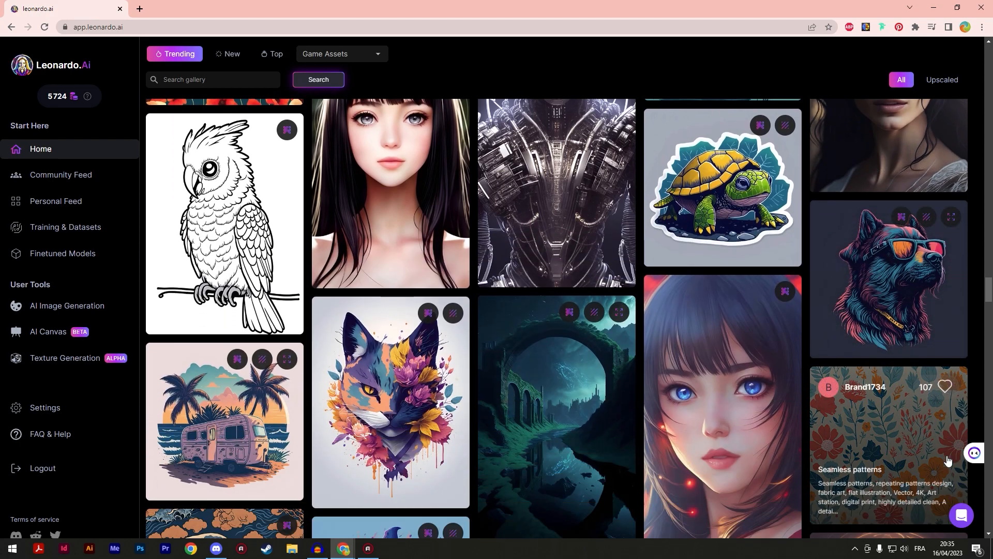
scroll(948, 458, down, 6)
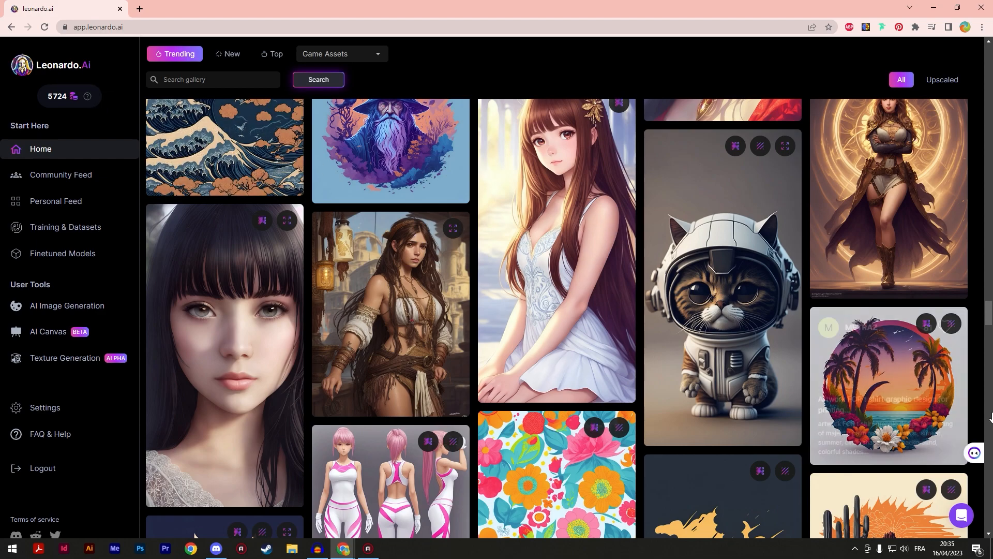
scroll(991, 429, down, 5)
scroll(991, 429, down, 3)
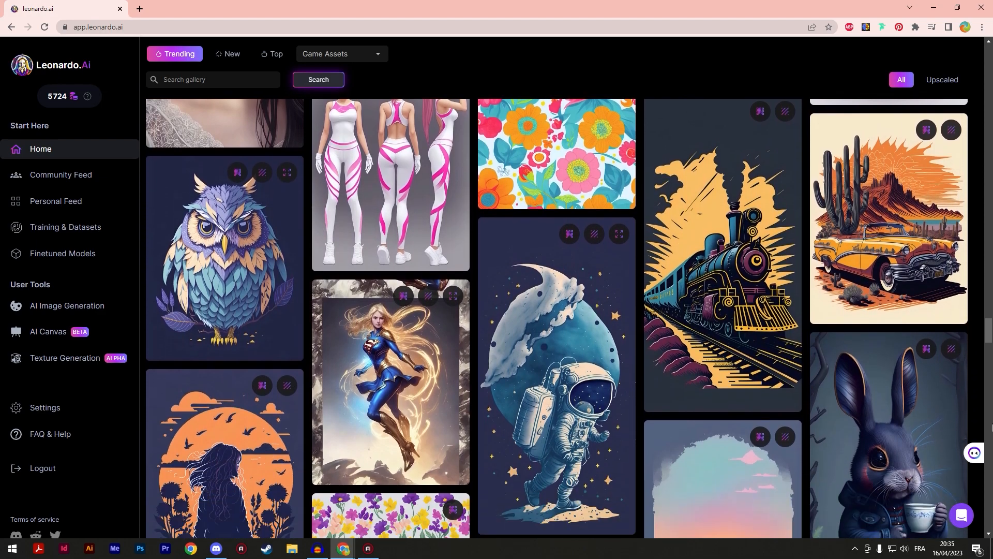
scroll(991, 418, down, 5)
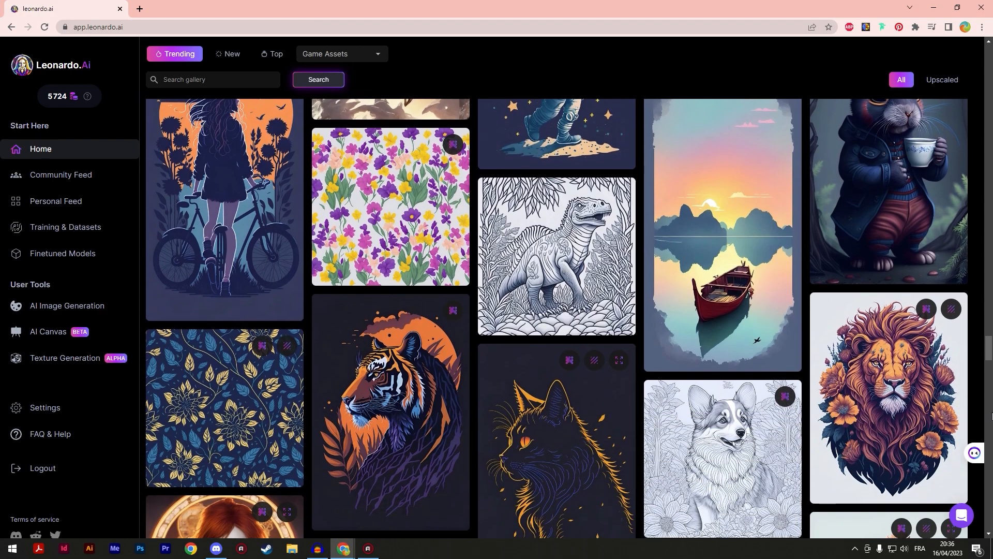
scroll(991, 416, down, 3)
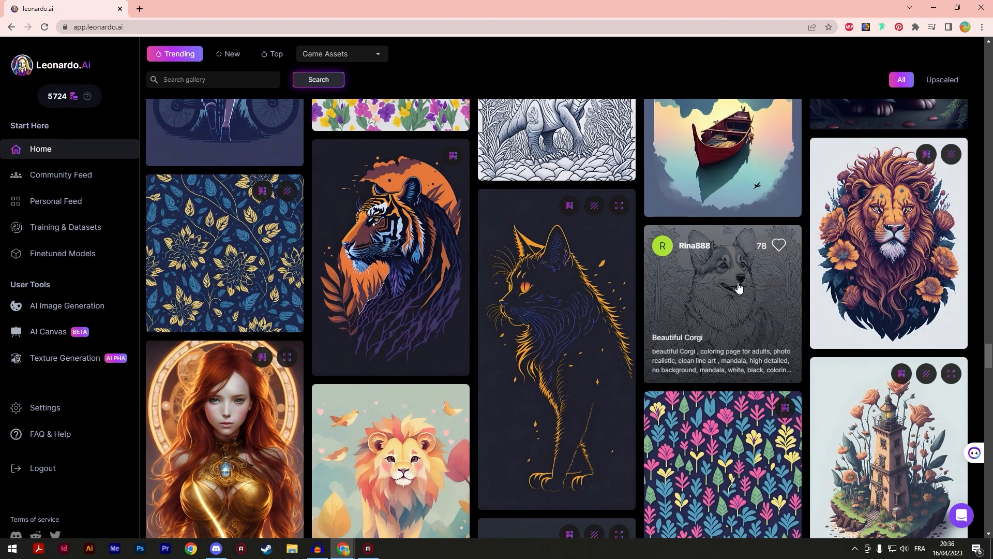
- View the prompt details of the Beautiful Corgi coloring page and the baby vintage watercolour lion illustration, closing each one
click(712, 311)
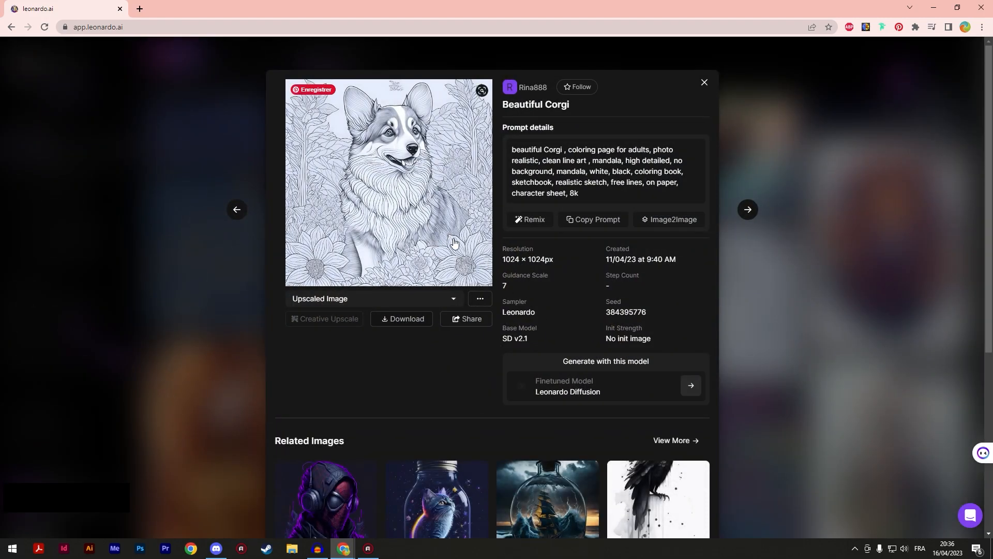
click(766, 357)
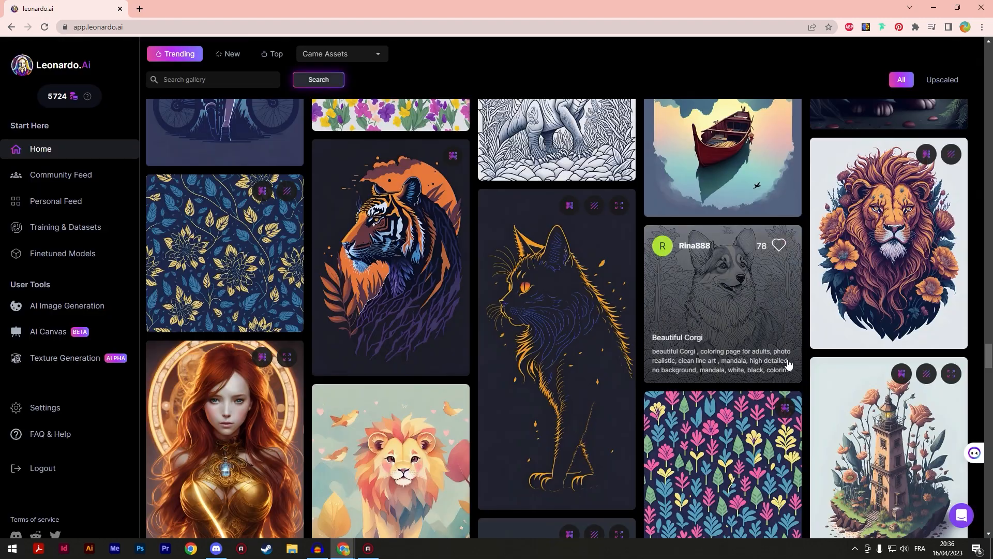
scroll(725, 372, down, 4)
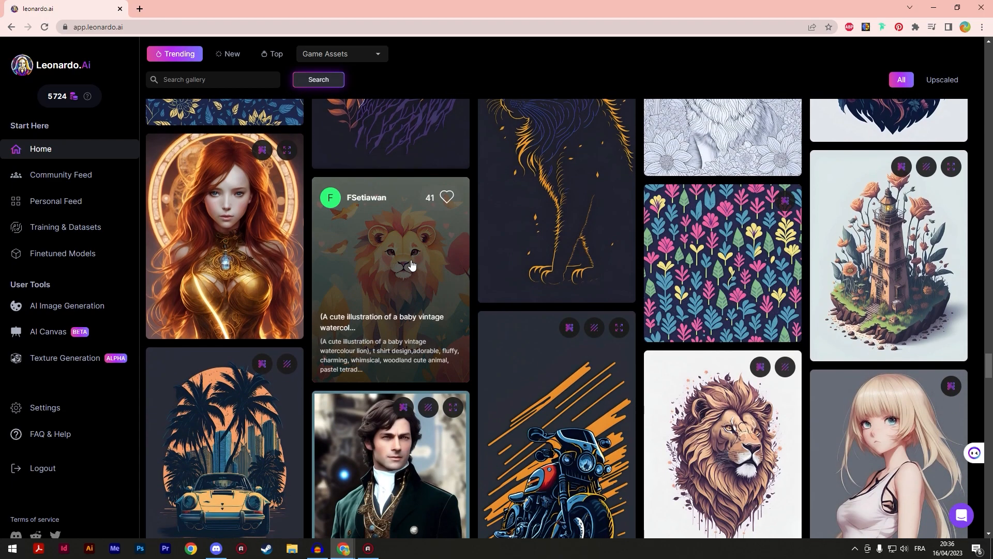
click(411, 264)
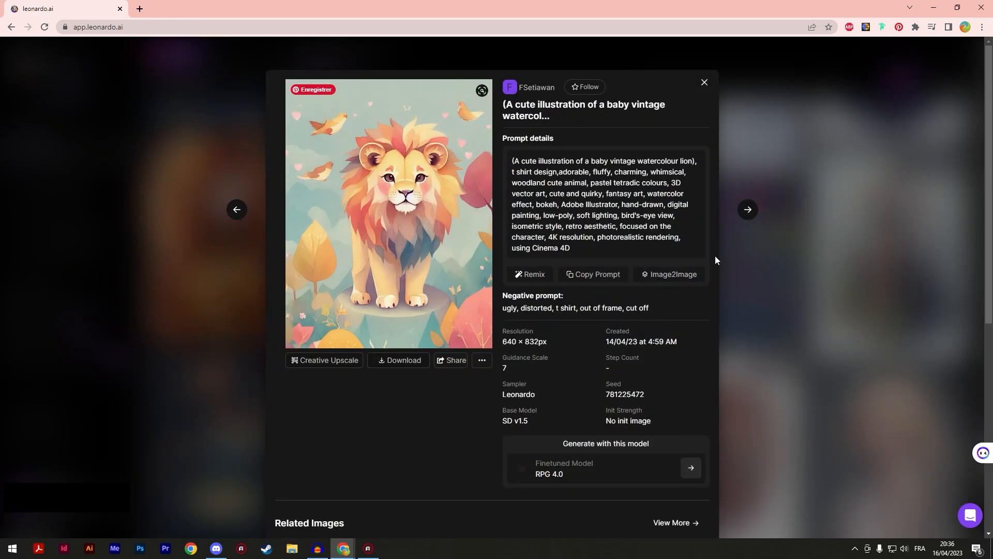
click(880, 257)
- Find the hyperrealistic portrait of the red-bearded man in the gallery, view its prompt details and close it
scroll(919, 268, down, 3)
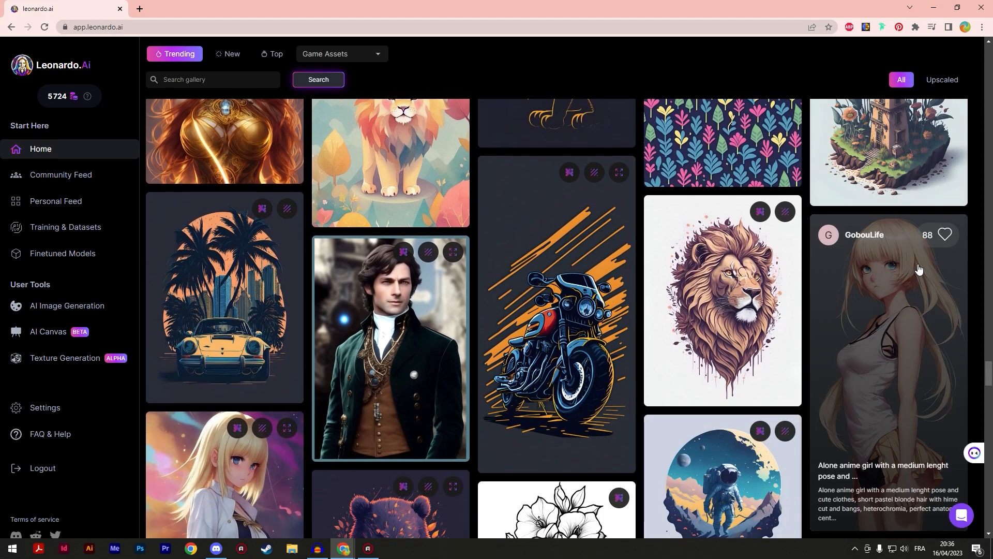
scroll(918, 268, down, 9)
scroll(918, 267, down, 5)
scroll(885, 257, up, 3)
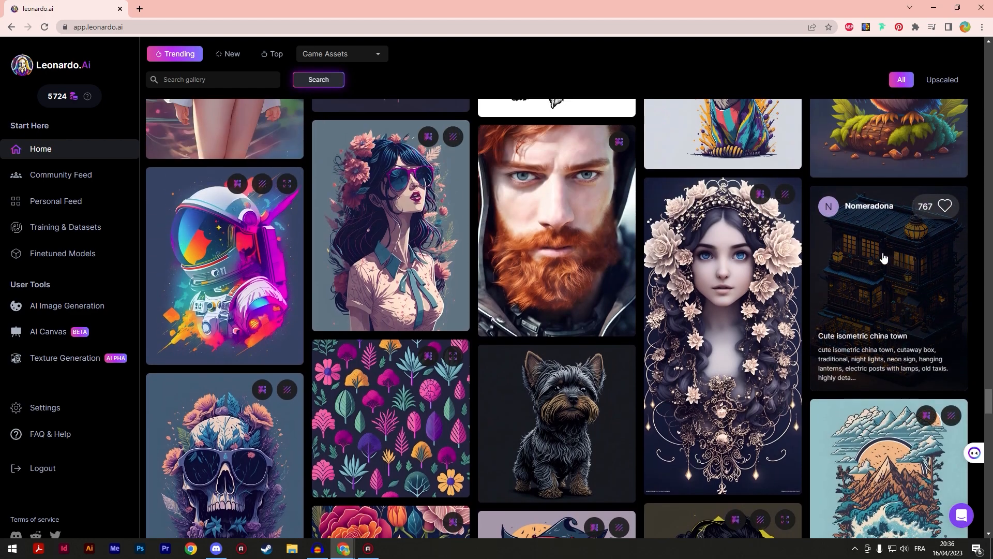
click(551, 179)
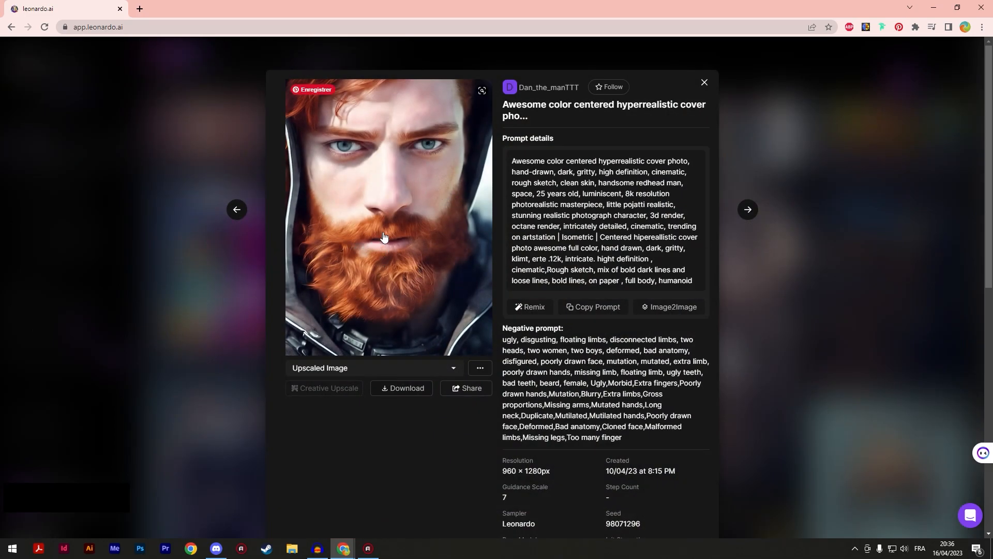
click(845, 313)
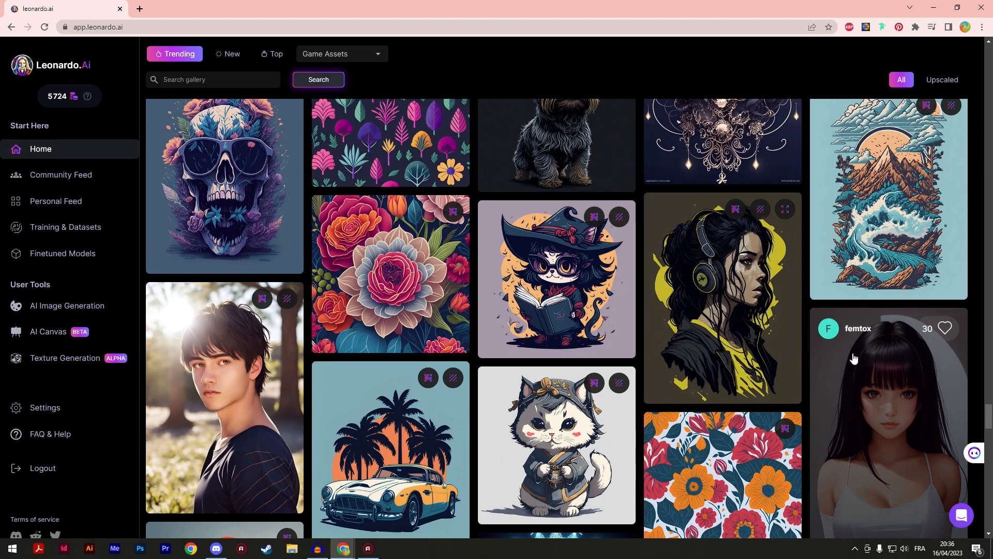
- View the prompt details of the baby cat in a Japanese outfit and the sunlit portrait of the dark-haired guy, closing each one
scroll(738, 278, down, 2)
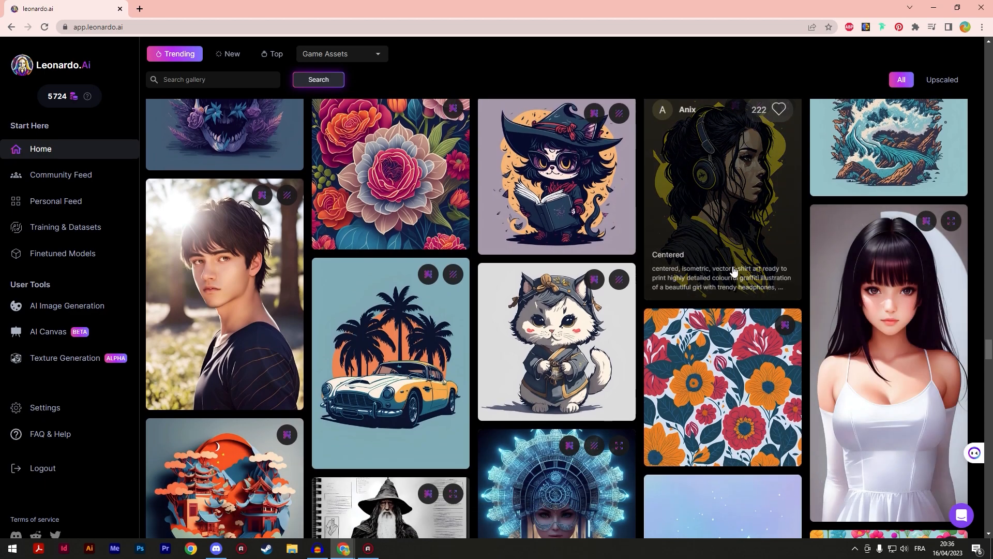
click(541, 321)
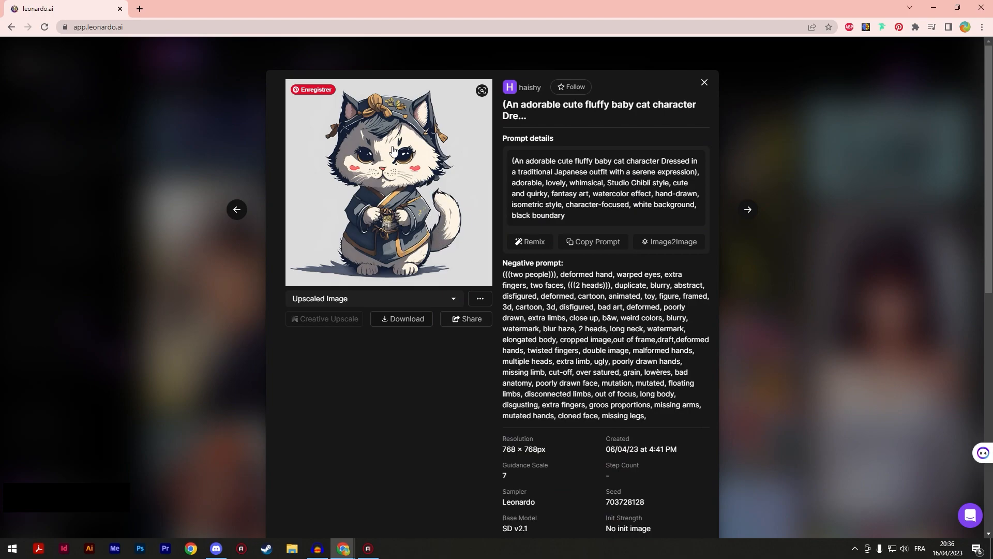
click(704, 82)
click(272, 223)
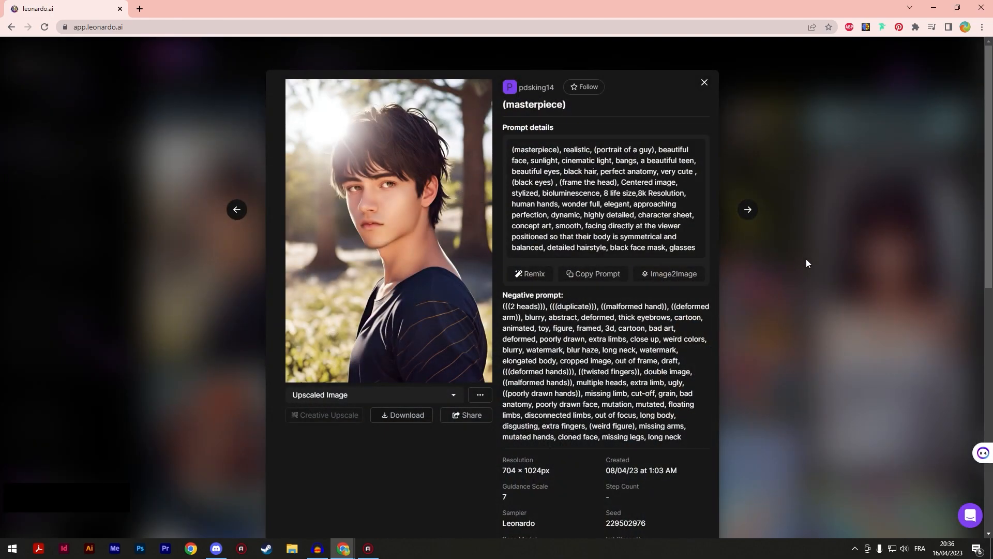
click(806, 259)
- Look through more of the trending gallery for other styles of generated images, including patterns, portraits and t-shirt designs
scroll(576, 219, down, 2)
scroll(576, 220, down, 3)
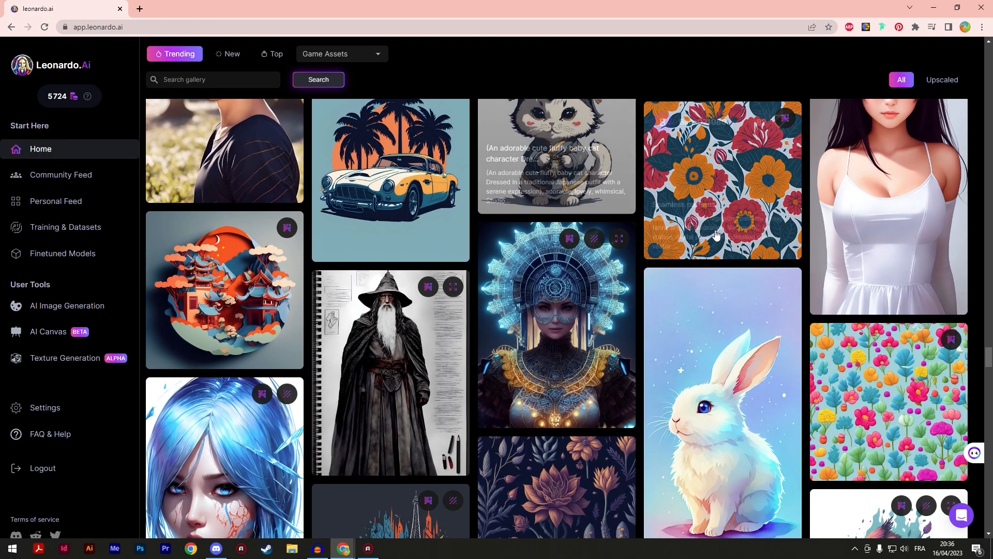
scroll(816, 245, down, 2)
scroll(816, 245, down, 2)
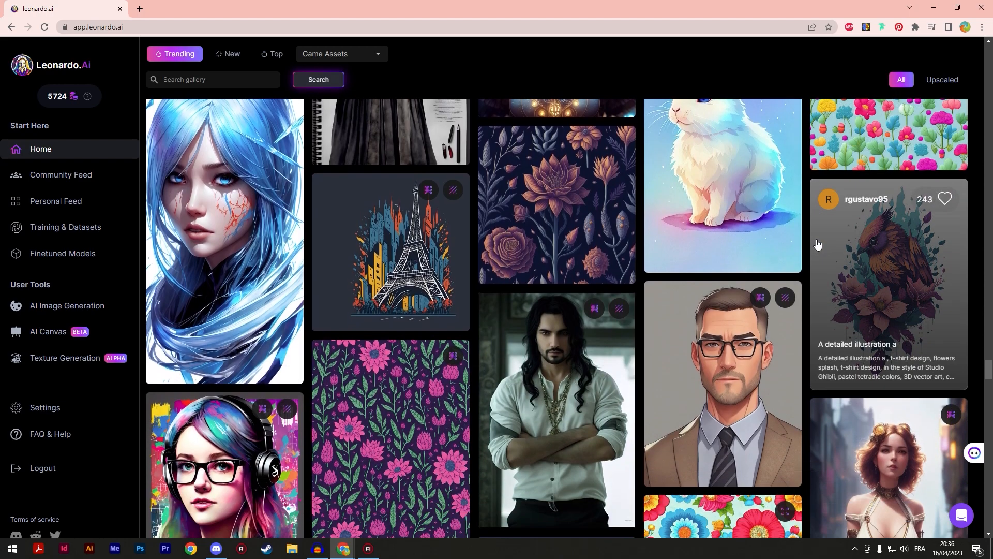
scroll(818, 241, down, 3)
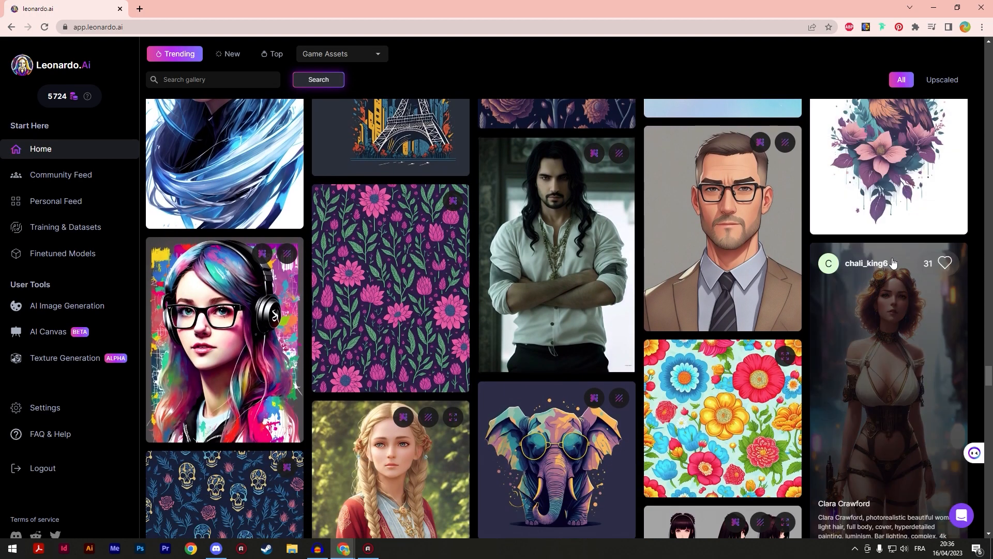
scroll(817, 236, down, 10)
scroll(923, 274, down, 5)
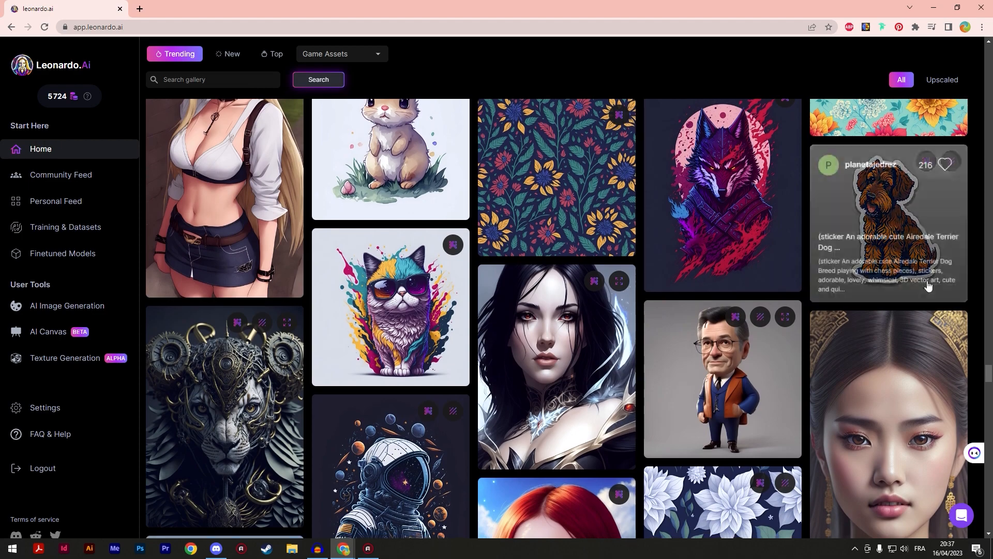
scroll(897, 265, down, 2)
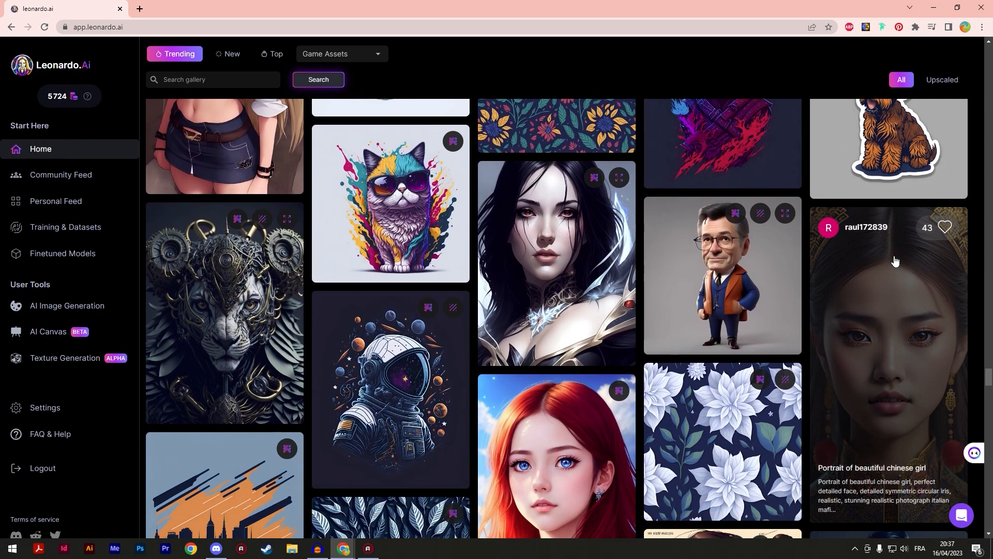
scroll(879, 258, down, 3)
scroll(462, 164, up, 9)
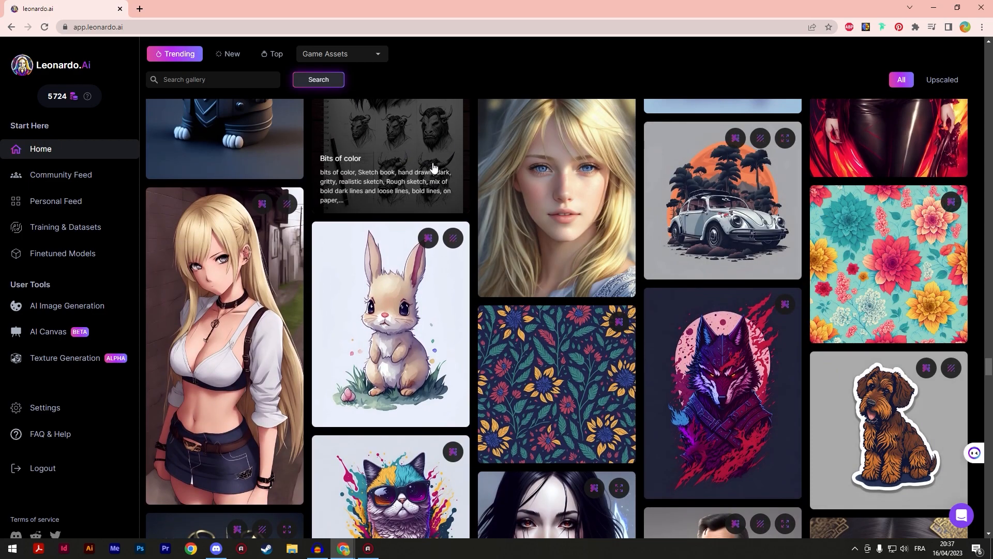
scroll(422, 158, up, 12)
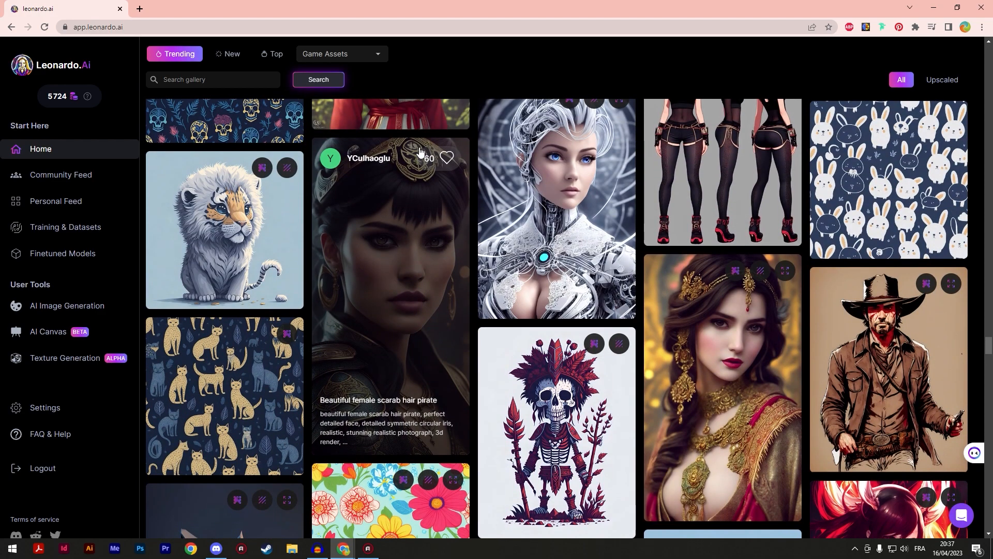
scroll(930, 273, up, 8)
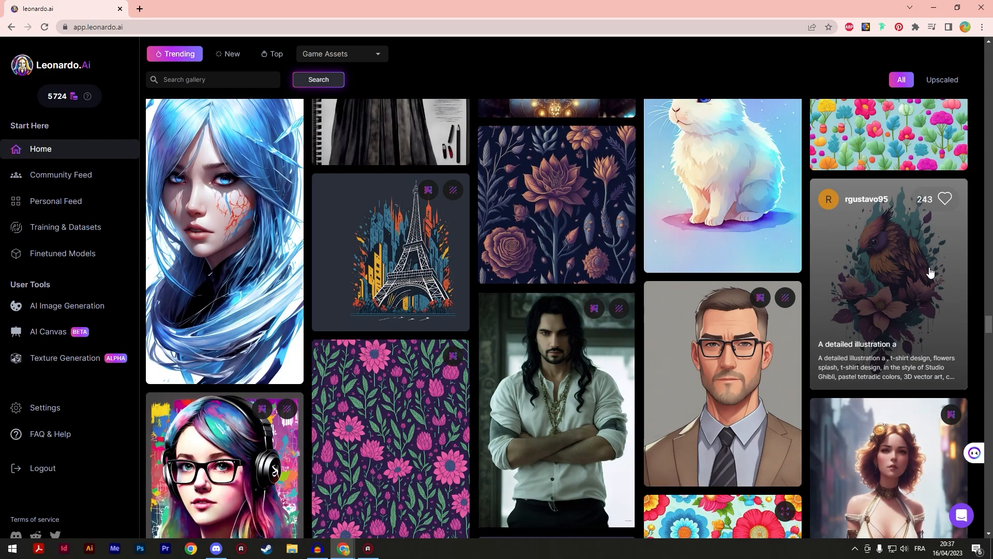
- Look back through the trending gallery's animal, t-shirt, pattern and character images, and return to the start of the home page
scroll(930, 273, up, 10)
scroll(919, 247, up, 10)
scroll(970, 301, up, 8)
scroll(991, 233, up, 12)
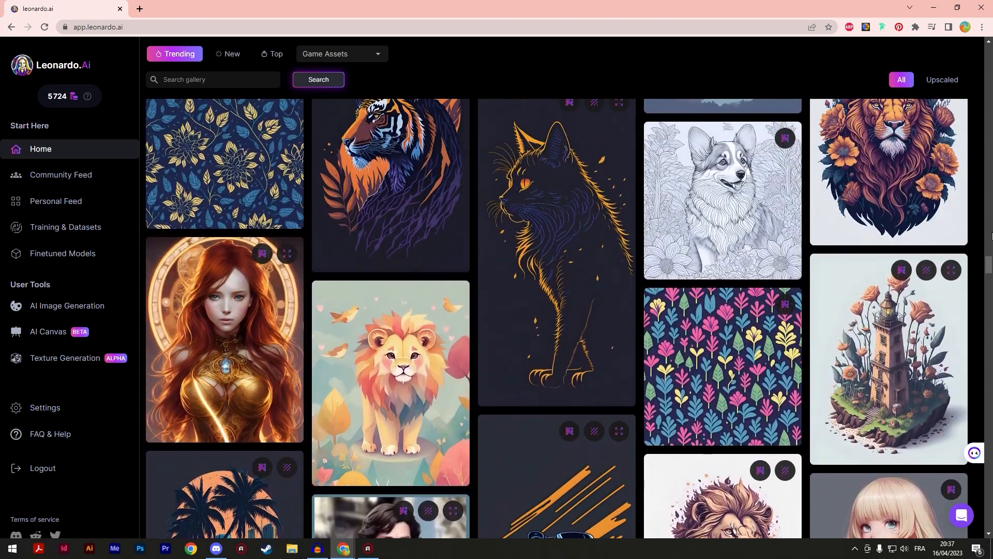
scroll(990, 237, up, 4)
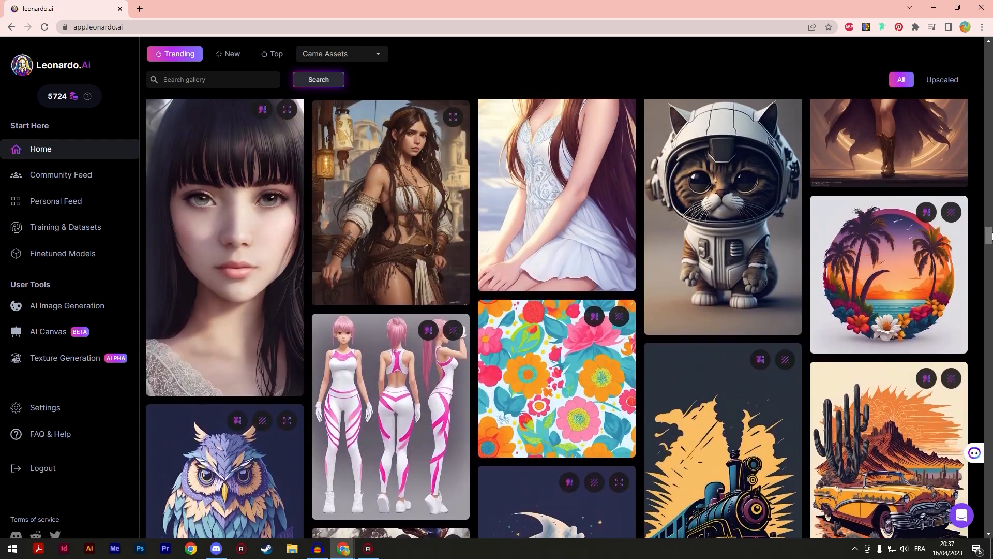
scroll(990, 236, down, 15)
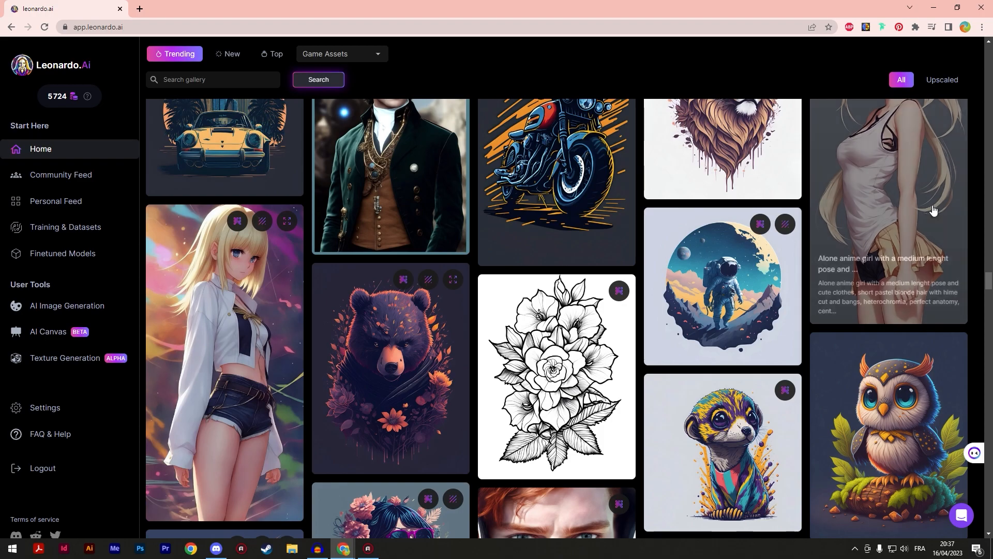
mouse_move(733, 249)
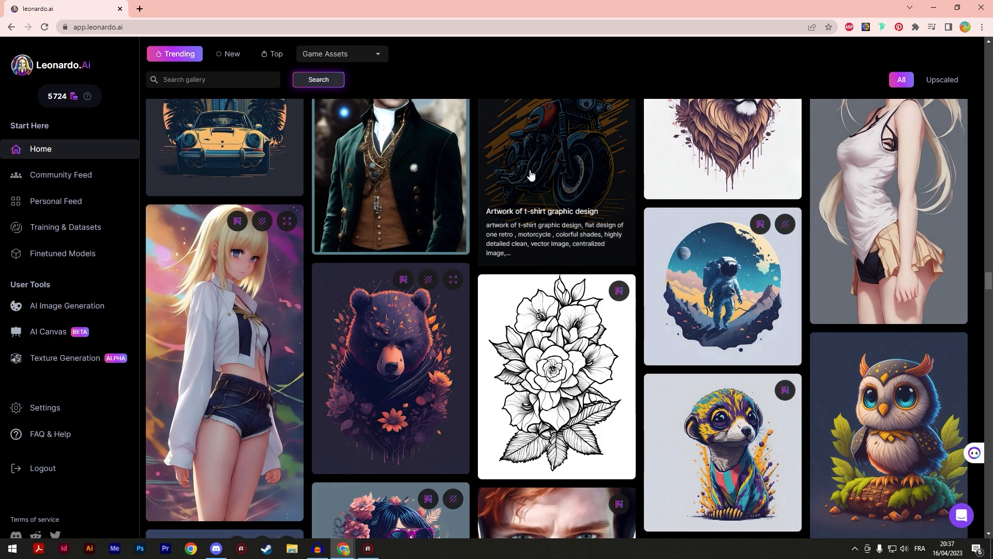
scroll(624, 241, down, 15)
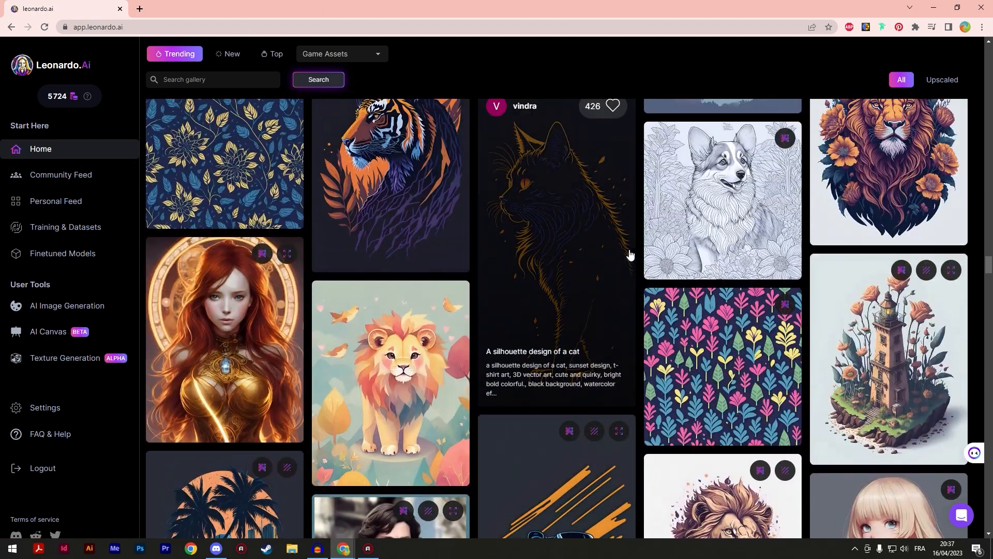
key(Home)
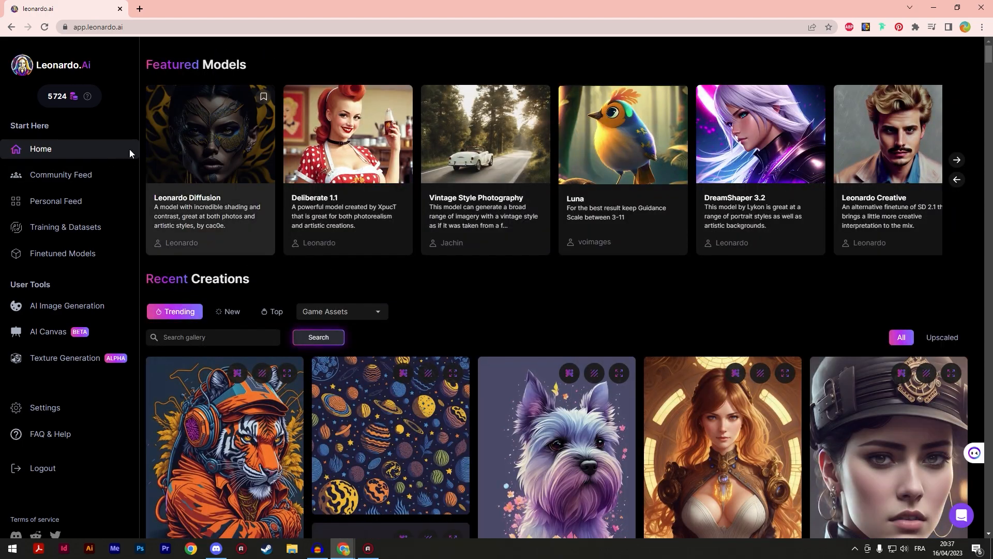
- View the subscription plans and examine the Free plan's daily allowances for generations, upscales and background removals
click(72, 99)
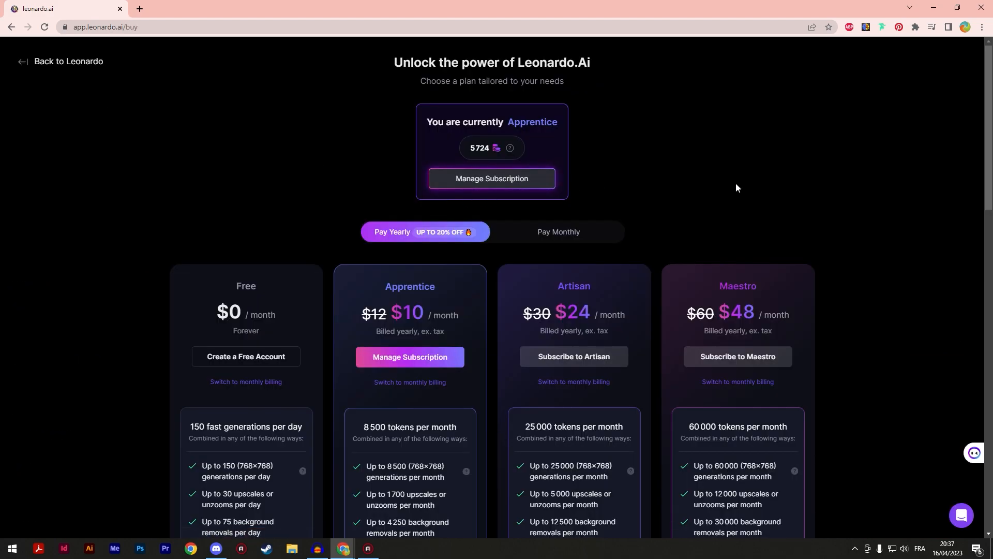
scroll(235, 164, down, 4)
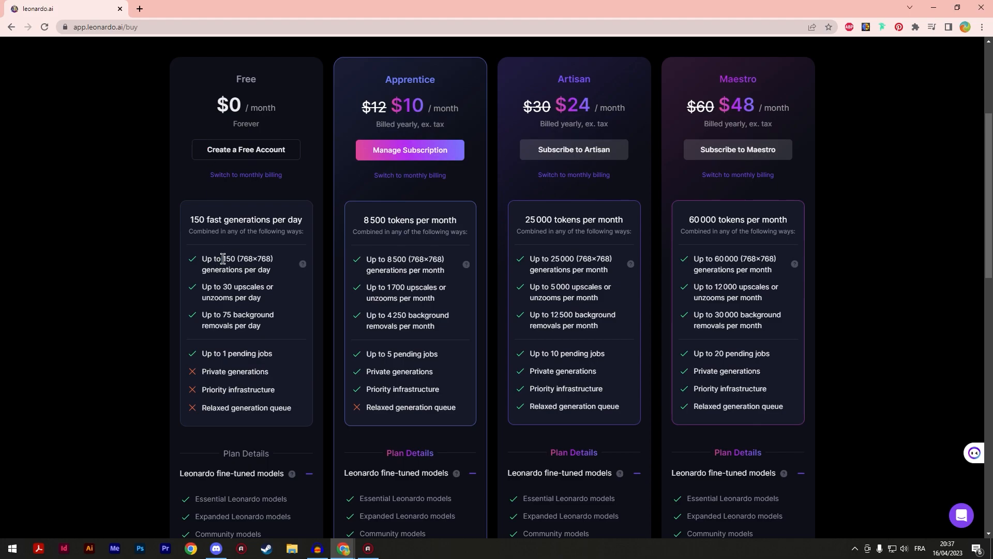
drag(240, 259, 272, 260)
click(274, 256)
drag(208, 282, 199, 264)
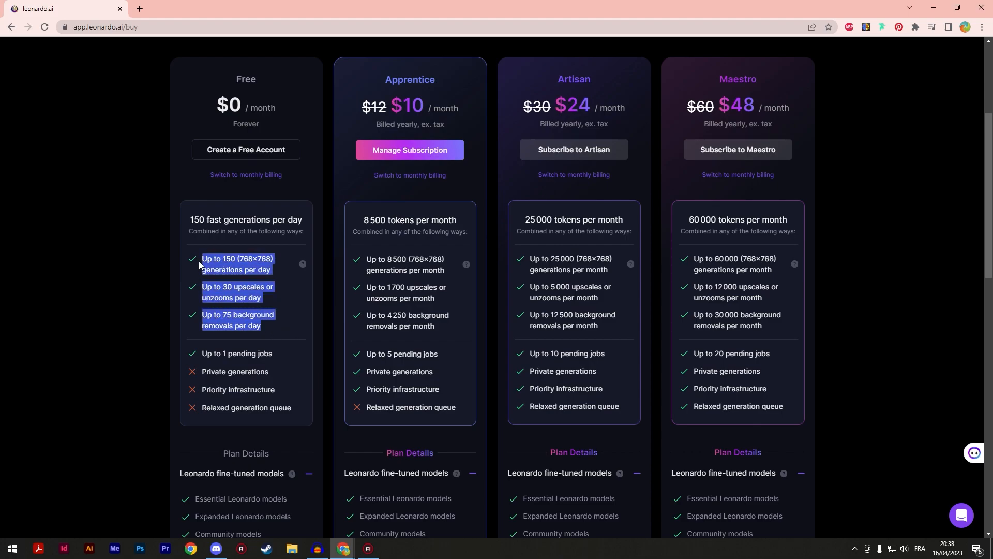
click(281, 285)
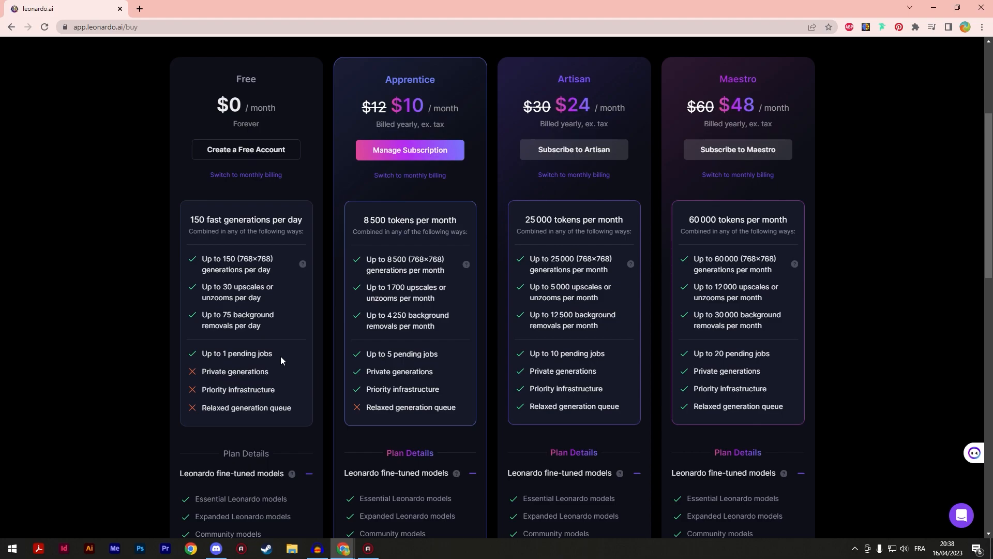
drag(199, 255, 293, 331)
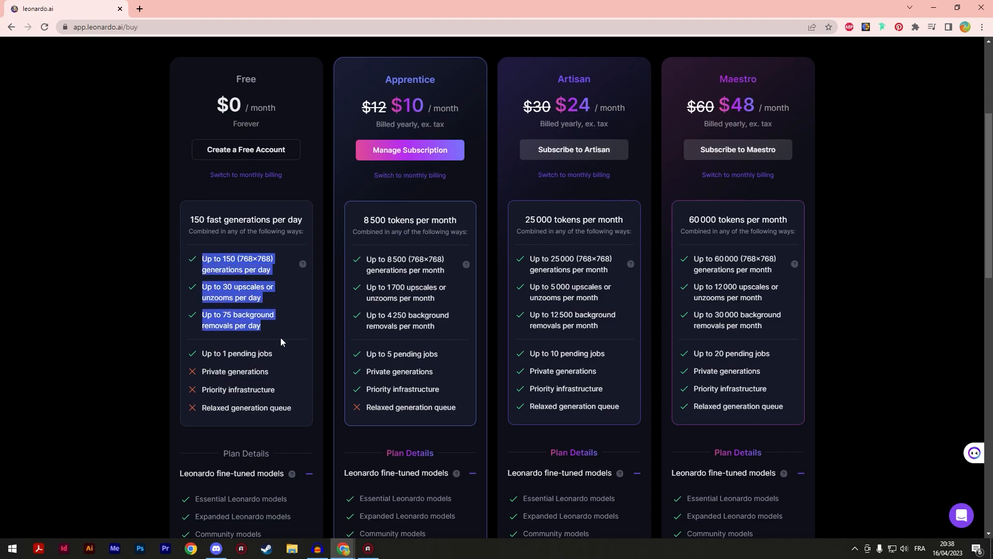
click(282, 345)
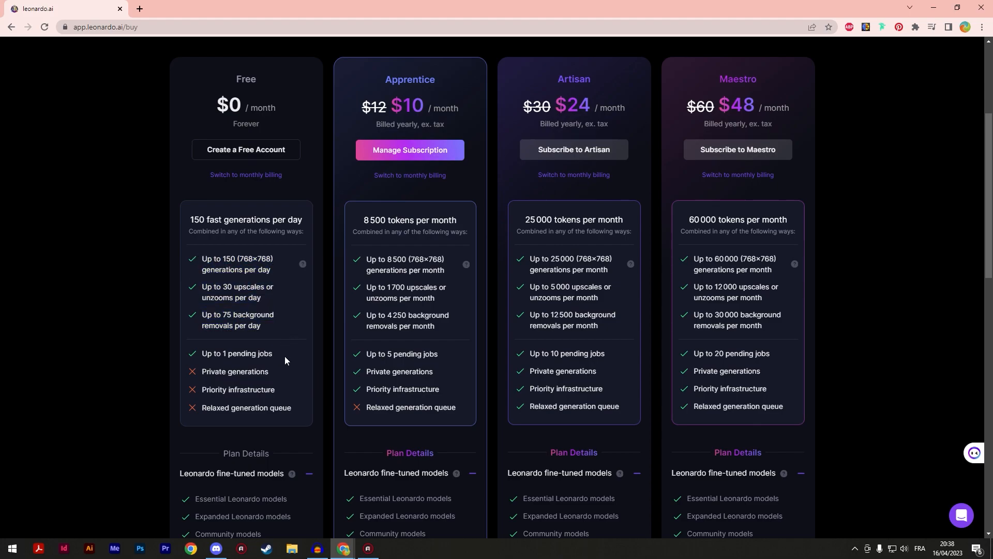
- Examine the Apprentice plan's monthly token allowance and return to the home page
drag(365, 224, 381, 220)
click(360, 219)
drag(395, 223, 428, 217)
click(422, 228)
scroll(565, 248, up, 4)
click(29, 61)
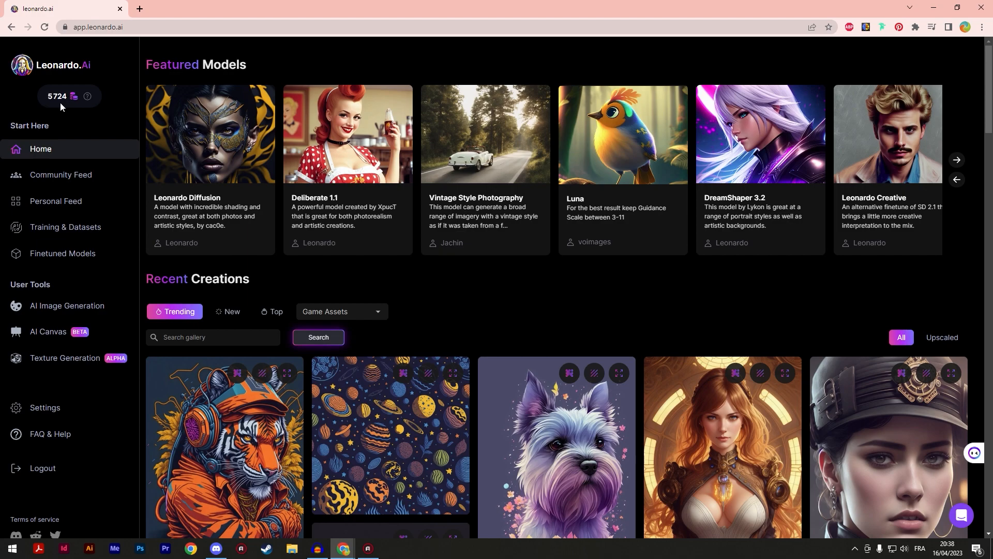
- Reopen the subscription plans and review the current plan's token balance against the Apprentice monthly allowance
click(73, 96)
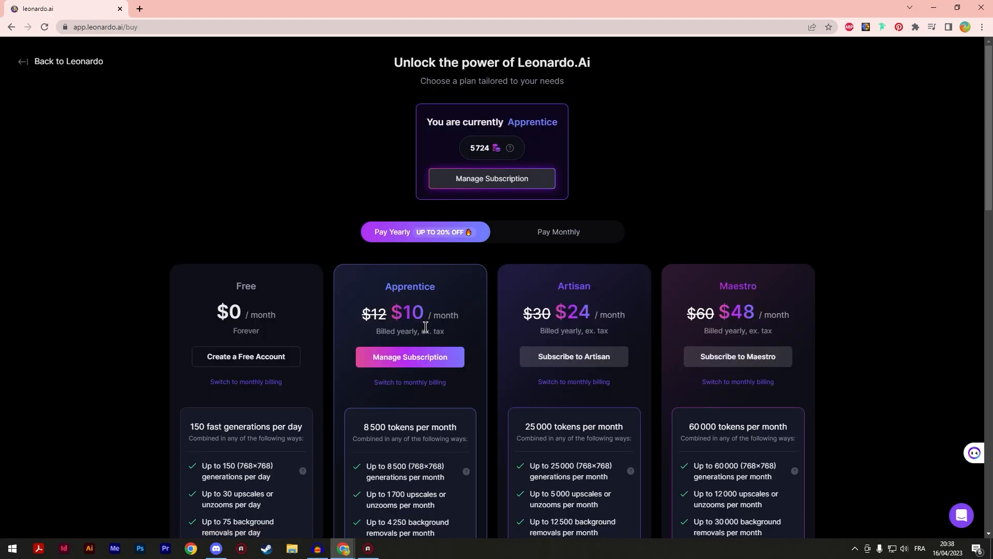
scroll(407, 320, down, 3)
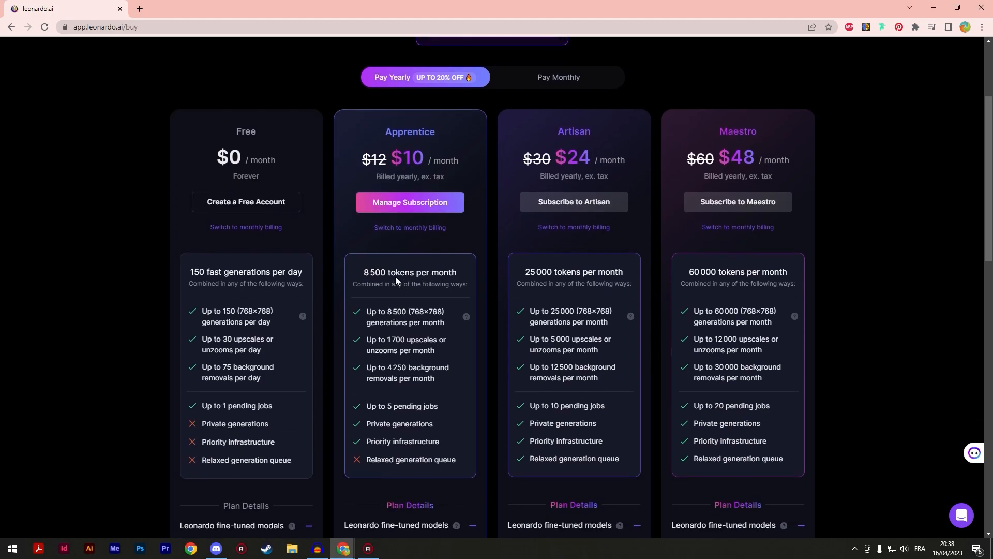
scroll(397, 280, up, 3)
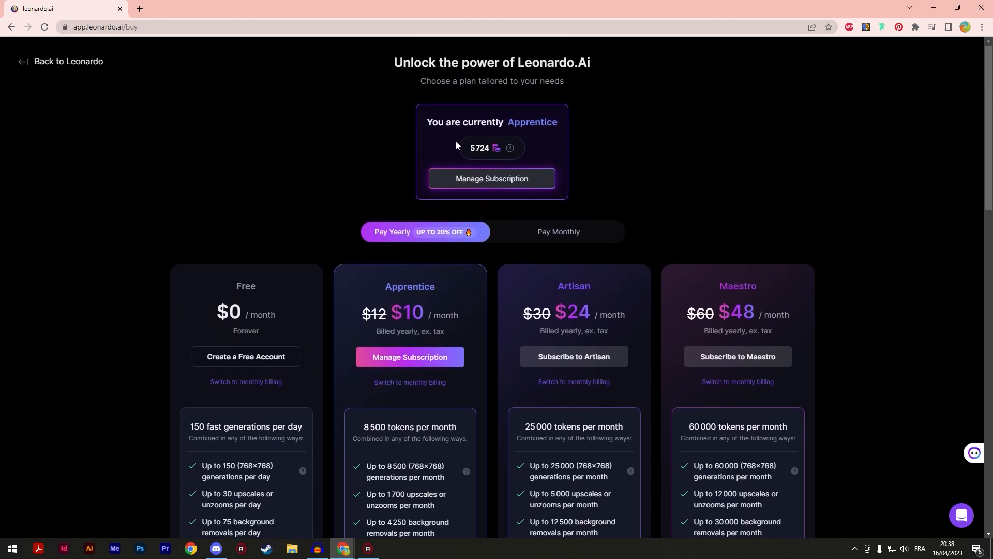
scroll(484, 126, down, 2)
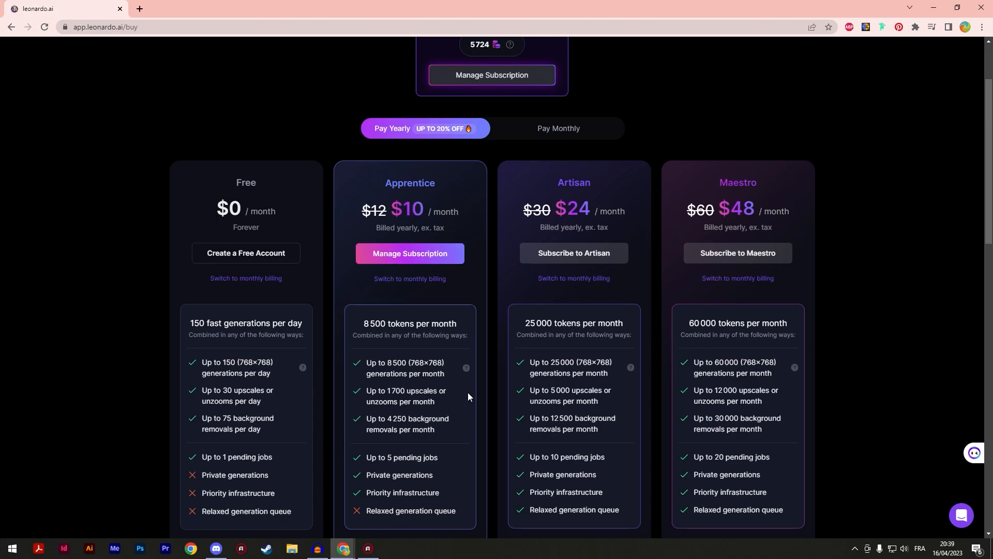
drag(364, 323, 464, 326)
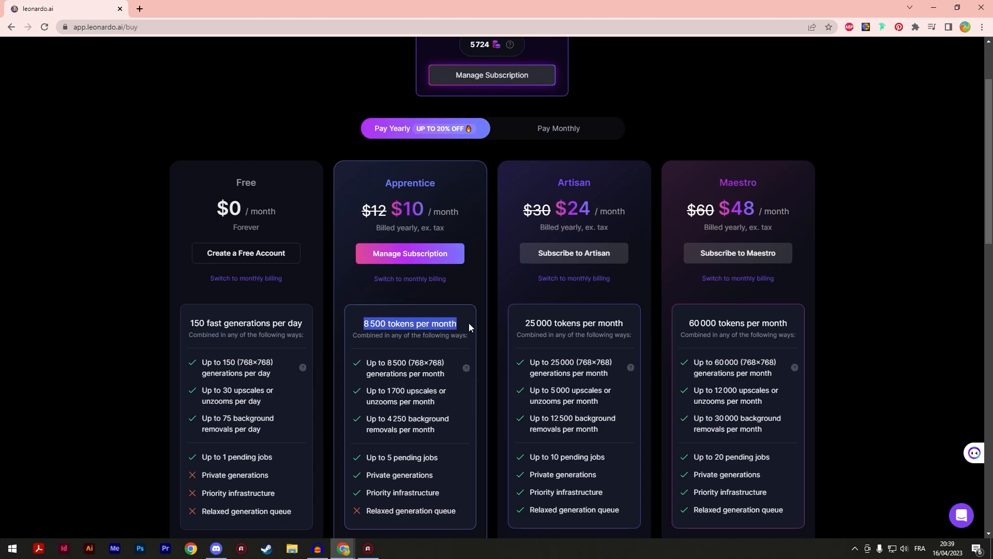
click(469, 323)
- Compare the features and fine-tuned model details of the four plans, then go back to the home page
scroll(360, 328, down, 2)
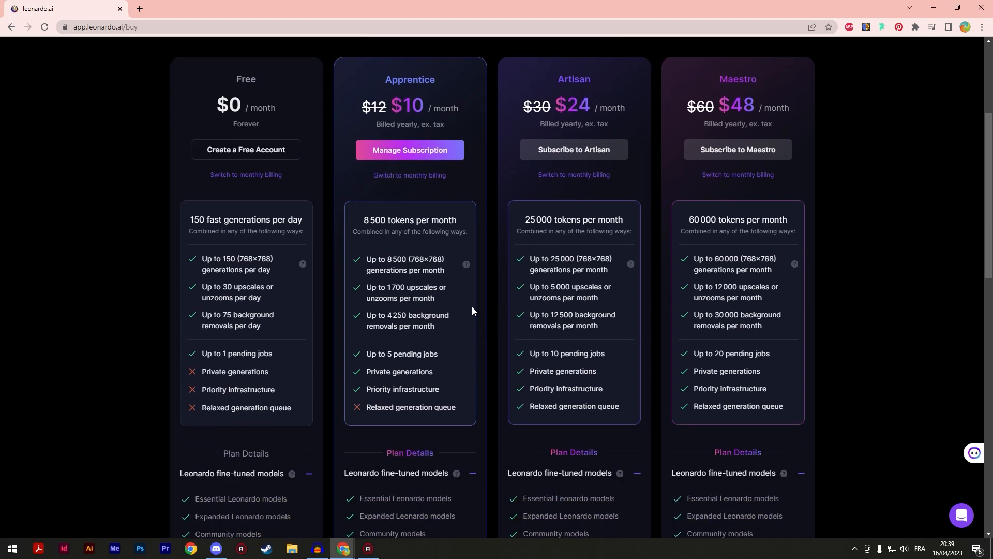
scroll(472, 305, down, 3)
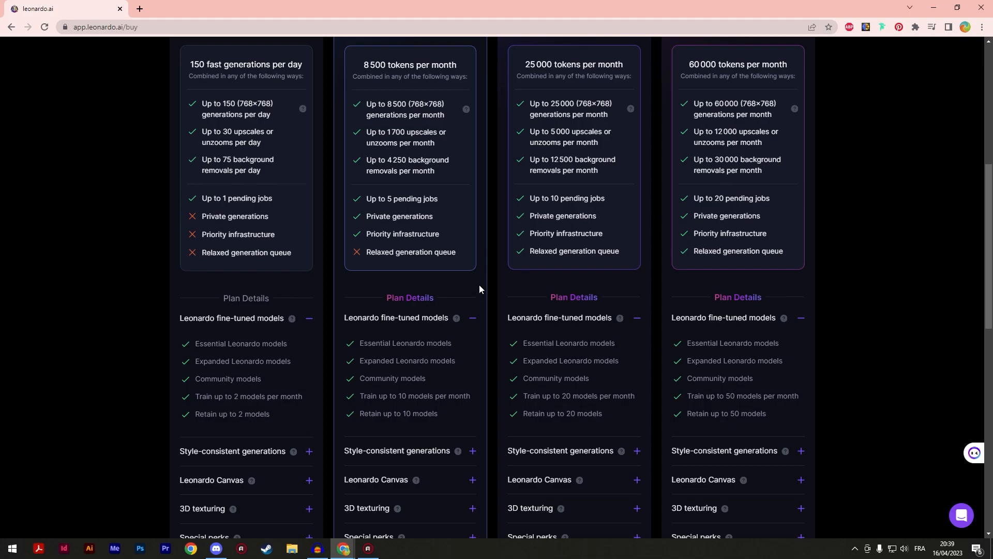
scroll(414, 311, down, 3)
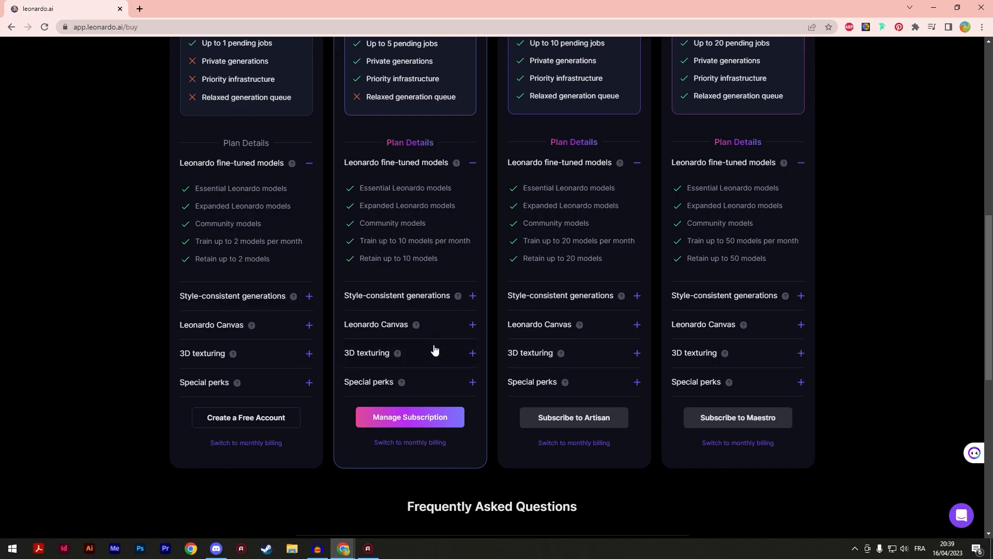
scroll(457, 342, up, 6)
scroll(462, 345, up, 4)
click(40, 62)
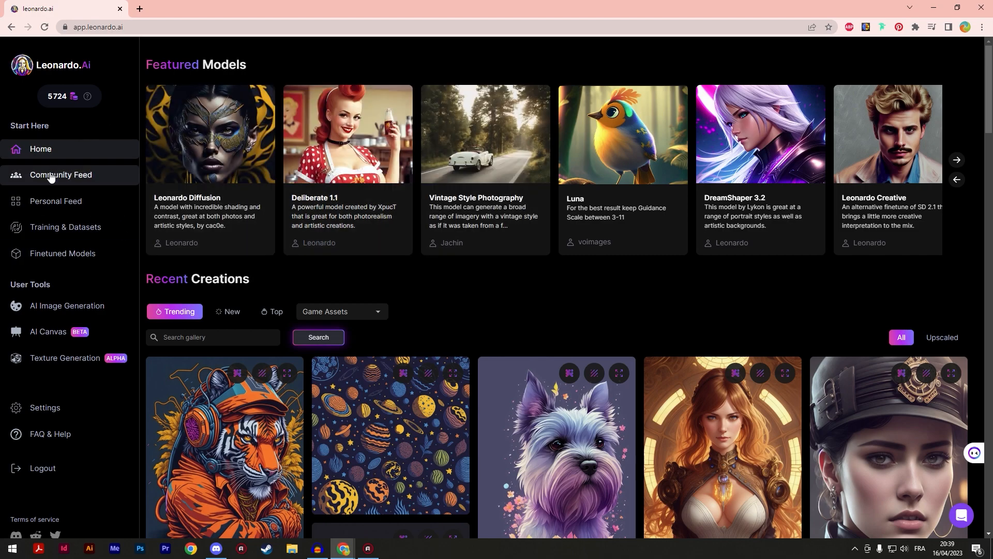
- Open the Community Feed and look through its trending creations
click(76, 179)
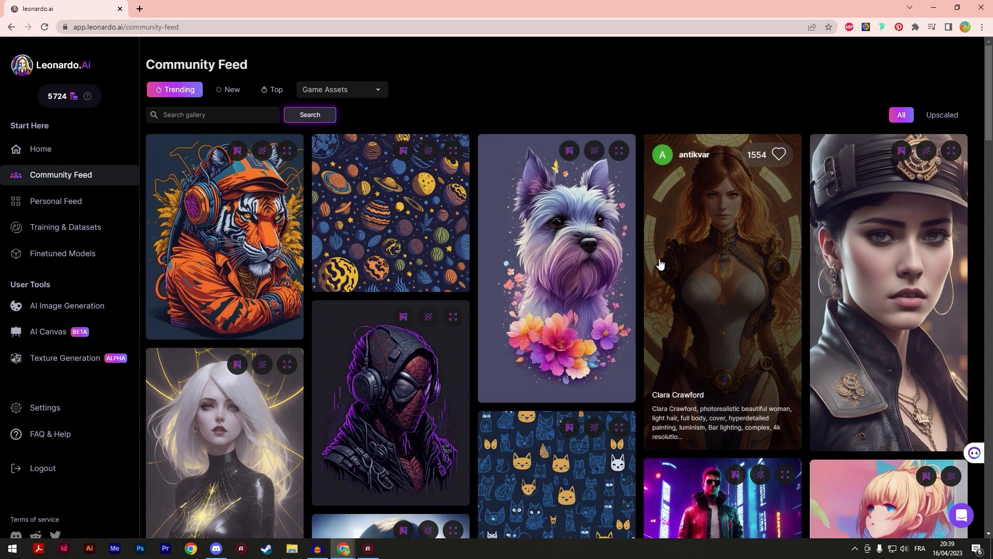
scroll(768, 300, down, 2)
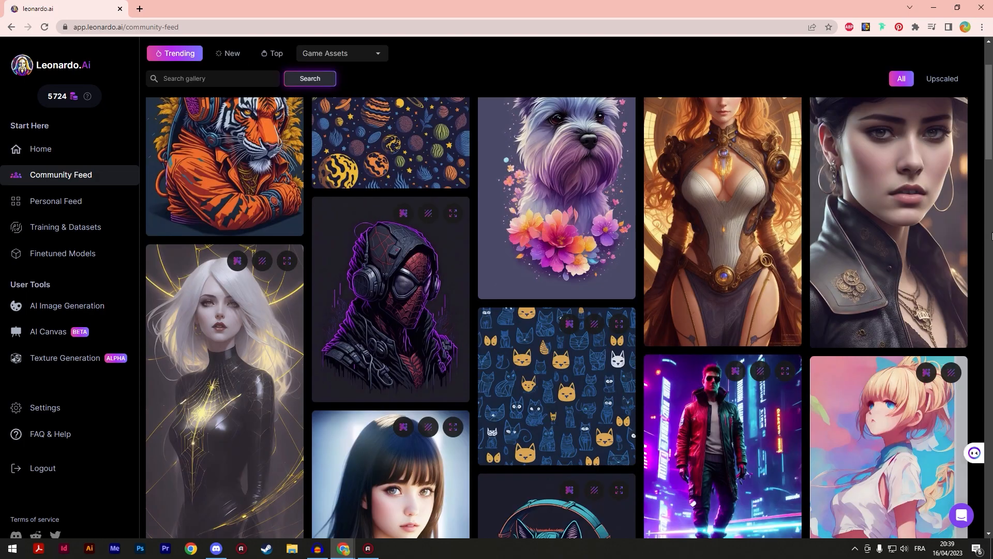
scroll(991, 235, down, 6)
scroll(969, 233, up, 8)
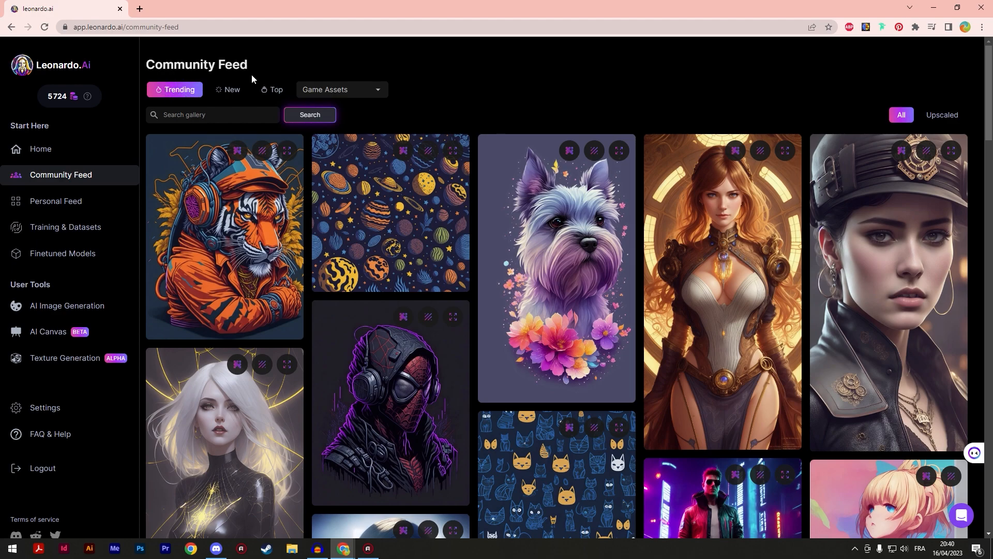
- Show the newest creations in the Community Feed and look through the various characters, animals, cars and portraits
click(233, 91)
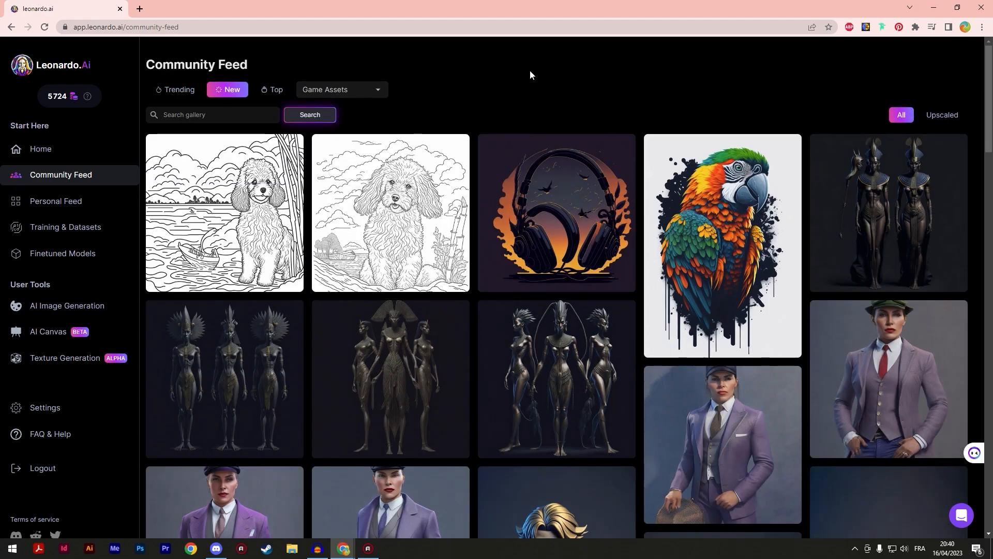
scroll(931, 134, down, 5)
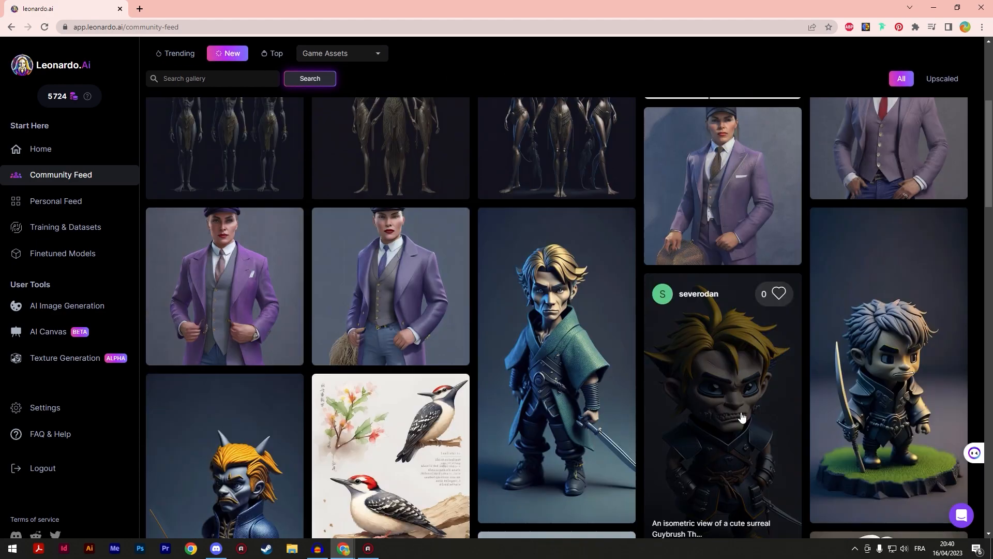
scroll(667, 266, down, 2)
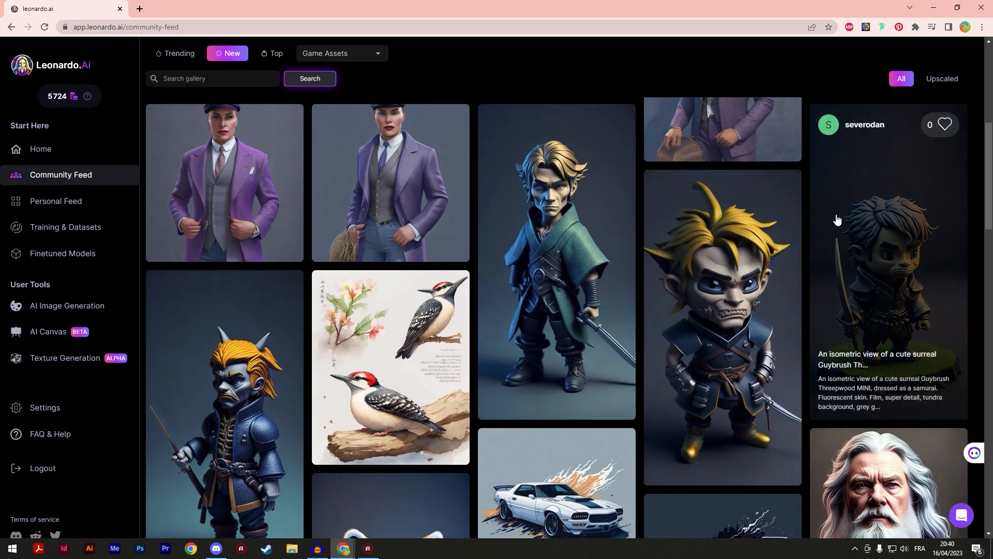
scroll(944, 243, down, 1)
scroll(945, 243, down, 10)
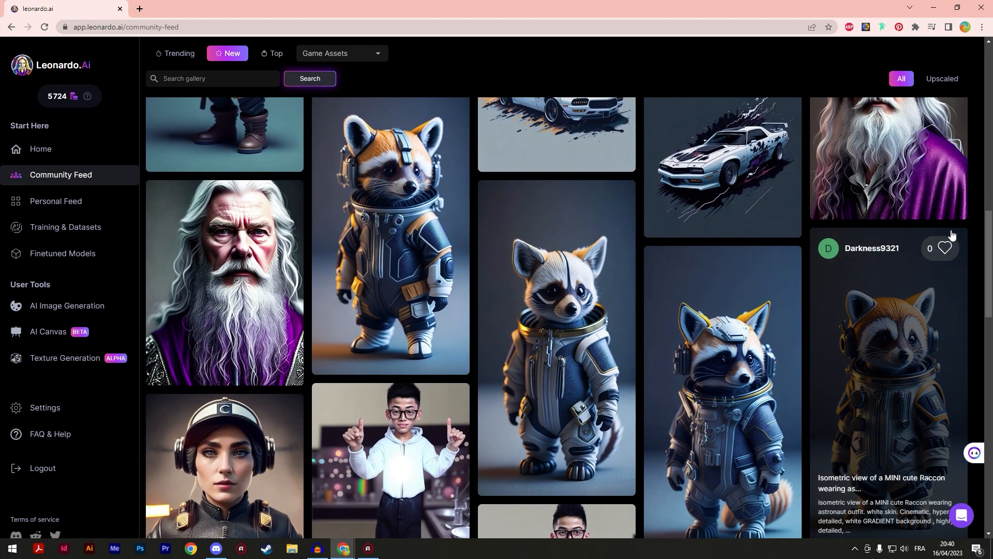
scroll(958, 233, down, 7)
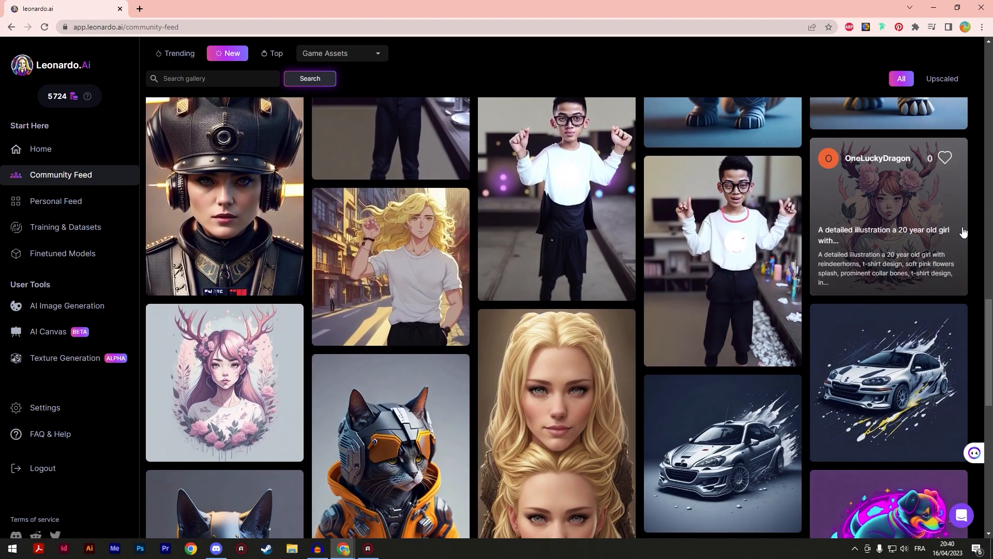
scroll(964, 230, down, 4)
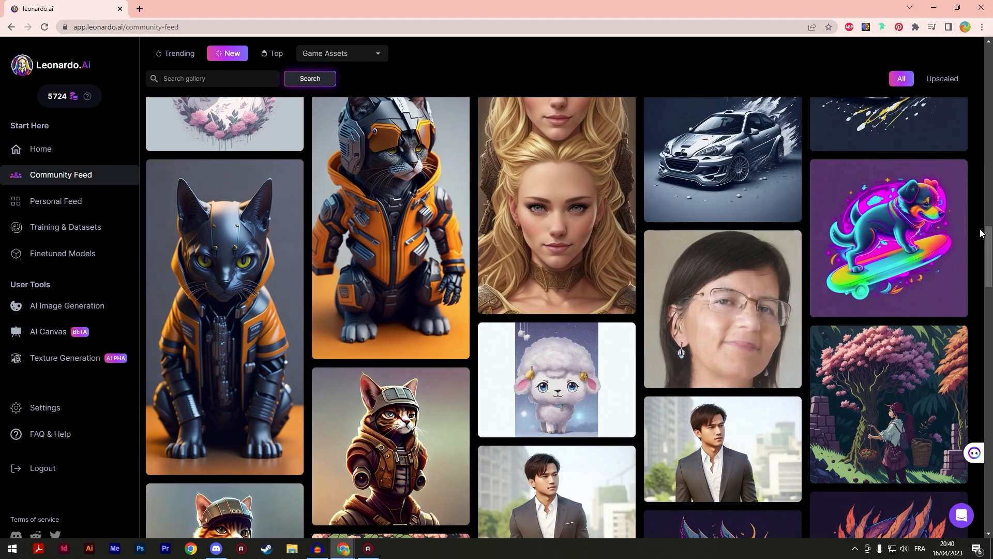
scroll(975, 231, down, 4)
scroll(980, 233, down, 3)
scroll(981, 232, down, 3)
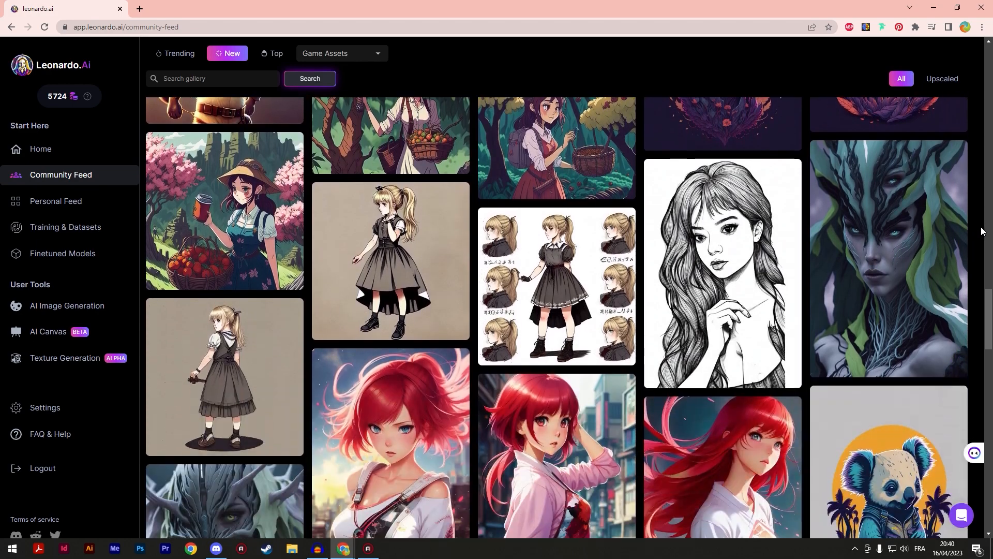
scroll(981, 232, up, 15)
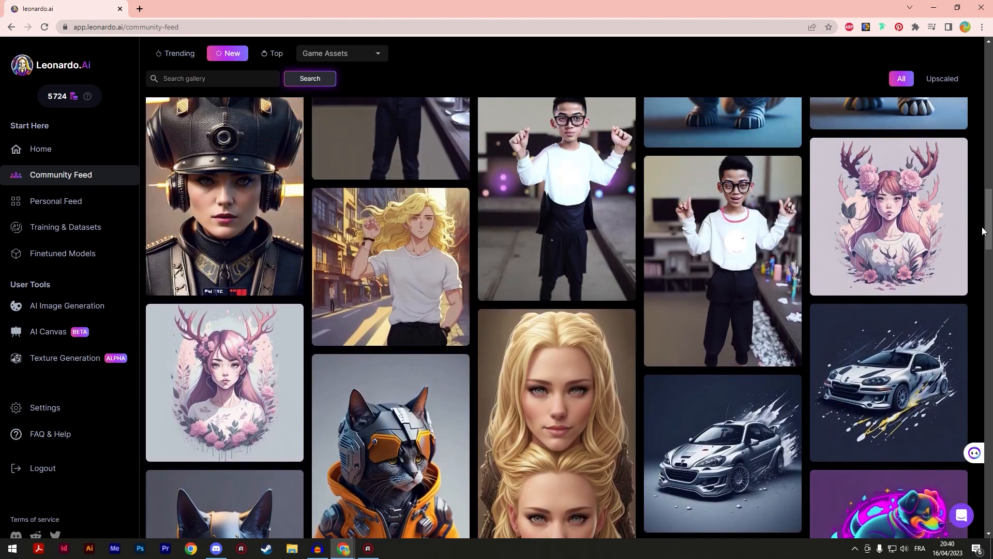
scroll(982, 230, up, 2)
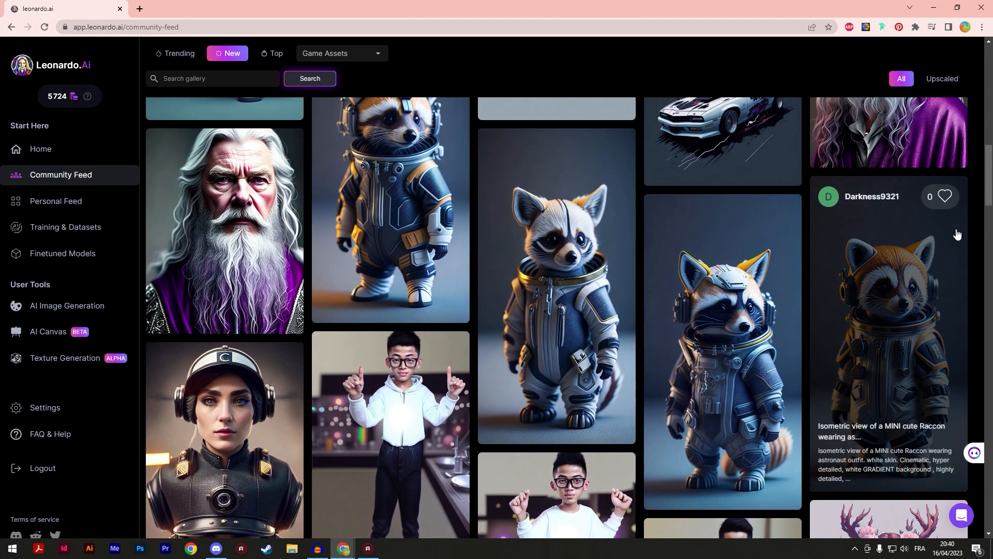
scroll(969, 228, down, 3)
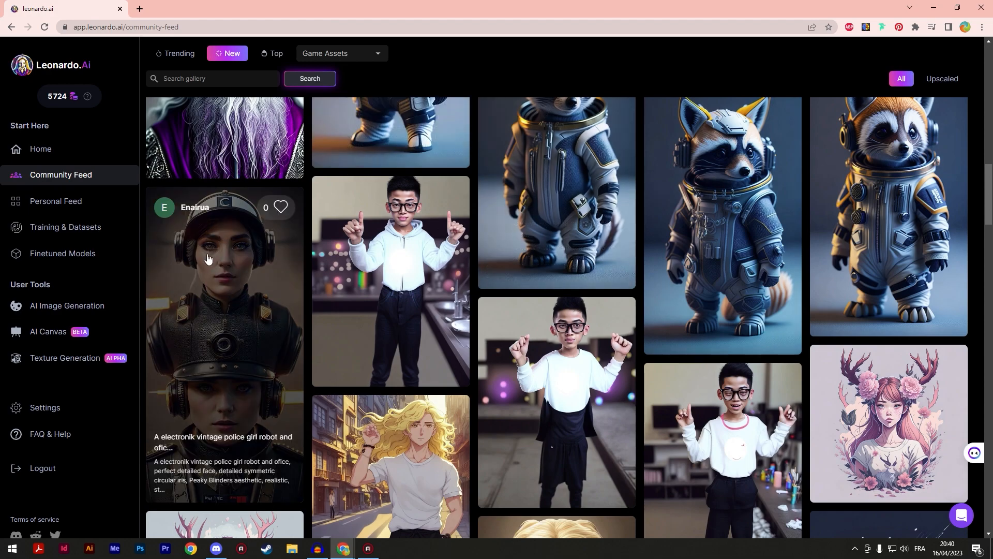
- Look through more of the newest Community Feed creations, comparing the characters, animals, patterns, portraits and character sheets and their prompts
scroll(198, 405, down, 6)
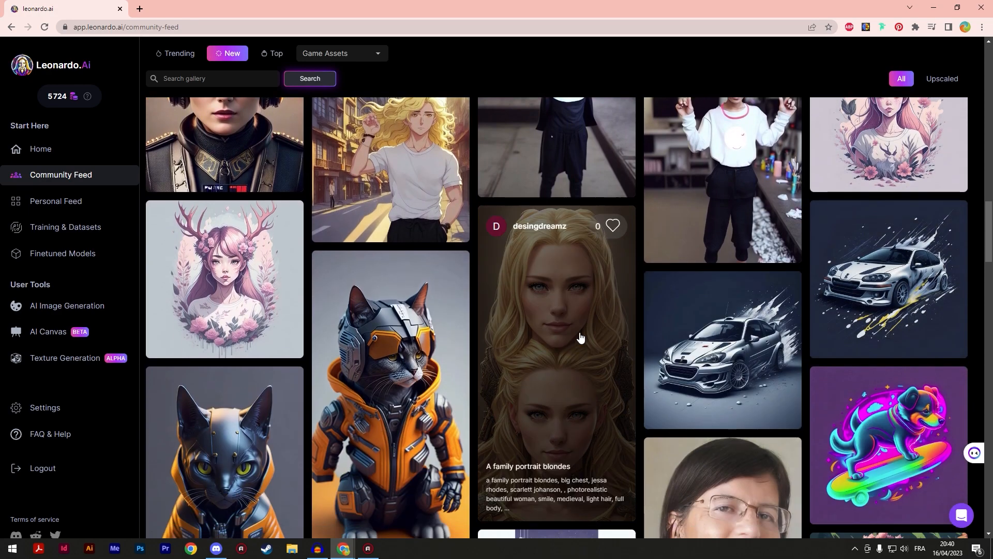
scroll(921, 287, down, 3)
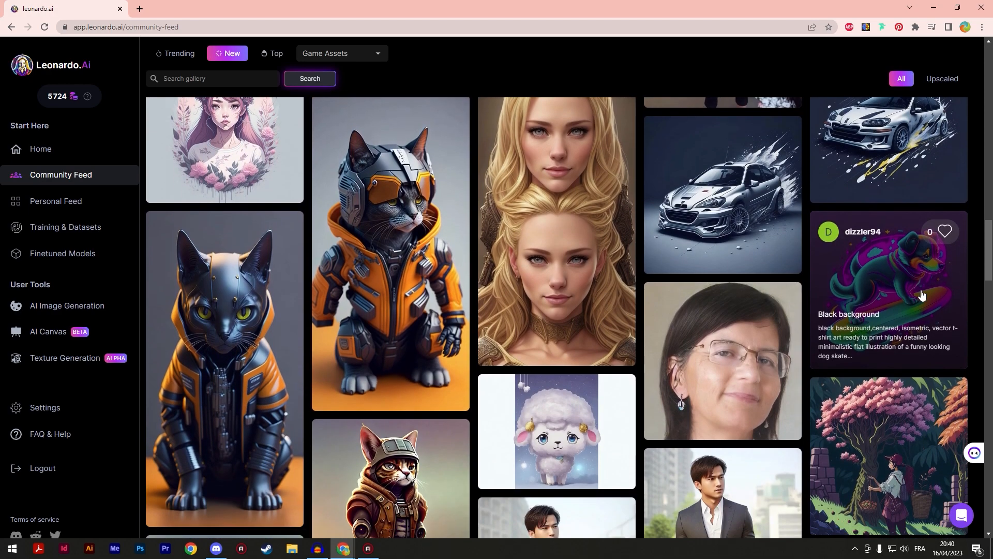
scroll(939, 292, down, 10)
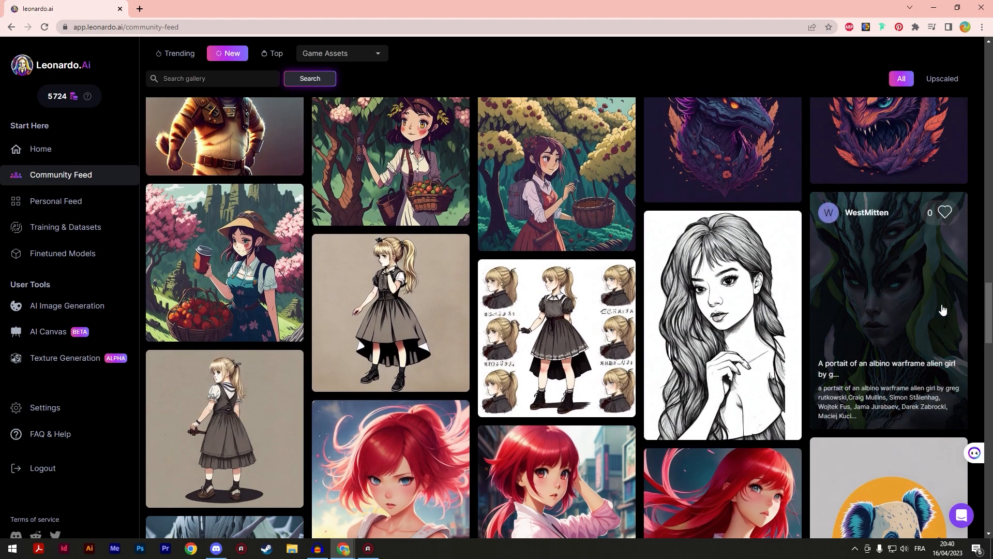
scroll(952, 290, up, 2)
scroll(953, 273, down, 3)
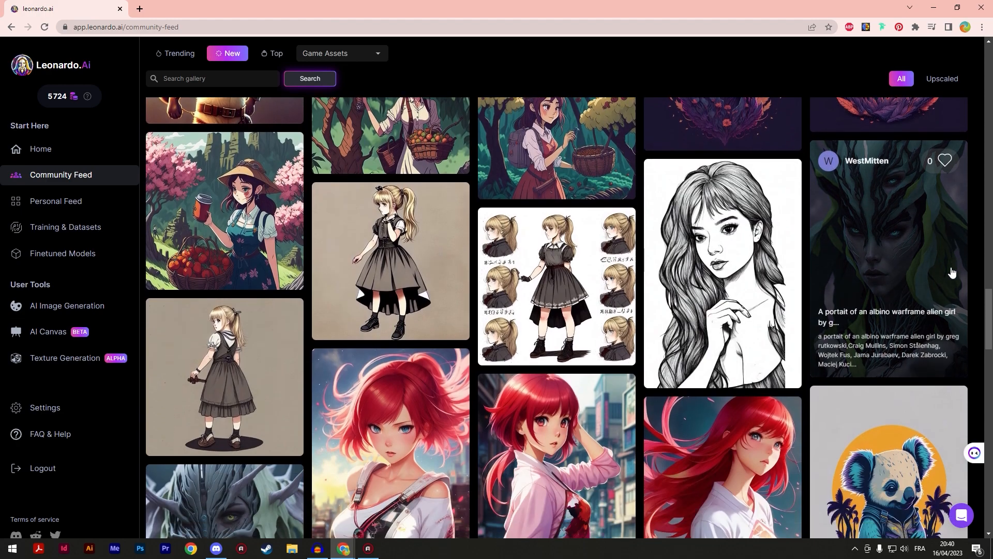
scroll(952, 273, down, 2)
scroll(946, 264, down, 5)
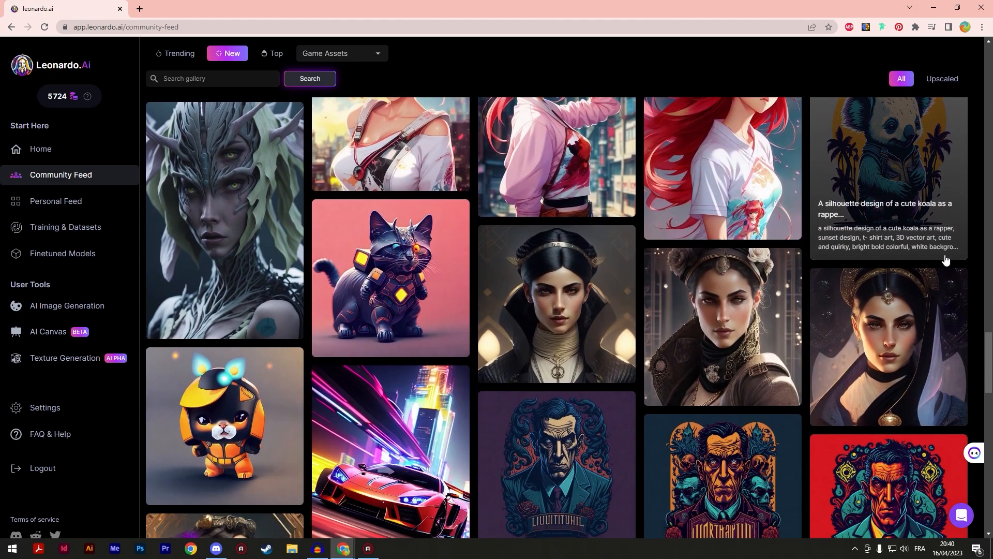
scroll(946, 260, down, 2)
scroll(988, 283, down, 1)
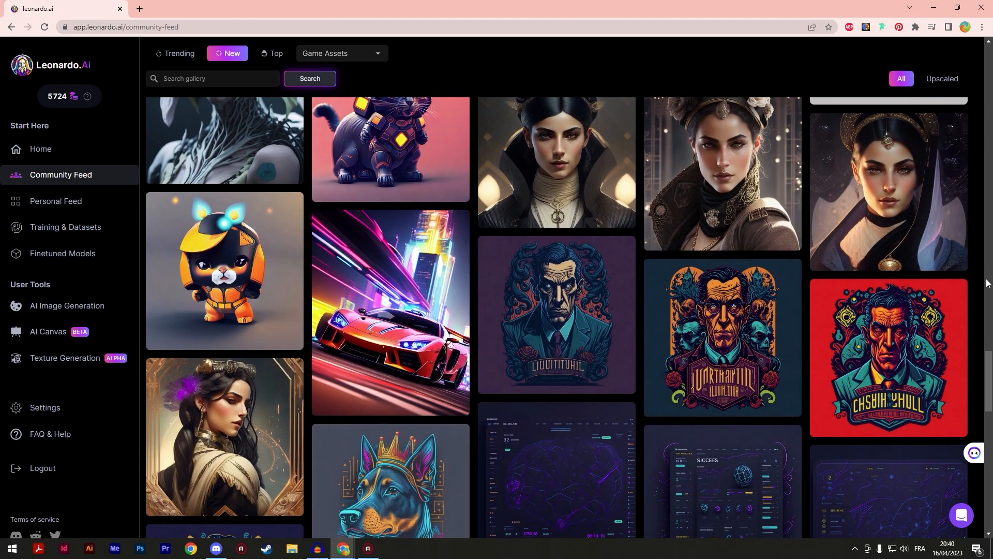
scroll(987, 283, down, 4)
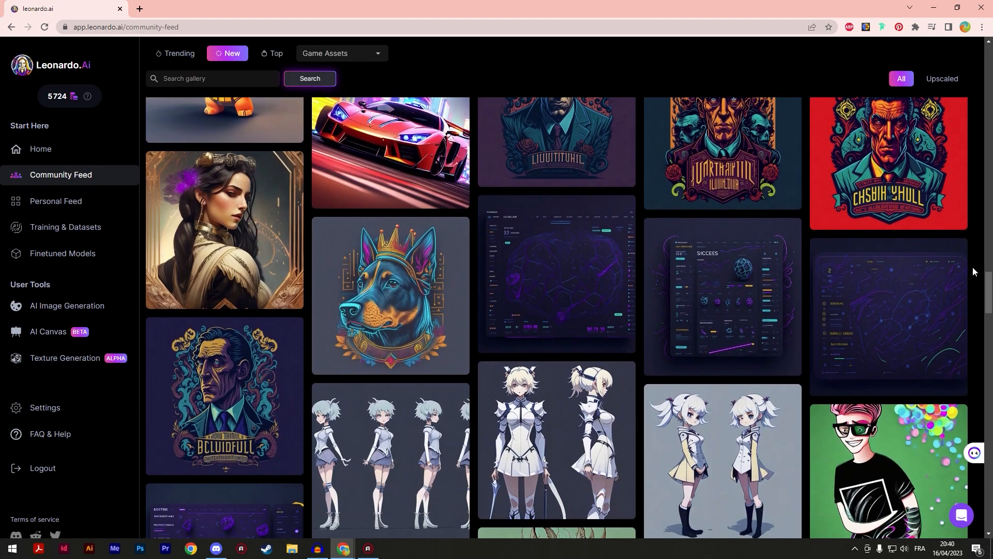
scroll(972, 271, down, 10)
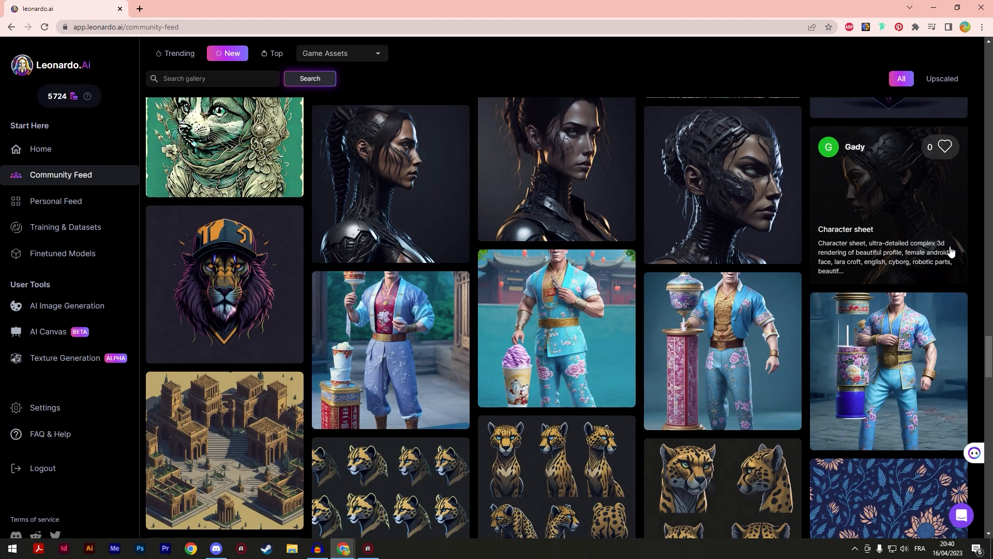
click(674, 182)
click(954, 251)
scroll(950, 249, down, 15)
scroll(917, 242, down, 4)
scroll(895, 227, down, 8)
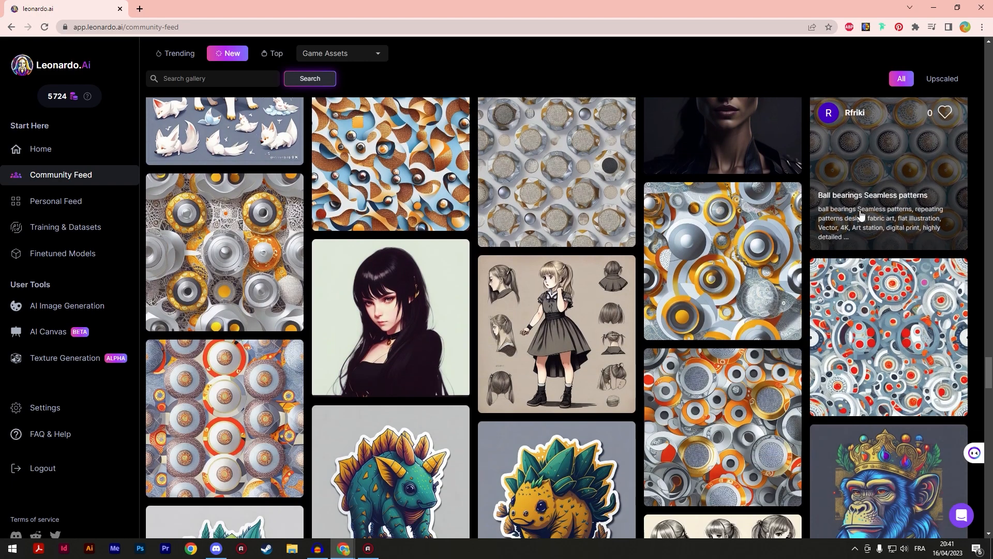
scroll(864, 213, down, 3)
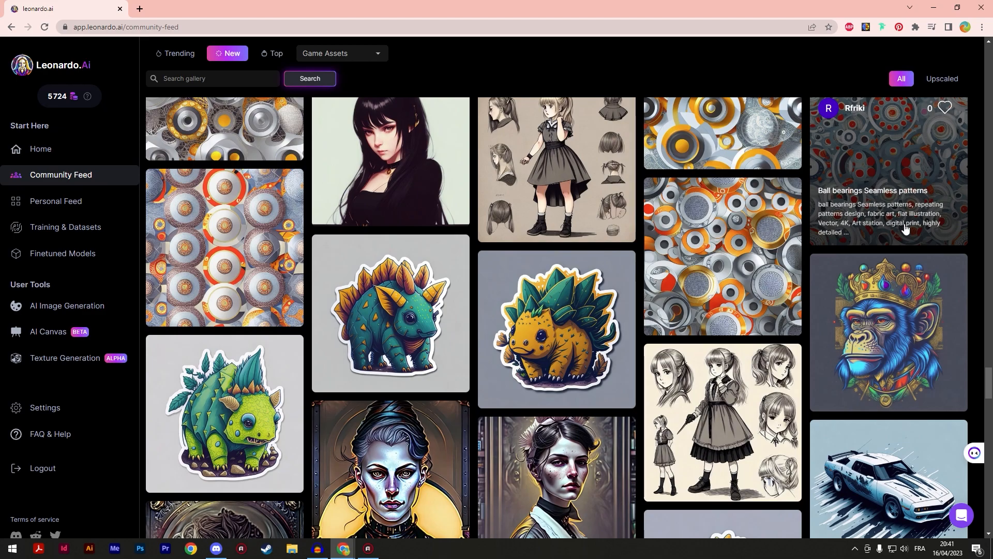
scroll(892, 233, down, 9)
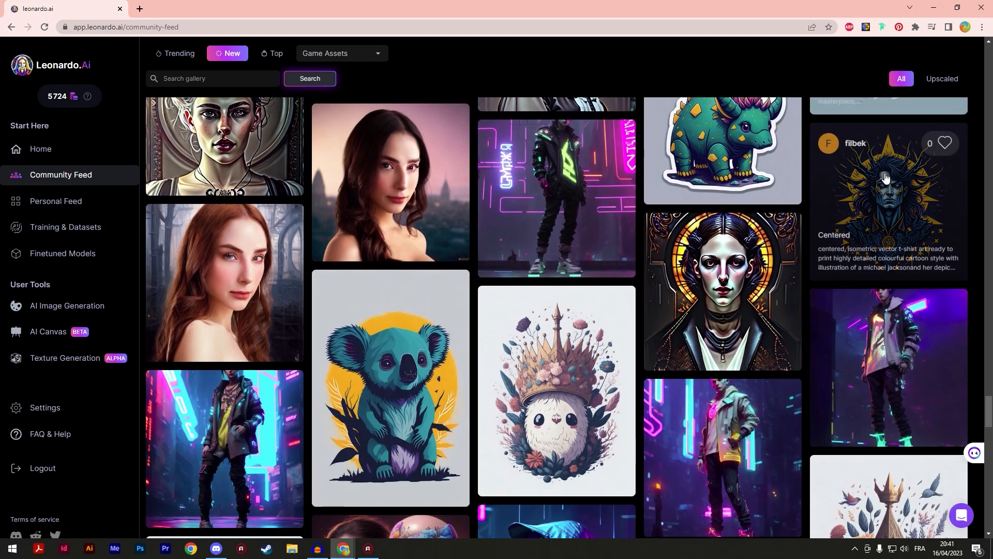
scroll(924, 127, down, 4)
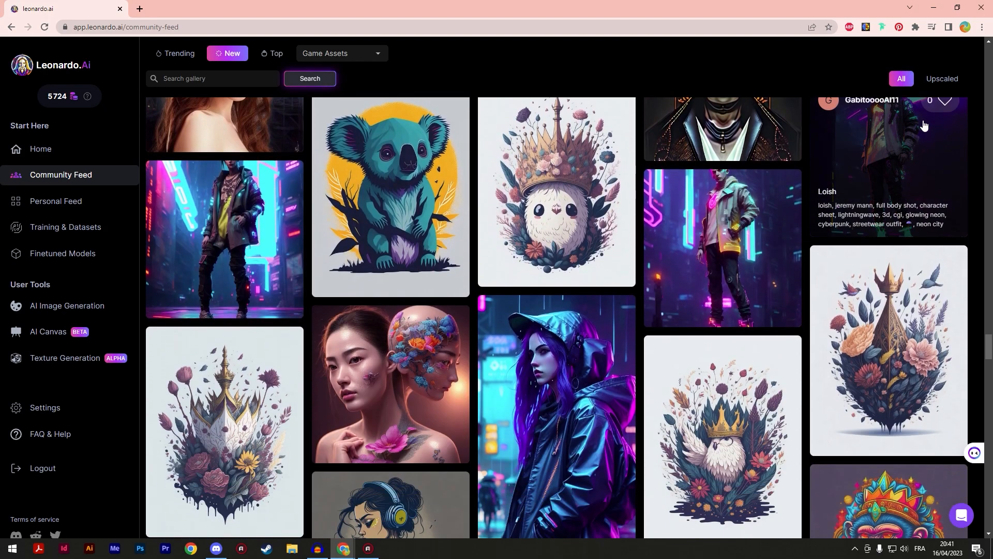
scroll(924, 127, down, 1)
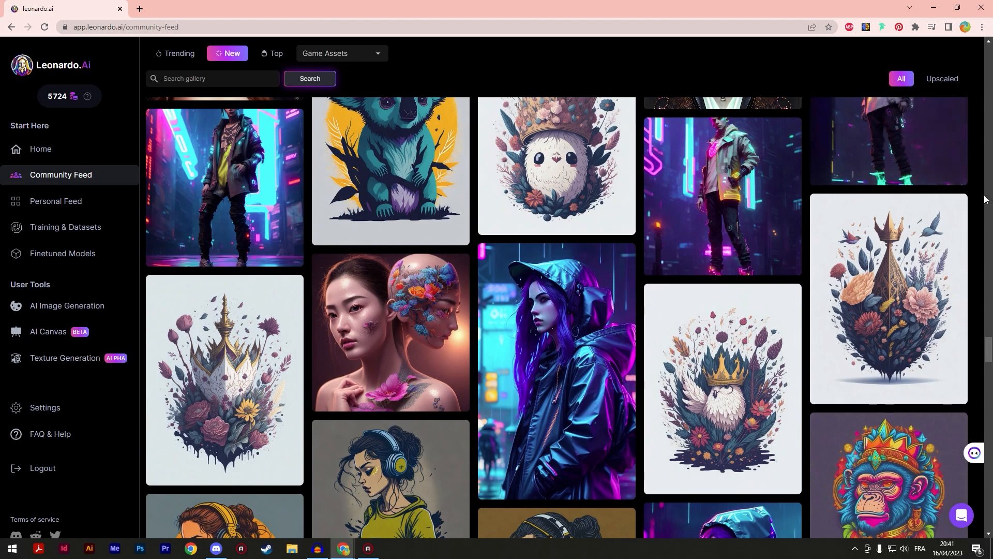
scroll(764, 388, down, 6)
scroll(764, 388, down, 4)
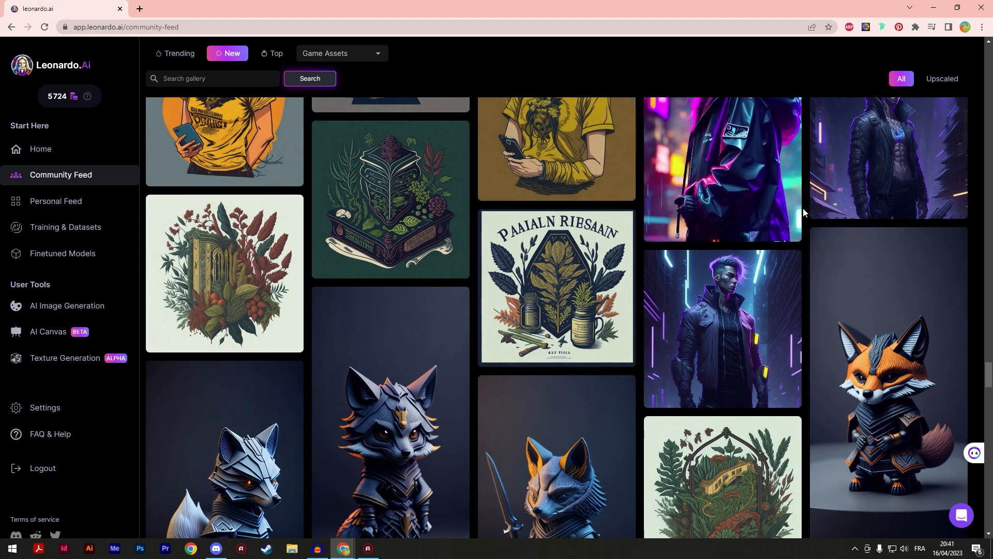
scroll(975, 233, down, 3)
scroll(971, 223, down, 3)
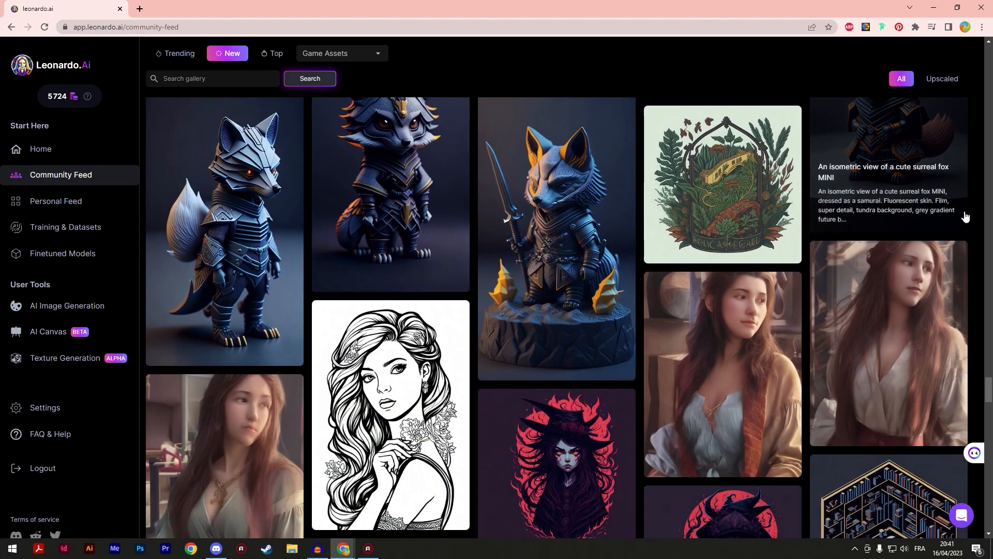
scroll(949, 197, down, 1)
scroll(949, 192, down, 7)
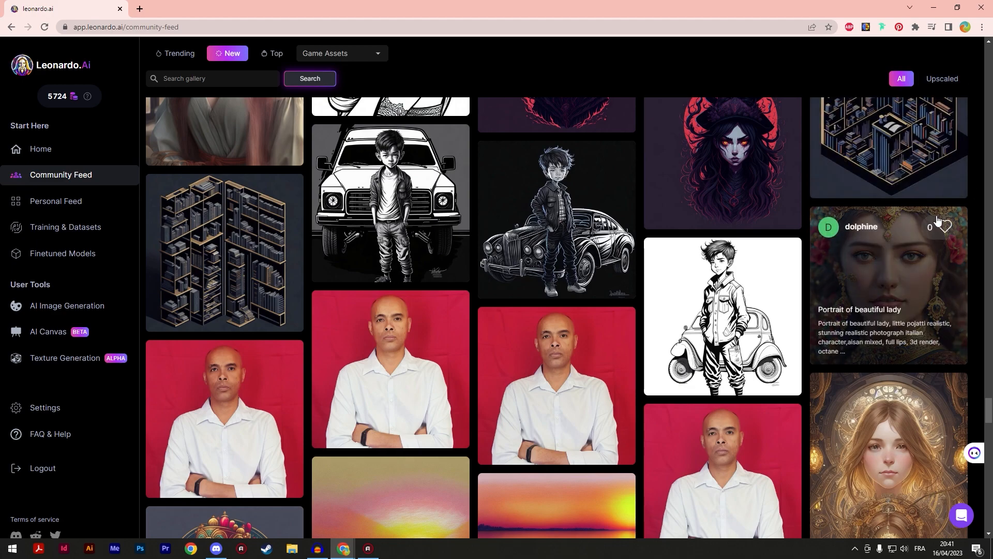
scroll(868, 277, down, 15)
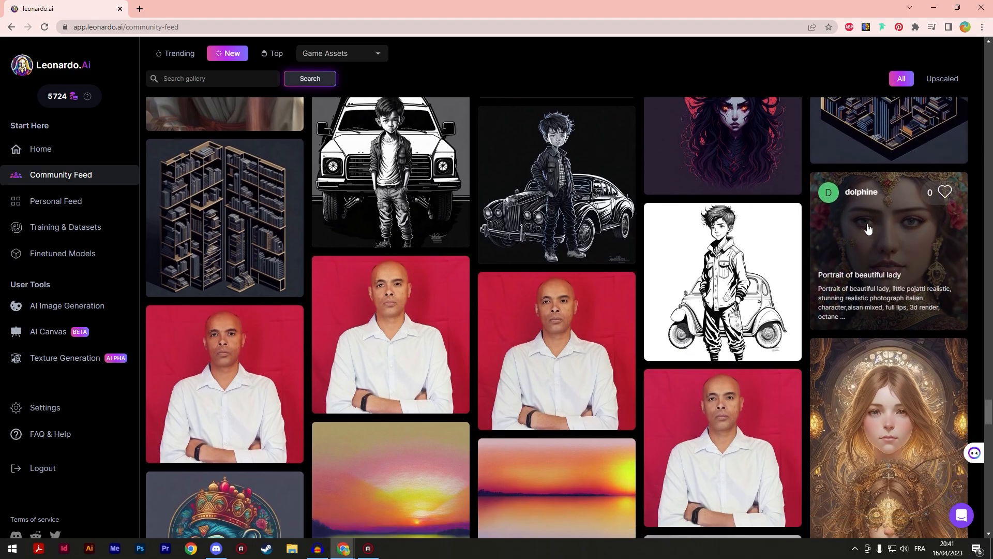
scroll(872, 207, down, 15)
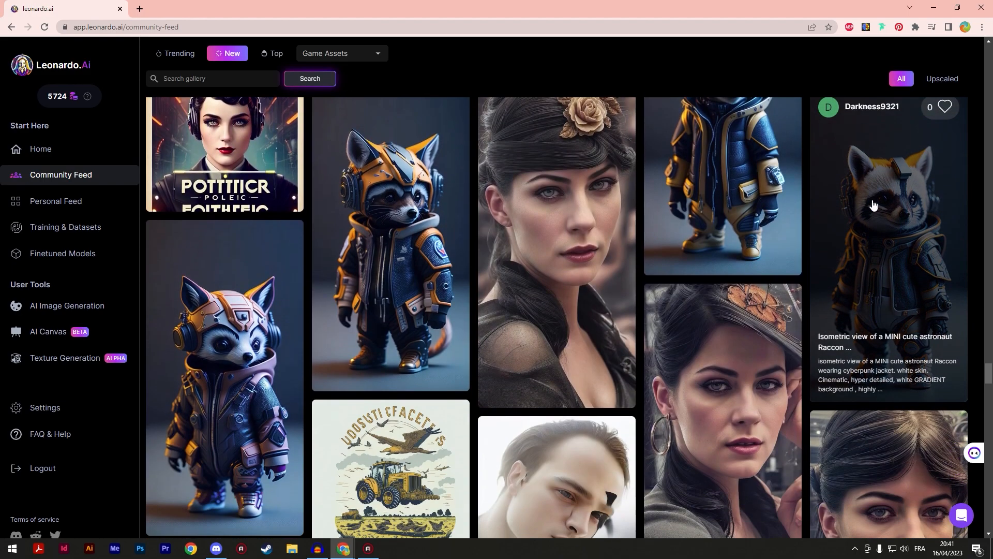
scroll(897, 178, down, 10)
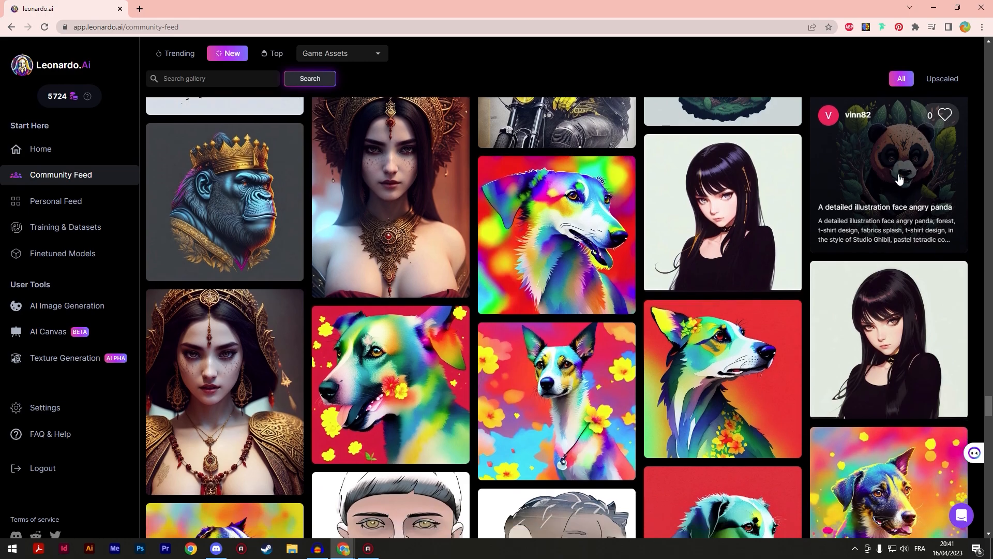
scroll(905, 175, down, 15)
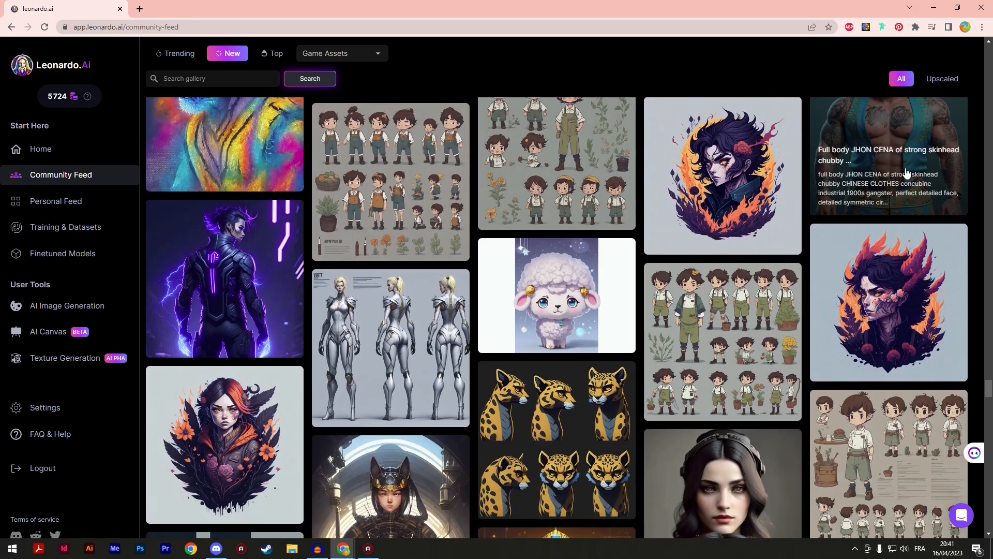
scroll(907, 173, down, 12)
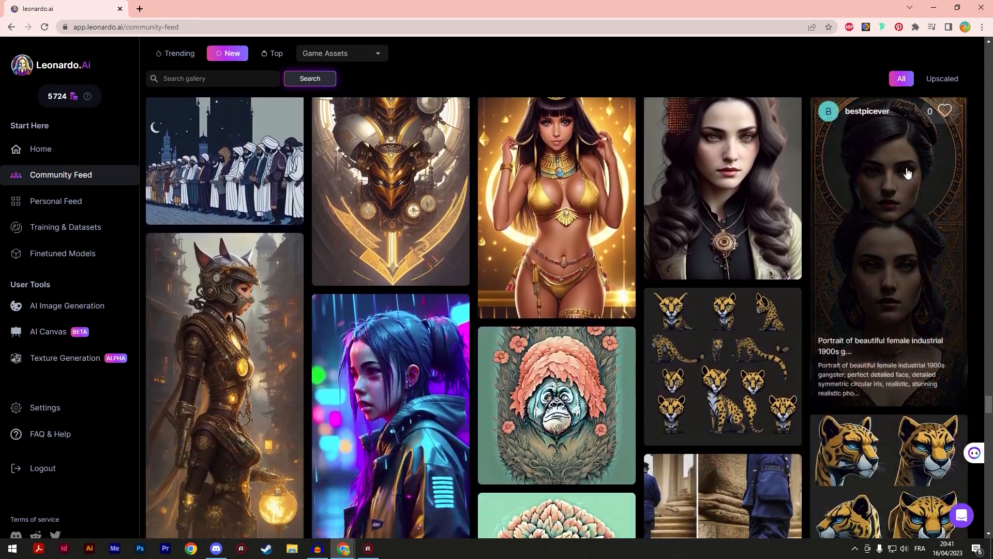
scroll(955, 178, down, 8)
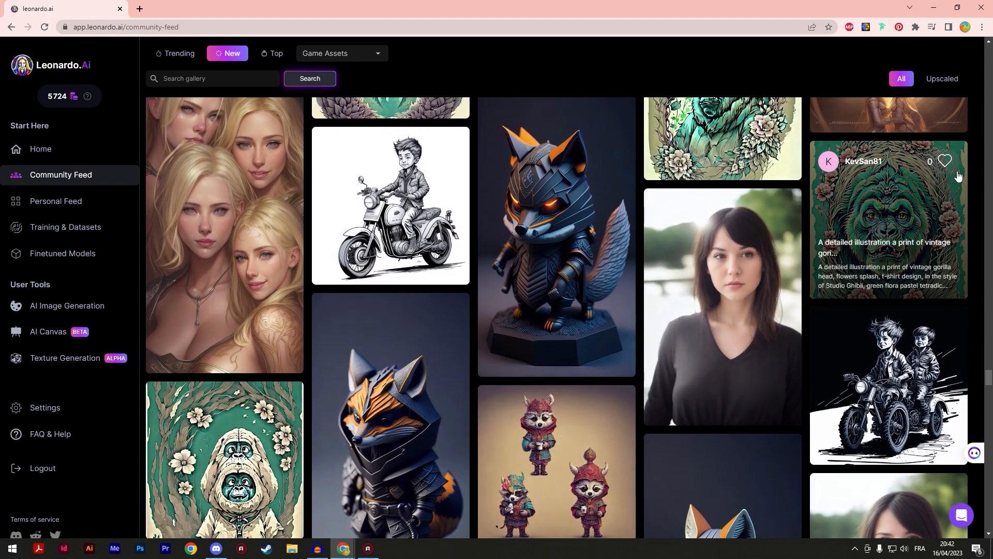
scroll(955, 169, down, 7)
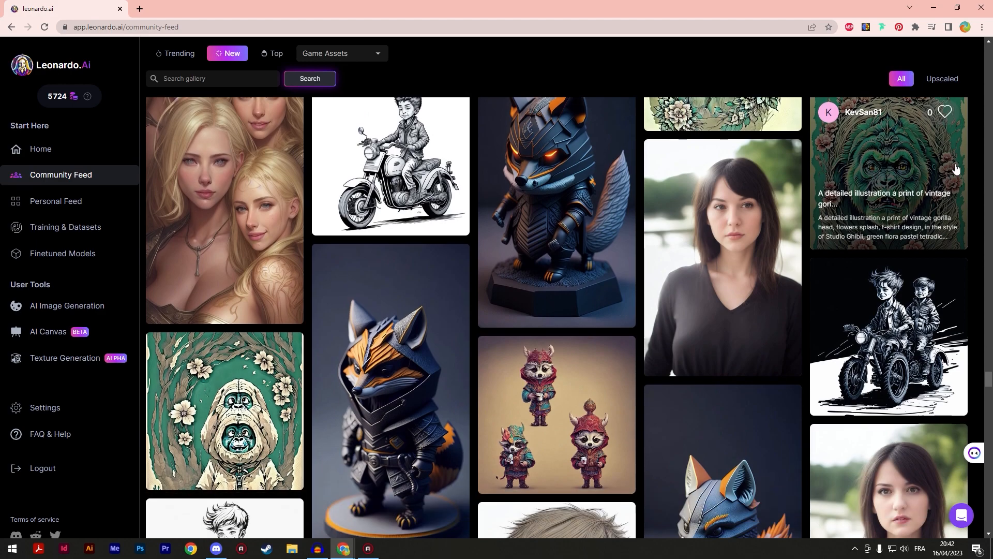
scroll(958, 167, down, 4)
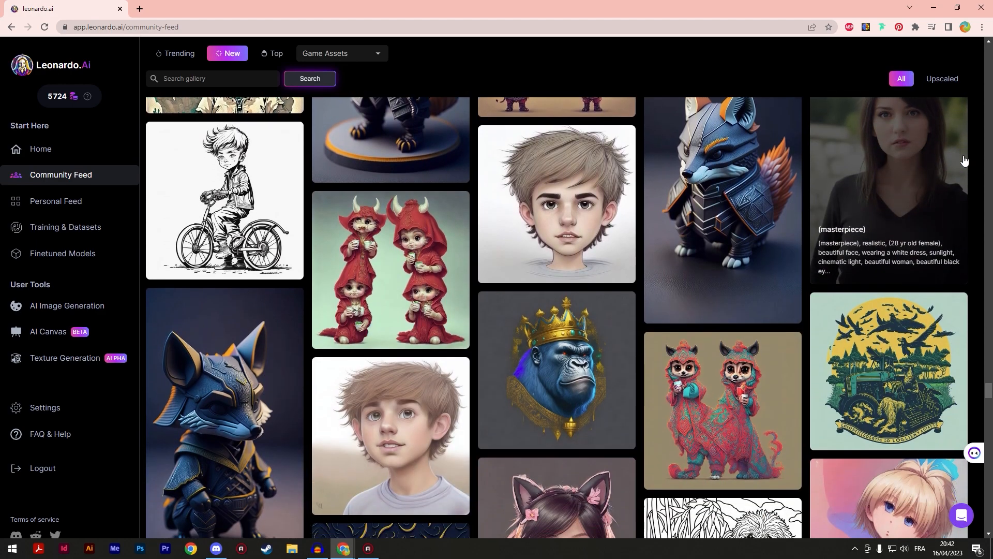
scroll(964, 161, down, 4)
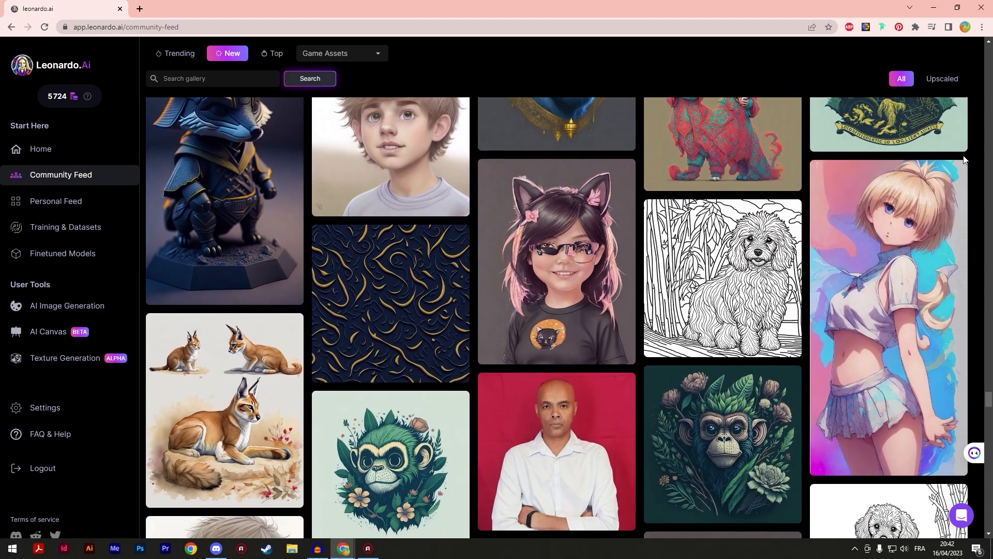
- Show the top creations in the Community Feed and open the first image, the Tom Cruise figure in a neon city
drag(988, 402, 984, 27)
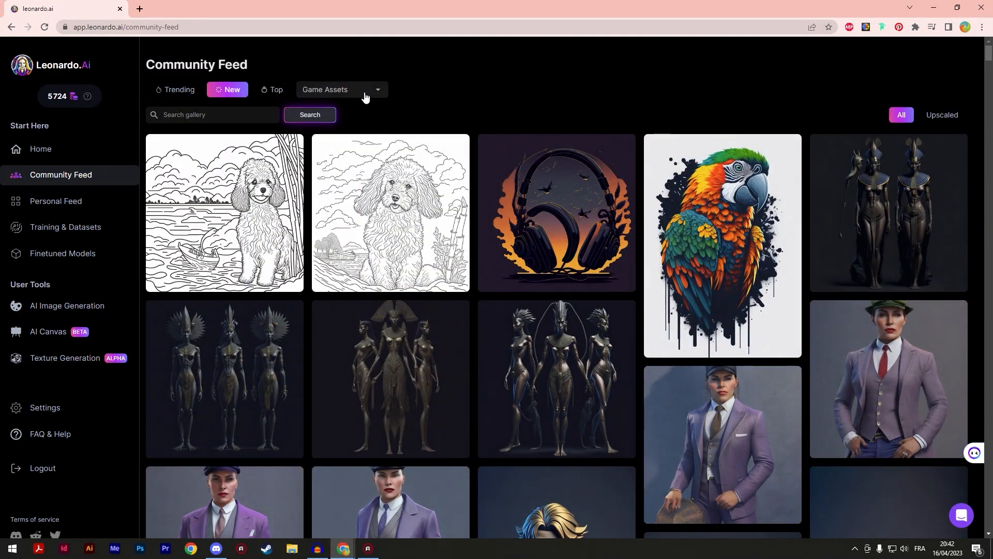
click(275, 88)
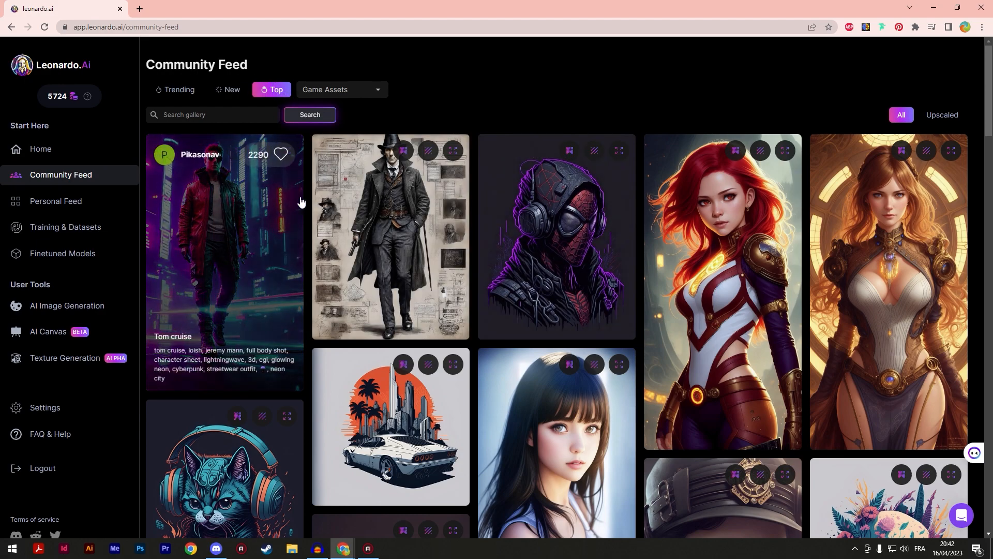
click(191, 209)
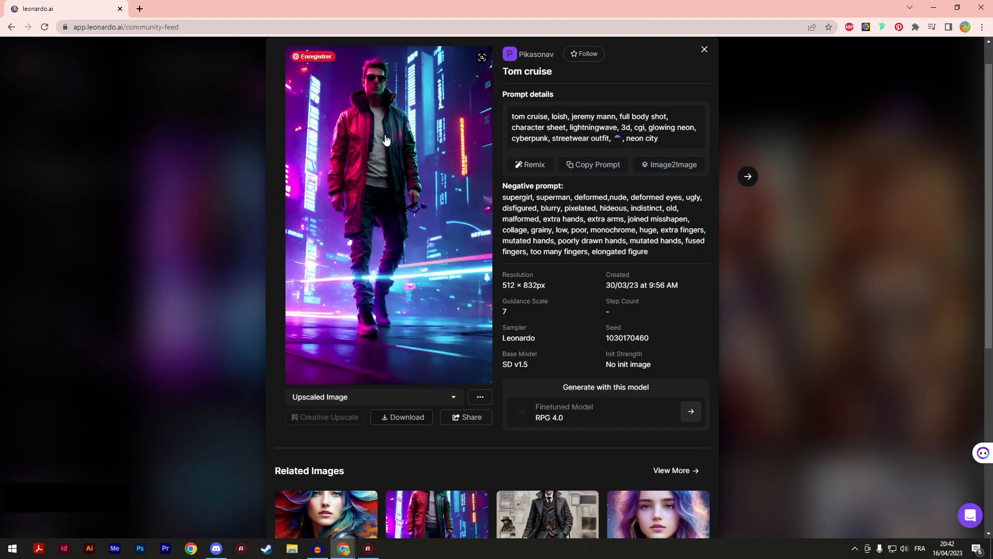
- Examine the full prompt and negative prompt in the Tom Cruise image's details
drag(512, 117, 660, 118)
click(671, 127)
triple_click(647, 136)
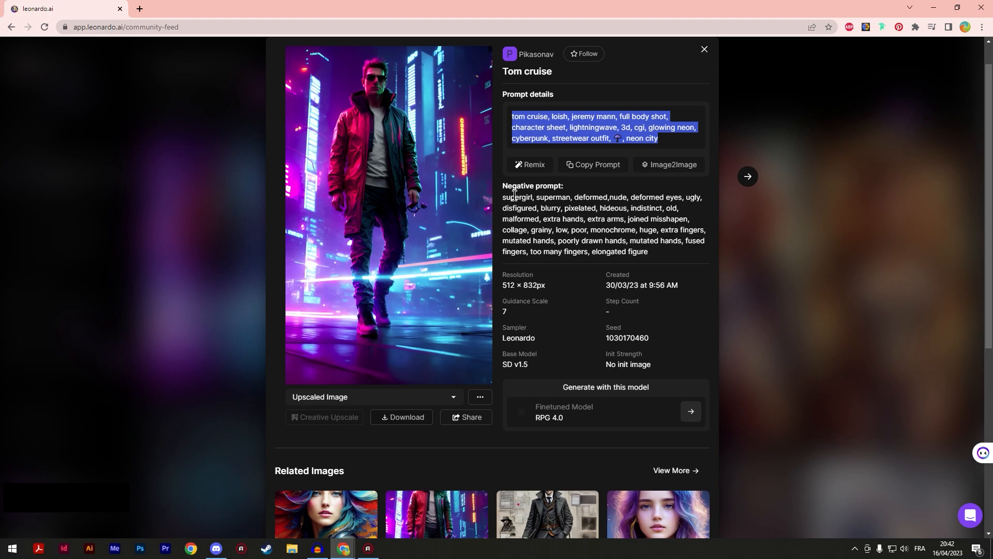
drag(501, 185, 674, 263)
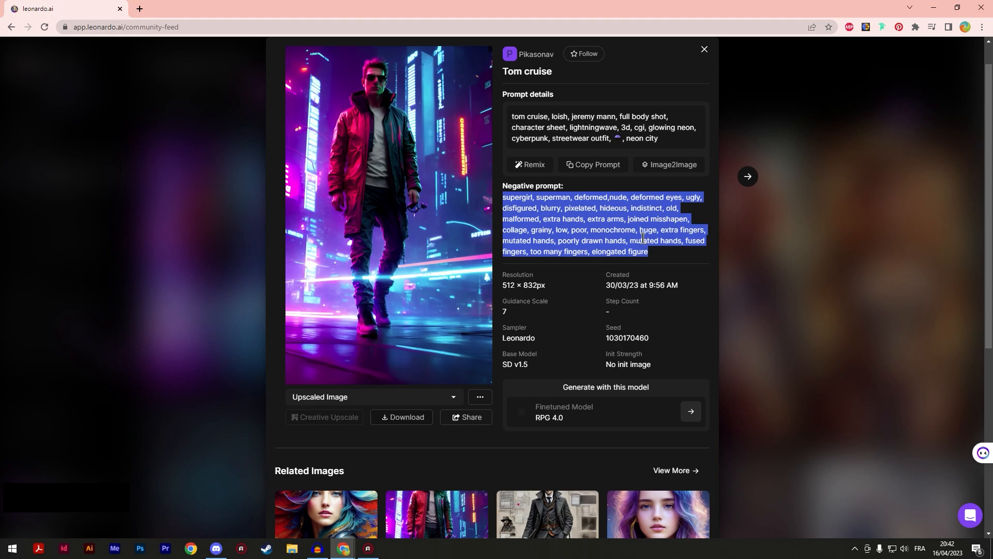
click(644, 241)
drag(540, 208, 666, 252)
click(668, 262)
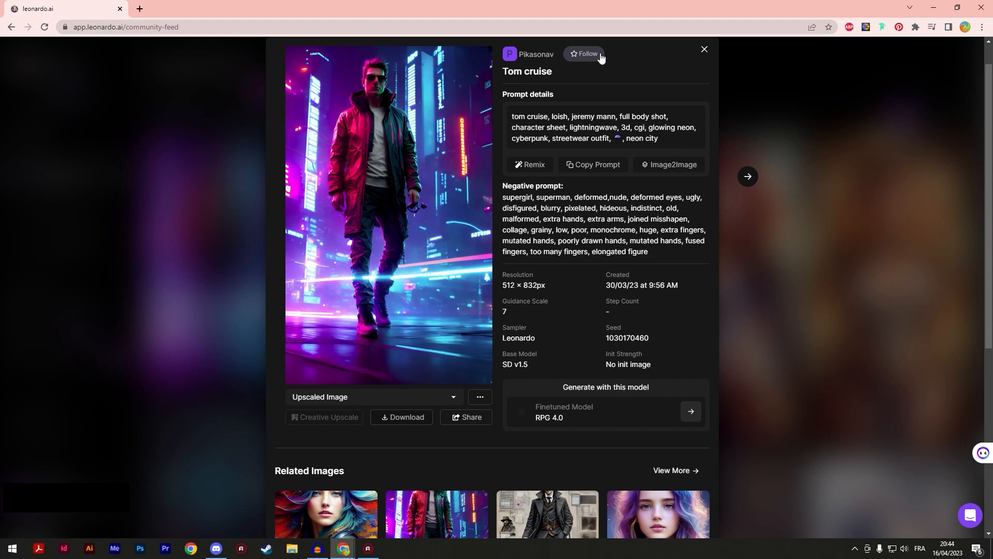
- Review the first negative prompt terms and the resolution of the image, then close its details
scroll(674, 118, down, 1)
drag(503, 231, 568, 241)
click(531, 229)
drag(505, 230, 550, 230)
click(499, 223)
scroll(505, 318, up, 1)
click(505, 319)
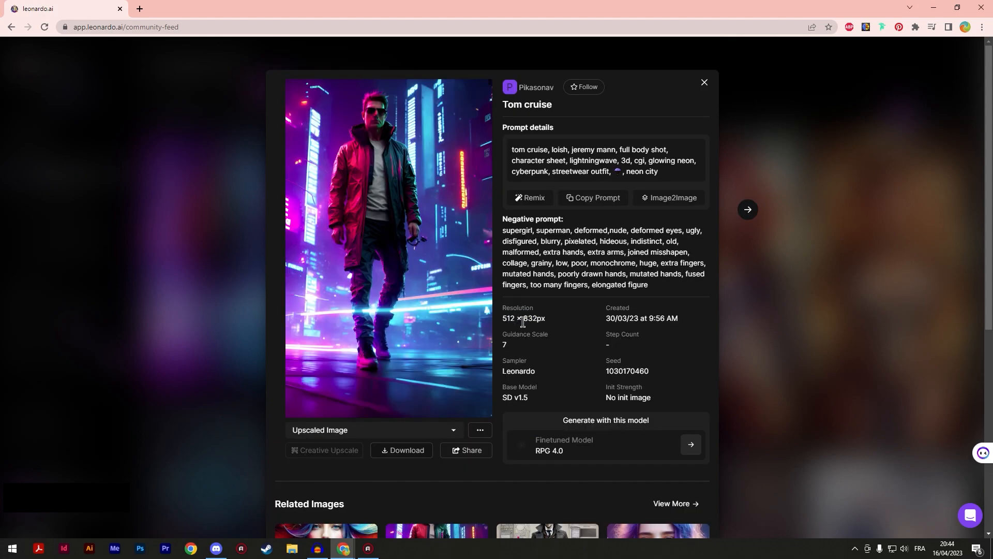
click(704, 82)
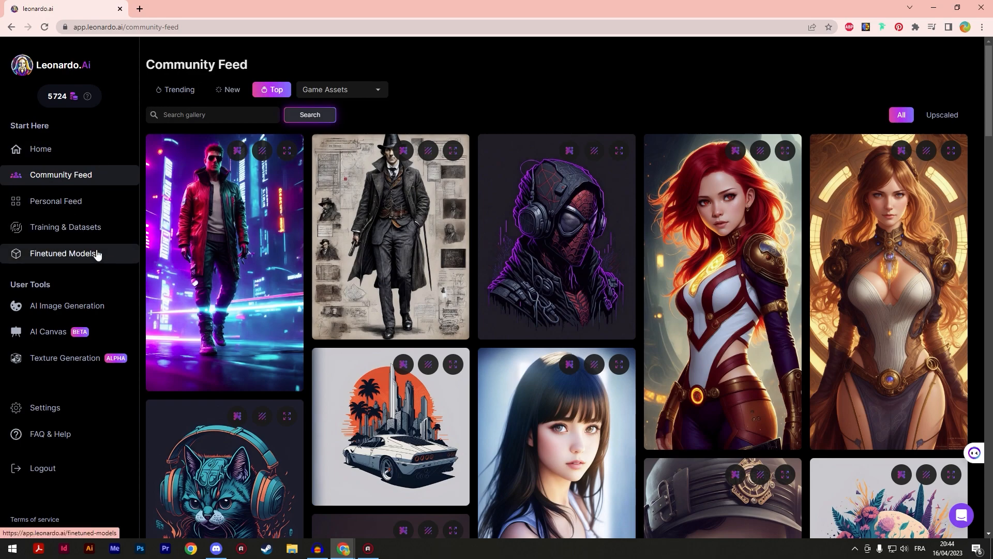
- Look through your own generations in the Personal Feed, from the castles to the landscapes and warrior women
click(96, 201)
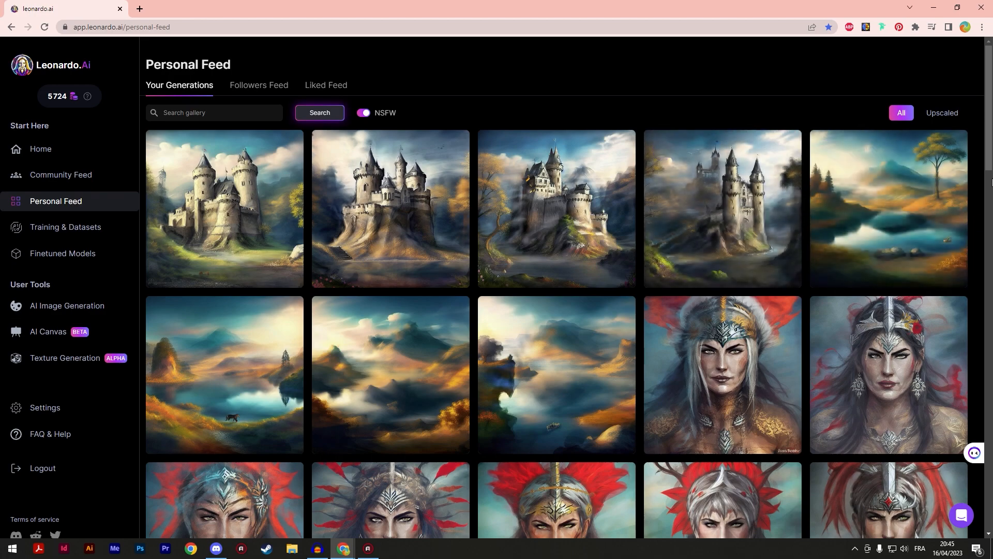
scroll(992, 181, down, 1)
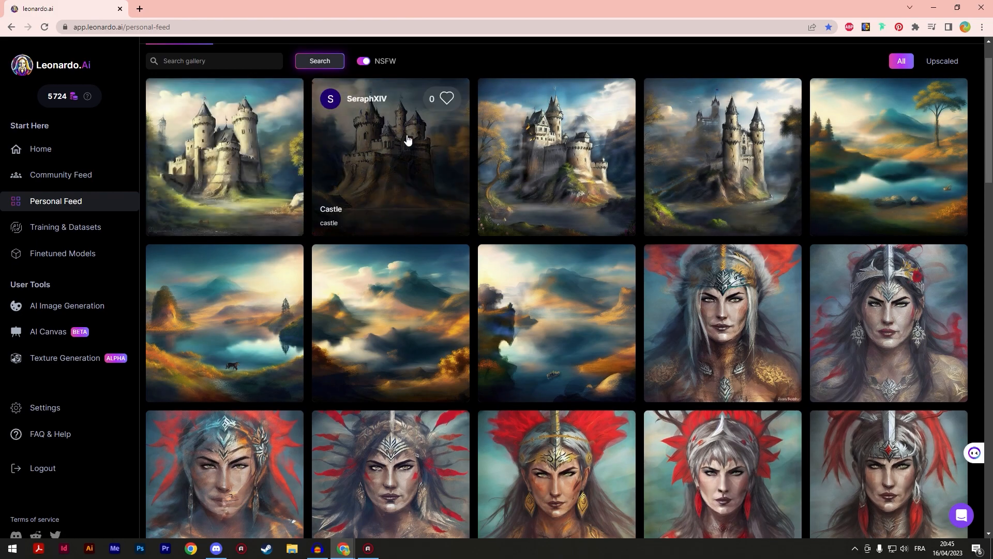
scroll(595, 171, up, 1)
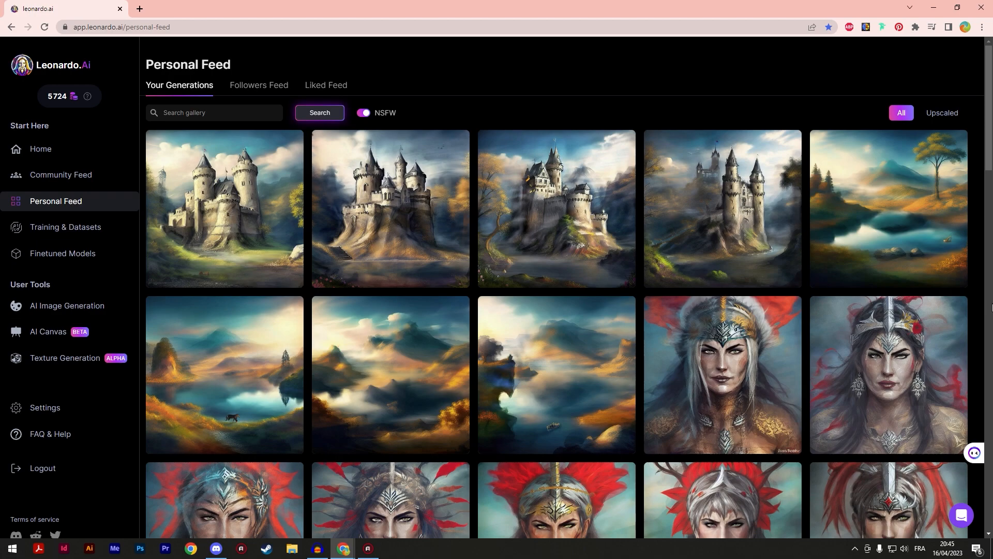
scroll(991, 314, down, 2)
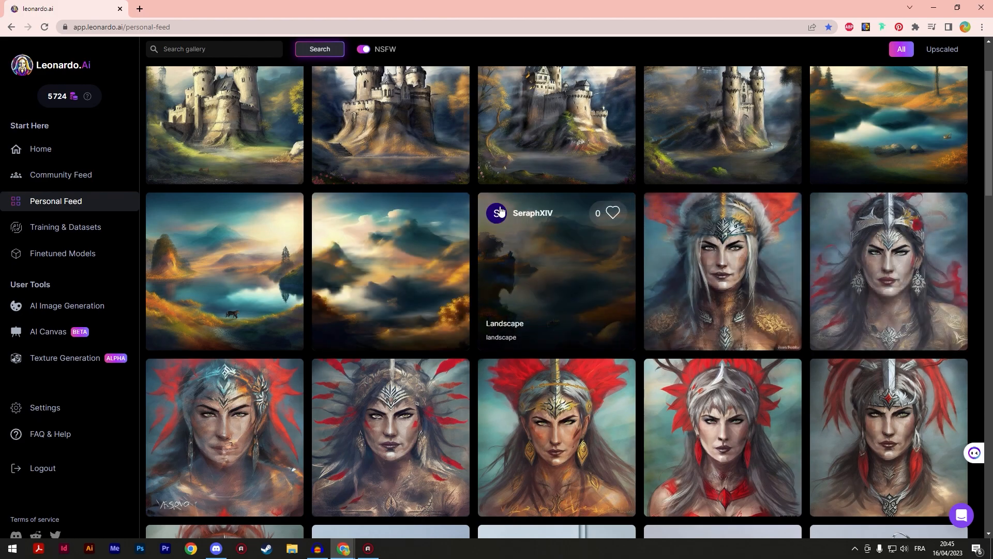
scroll(561, 236, down, 1)
scroll(723, 324, up, 2)
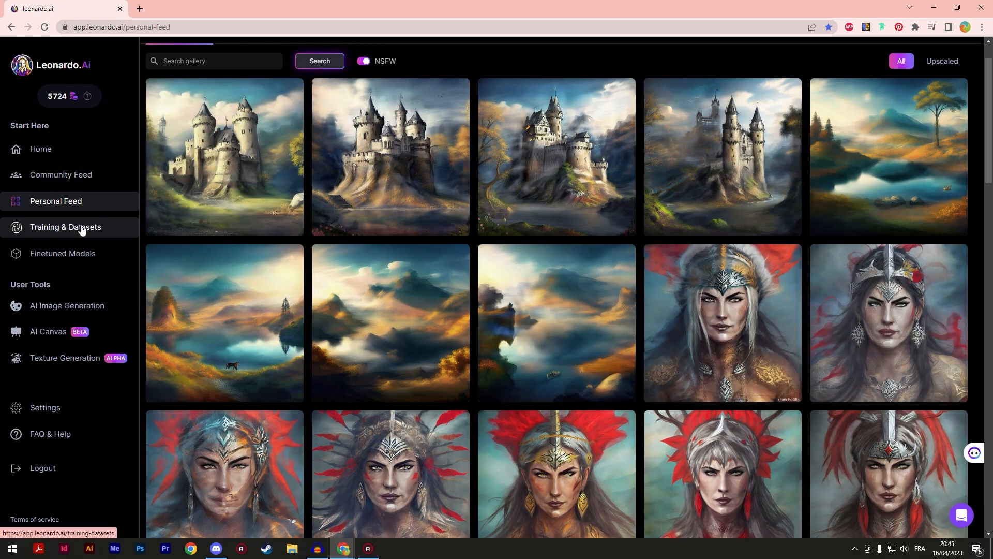
- Open My New Dataset in Training & Datasets, and look through the Featured artworks in the DeviantArt gallery
click(81, 229)
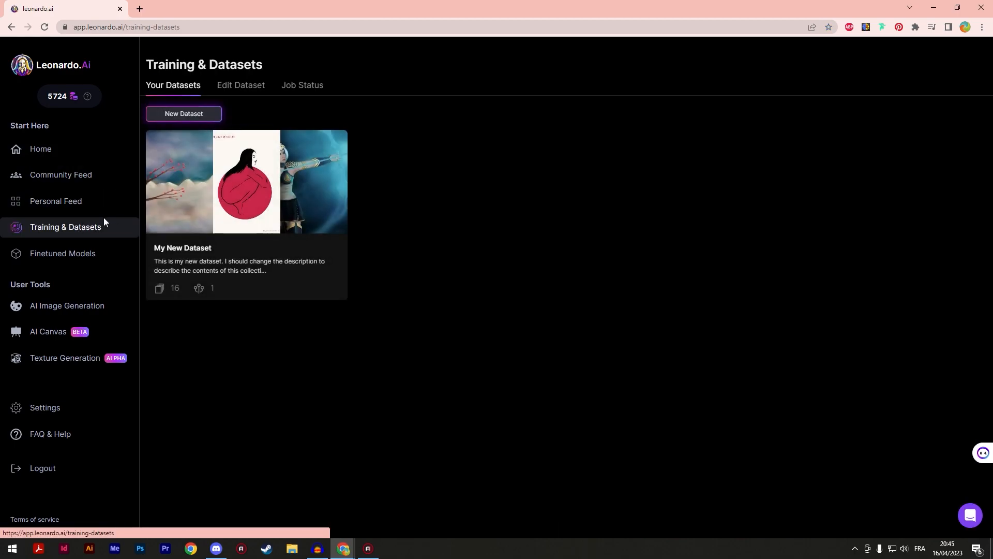
click(251, 180)
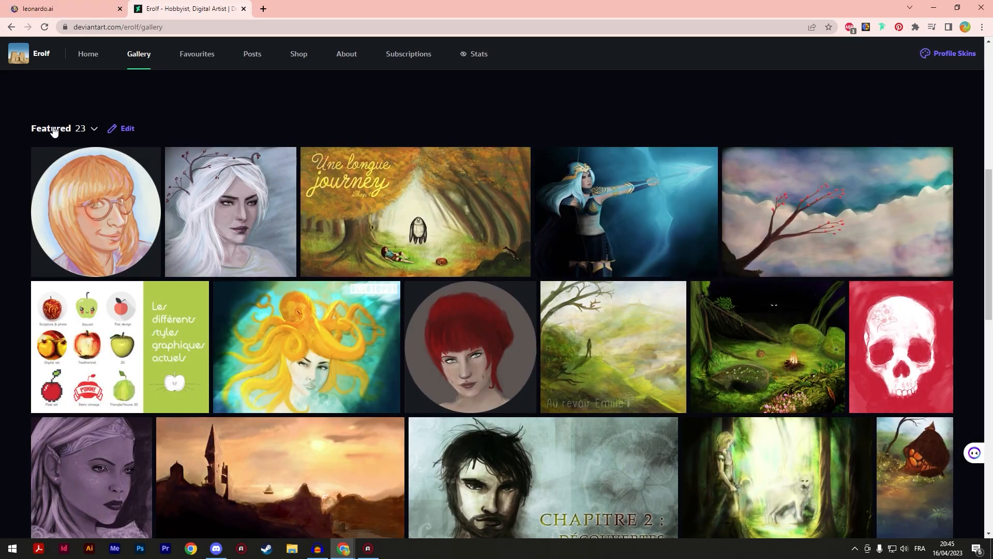
scroll(275, 156, down, 2)
scroll(736, 202, up, 2)
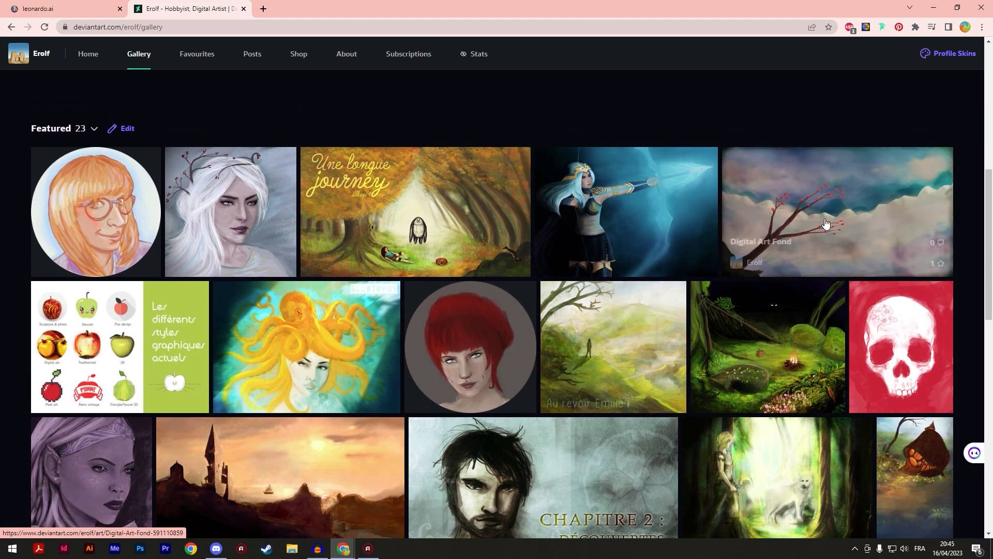
scroll(983, 158, down, 2)
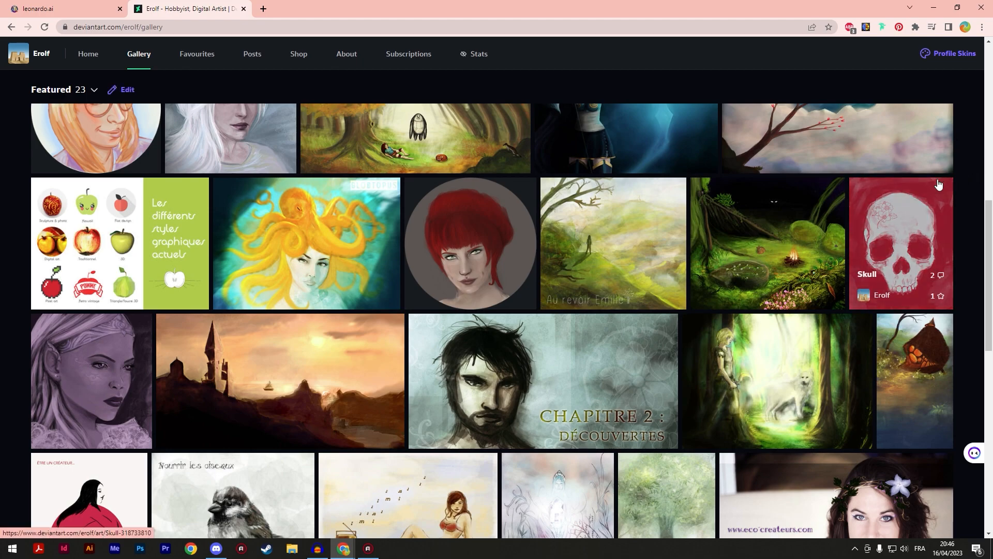
scroll(938, 184, down, 1)
scroll(925, 207, up, 3)
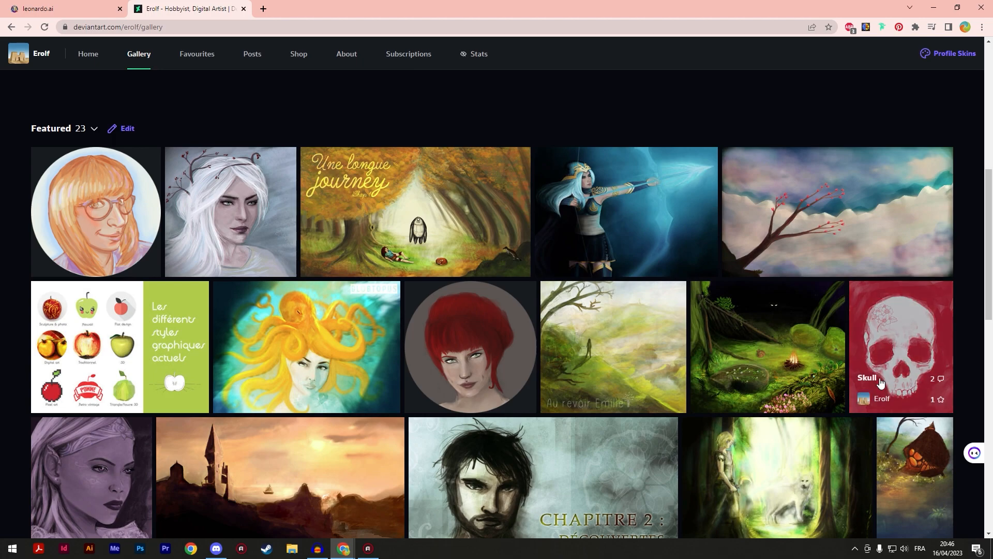
- Open the red-haired Arya portrait on DeviantArt and compare it with the warrior woman generations in Leonardo.Ai's Personal Feed
click(462, 366)
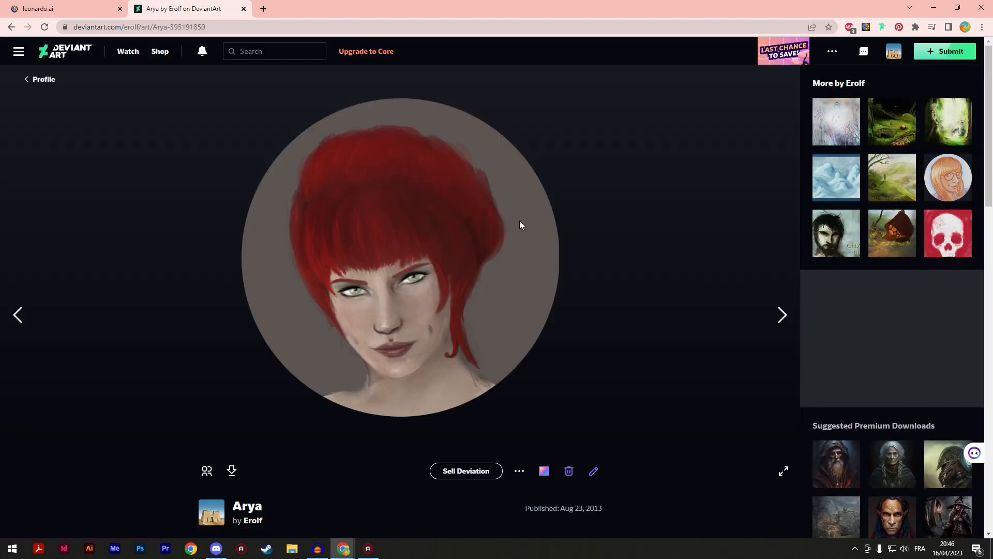
key(ctrl+Tab)
scroll(724, 362, down, 2)
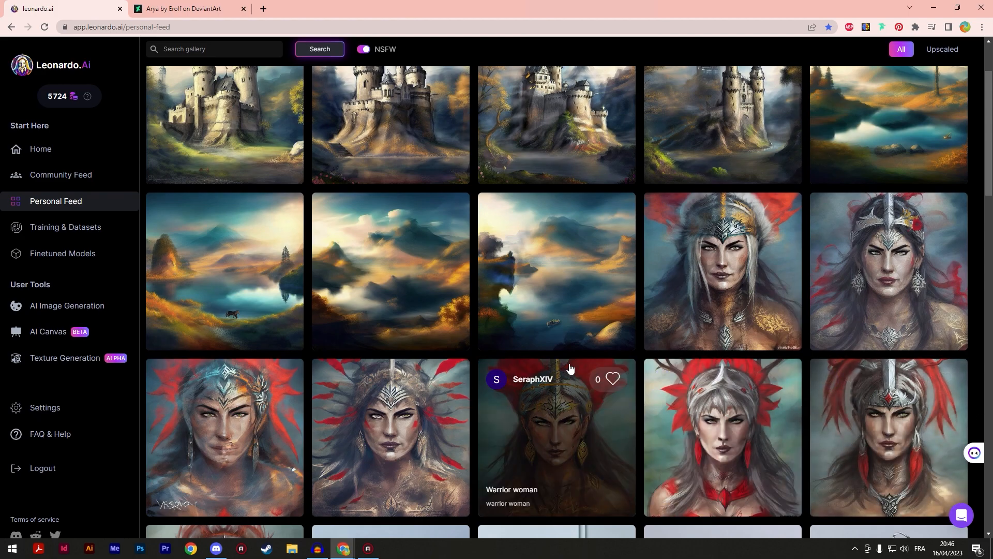
scroll(572, 371, down, 2)
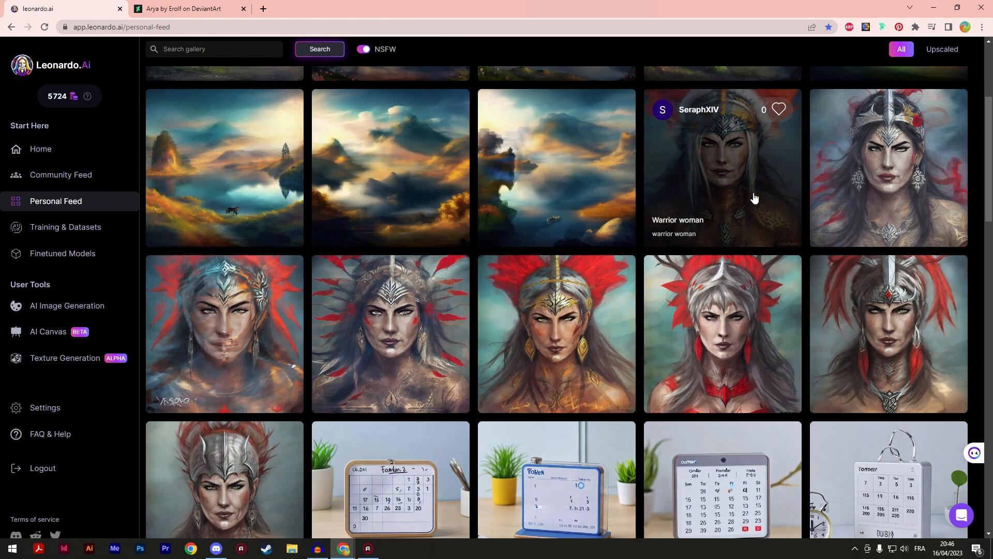
- Open the Ice woman painting on DeviantArt and compare its style with the warrior woman images in Leonardo.Ai
key(ctrl+Tab)
click(232, 275)
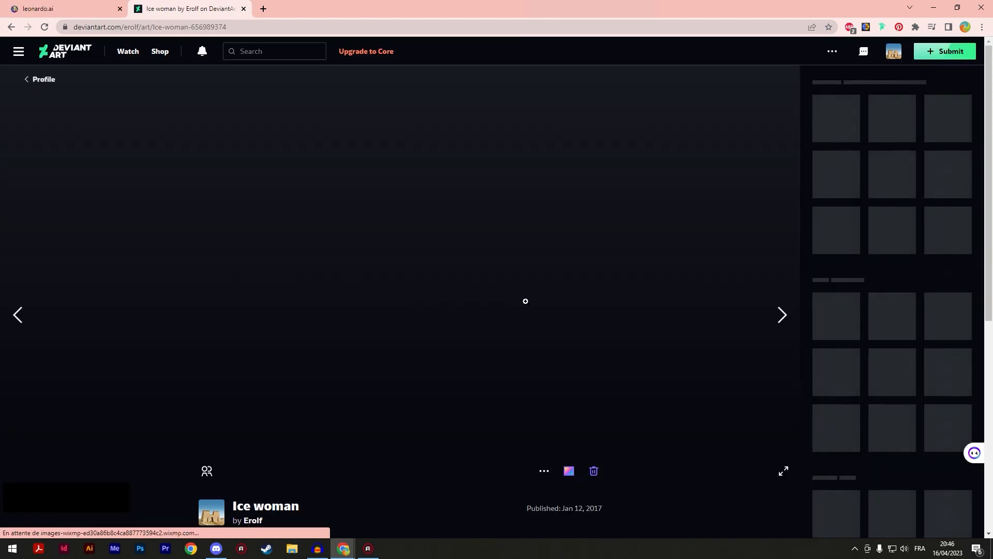
click(85, 8)
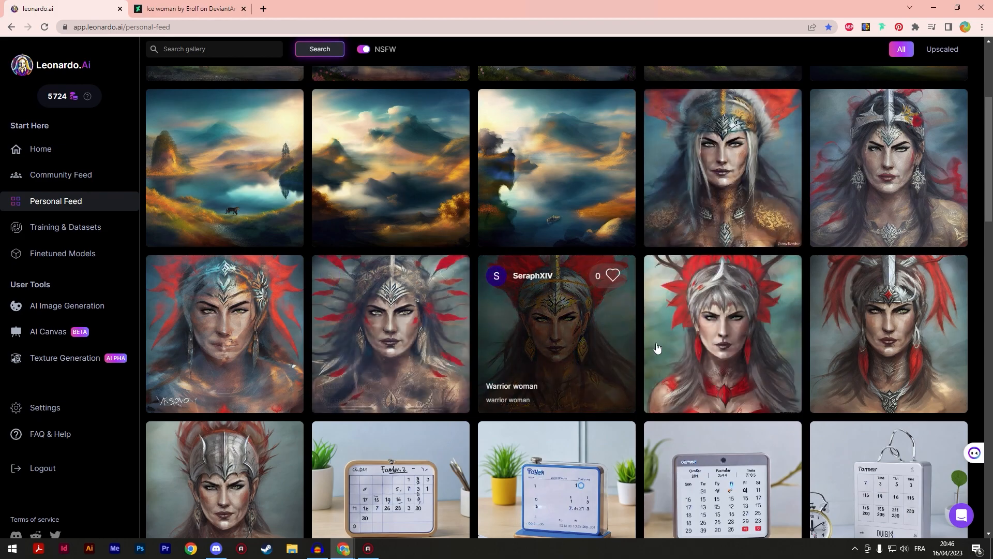
click(154, 7)
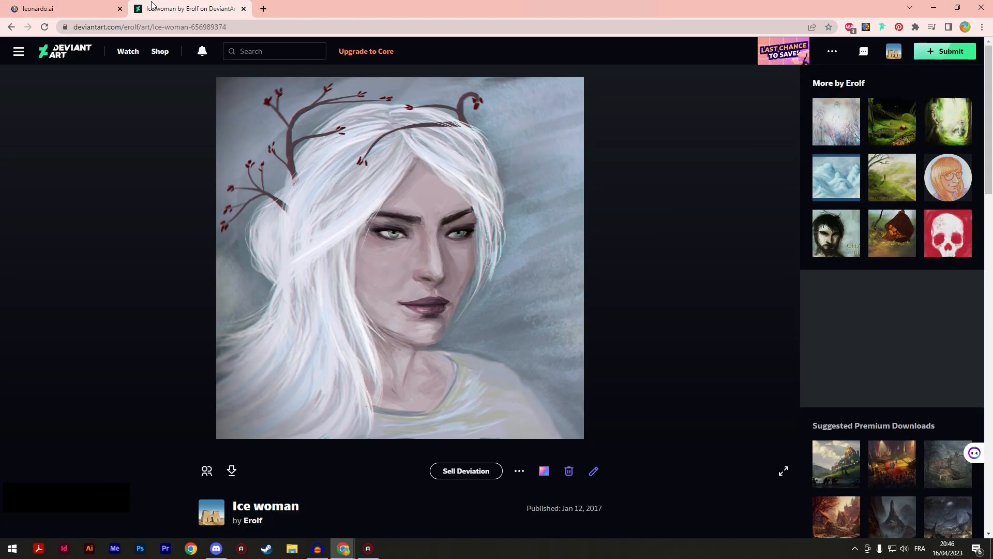
- View the Elfe drawing on DeviantArt and compare it with the generated warrior women in Leonardo.Ai
key(alt+Left)
click(127, 373)
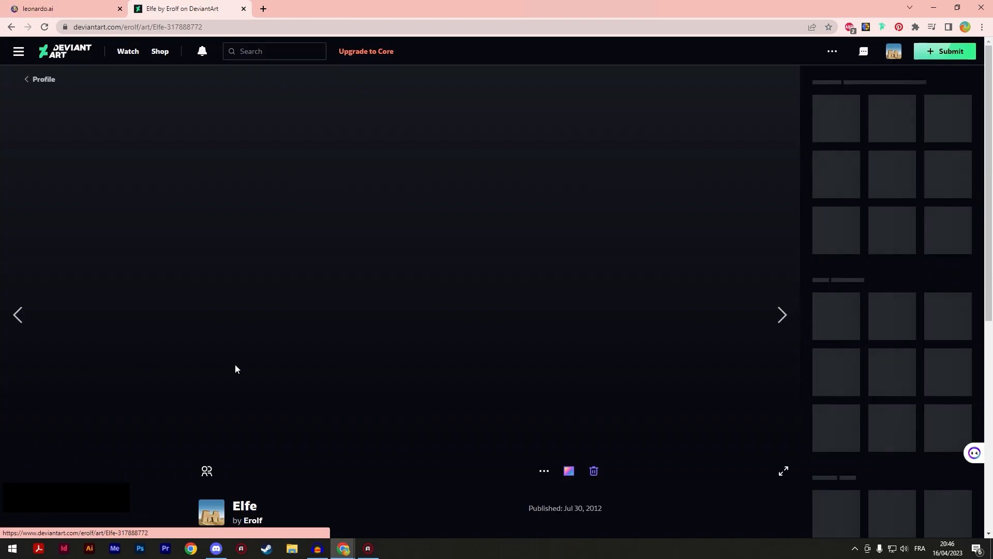
click(65, 8)
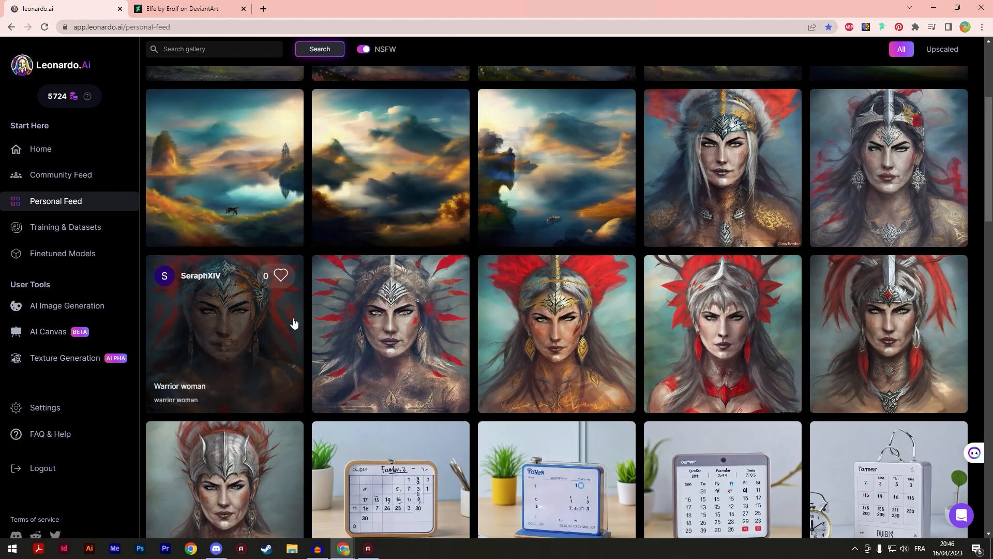
- Open the details of the generated landscape with the tall tree and compare it with Une Longue Journey Chap 1 on DeviantArt
scroll(295, 318, up, 5)
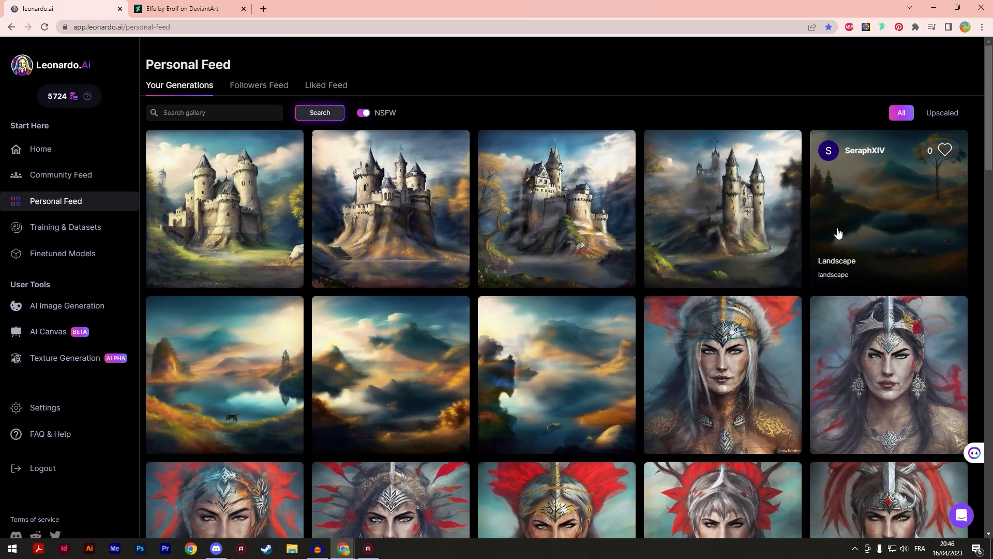
click(845, 210)
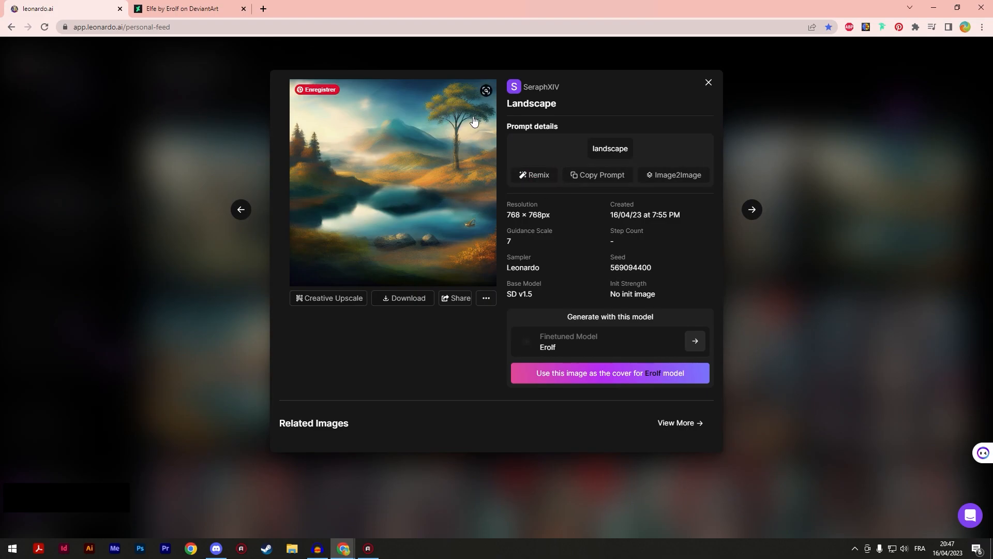
key(ctrl+Tab)
click(495, 279)
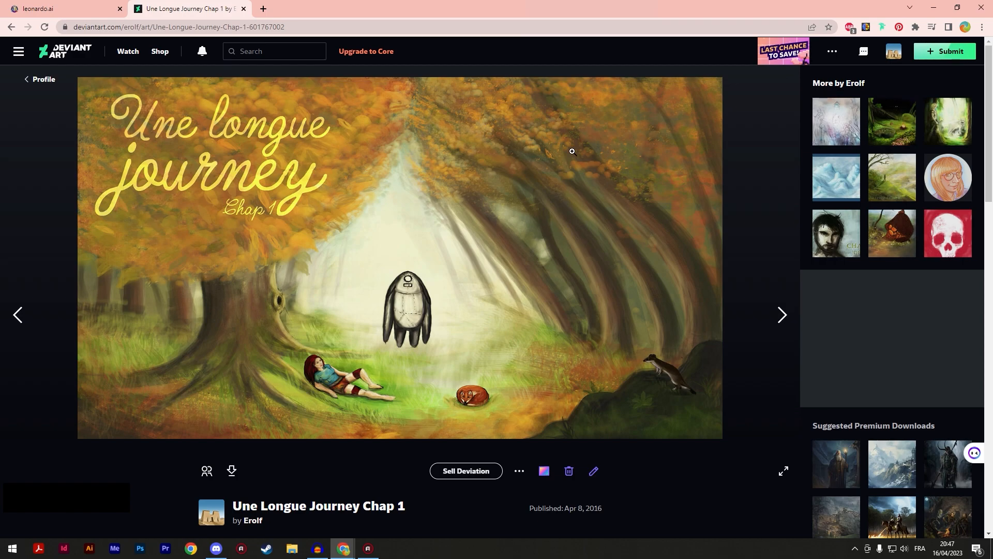
- View the Digital Art Fond painting on DeviantArt and compare it with the generated landscapes in Leonardo.Ai's Personal Feed
click(44, 80)
click(753, 219)
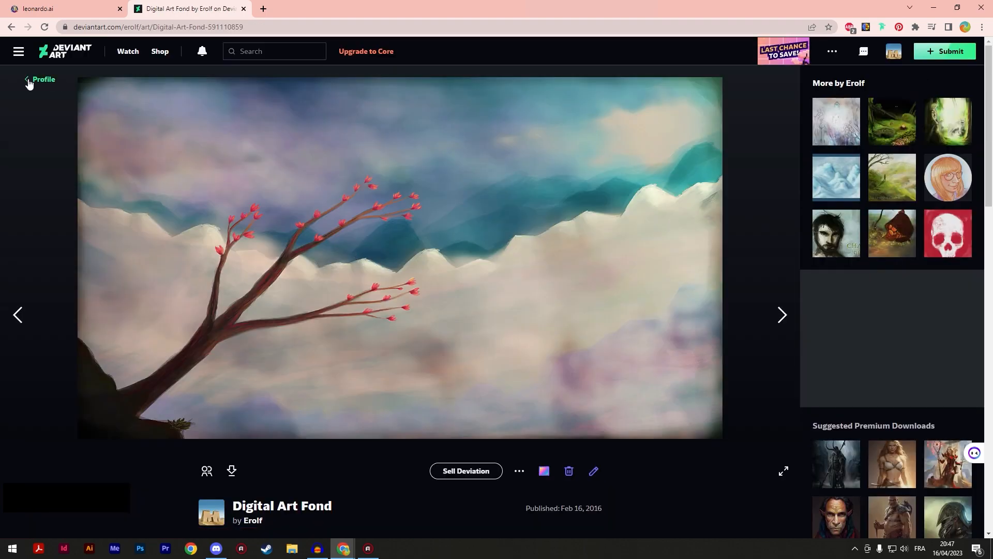
click(62, 9)
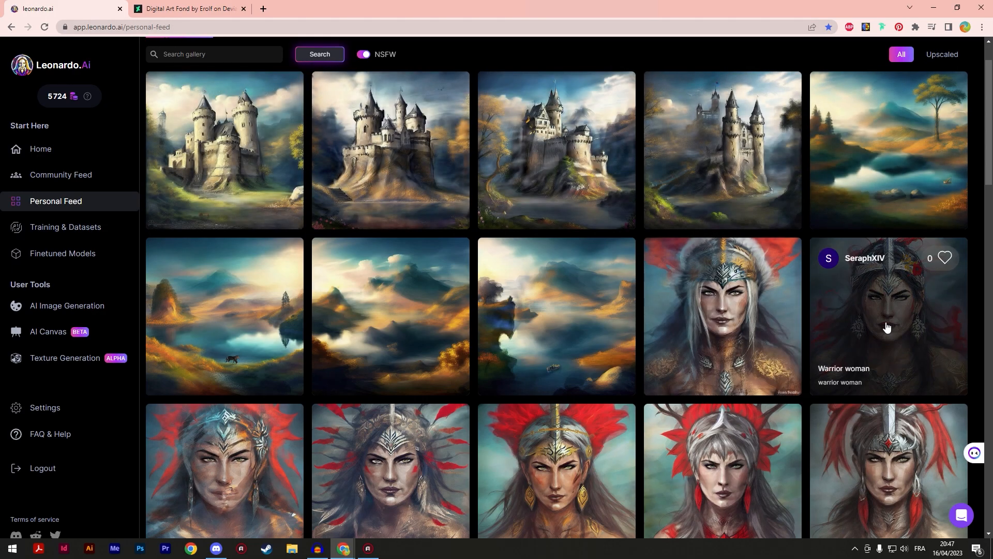
scroll(828, 373, up, 2)
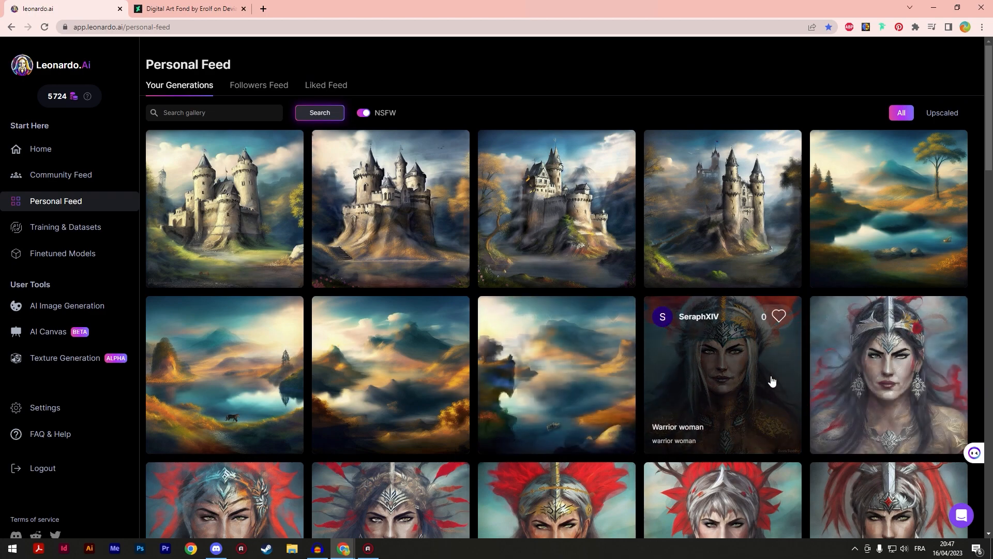
scroll(669, 321, down, 1)
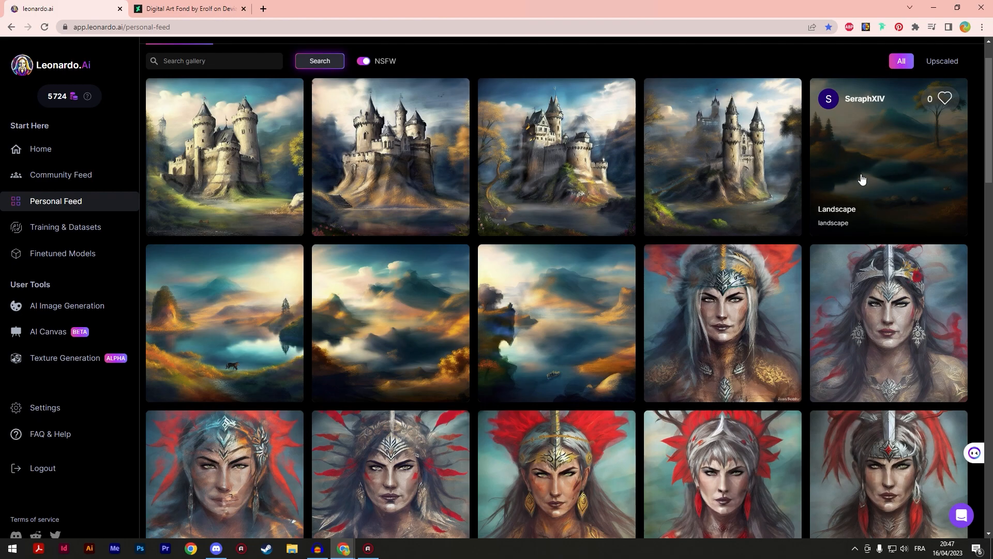
- Examine the images of My New Dataset in Training & Datasets, glancing at the Finetuned Models page in between
click(94, 226)
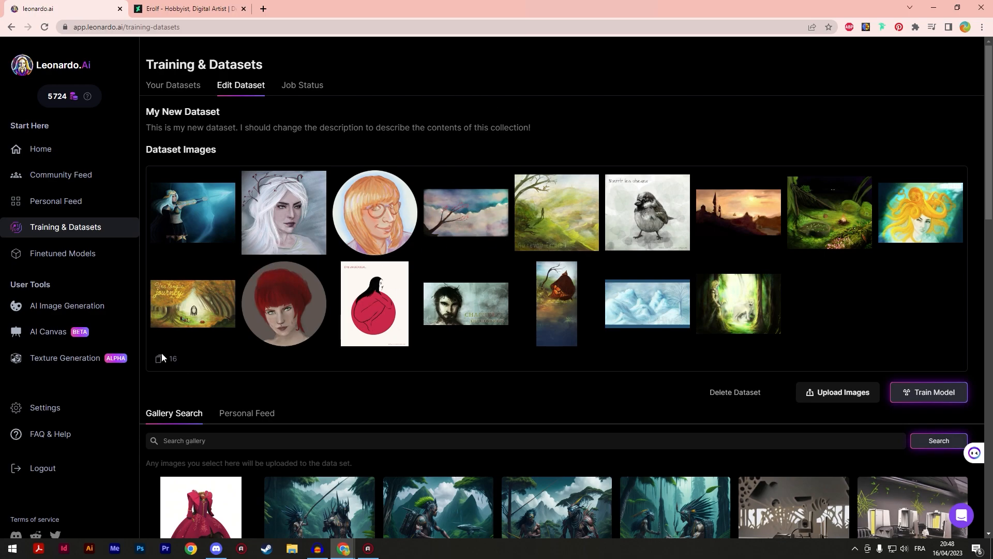
click(82, 254)
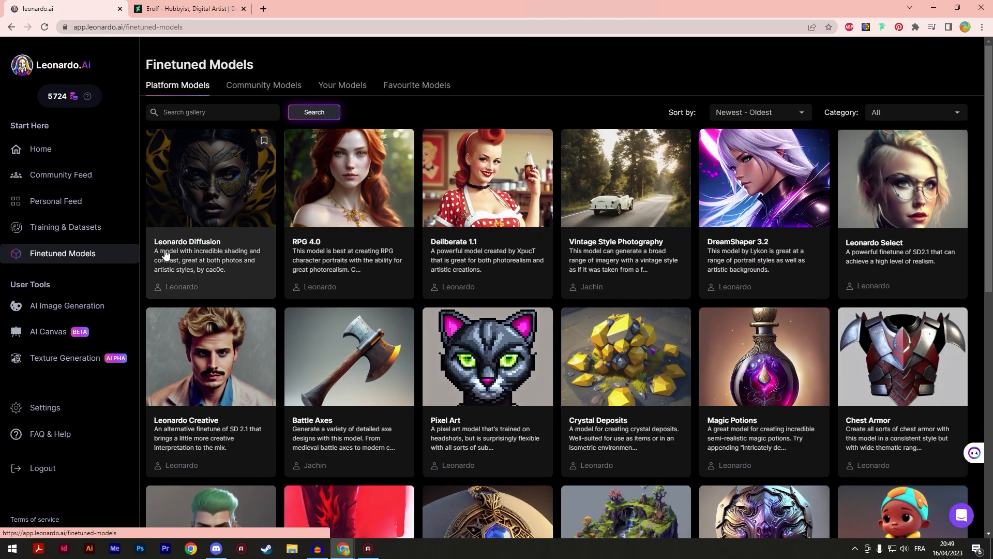
click(65, 229)
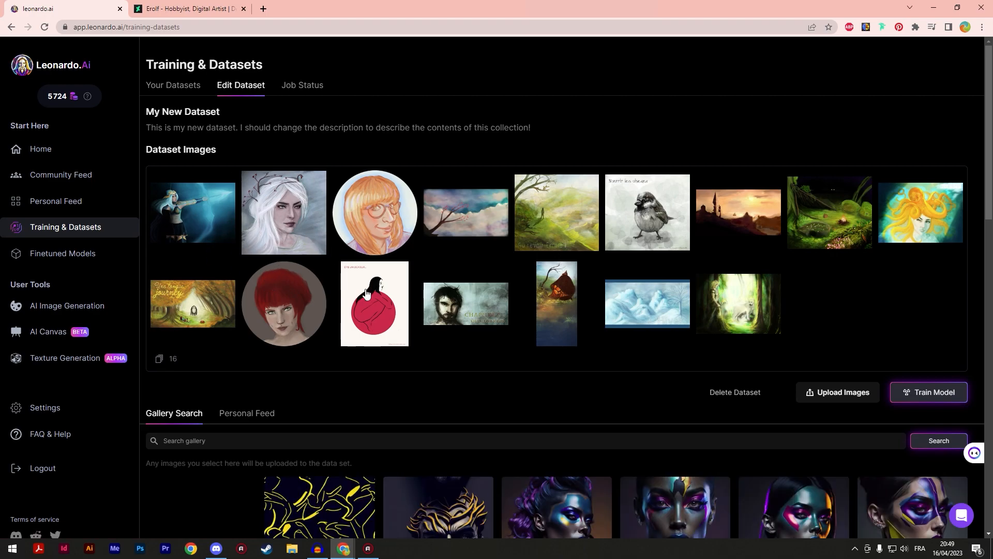
- Look through all the Platform Models in Finetuned Models, from Leonardo Diffusion to Leonardo Signature
click(130, 256)
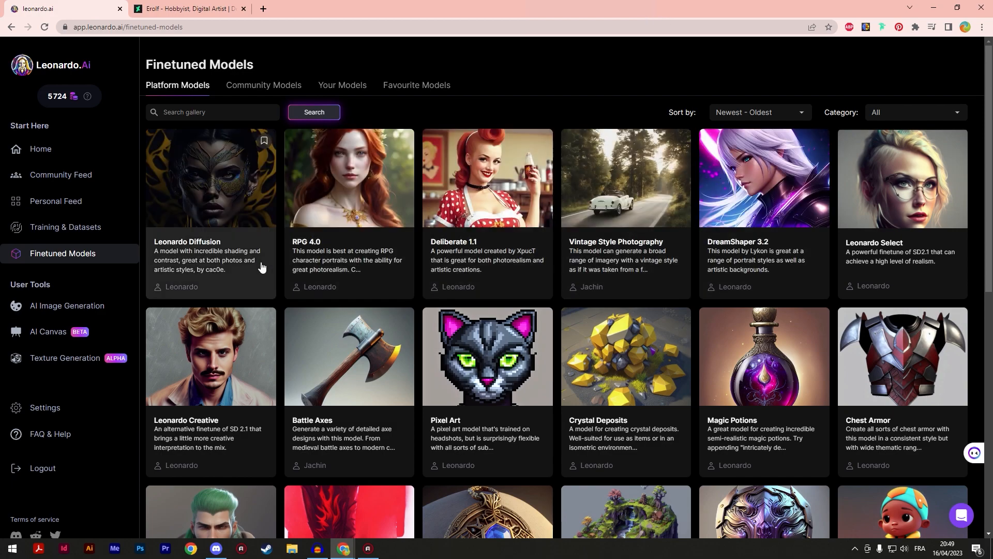
scroll(819, 411, down, 10)
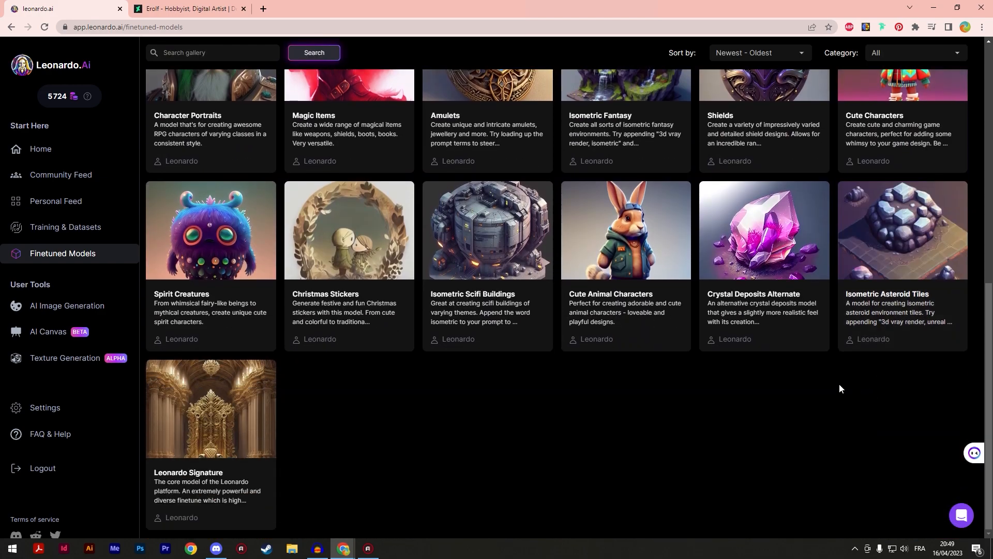
scroll(839, 388, up, 10)
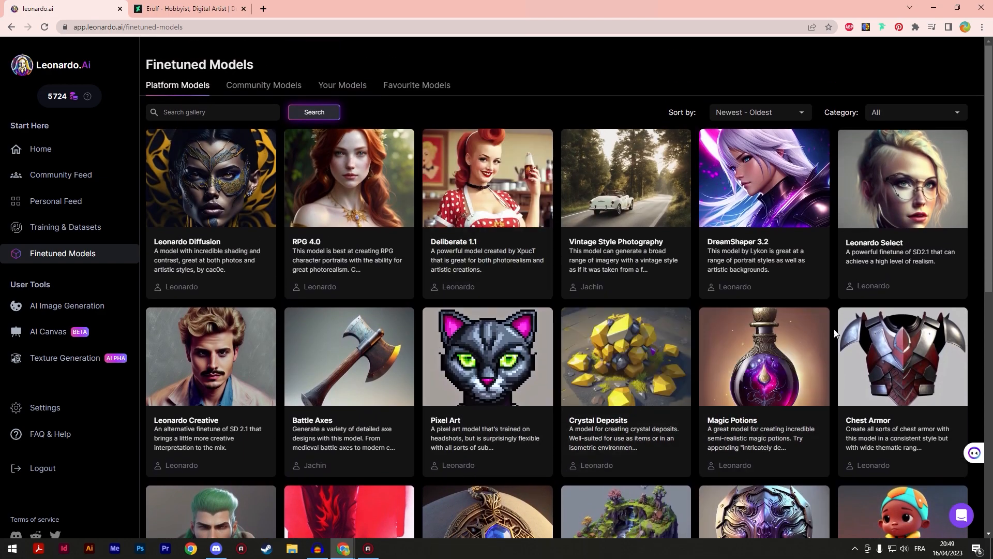
scroll(560, 201, down, 1)
scroll(560, 201, up, 1)
- Browse the Community Models and open the Black and White Portraits model to examine the images created with it
click(265, 85)
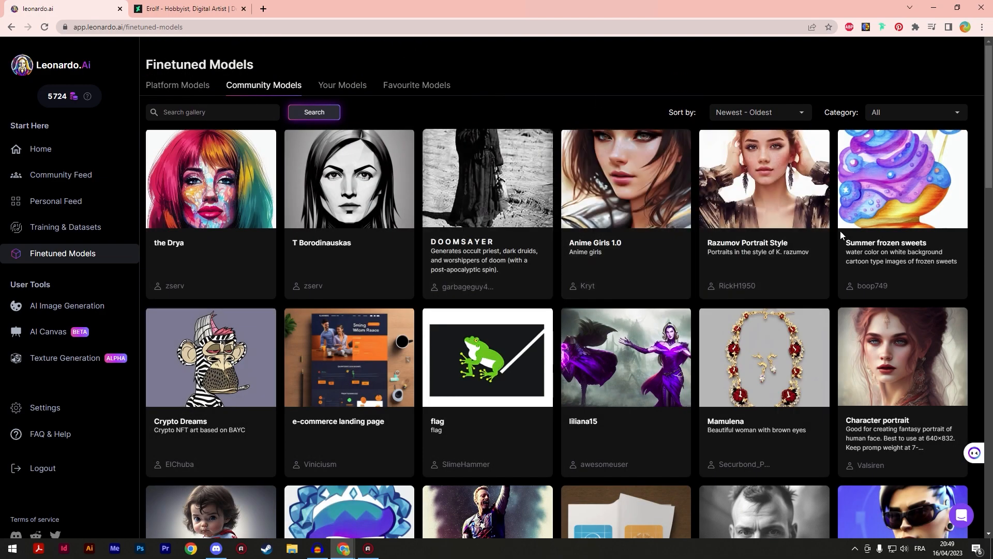
scroll(990, 299, down, 6)
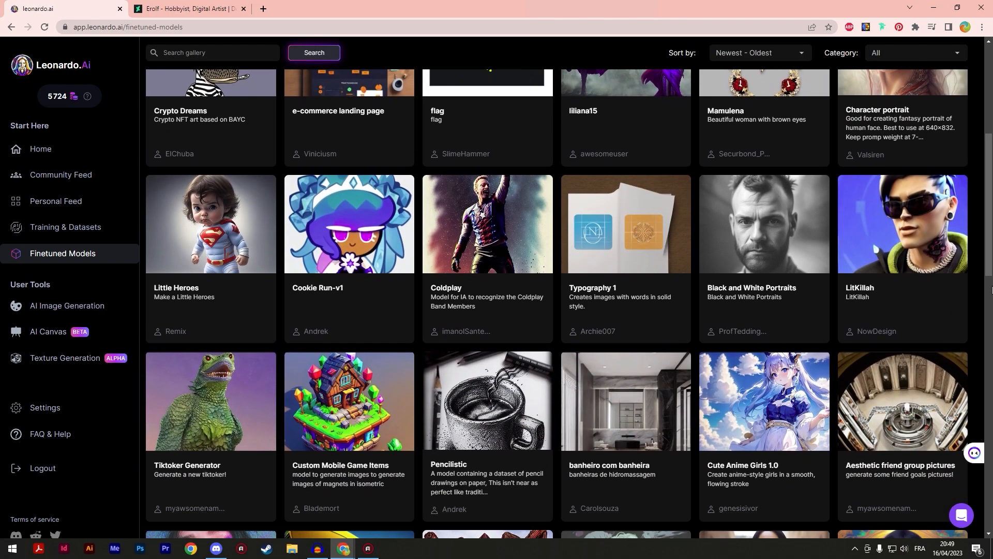
scroll(910, 248, down, 1)
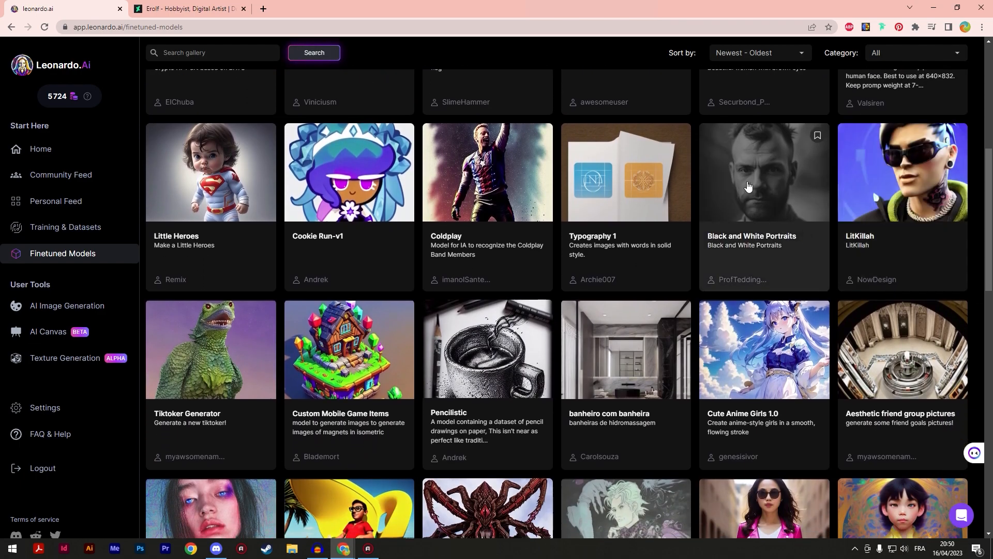
click(822, 228)
scroll(776, 227, down, 3)
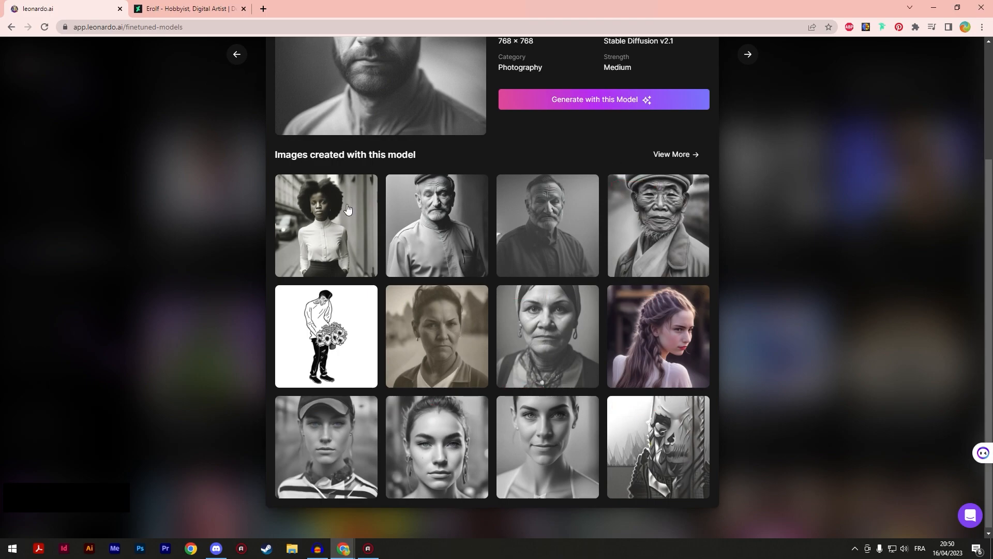
- Examine the Black and White Portraits model's details and sample images once more and close the model
scroll(428, 256, up, 3)
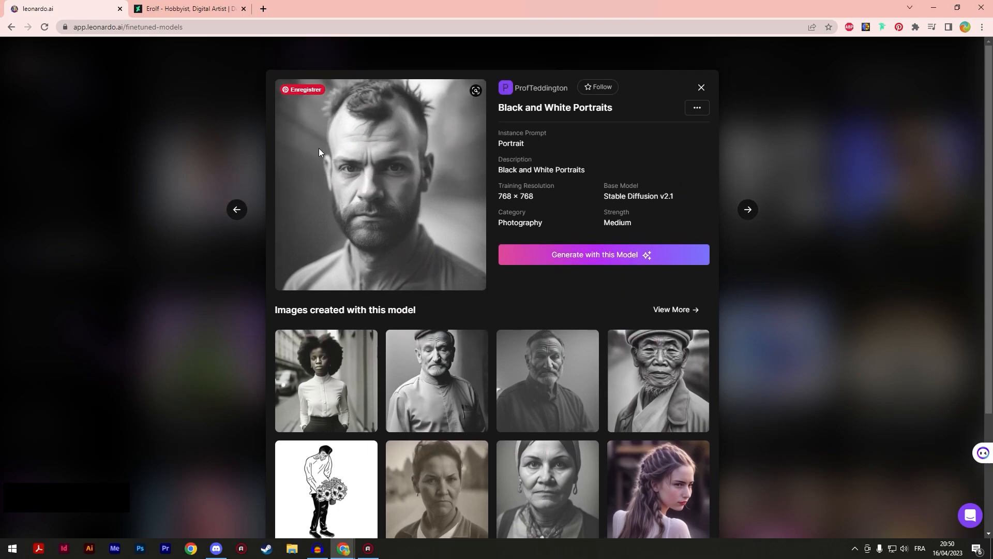
scroll(644, 344, down, 3)
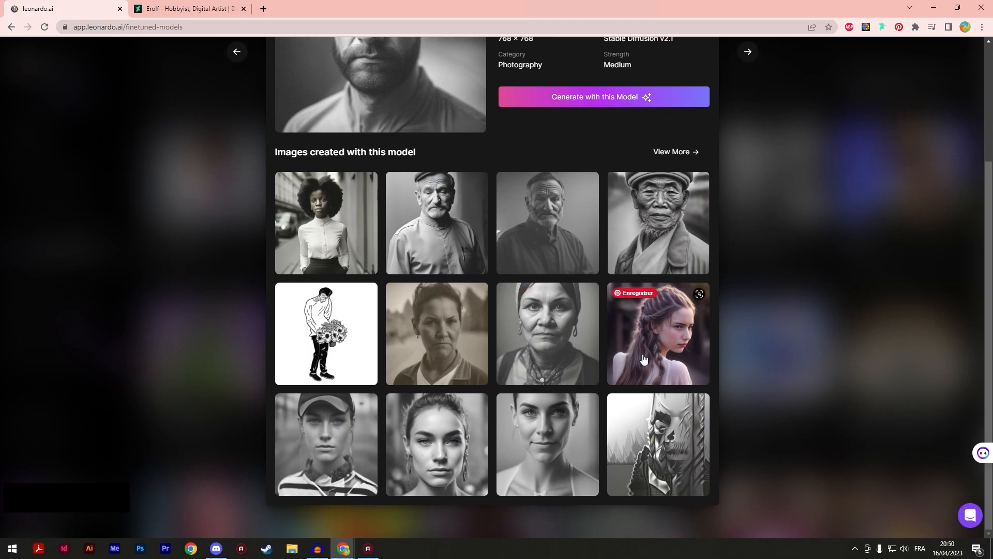
click(809, 357)
- Browse further through the Community Models and examine the details and sample images of the Tiny Dragons model
scroll(593, 275, down, 1)
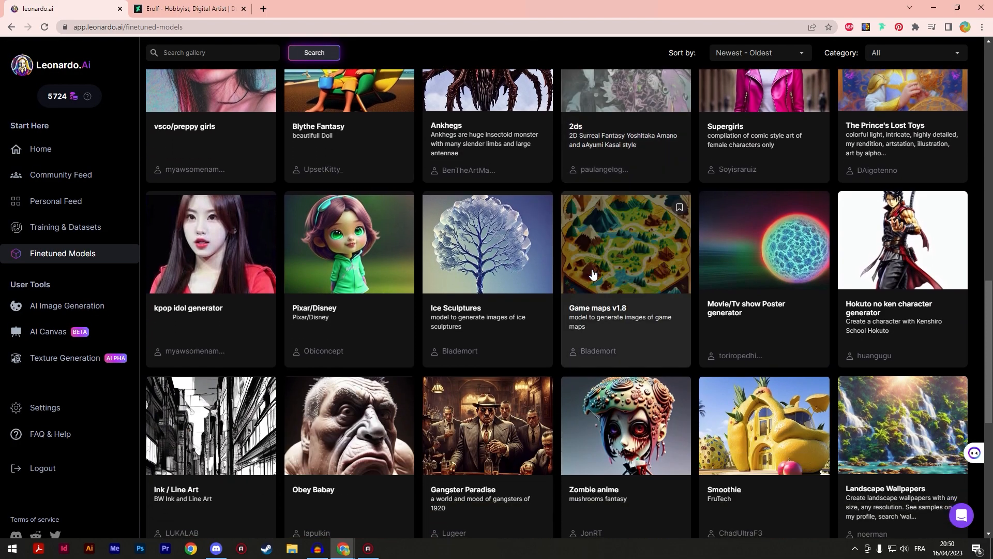
scroll(593, 274, down, 1)
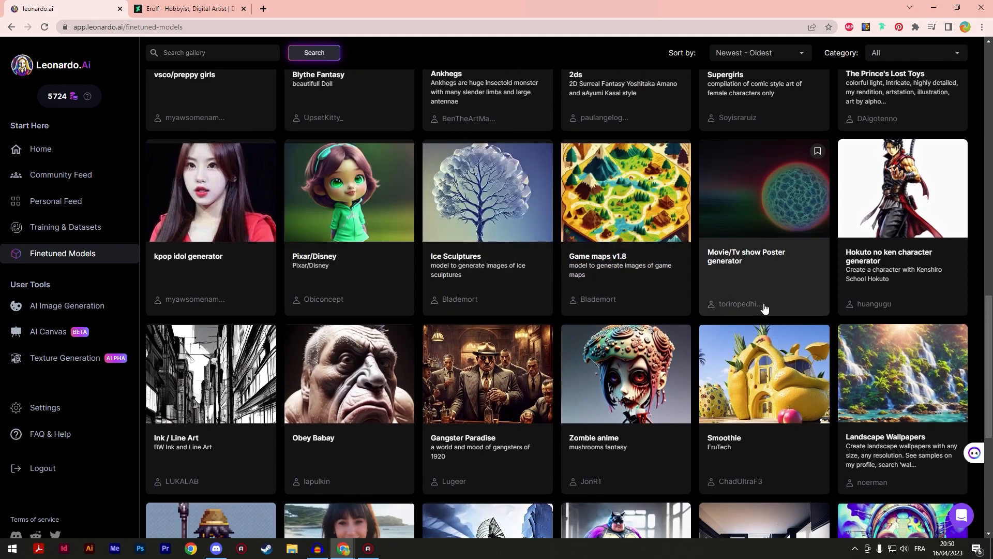
click(631, 221)
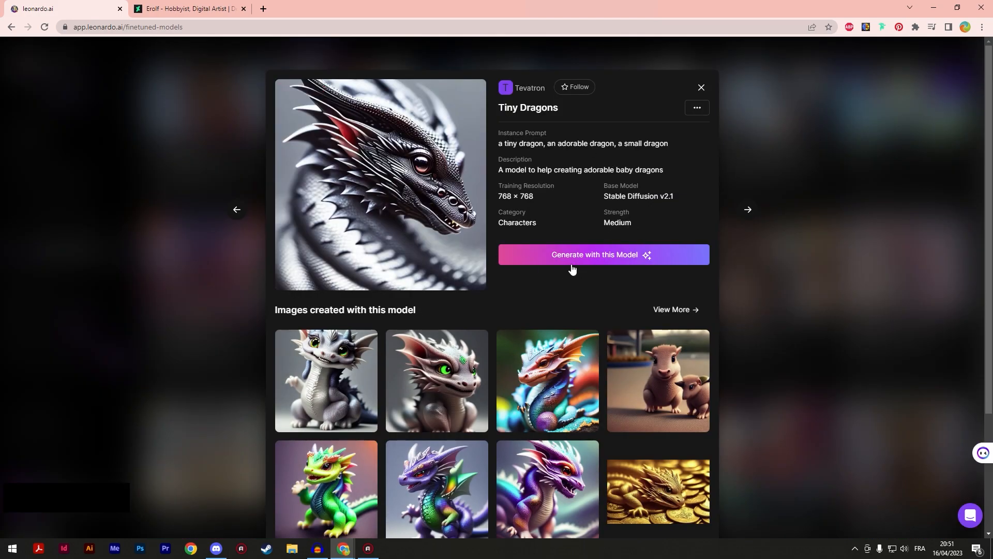
scroll(541, 272, down, 2)
click(753, 275)
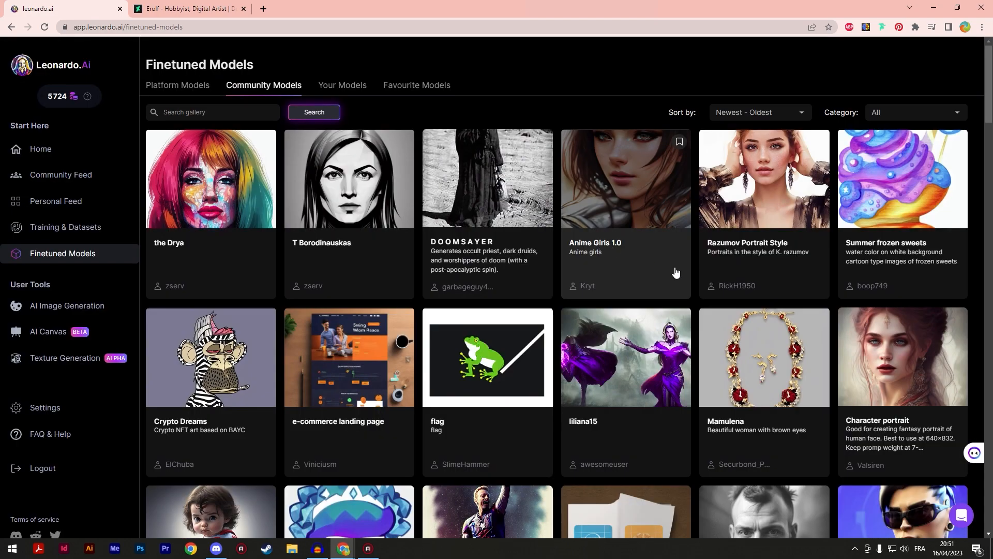
- View the Your Models and Favourite Models collections in Finetuned Models, revisiting the Platform and Community Models in between
click(343, 85)
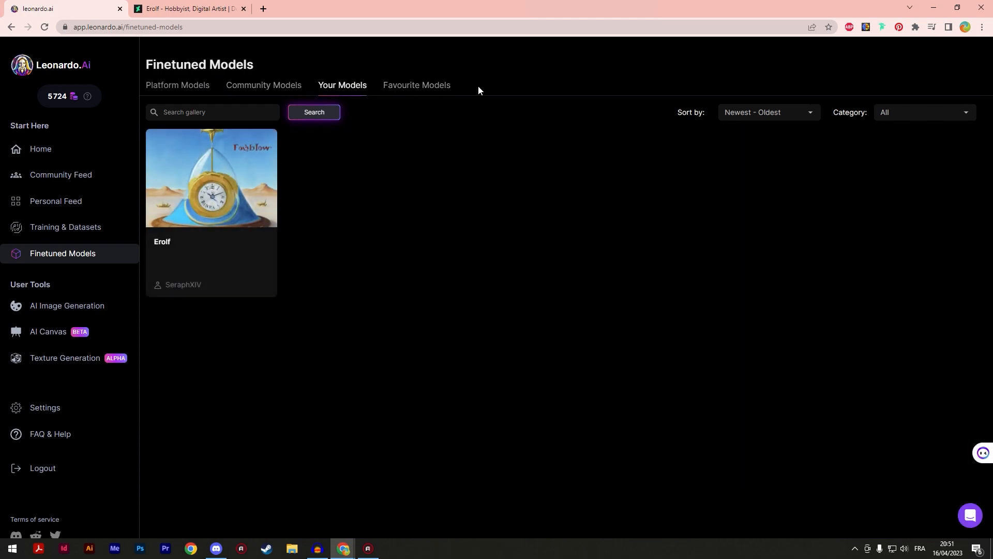
click(420, 89)
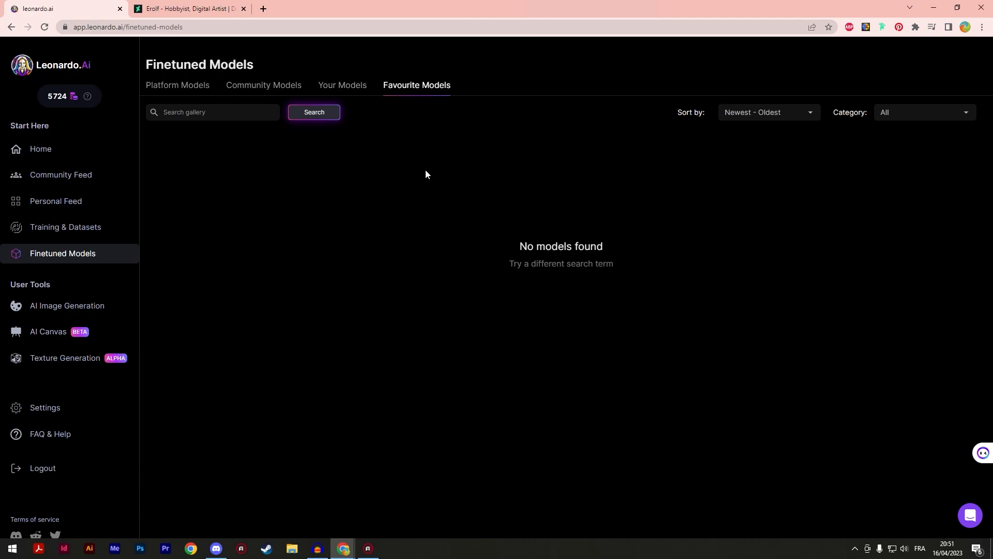
click(182, 86)
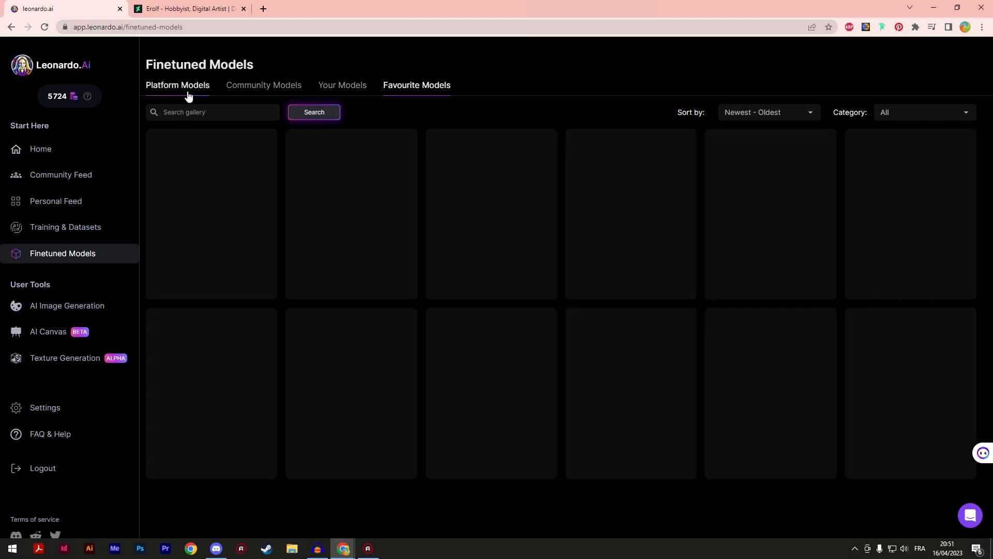
click(264, 85)
click(381, 155)
click(703, 91)
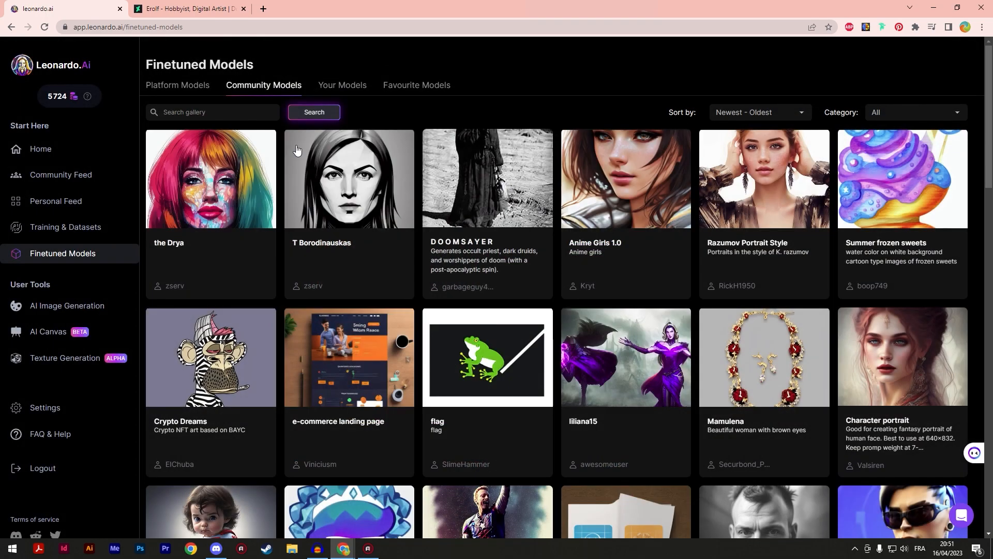
click(416, 85)
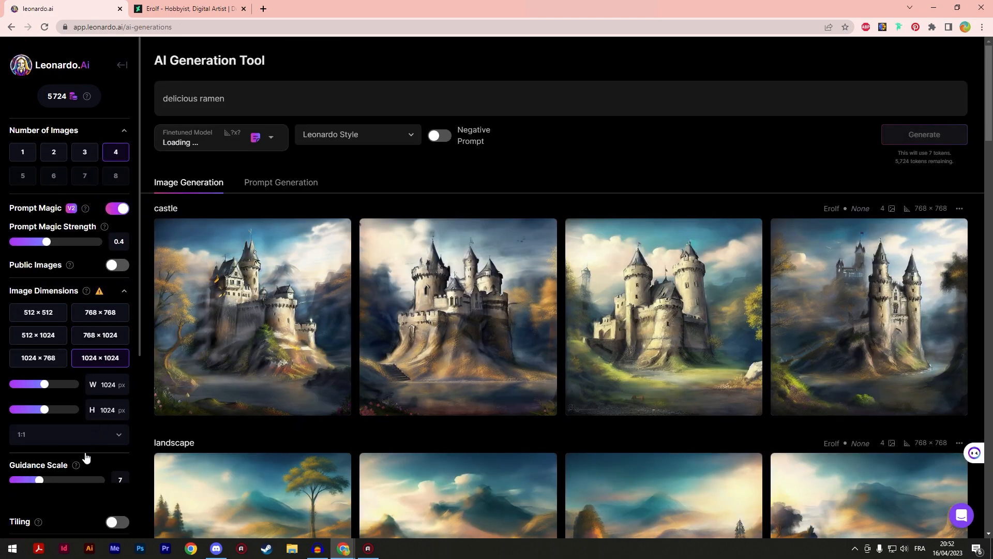
- Look over the generation settings of the AI Generation Tool and return to the home page
scroll(93, 355, down, 3)
scroll(62, 351, up, 3)
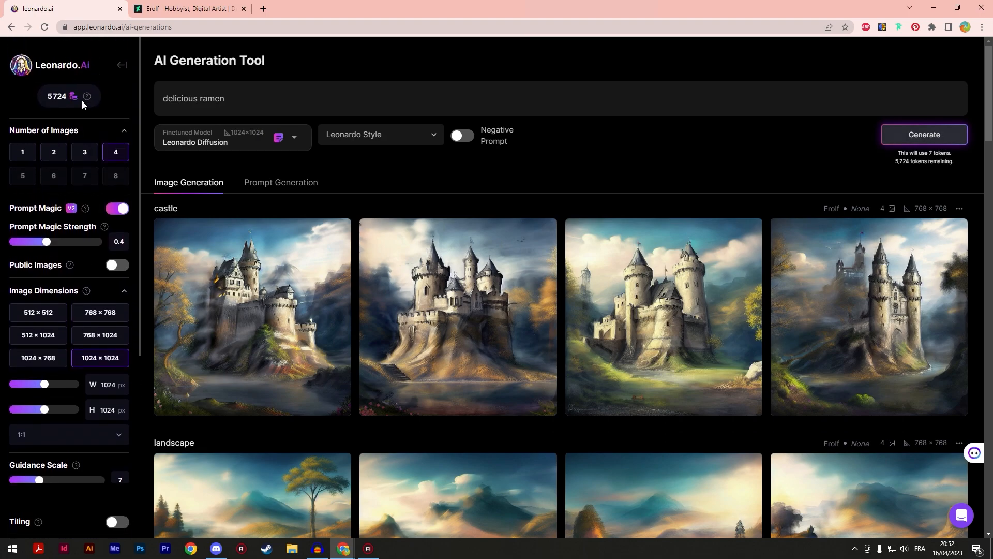
click(123, 65)
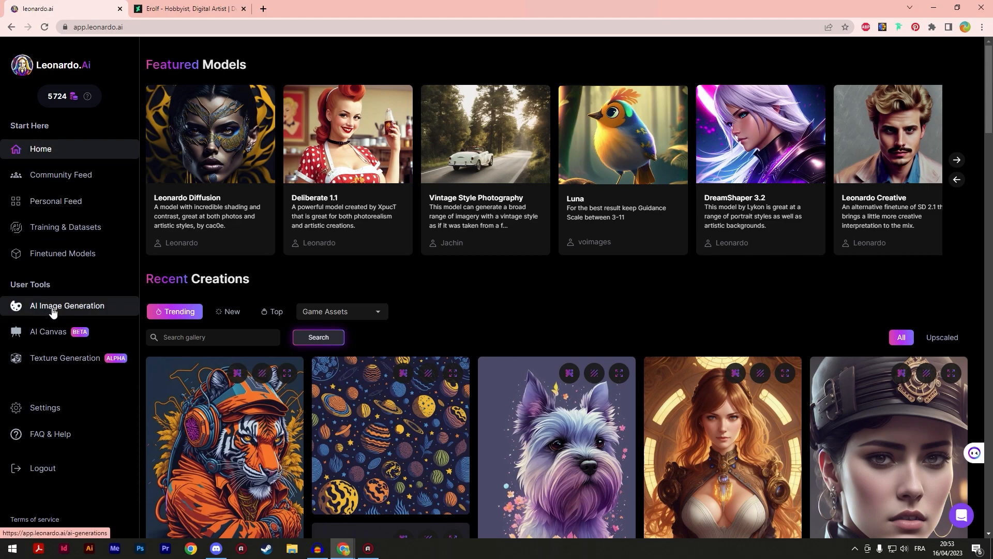
- Open the AI Image Generation tool and switch the image input mode to Image to Image
click(90, 309)
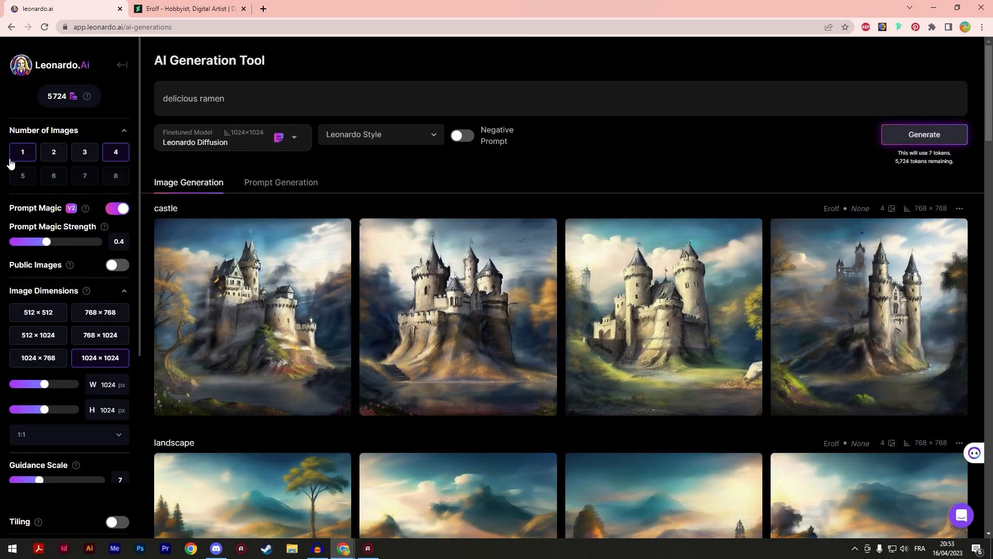
scroll(64, 232, down, 5)
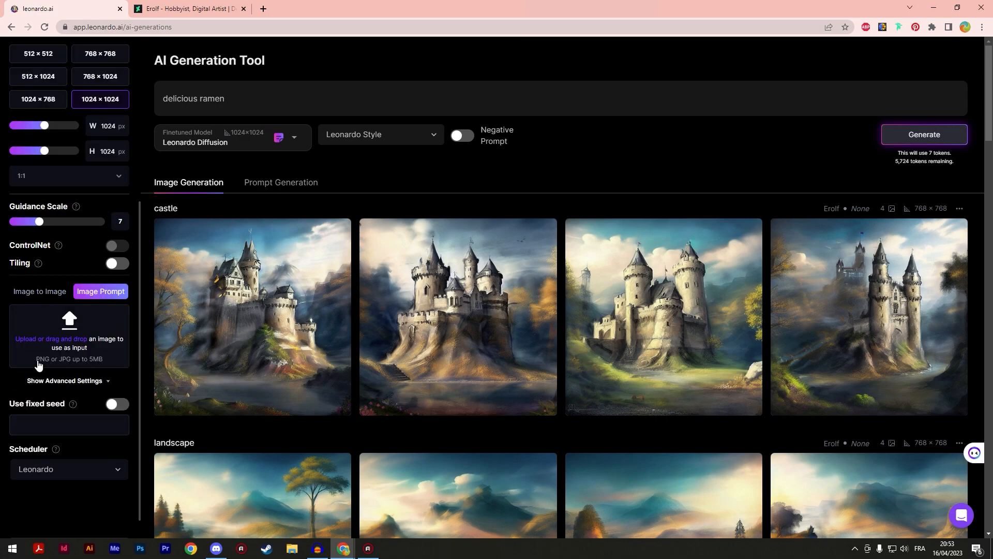
click(40, 292)
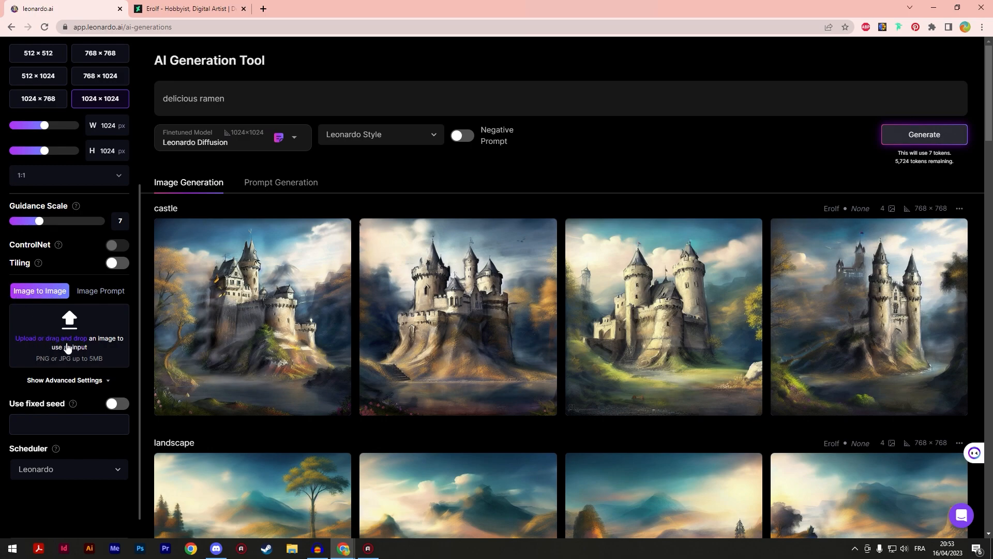
mouse_move(225, 328)
- Review the finetuned model choices, including the favourite, platform and community collections for custom models, without changing the model
click(295, 142)
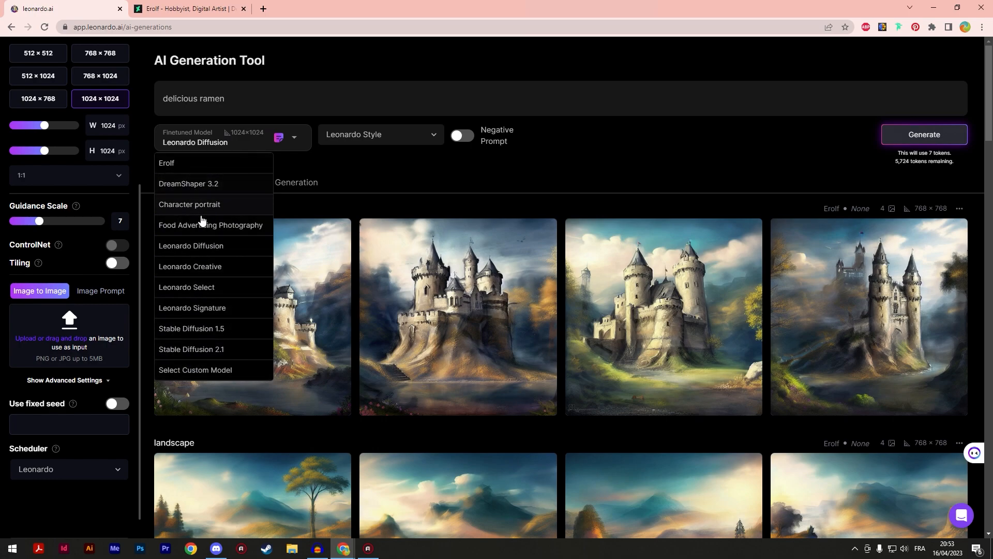
click(195, 370)
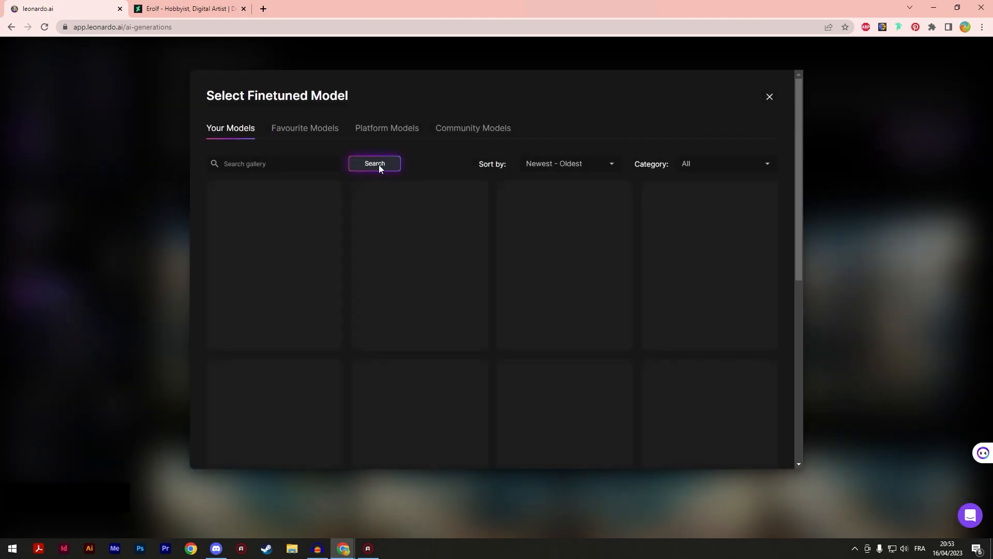
click(292, 129)
click(387, 129)
click(473, 129)
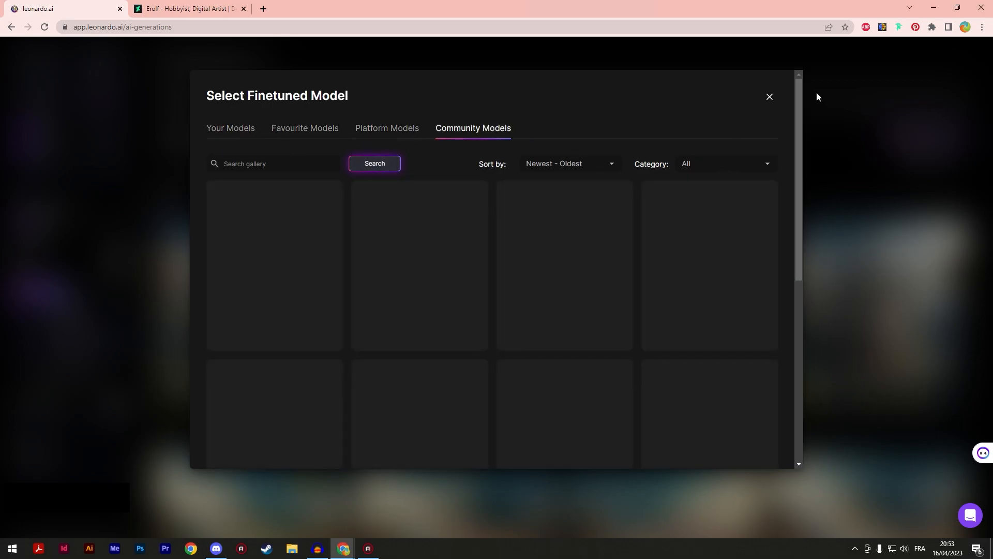
click(771, 98)
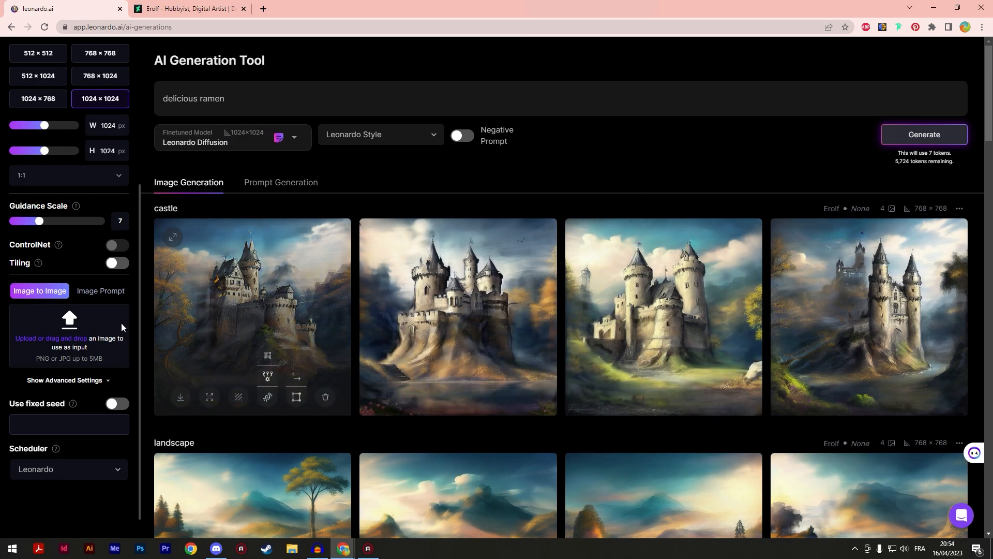
- Upload the ice_woman portrait of the white-haired woman as the Image to Image input
mouse_move(191, 397)
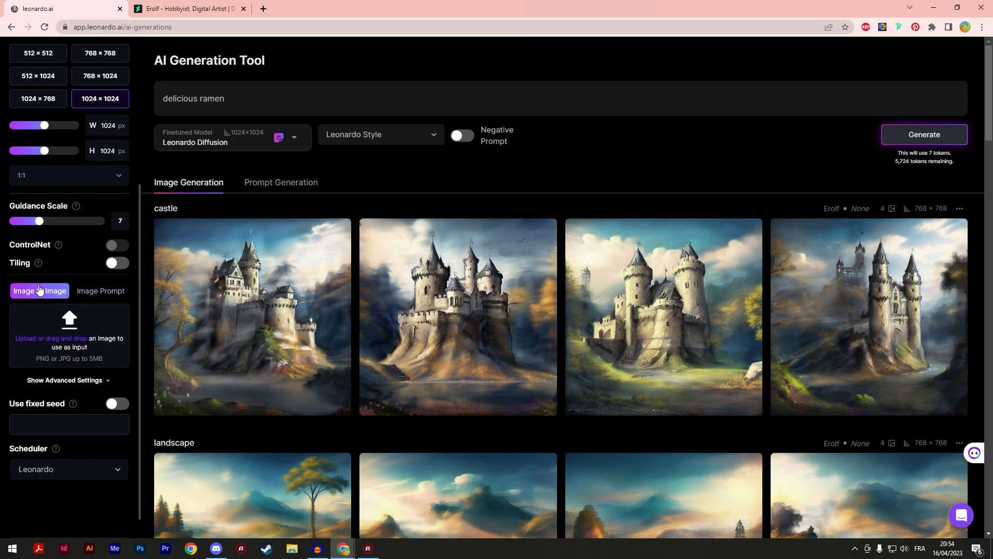
click(57, 323)
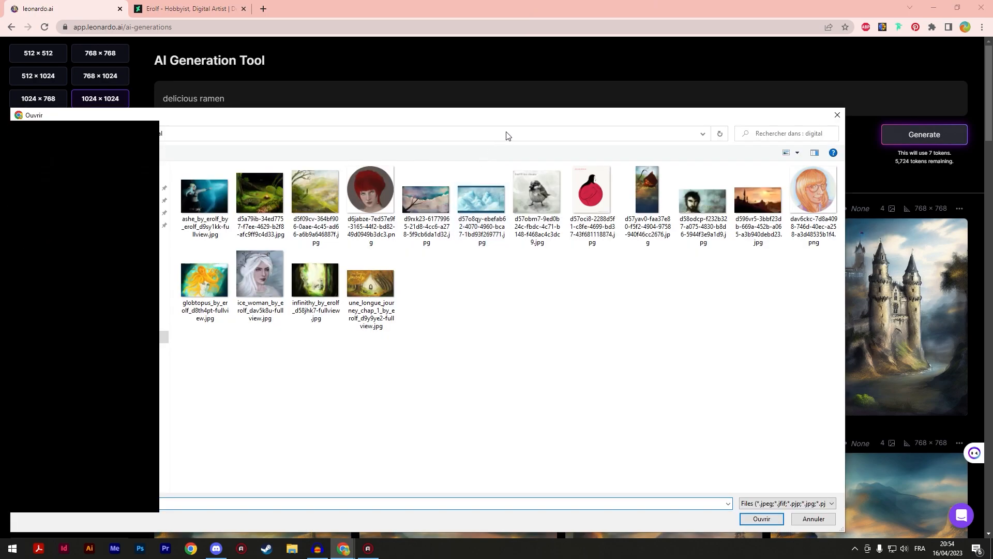
click(259, 277)
click(758, 518)
- Replace the prompt with "woman walking on ice, winter, snow" and check it against the uploaded input image
drag(240, 99, 142, 91)
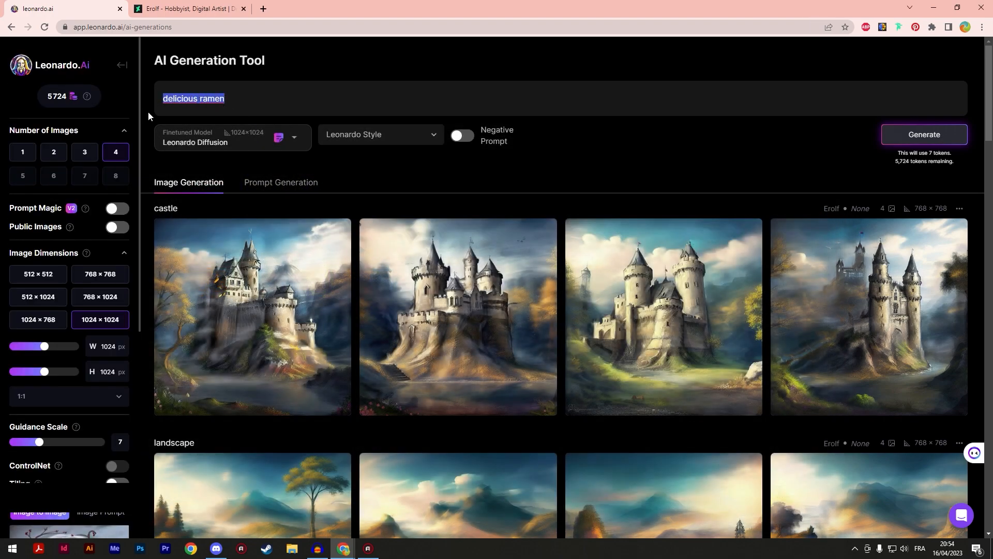
key(BackSpace)
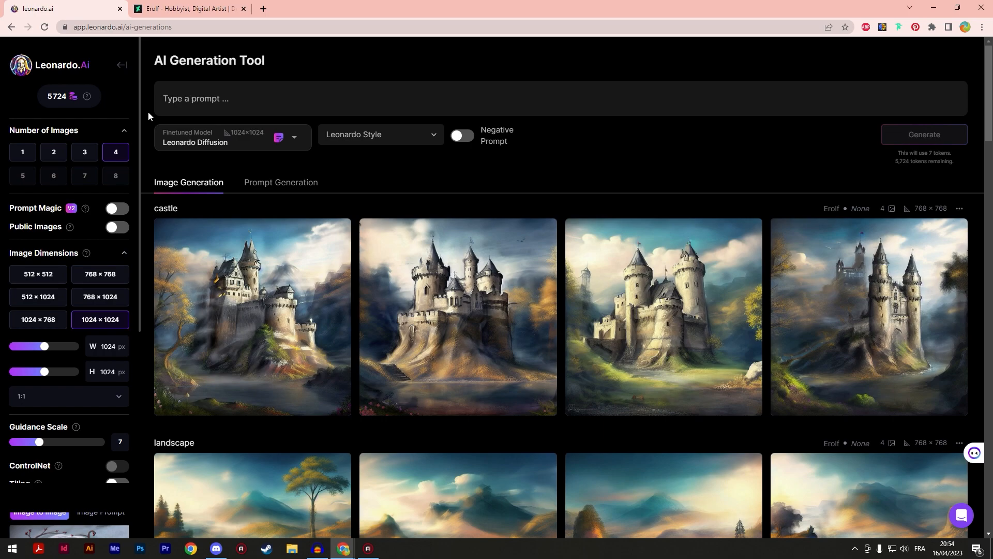
text(ice,)
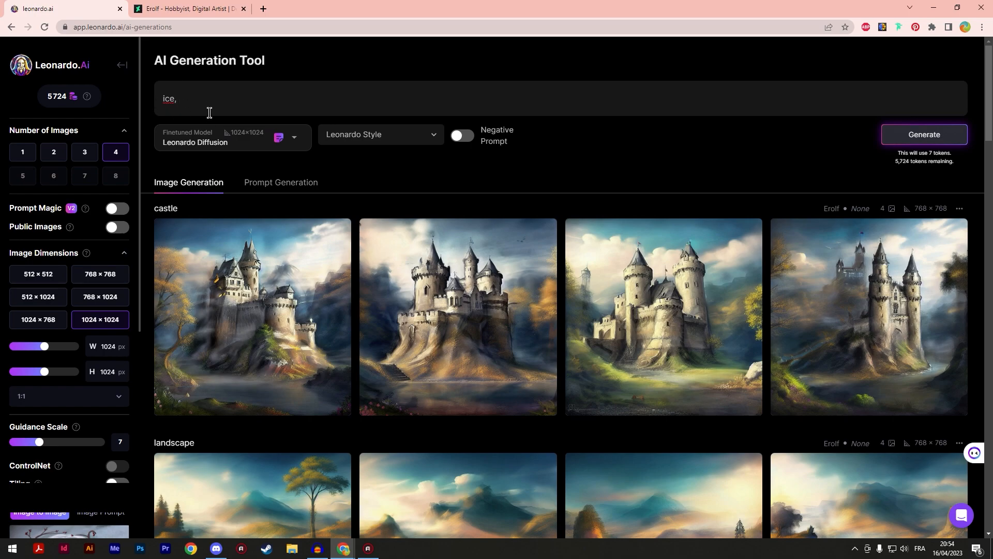
key(ctrl+a)
text(woman walking on ice, winter, snow)
scroll(77, 363, down, 3)
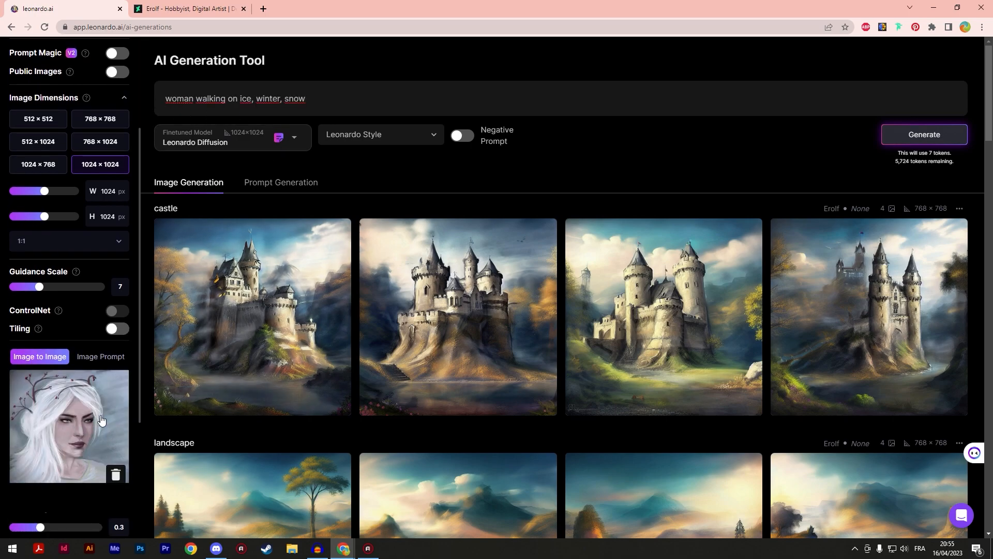
drag(160, 91, 337, 107)
click(336, 107)
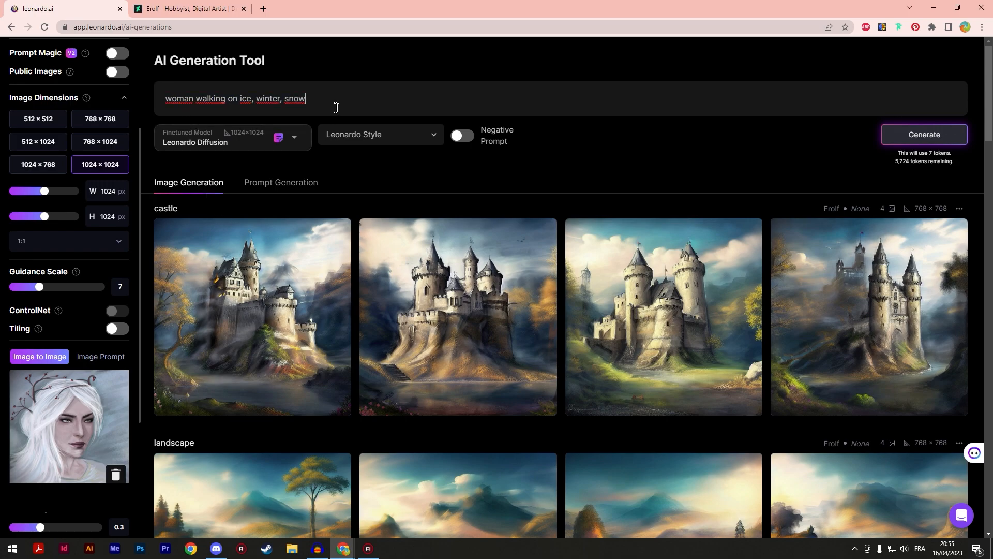
- Look through the available finetuned models, keep Leonardo Diffusion, and enable the negative prompt
click(230, 144)
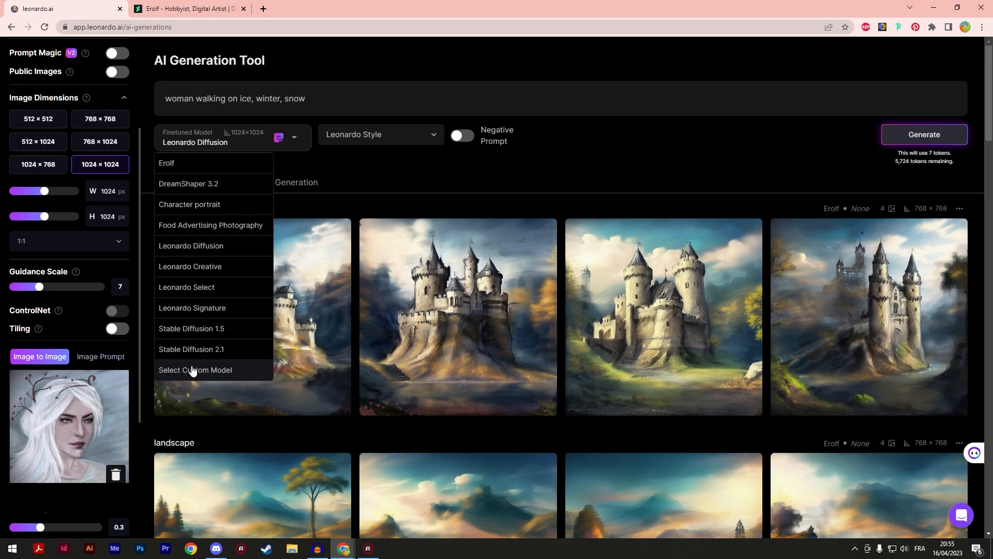
click(325, 200)
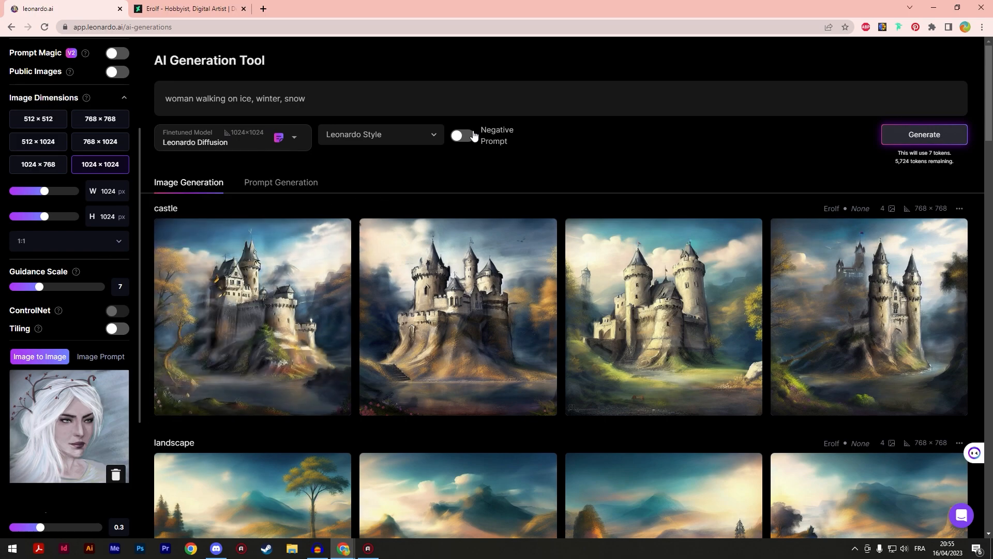
click(468, 137)
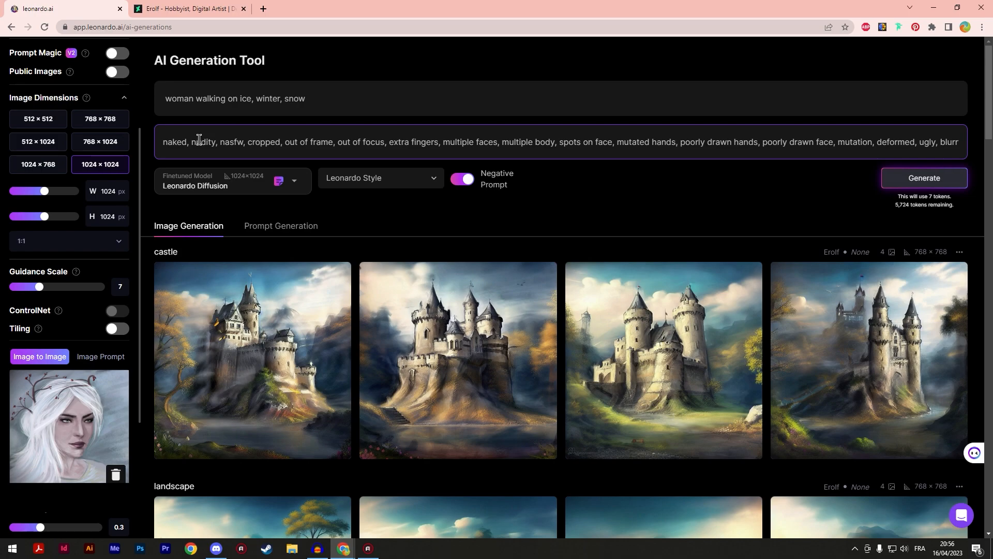
- Open the industrial 1900s gangster portrait from Recent Creations on the home page and select its full negative prompt text
scroll(137, 84, up, 3)
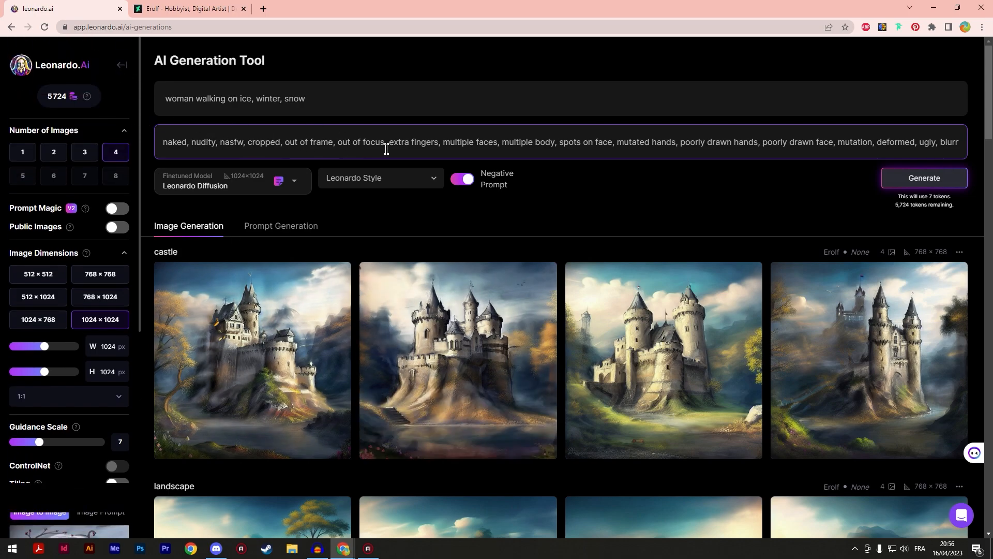
click(121, 67)
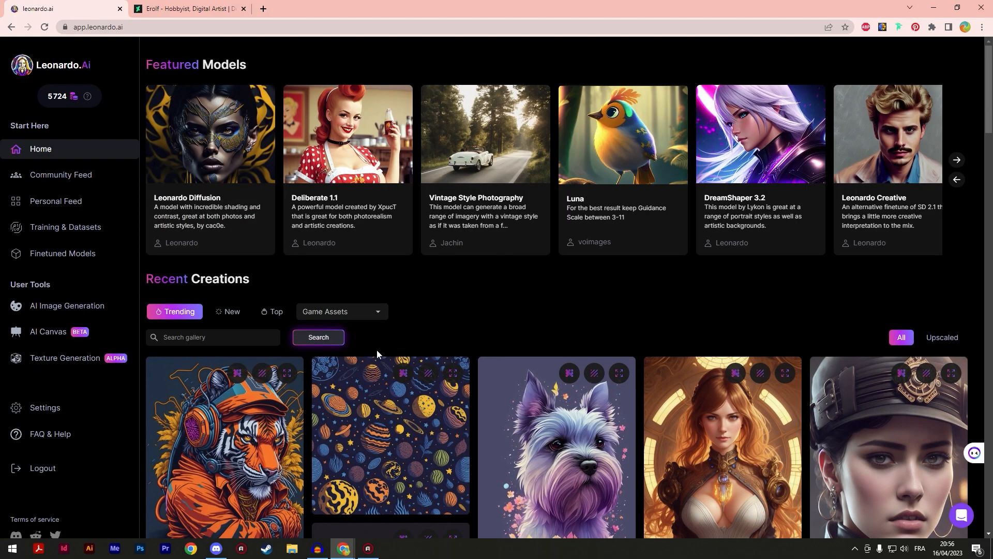
scroll(382, 352, down, 7)
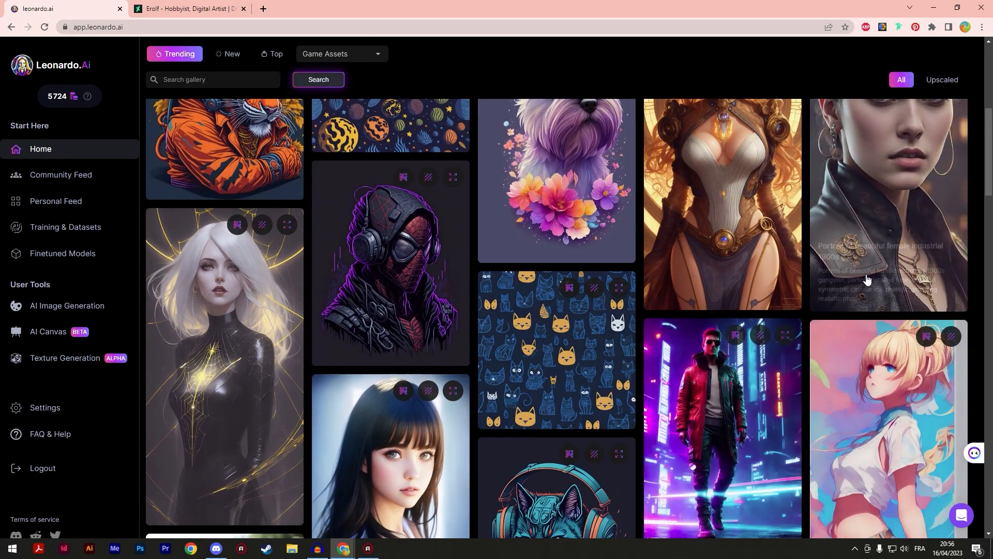
click(864, 306)
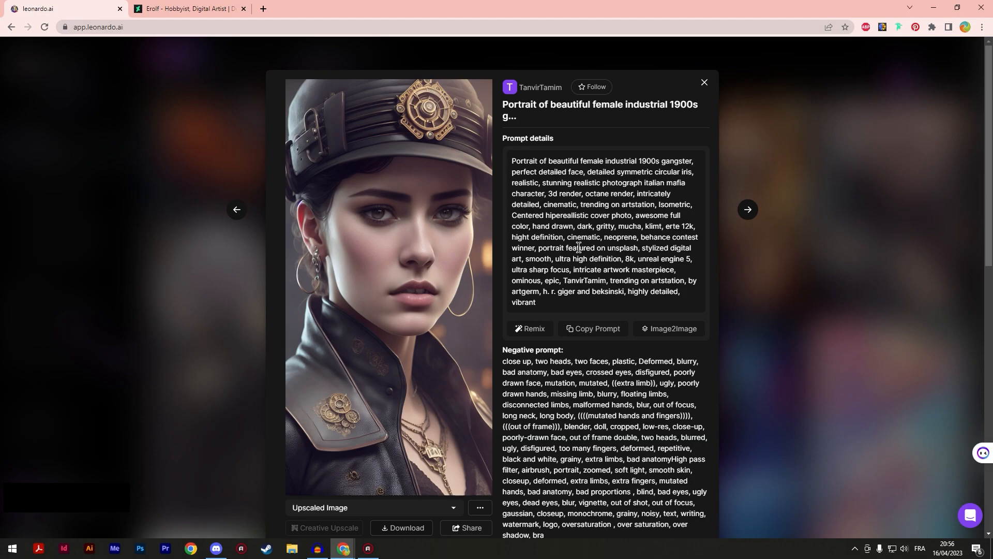
scroll(580, 245, down, 4)
drag(504, 152, 547, 329)
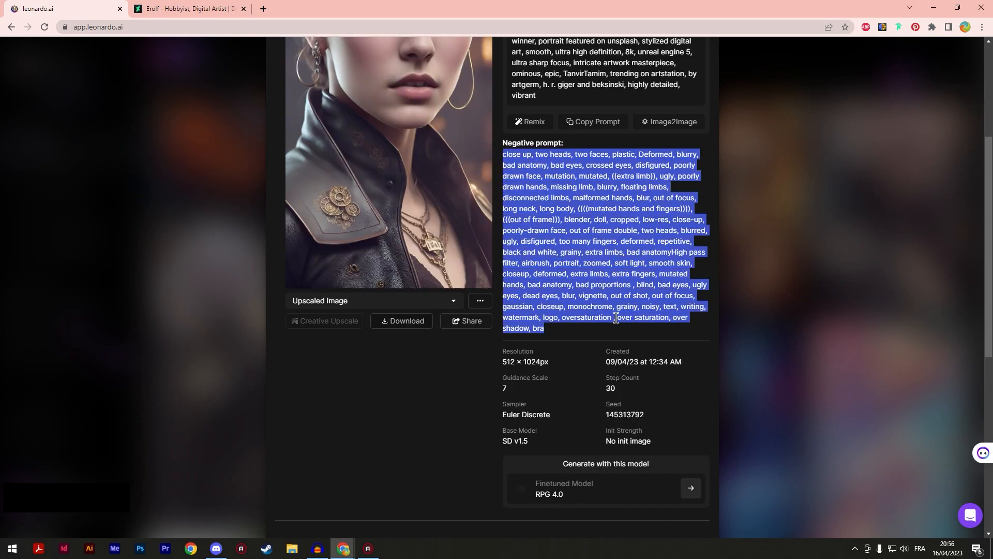
- Return to the AI Generation Tool and paste the copied negative prompt in front of the existing negative prompt text
click(101, 92)
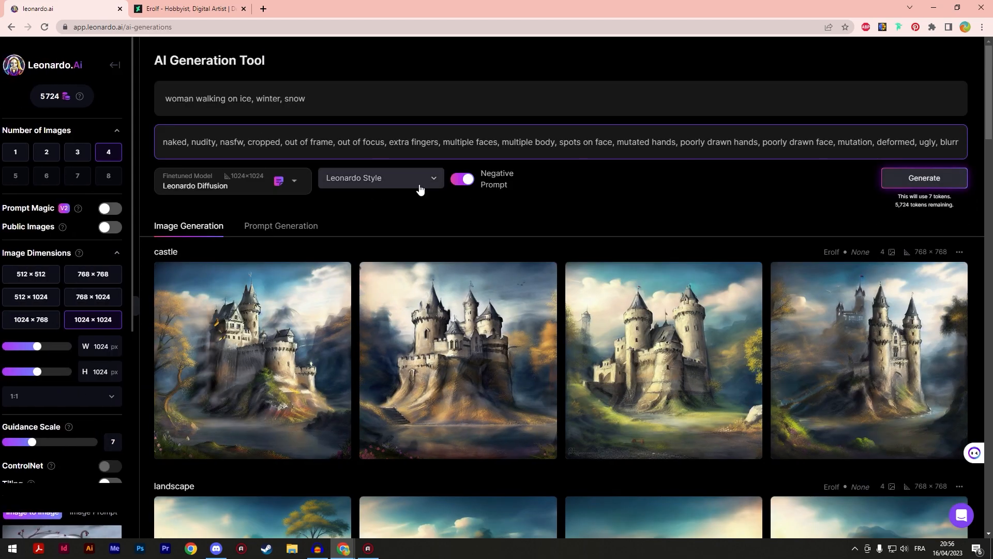
click(165, 144)
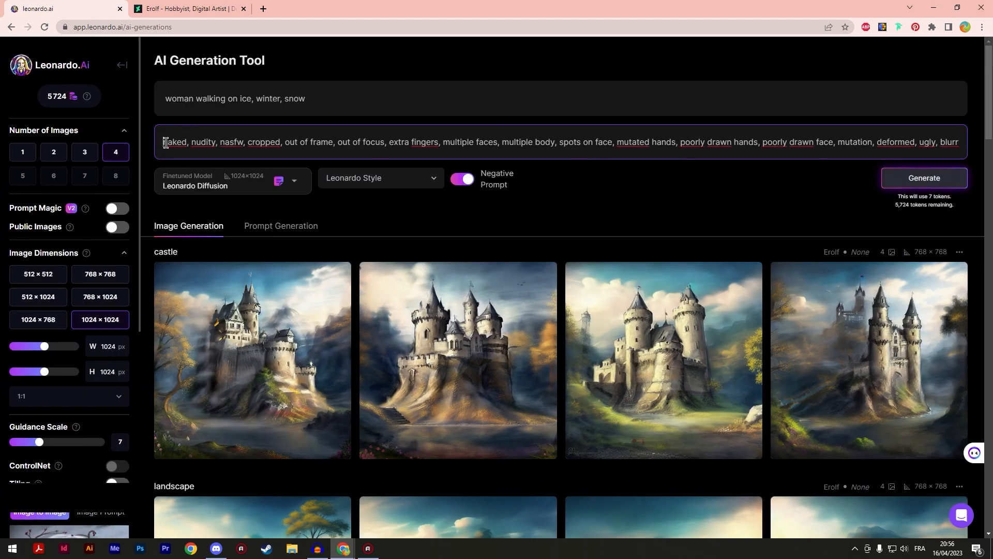
key(ctrl+v)
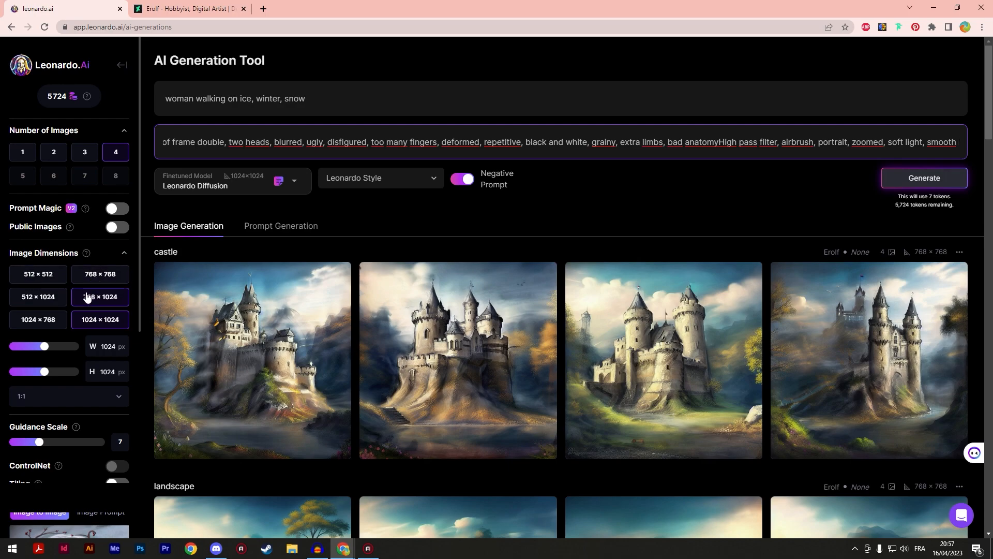
- Try an image width of 1152 px and restore the 1024 × 1024 dimensions
mouse_move(44, 347)
mouse_down()
mouse_move(61, 346)
mouse_move(39, 347)
mouse_move(53, 347)
mouse_up()
mouse_move(100, 257)
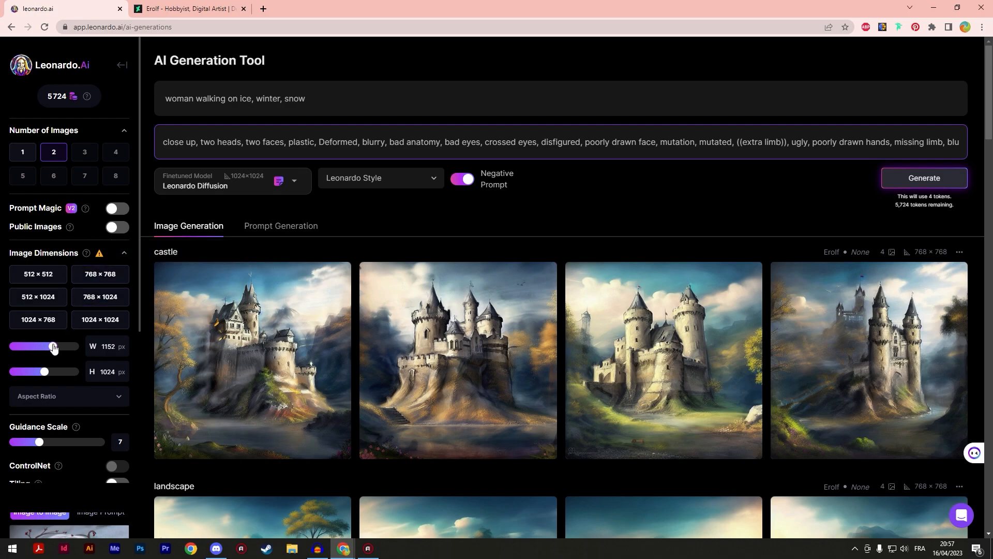
click(93, 320)
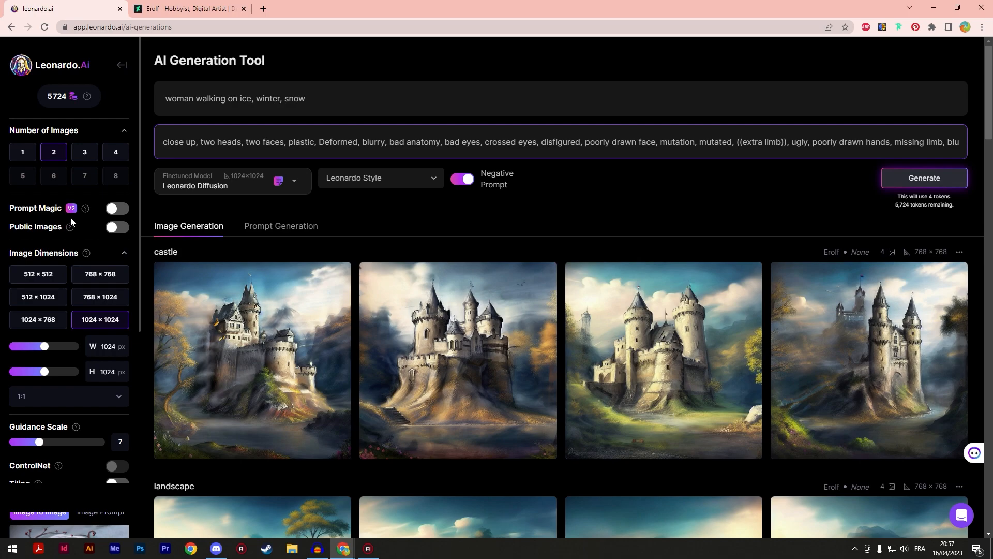
- Read the Prompt Magic explanation, enable Prompt Magic, and set its strength to 0.7
mouse_move(87, 211)
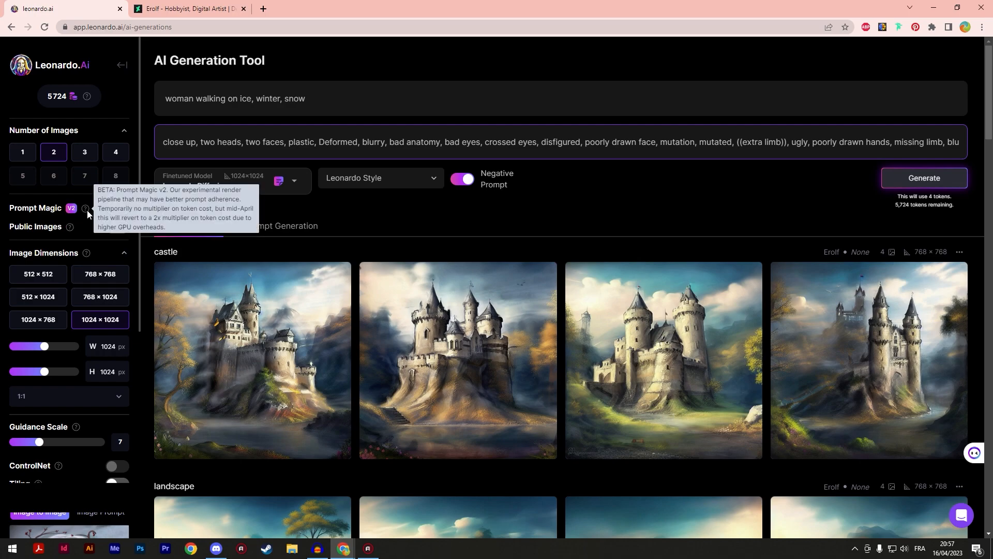
click(115, 209)
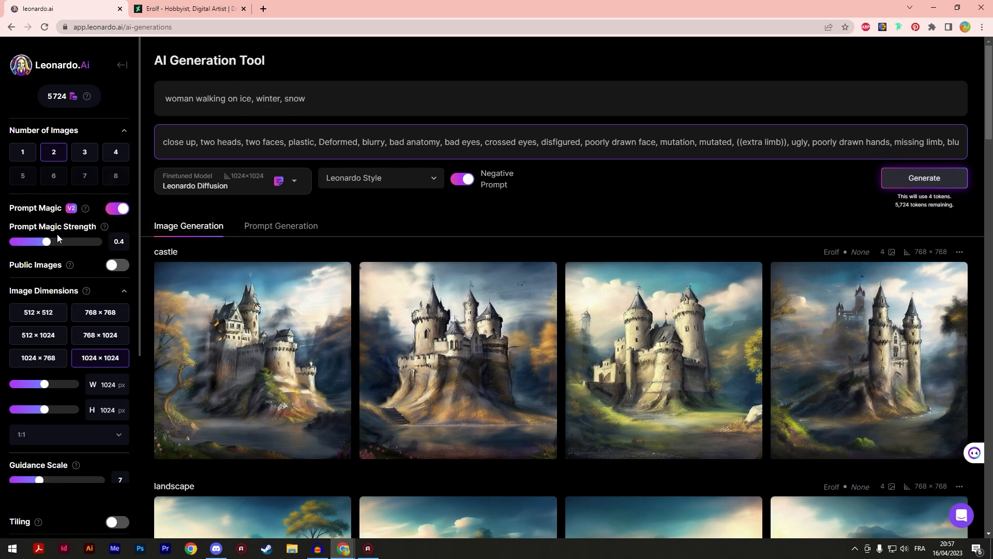
drag(47, 242, 74, 231)
drag(78, 228, 76, 249)
click(72, 252)
- Look through the aspect ratio options, keep 1:1, and read the explanations for Guidance Scale and ControlNet
scroll(90, 244, down, 2)
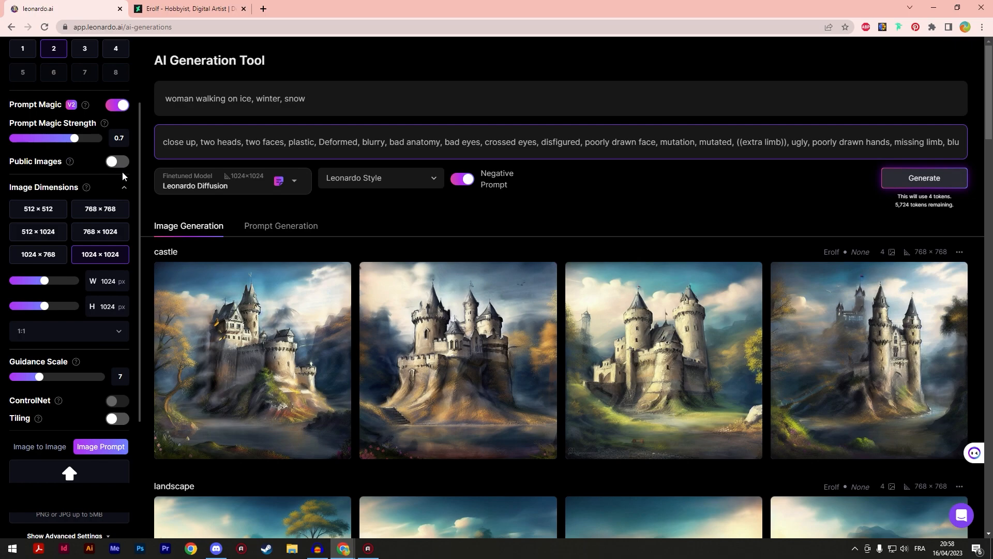
scroll(111, 211, down, 1)
click(111, 282)
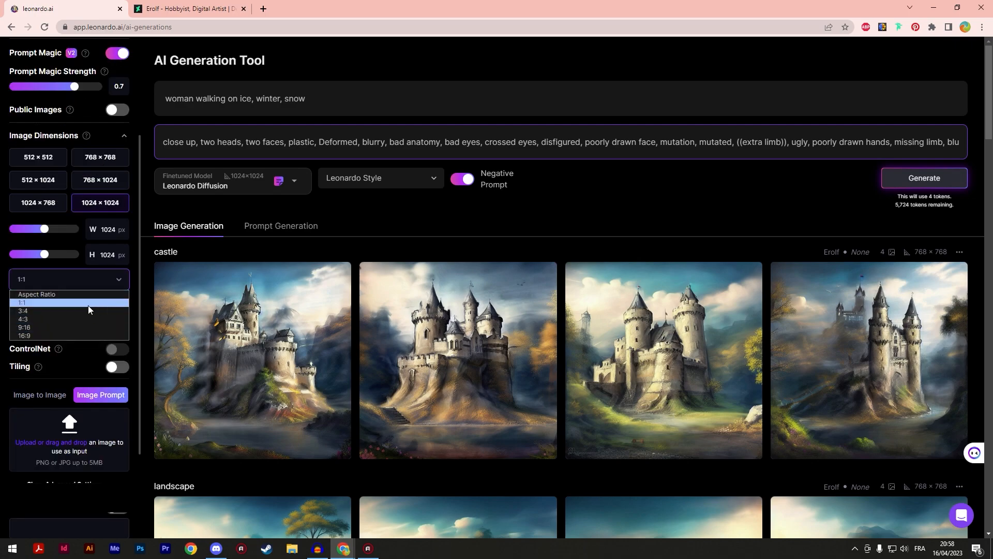
click(50, 303)
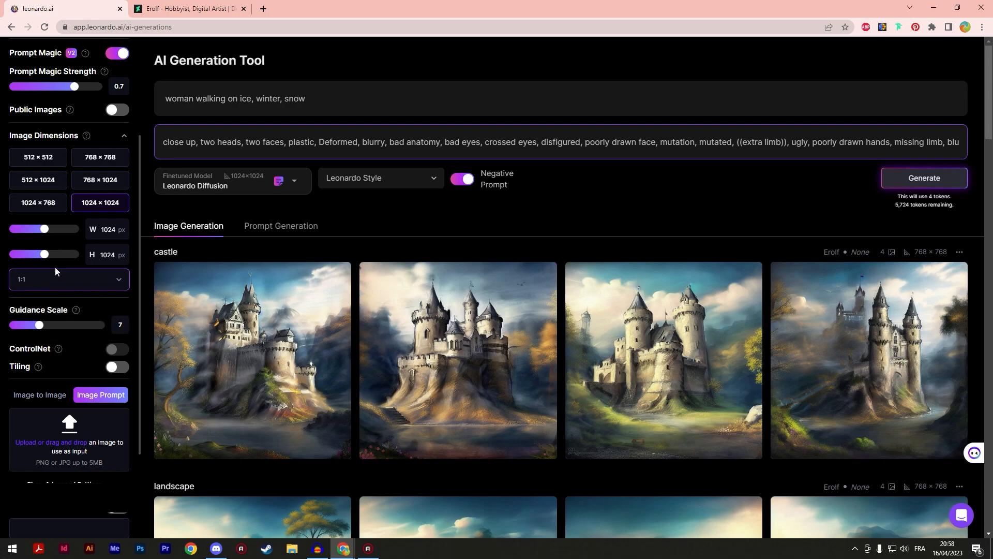
scroll(79, 210, down, 2)
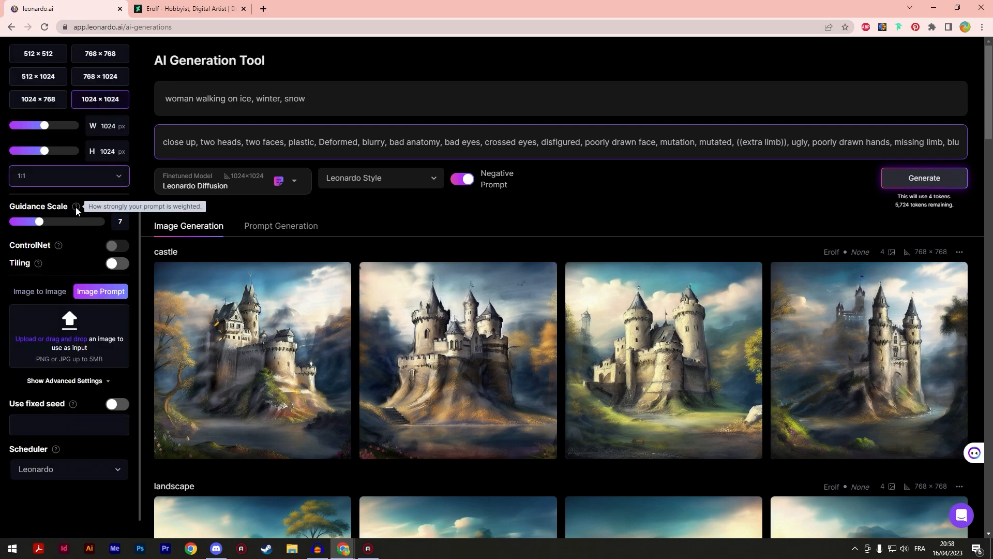
mouse_move(56, 248)
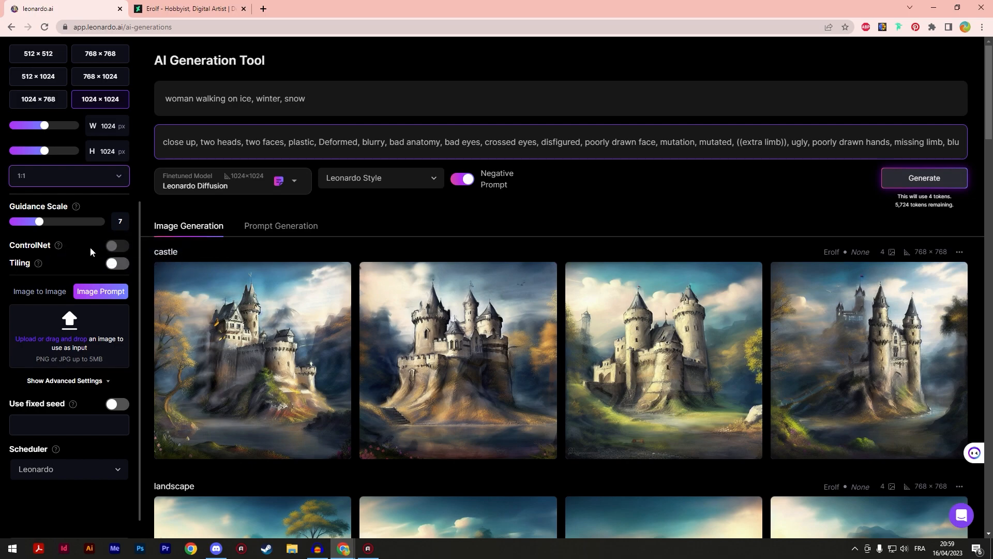
right_click(78, 240)
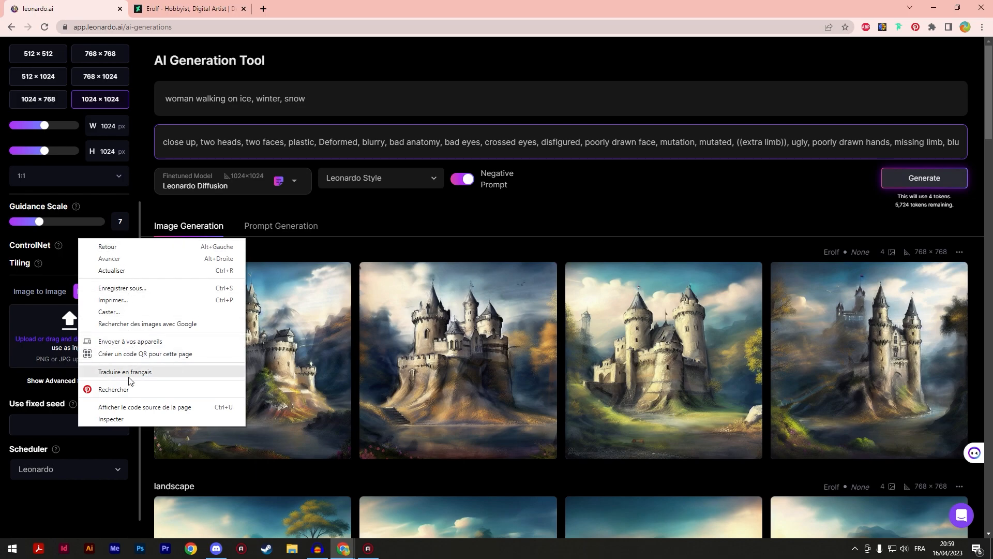
click(63, 234)
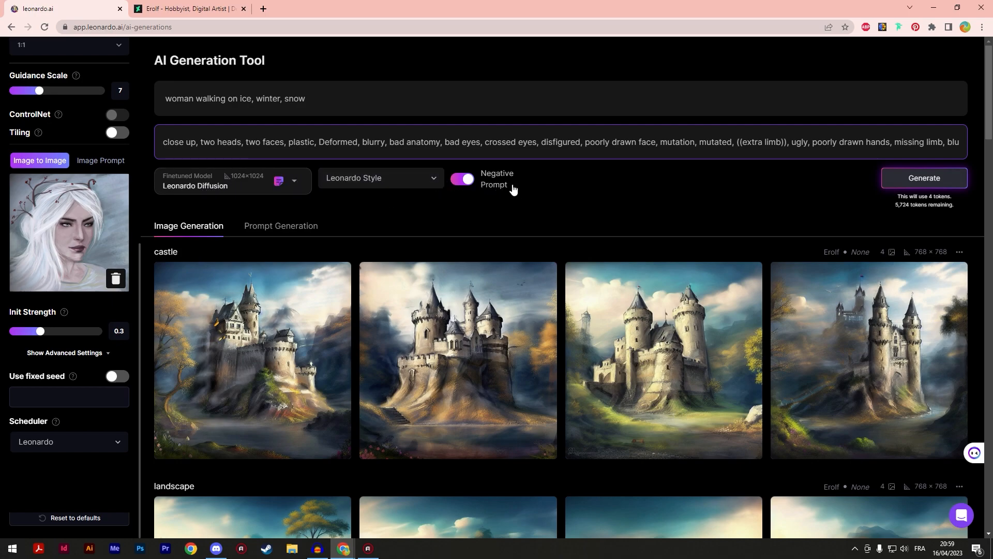
- Generate a two-image batch from the current prompts and the Image to Image portrait, followed by a four-image batch
drag(160, 93, 576, 129)
click(698, 172)
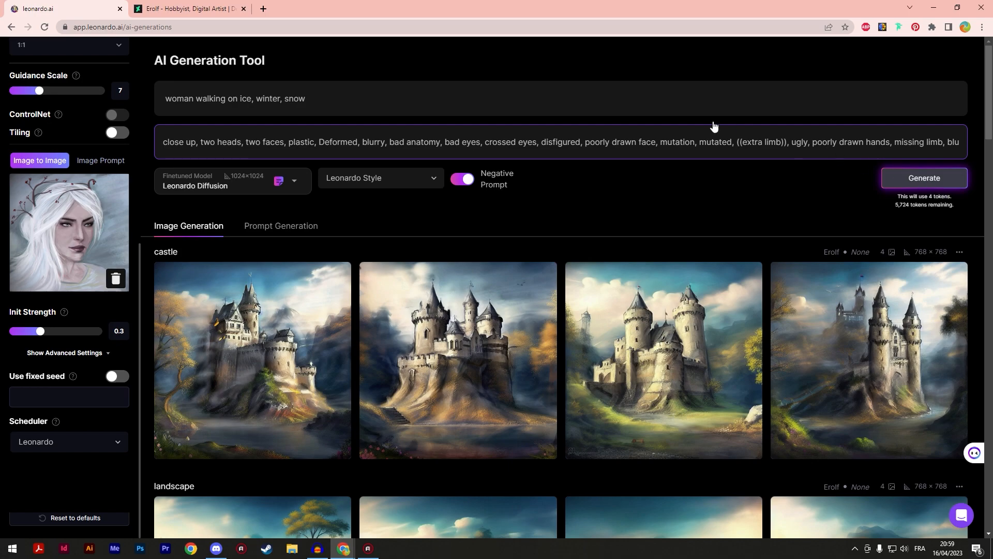
scroll(106, 72, up, 5)
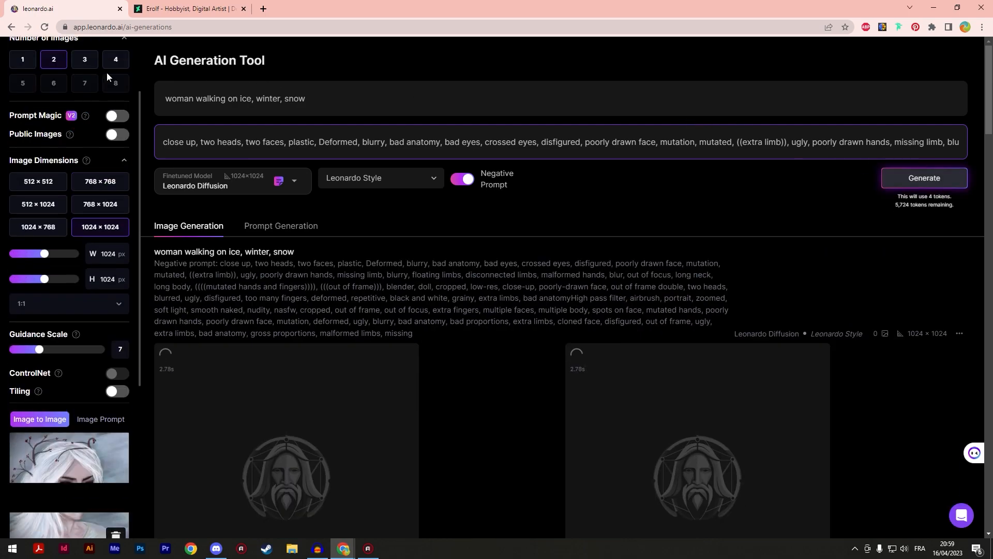
scroll(107, 73, up, 2)
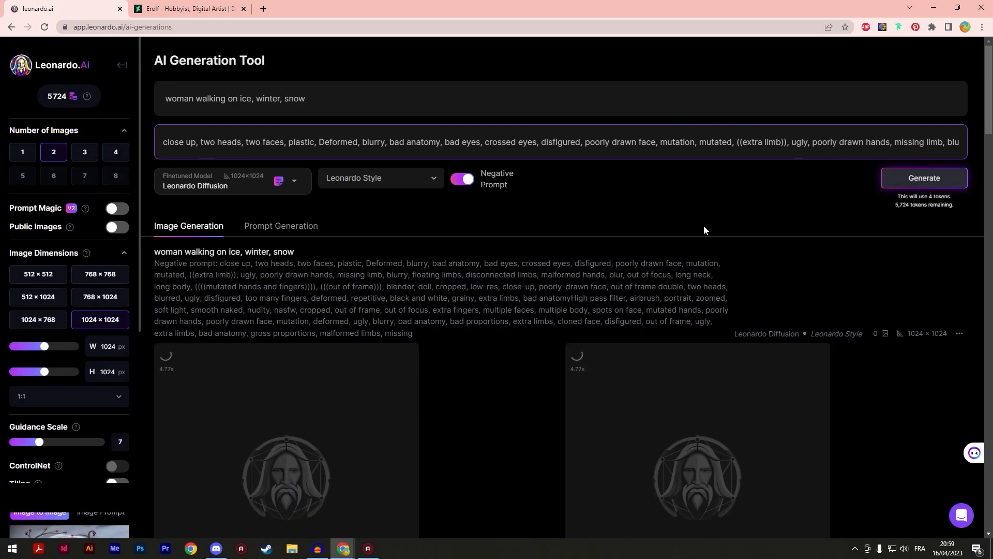
scroll(702, 230, down, 1)
click(116, 151)
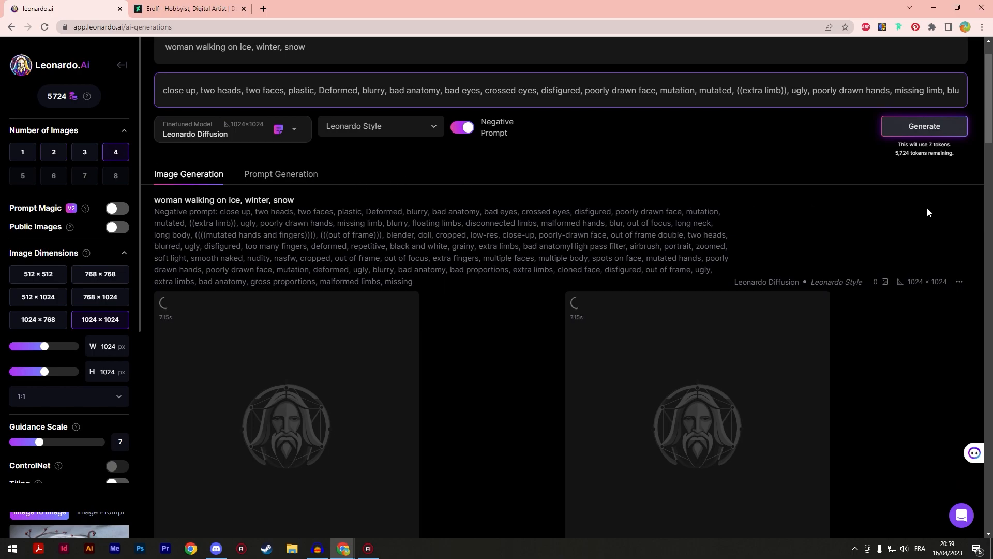
click(924, 128)
- View the first image of the two-image batch enlarged and compare it with the input portrait
scroll(812, 140, down, 8)
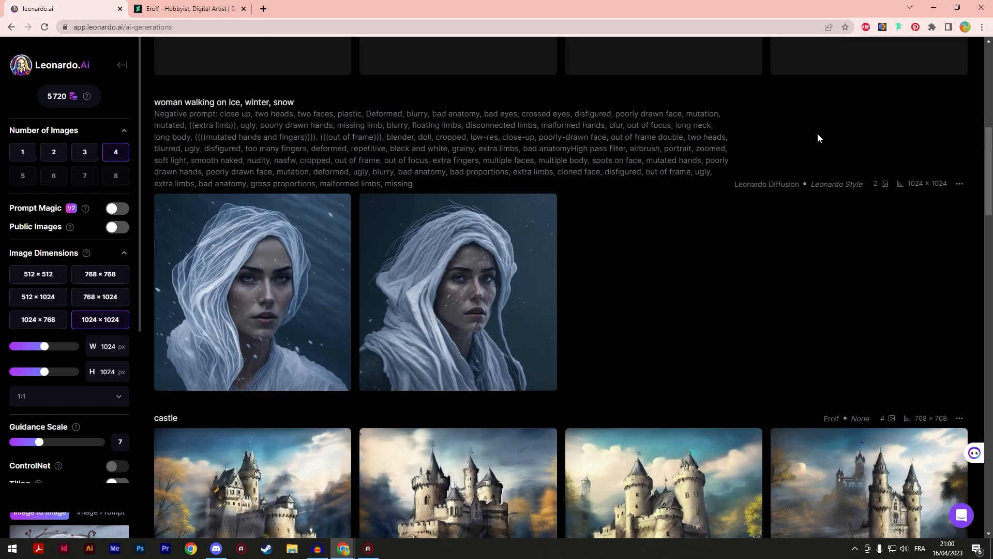
click(272, 277)
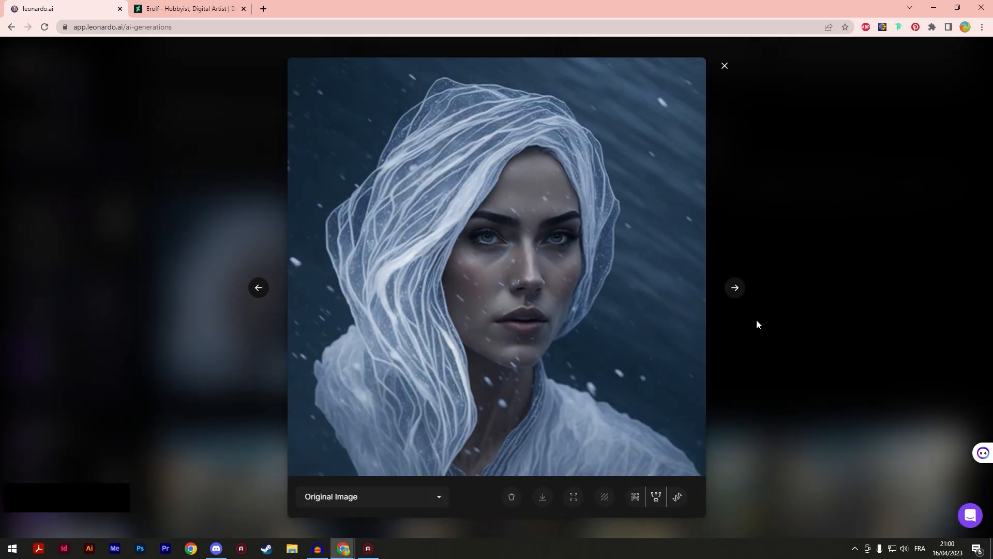
click(827, 293)
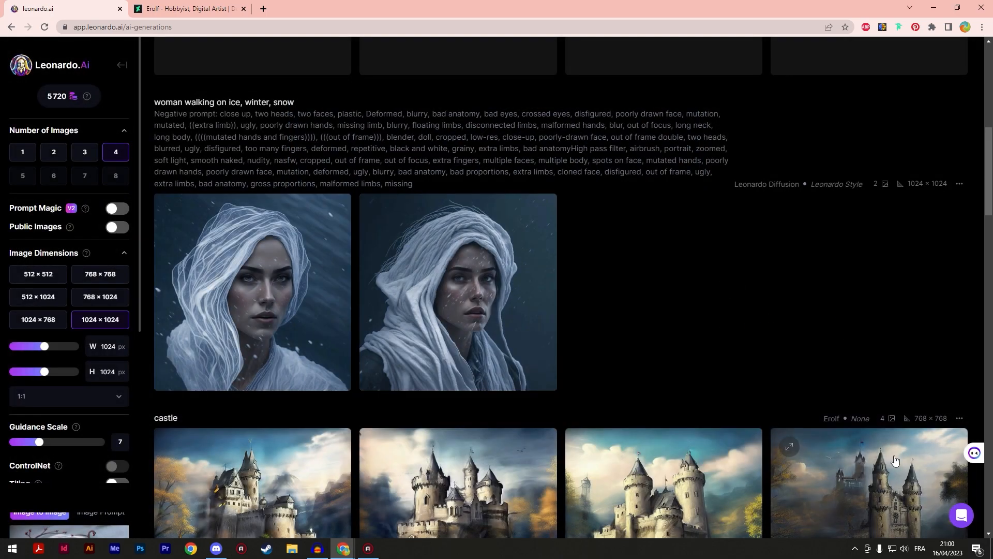
scroll(66, 382, down, 3)
scroll(69, 381, down, 3)
scroll(73, 362, up, 1)
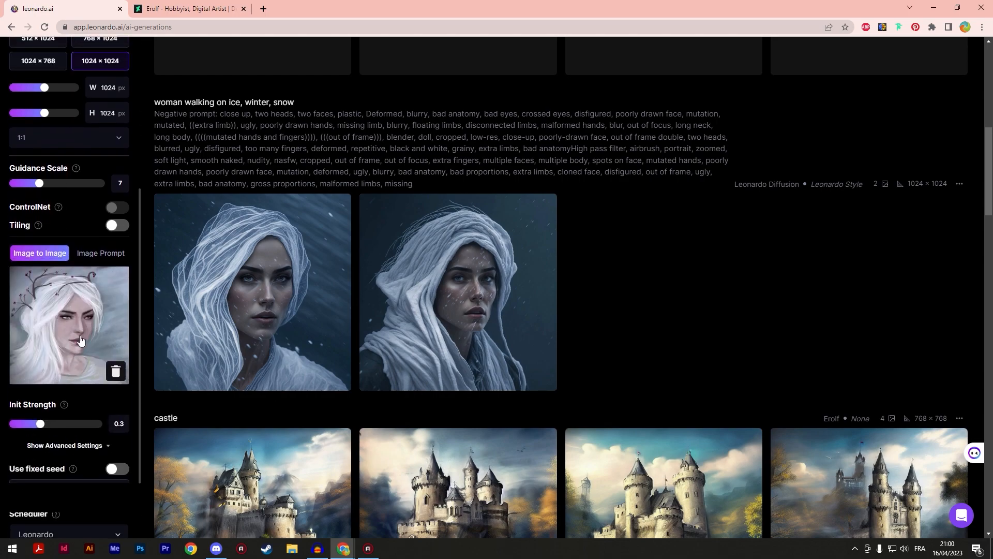
mouse_move(321, 308)
click(273, 266)
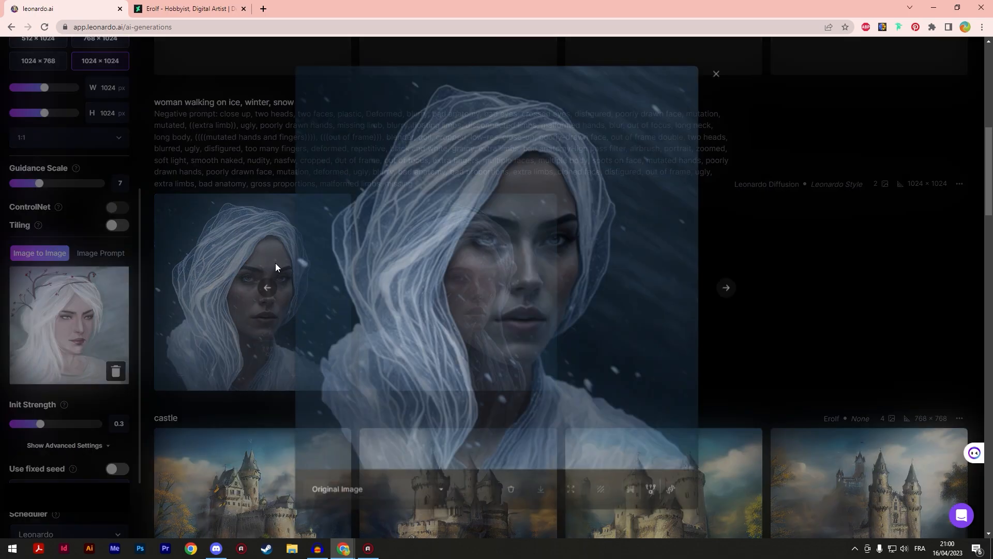
click(855, 268)
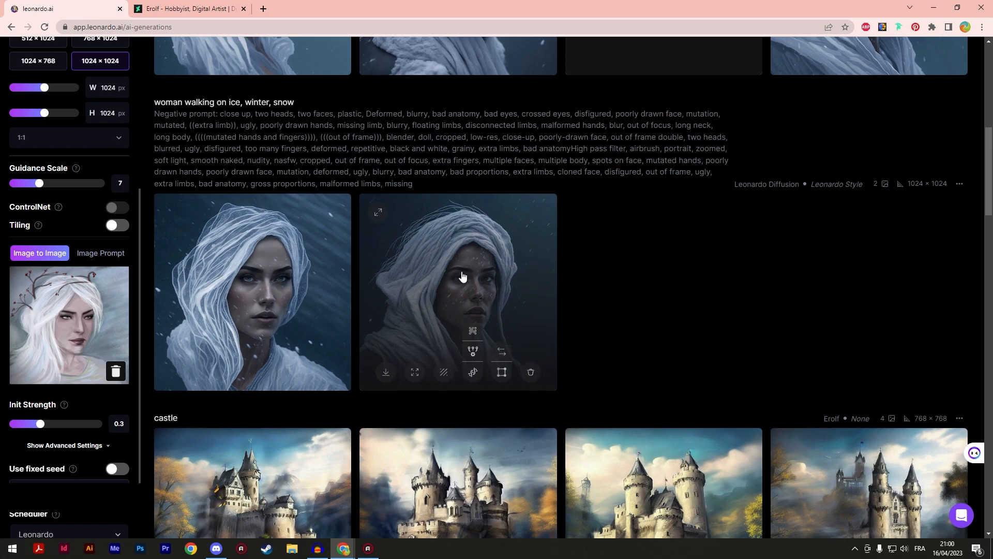
- Examine the four-image batch, view its first portrait enlarged, and compare the results with the input image
scroll(640, 294, up, 6)
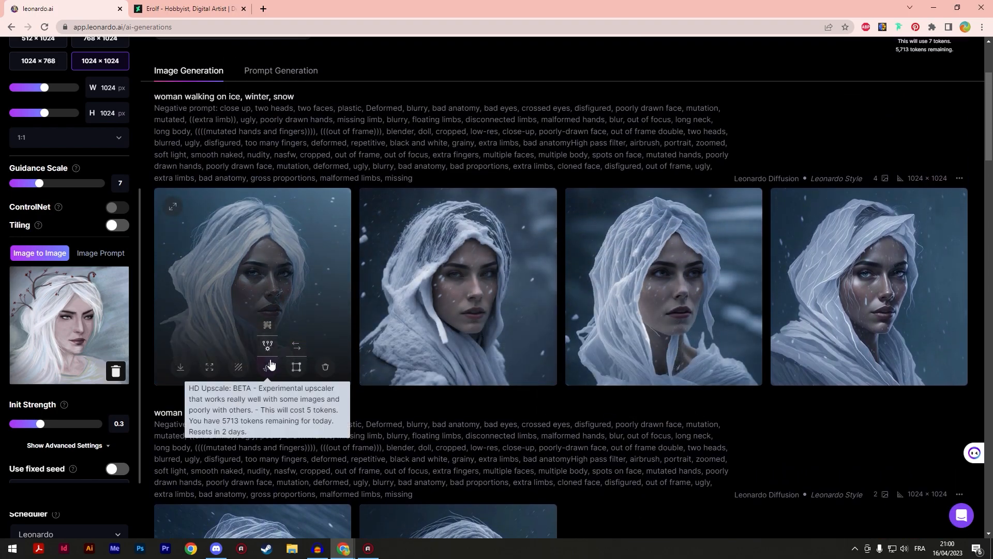
click(288, 271)
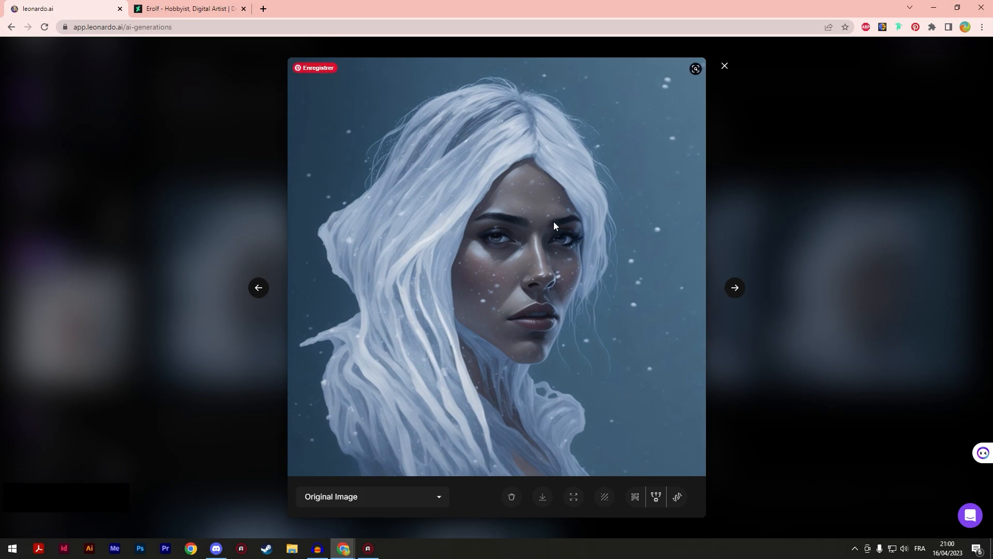
click(800, 367)
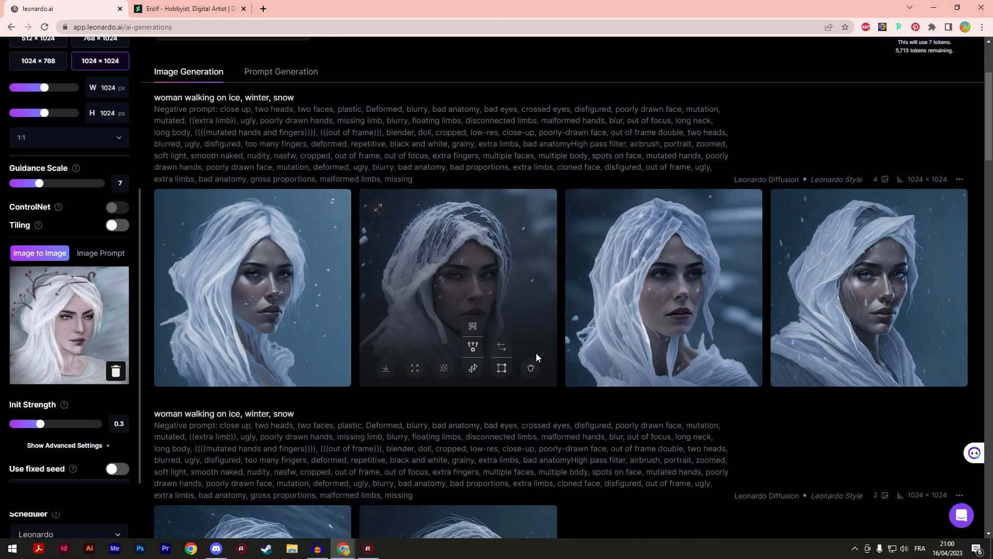
scroll(433, 190, up, 3)
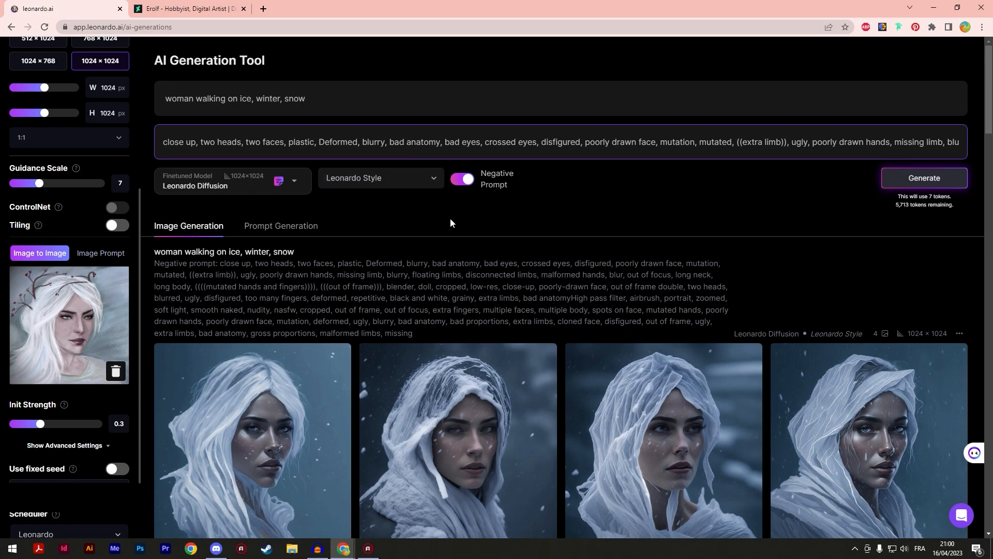
scroll(390, 387, down, 3)
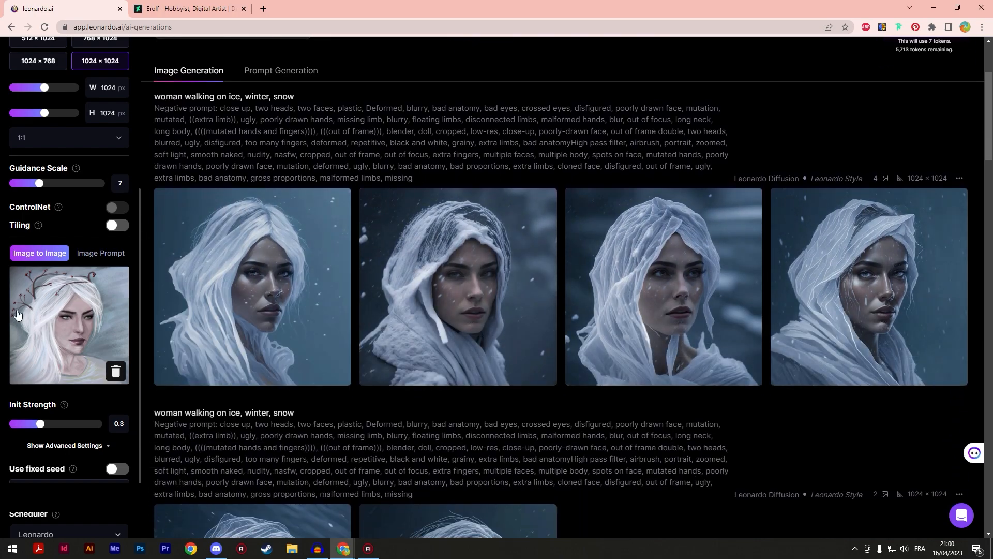
- Open the first portrait of the four-image batch in the canvas editor and move the generation frame over her lower face and neck
mouse_move(304, 285)
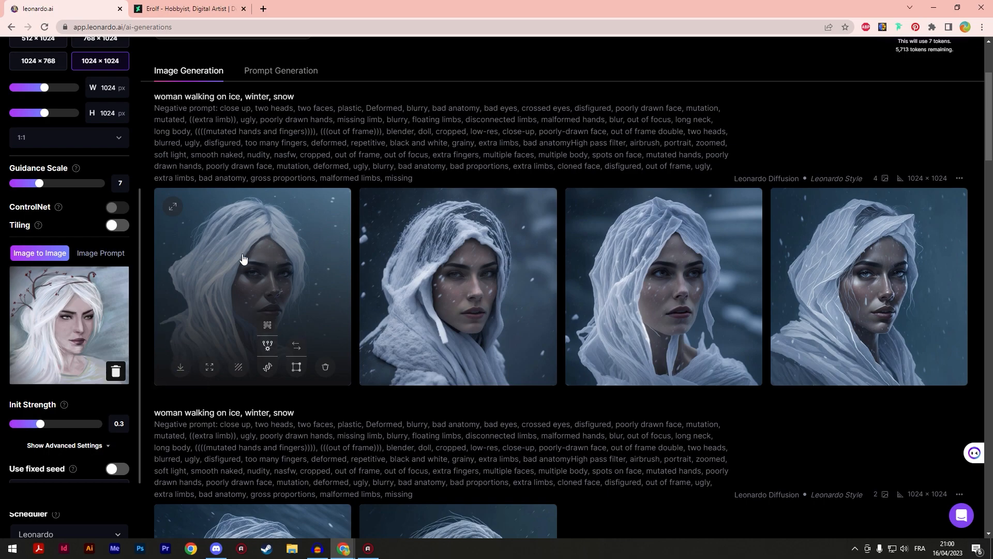
click(297, 369)
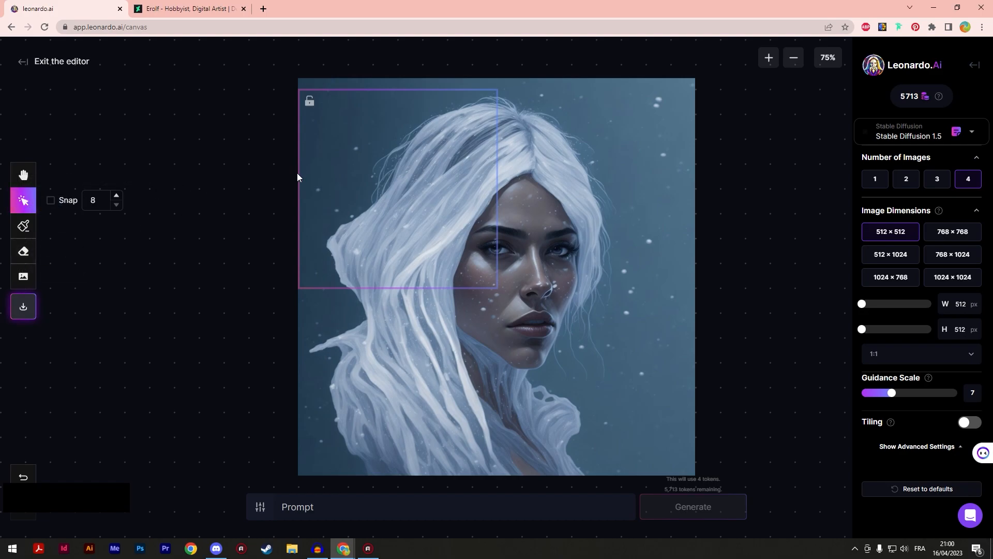
drag(300, 173, 428, 357)
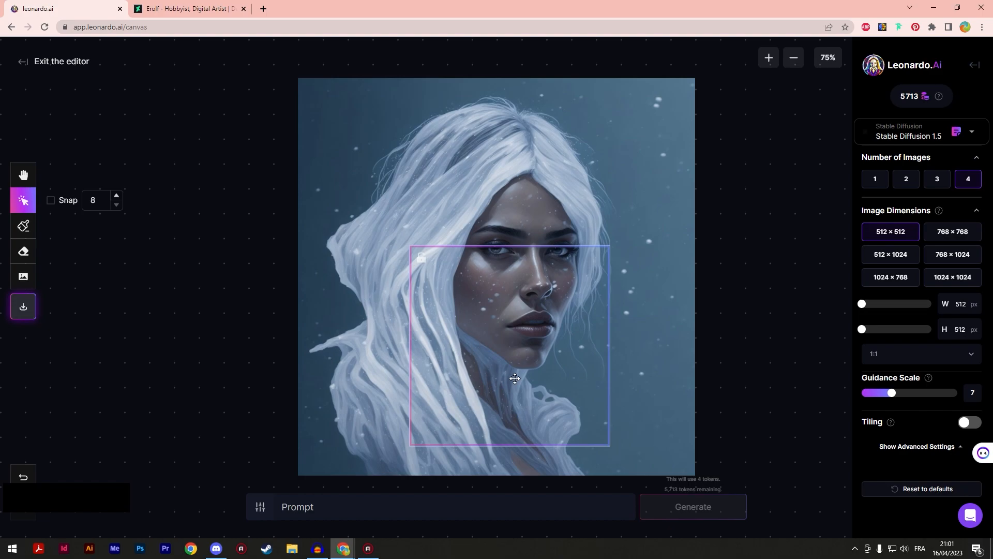
- Mask the area from the jaw down the neck with an enlarged mask brush and generate variations with the prompt "skin"
click(25, 226)
drag(51, 225, 74, 226)
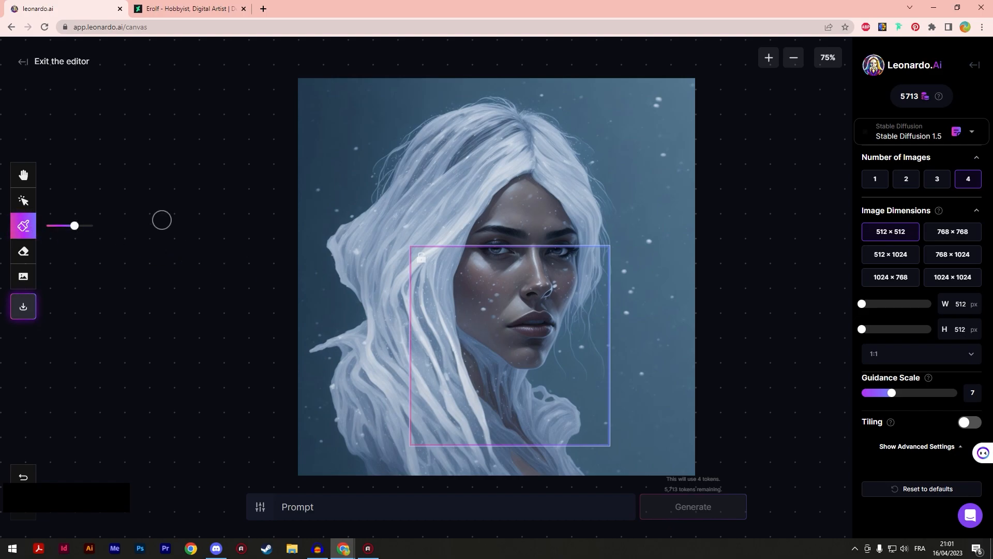
drag(75, 225, 81, 226)
mouse_move(466, 338)
mouse_down()
mouse_move(522, 376)
mouse_move(508, 409)
mouse_move(461, 336)
mouse_move(505, 376)
mouse_up()
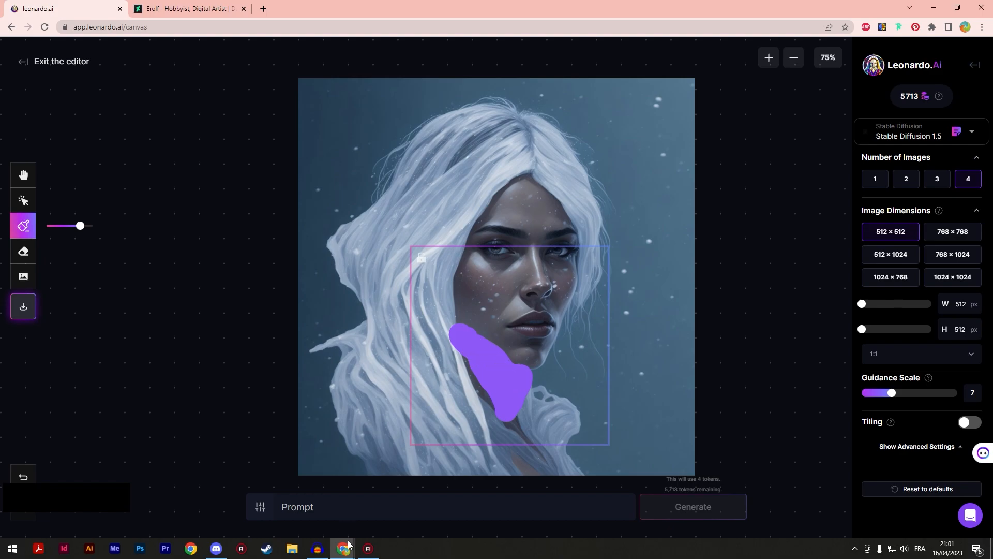
click(309, 509)
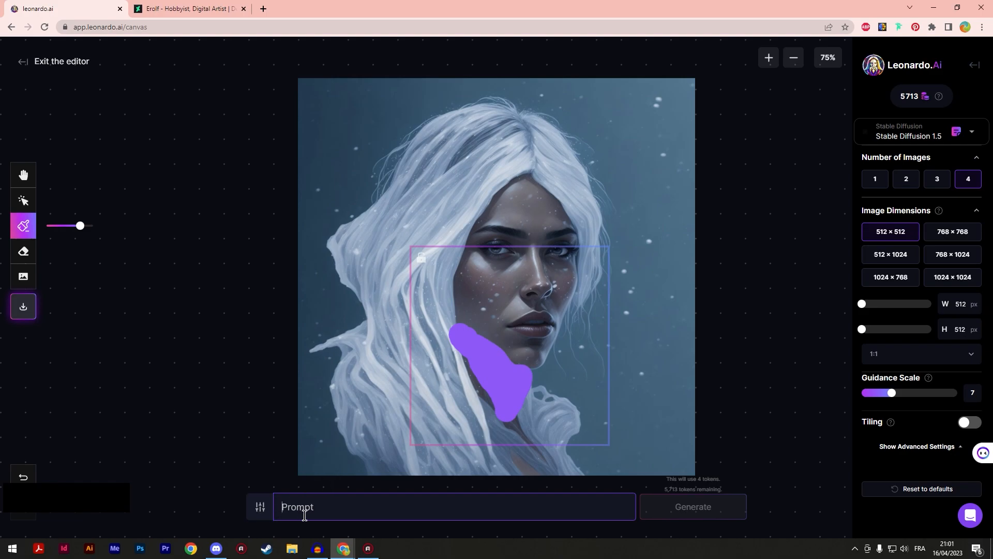
text(skin)
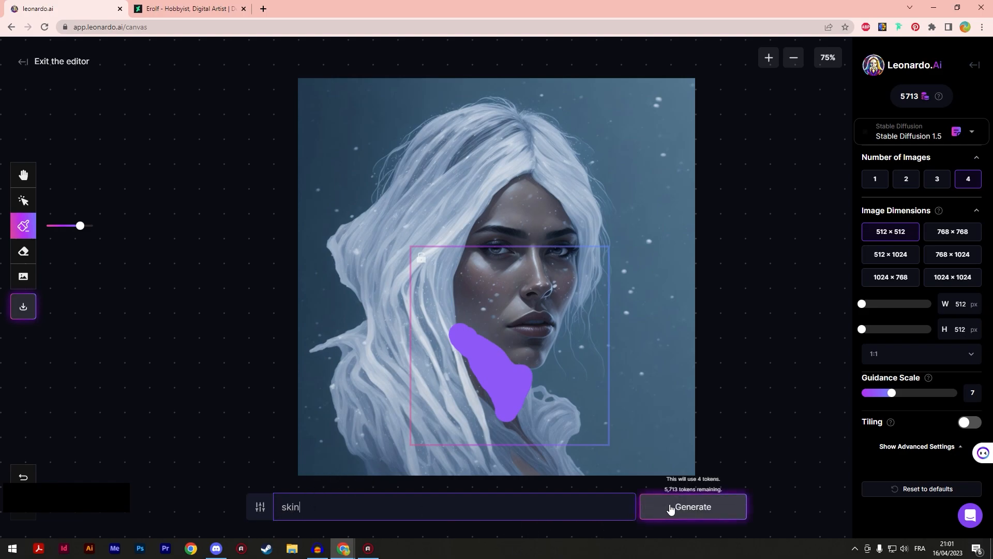
click(670, 510)
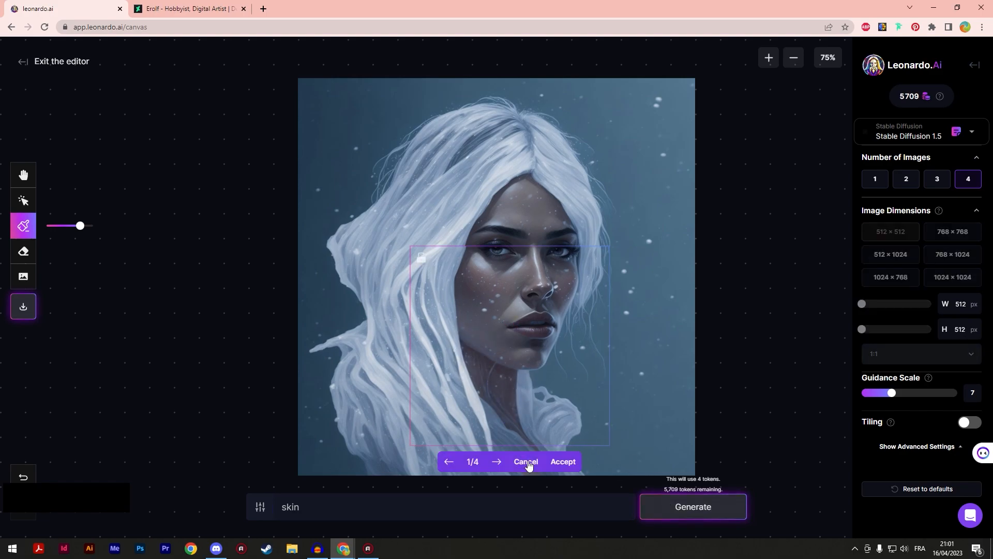
- Compare the generated neck variations and accept the third one
click(497, 462)
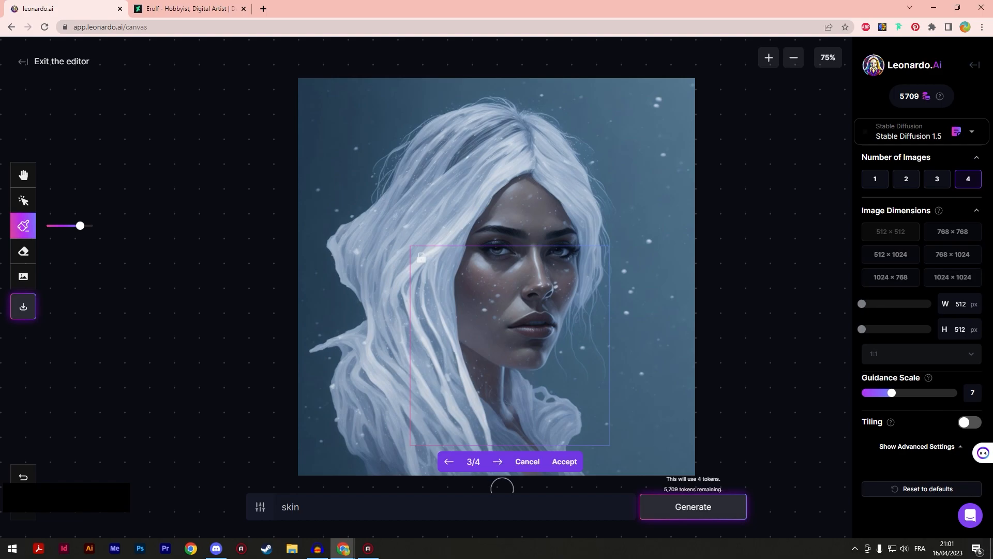
click(497, 462)
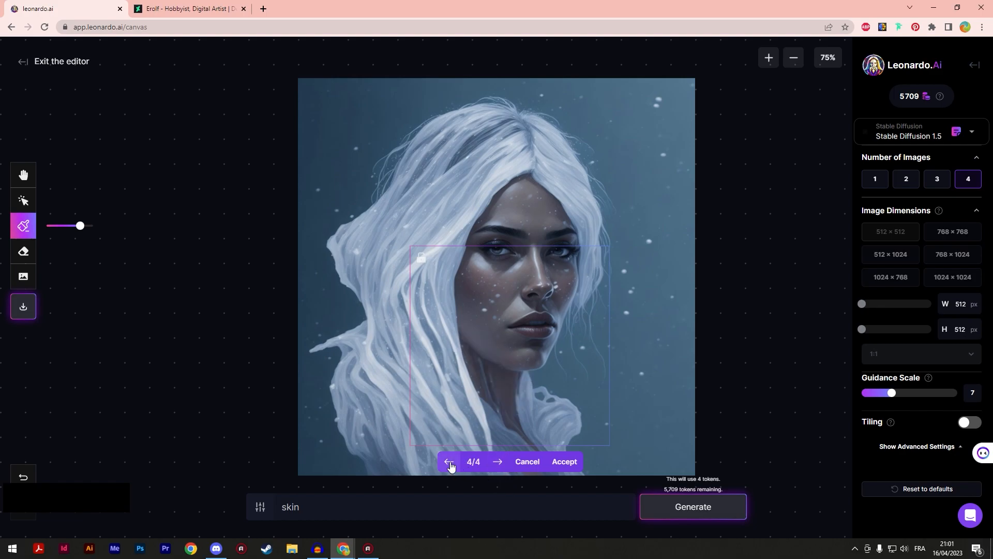
click(448, 462)
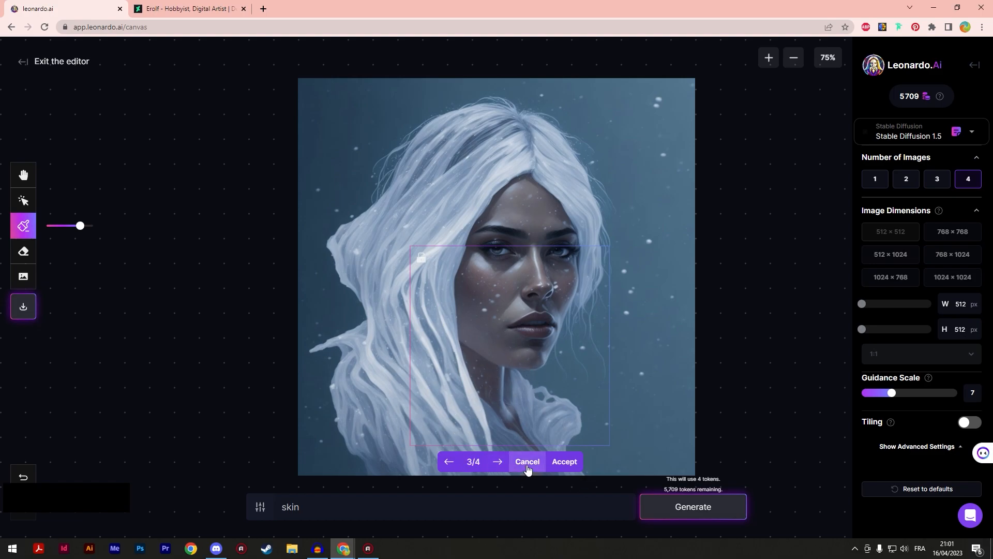
click(564, 462)
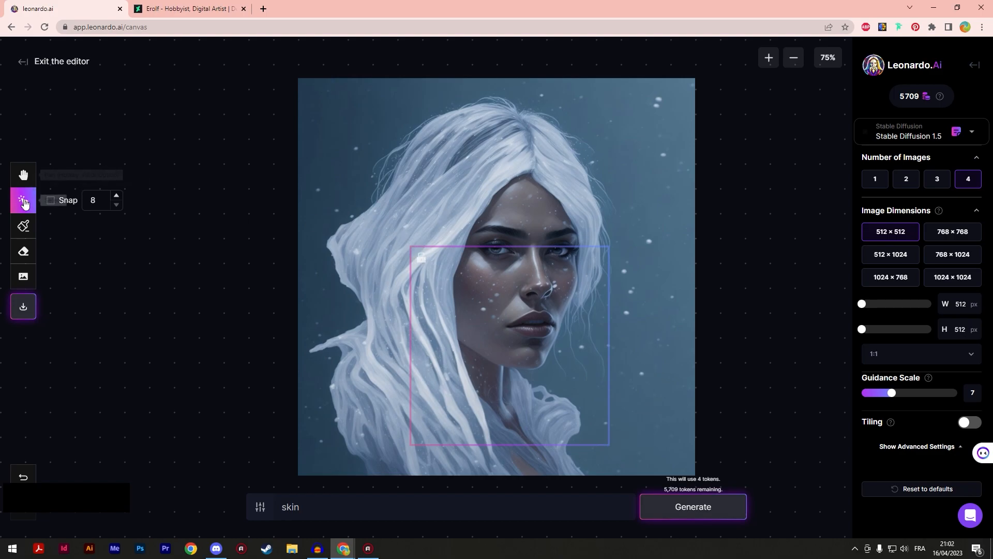
drag(411, 253, 340, 240)
key(ctrl+z)
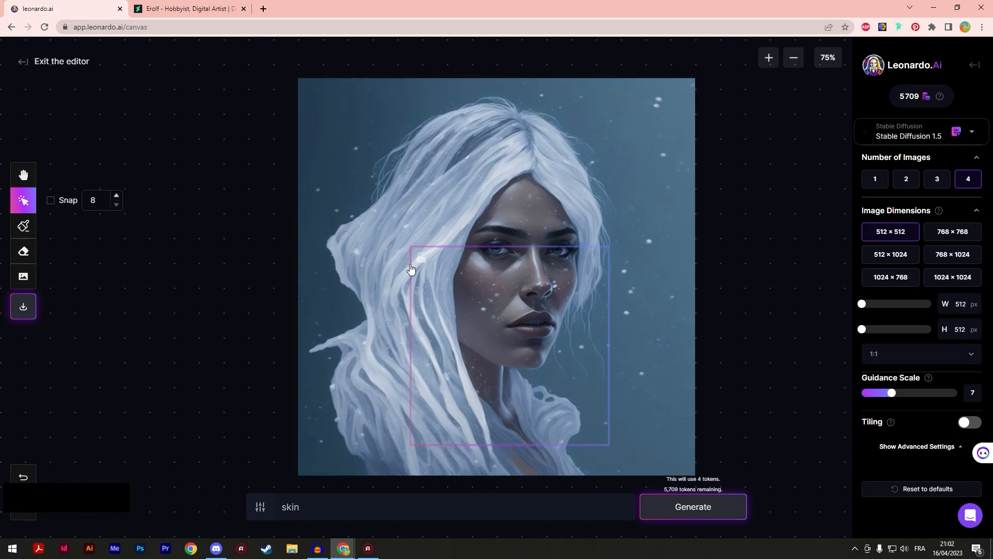
drag(410, 259, 387, 246)
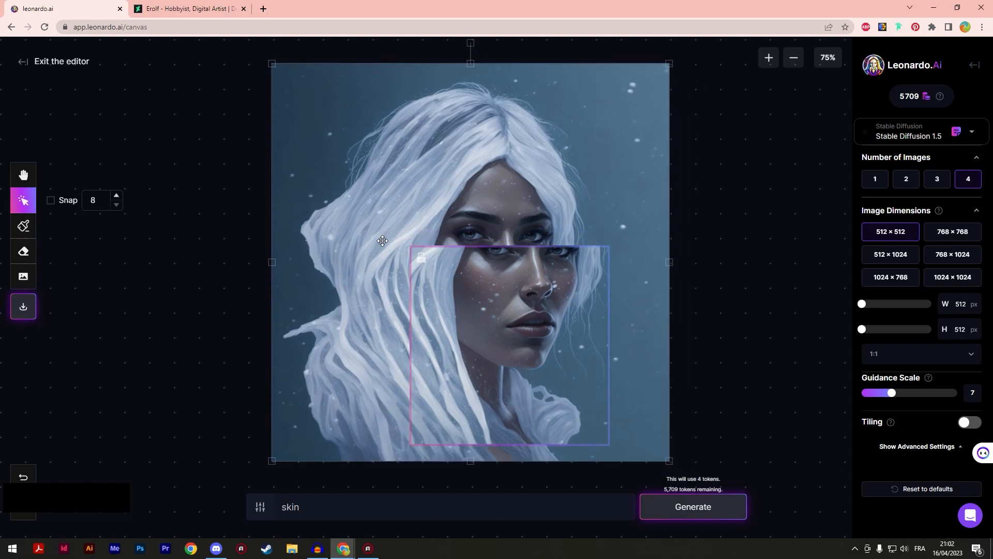
key(ctrl+z)
- Move the generation frame over the upper part of the hair and mask the long hair from the forehead to the image's lower edge
drag(411, 293, 321, 157)
click(23, 226)
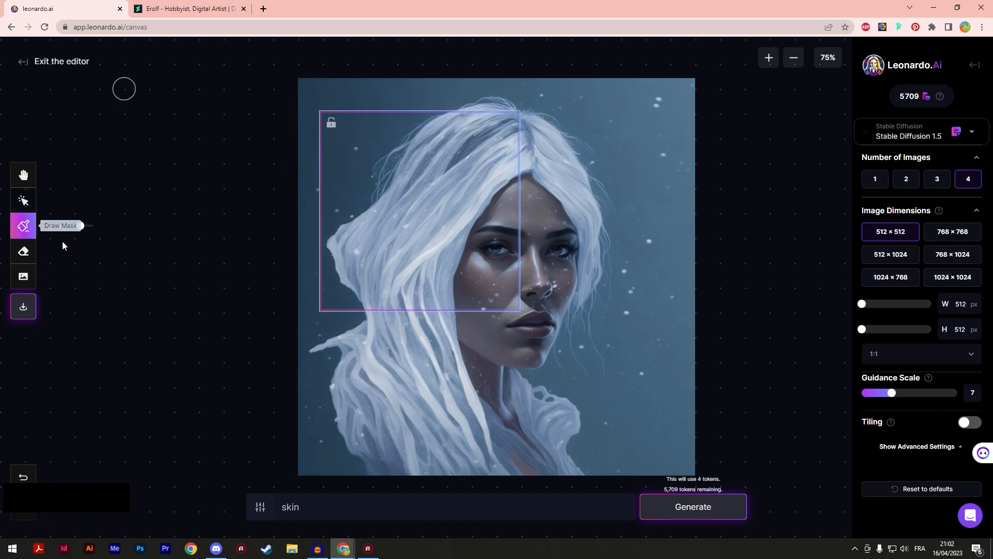
mouse_move(385, 203)
mouse_down()
mouse_move(439, 304)
mouse_move(461, 227)
mouse_move(505, 165)
mouse_move(444, 177)
mouse_move(433, 167)
mouse_move(383, 204)
mouse_move(368, 232)
mouse_move(401, 209)
mouse_move(380, 268)
mouse_move(420, 183)
mouse_move(437, 184)
mouse_move(407, 277)
mouse_move(452, 195)
mouse_move(395, 316)
mouse_move(377, 302)
mouse_move(368, 343)
mouse_move(333, 345)
mouse_up()
mouse_move(365, 318)
mouse_down()
mouse_move(326, 350)
mouse_move(346, 350)
mouse_move(344, 405)
mouse_move(355, 407)
mouse_move(362, 467)
mouse_move(393, 455)
mouse_move(399, 415)
mouse_move(421, 438)
mouse_move(419, 295)
mouse_move(475, 175)
mouse_move(431, 270)
mouse_move(435, 324)
mouse_move(479, 478)
mouse_up()
- Replace the prompt with "white hair" and generate variations for the masked hair inside the frame
drag(310, 507, 282, 506)
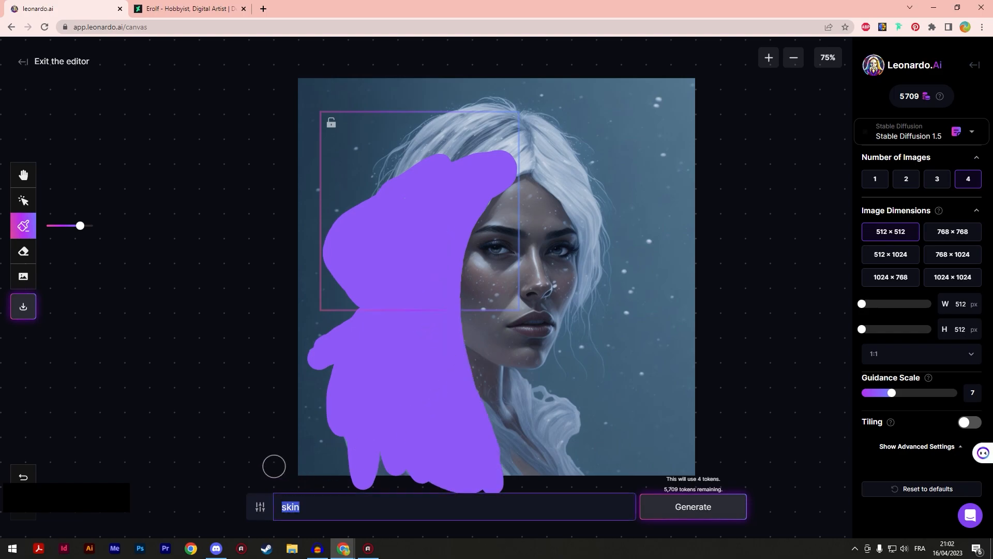
text(white hair)
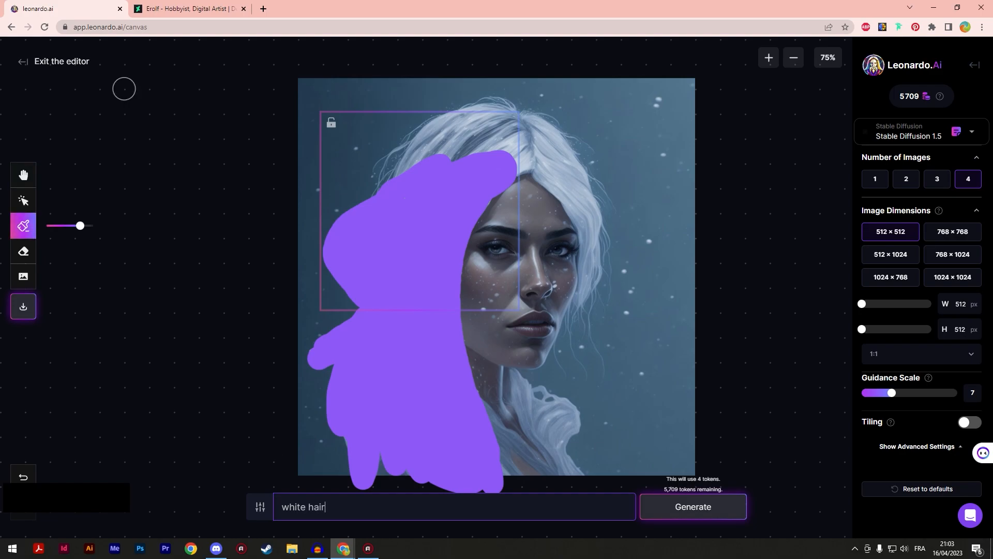
click(693, 510)
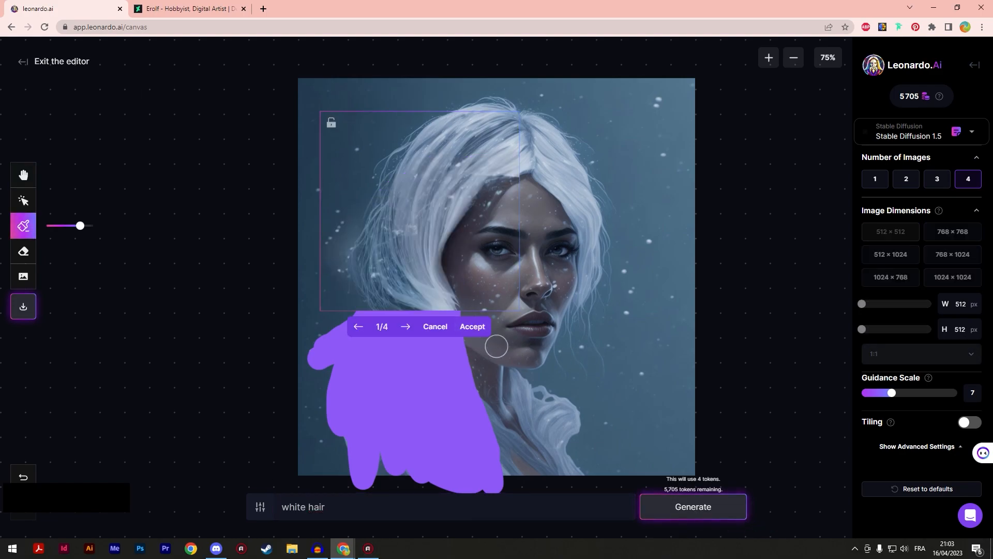
- Compare the four generated upper hair variations and accept the fourth one
click(406, 326)
click(408, 327)
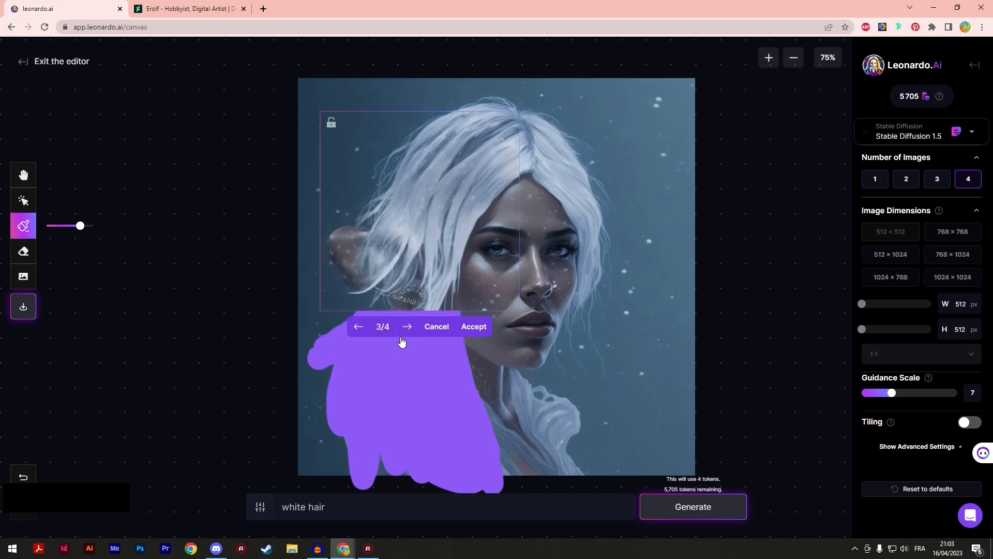
click(410, 326)
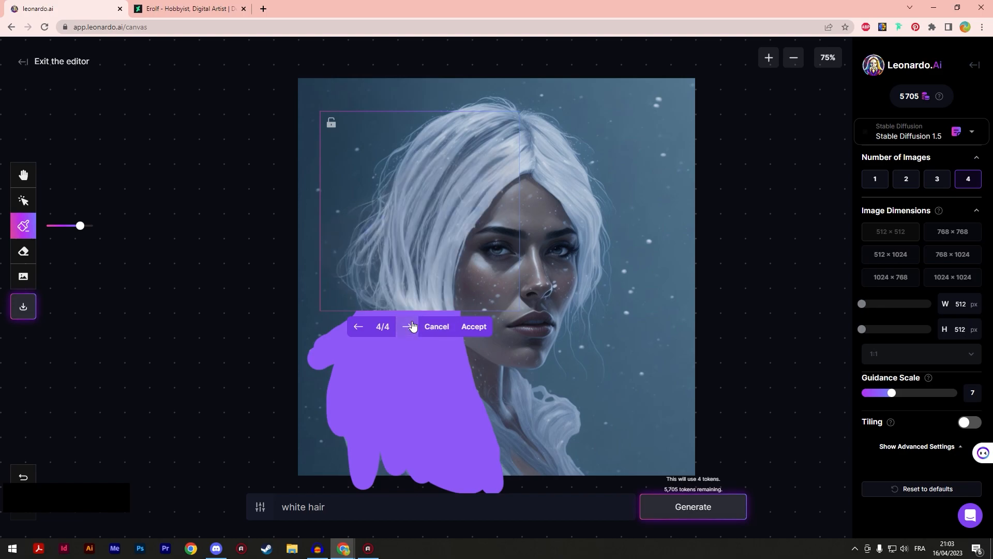
click(411, 326)
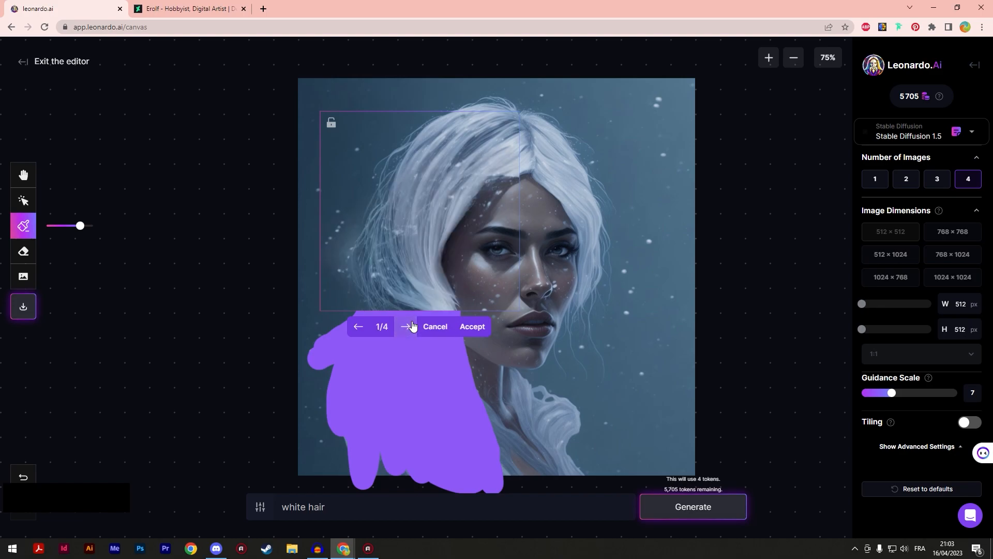
click(354, 329)
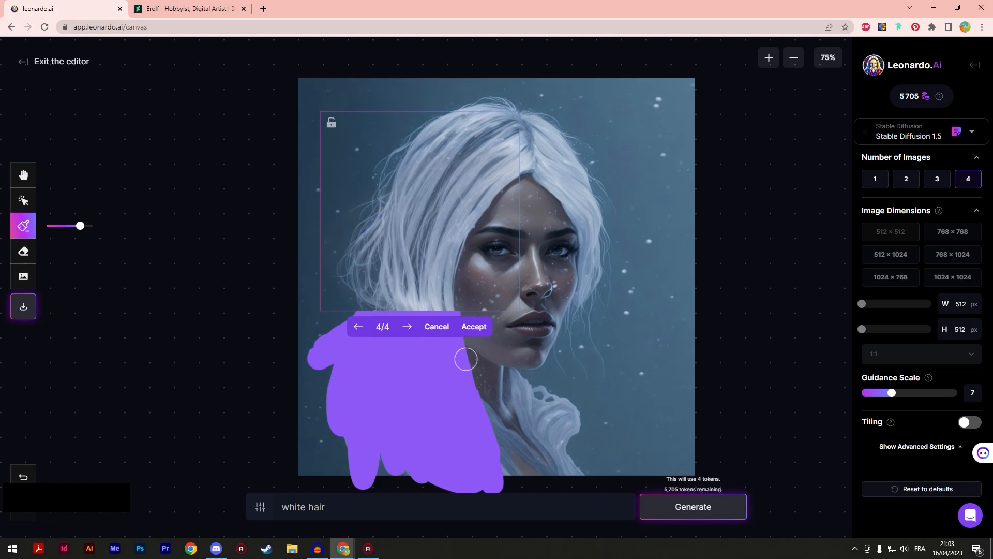
click(472, 327)
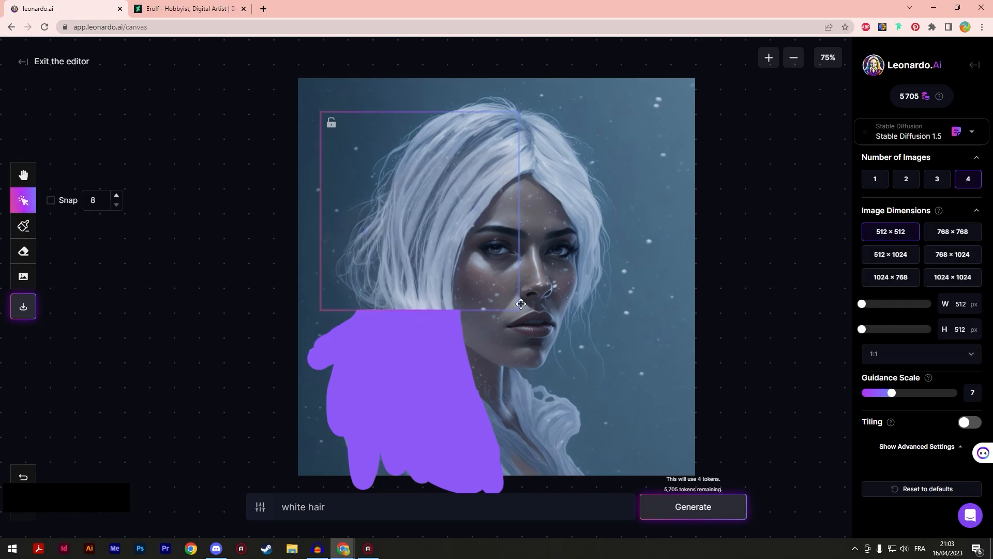
- Try generating the remaining masked hair with the frame moved down over it, review the variations, and discard the batch
drag(503, 310, 482, 448)
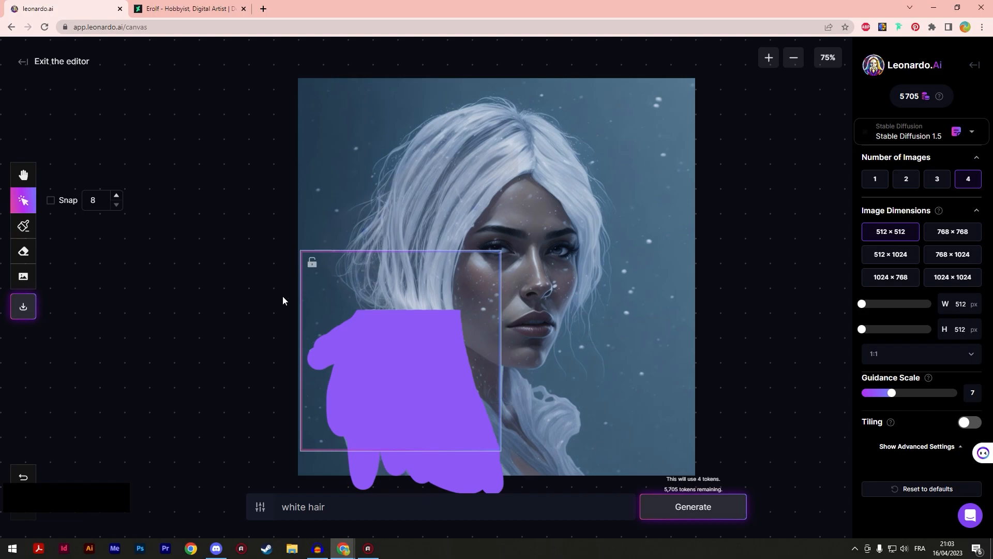
click(677, 516)
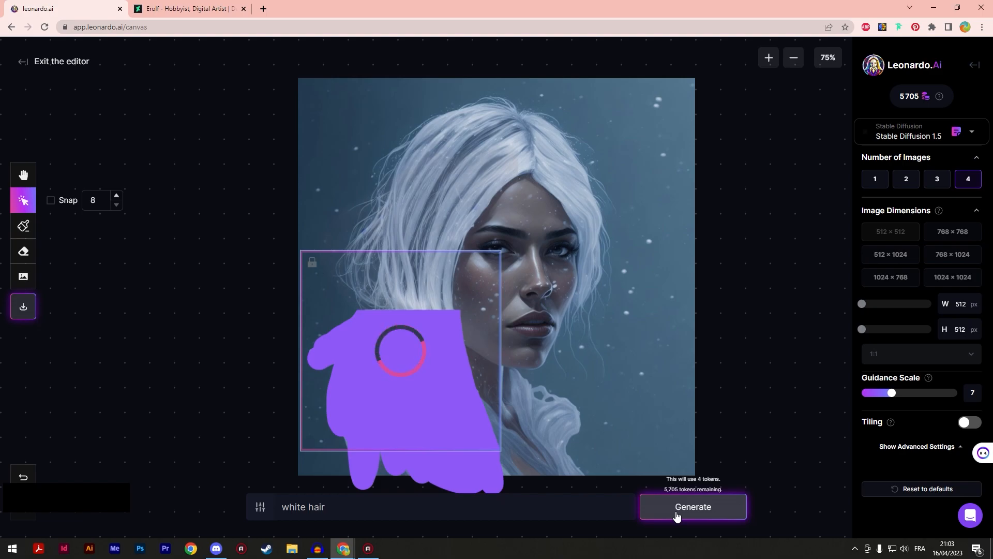
click(388, 466)
click(388, 467)
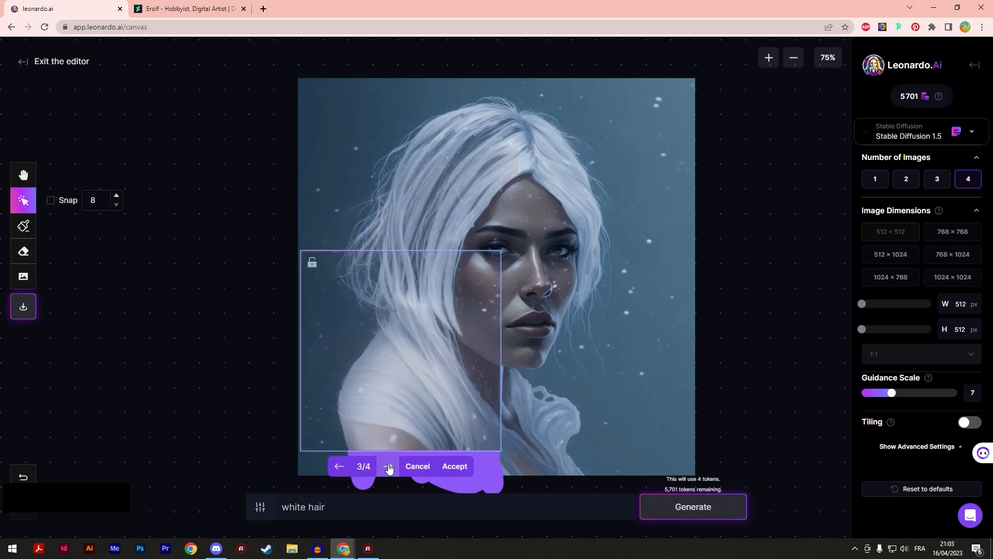
click(387, 466)
click(388, 467)
click(388, 466)
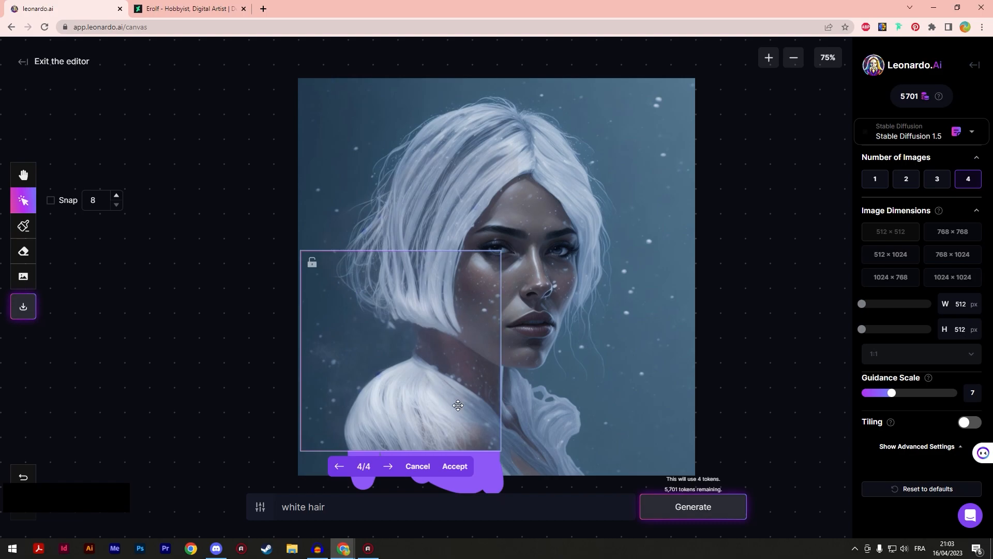
click(417, 466)
- Shift the generation frame down to the portrait's lower edge and generate and review two batches of variations for the remaining masked hair
drag(499, 436, 504, 461)
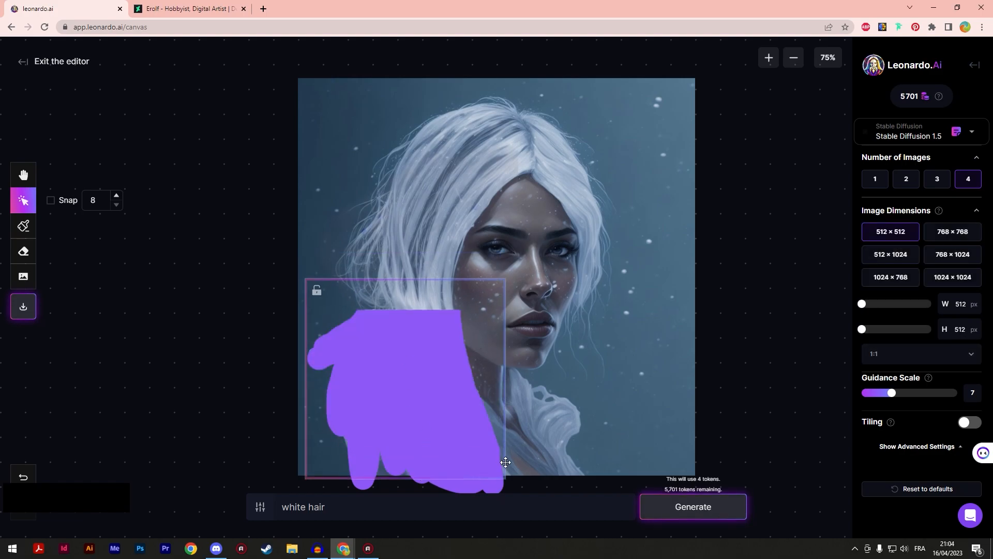
click(690, 512)
click(405, 484)
scroll(406, 486, down, 1)
click(408, 484)
click(660, 512)
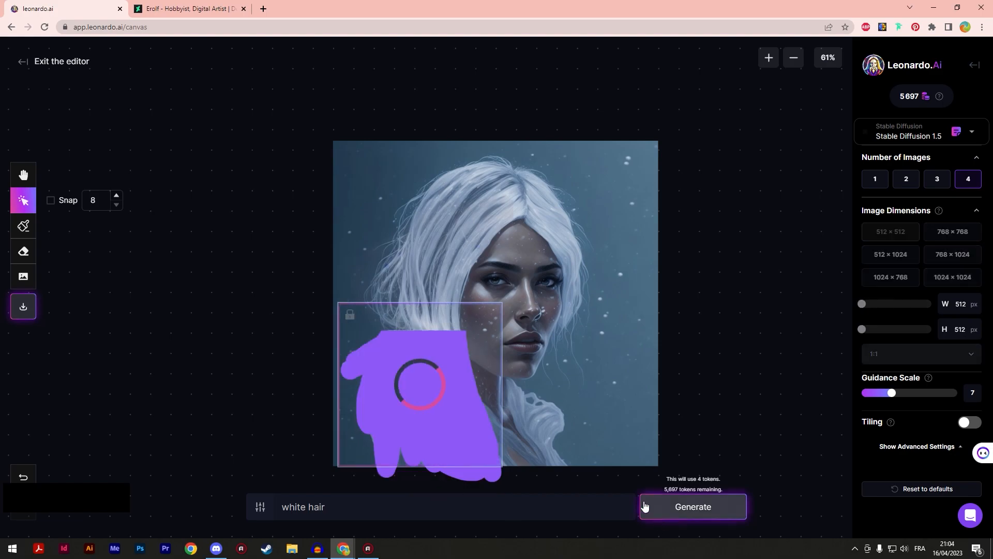
click(405, 482)
click(406, 481)
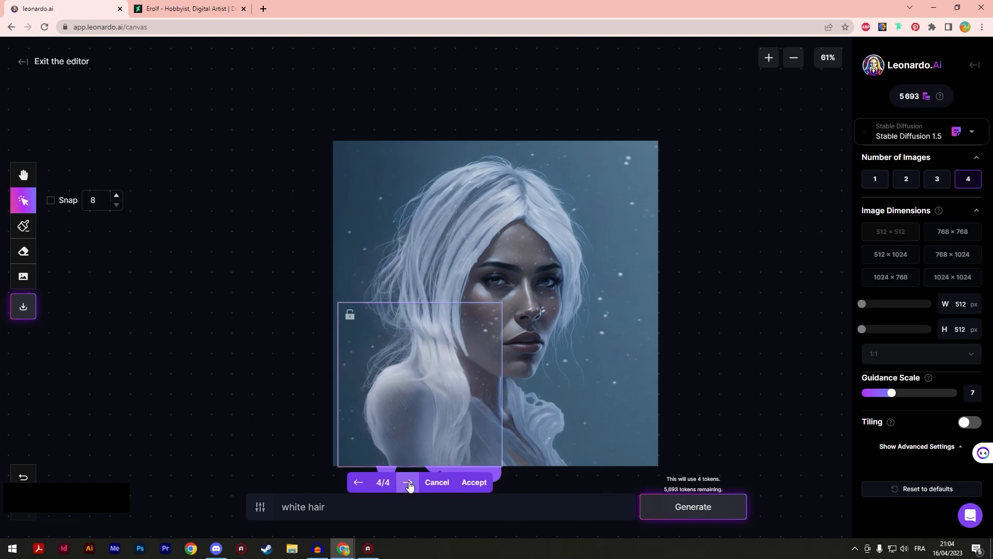
- Generate another "white hair" batch for the lower masked area and accept its fourth variation
click(673, 504)
click(407, 481)
click(407, 482)
click(407, 482)
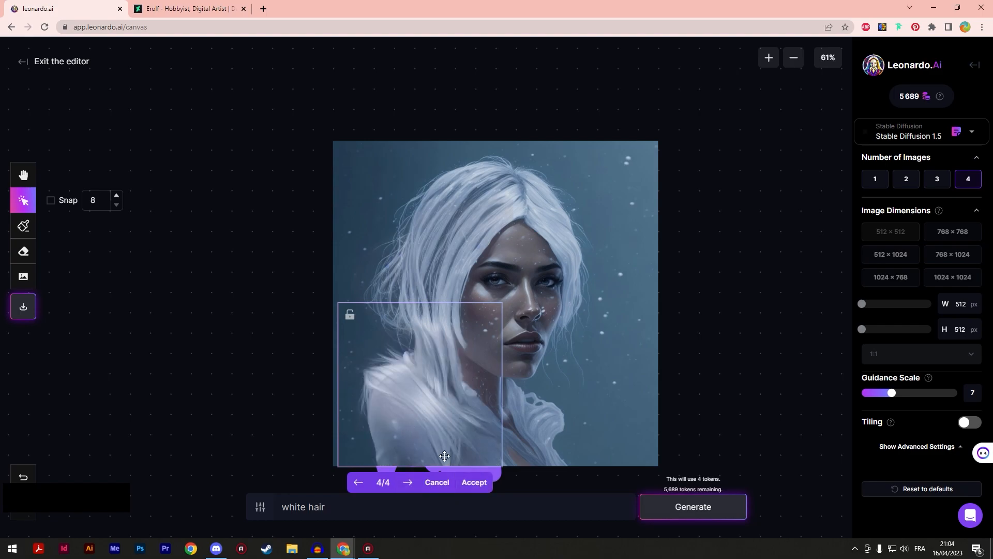
click(474, 482)
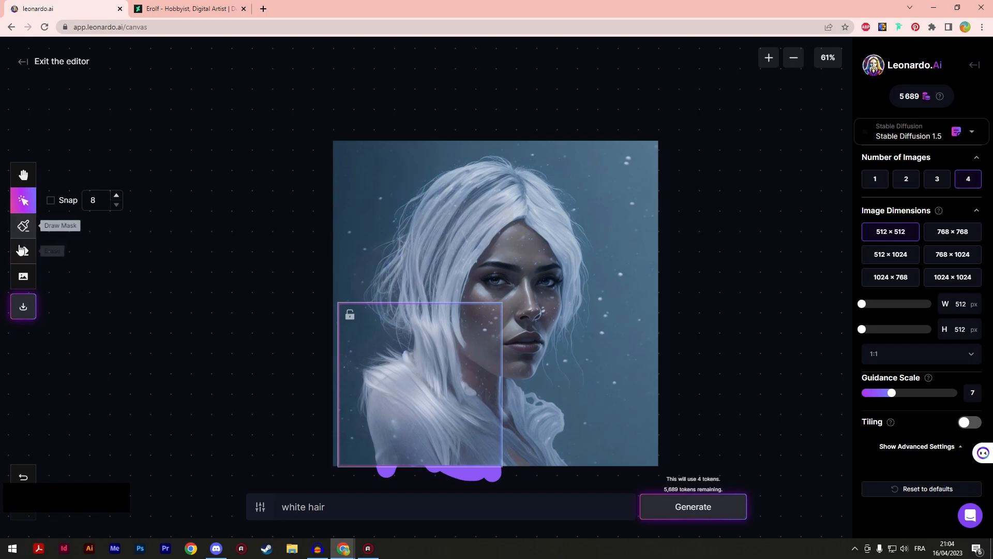
- Mask the whole shoulder below the hair and generate variations with the prompt "shoulder"
click(23, 225)
mouse_move(409, 363)
mouse_down()
mouse_move(385, 382)
mouse_move(371, 457)
mouse_move(434, 388)
mouse_move(437, 404)
mouse_move(383, 373)
mouse_move(407, 467)
mouse_up()
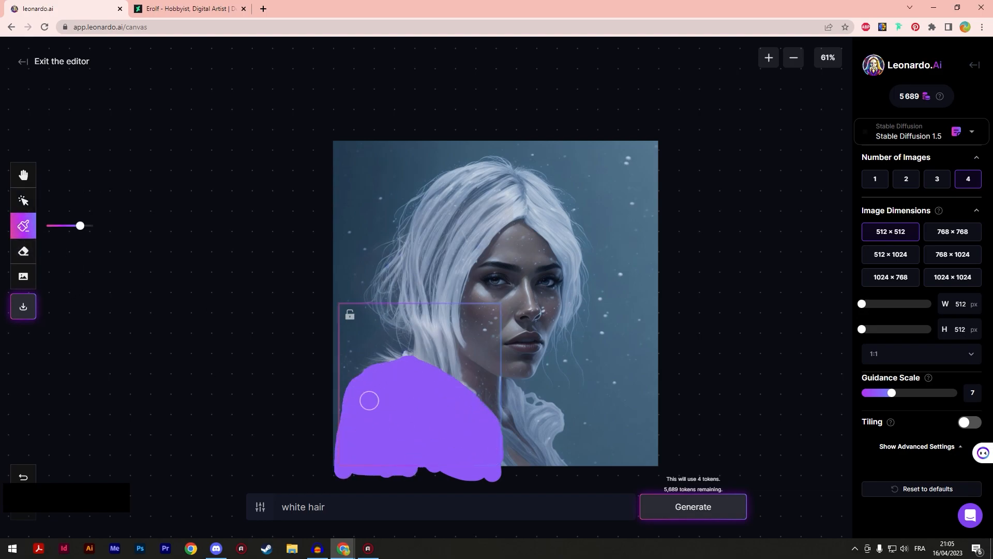
triple_click(305, 506)
text(shoulder)
click(680, 514)
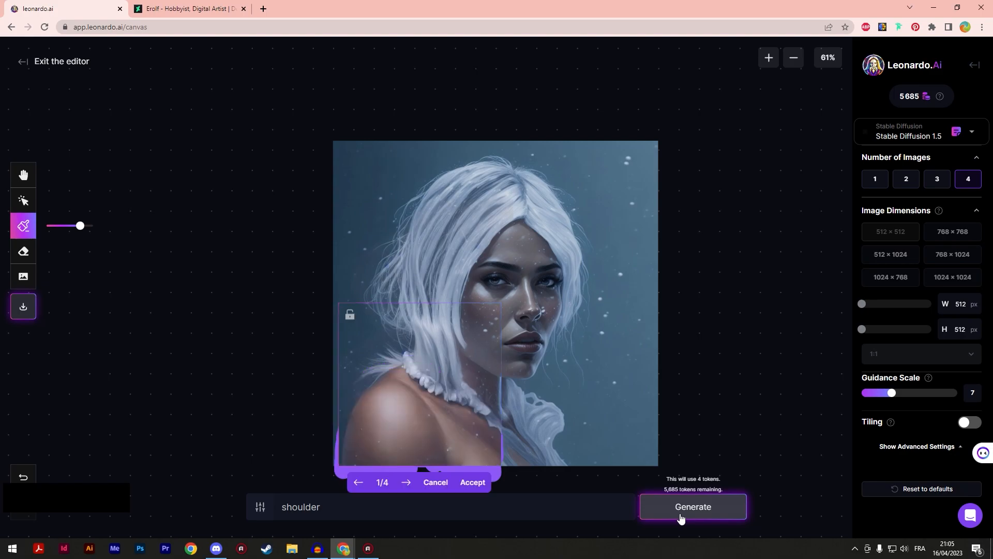
- Compare the four generated shoulder variations and accept the fourth one
click(406, 482)
click(407, 482)
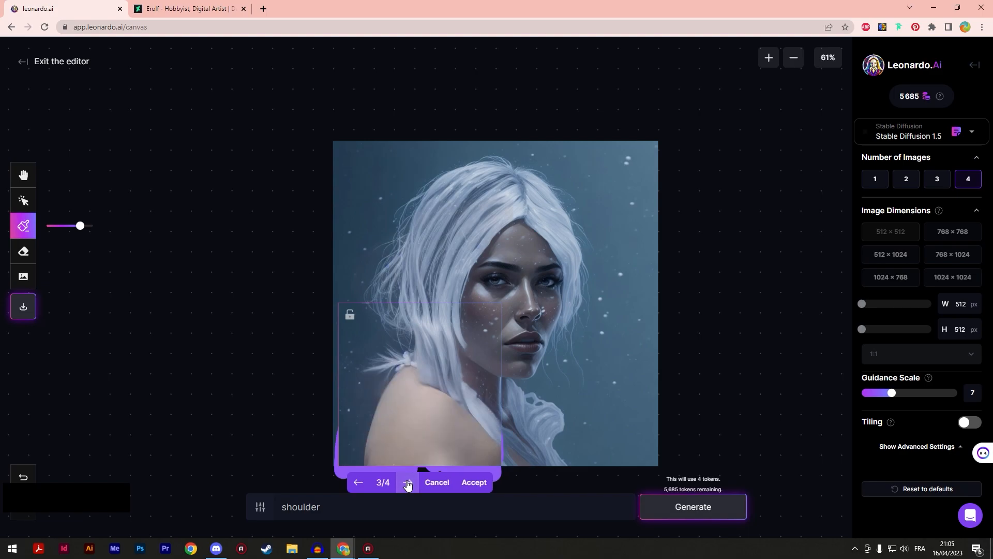
click(407, 483)
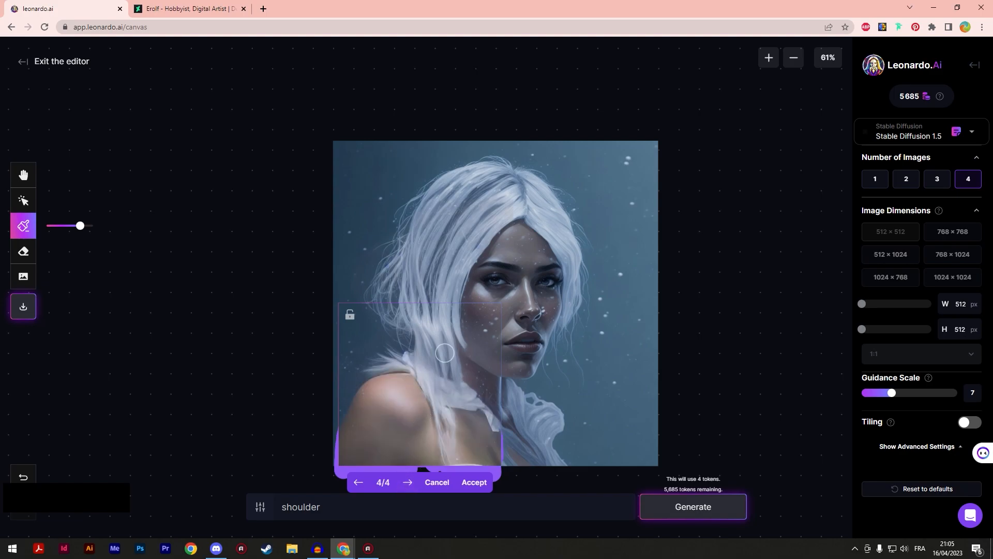
click(408, 483)
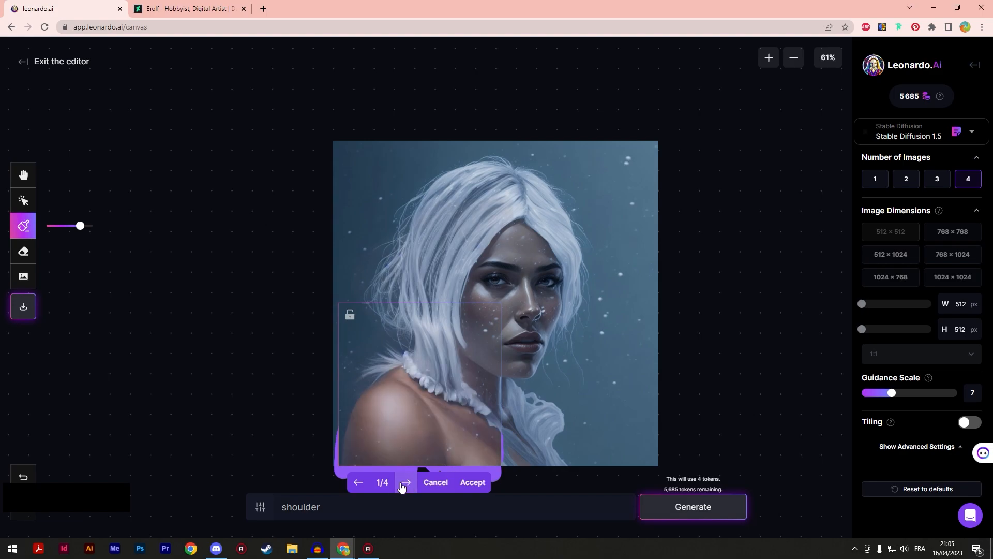
click(360, 482)
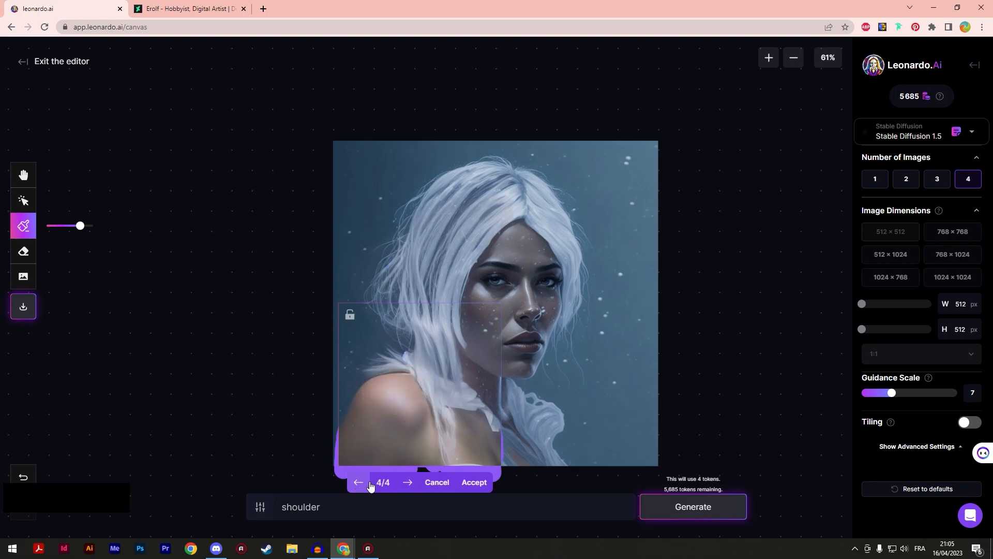
click(473, 484)
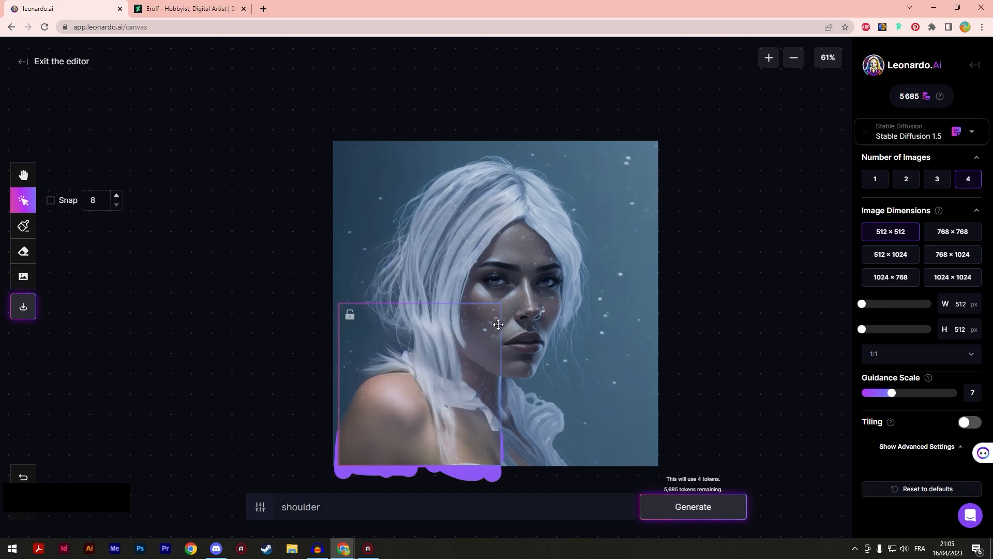
- Move the generation frame over the face, mask the nose, and set the prompt to "nose"
drag(499, 323, 596, 261)
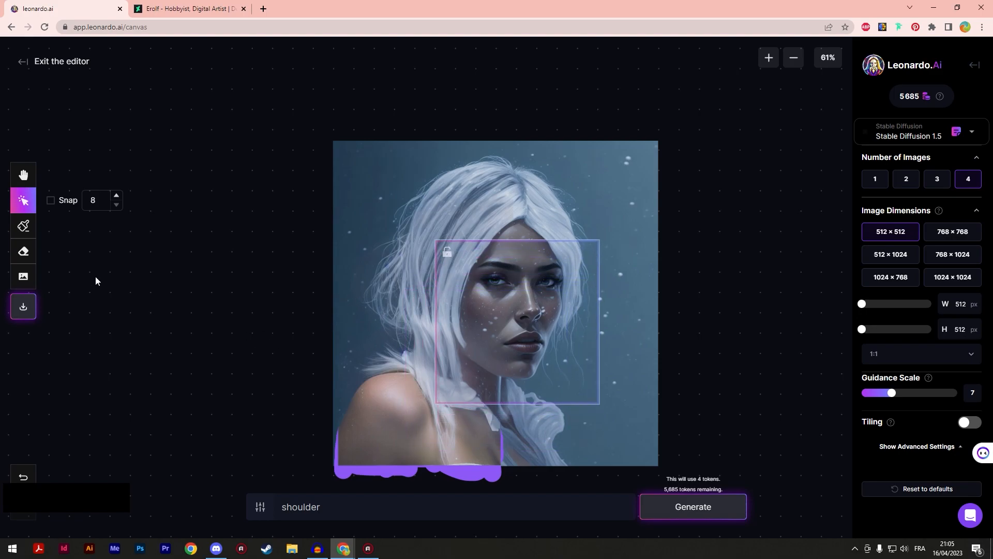
click(23, 225)
mouse_move(525, 311)
mouse_down()
mouse_move(529, 331)
mouse_move(529, 290)
mouse_up()
double_click(335, 505)
text(nose)
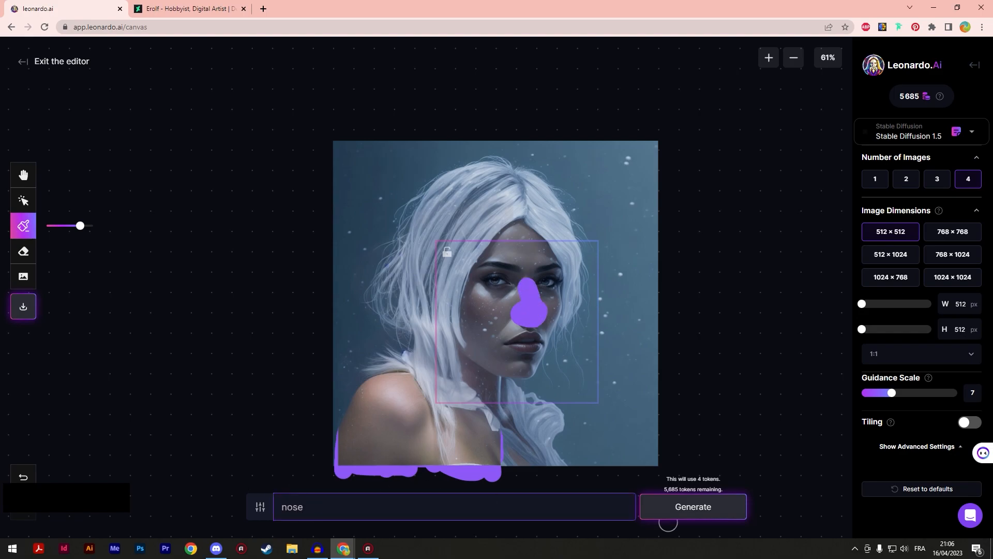
- Try generating variations of the masked nose, compare all four, and step back to the third
click(678, 511)
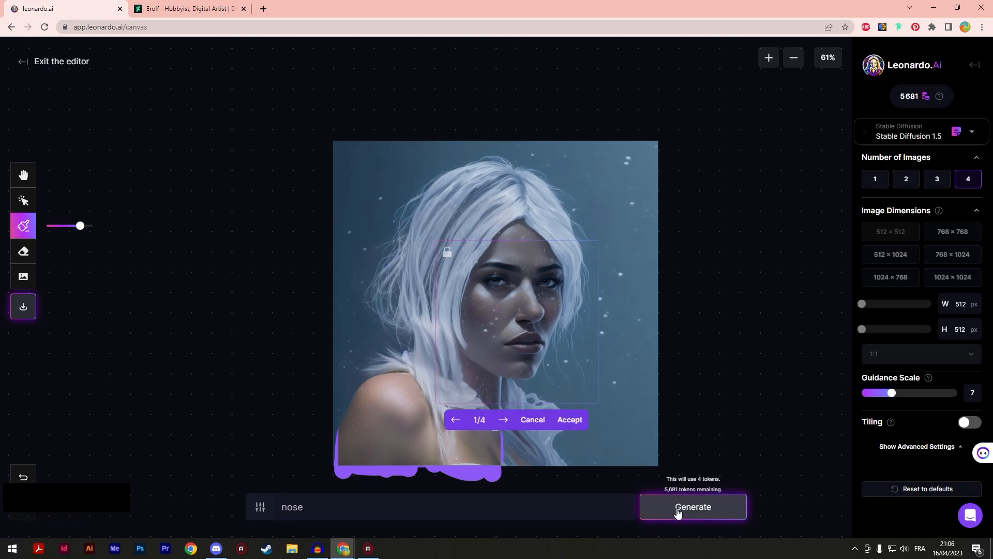
click(503, 421)
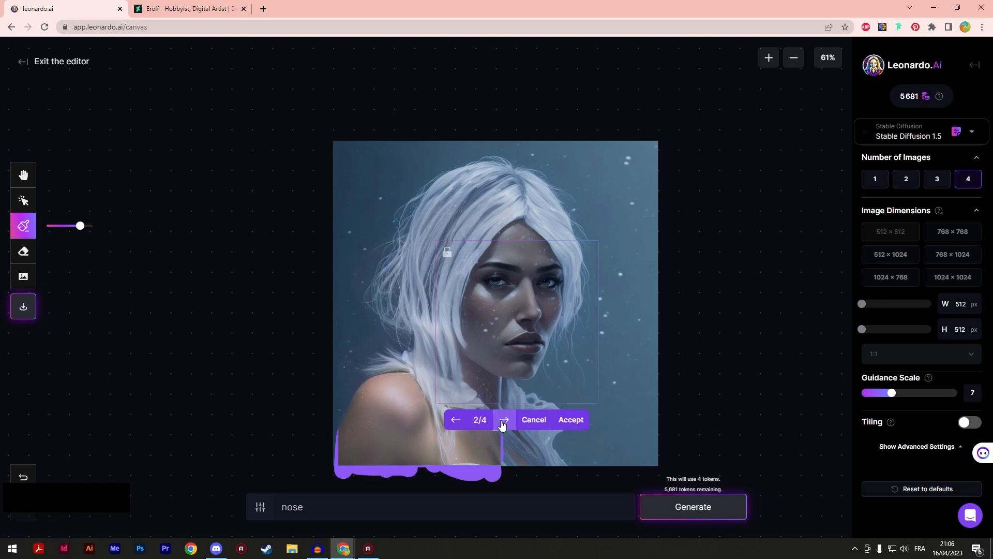
click(502, 422)
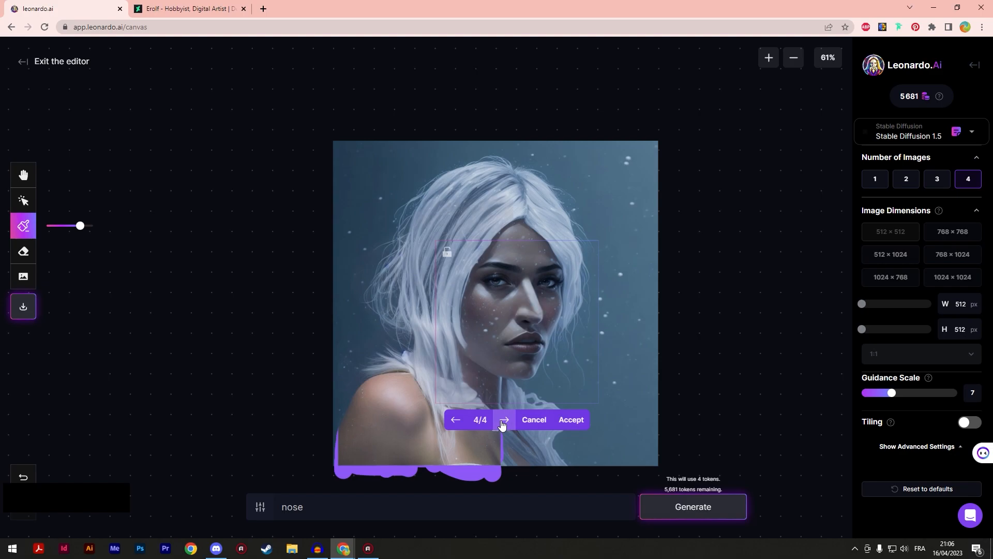
click(503, 422)
click(503, 421)
click(502, 421)
click(502, 422)
click(455, 419)
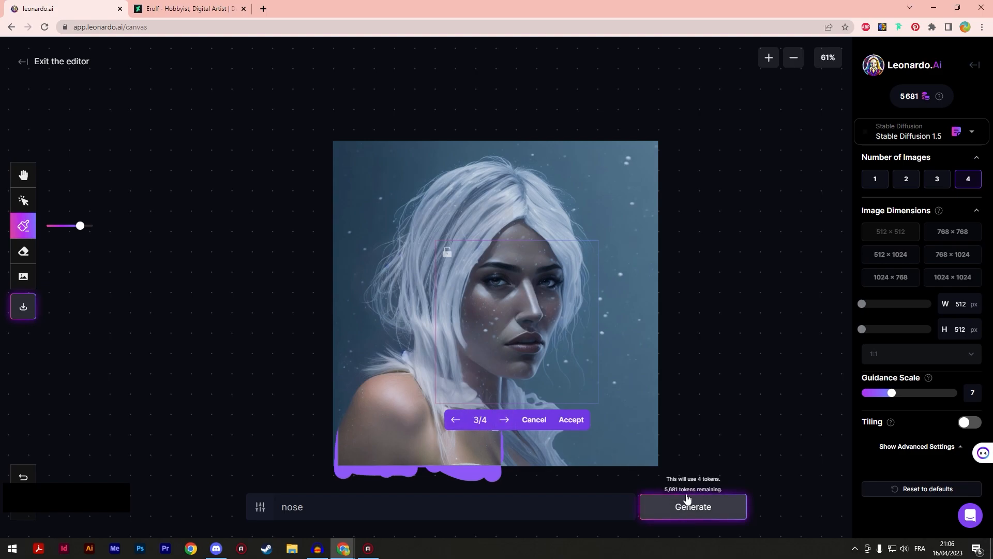
click(570, 421)
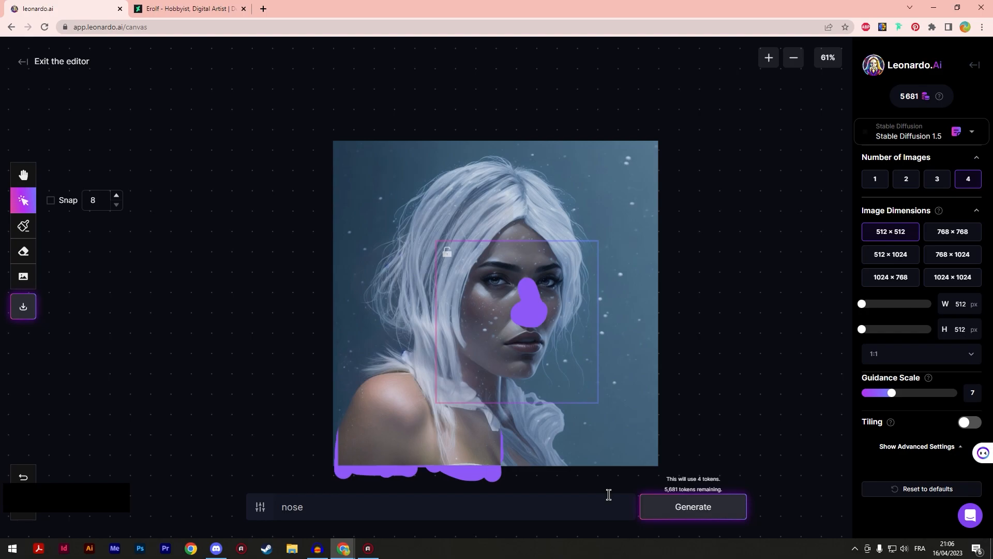
- Generate another "nose" batch for the masked area and accept its first variation
click(672, 508)
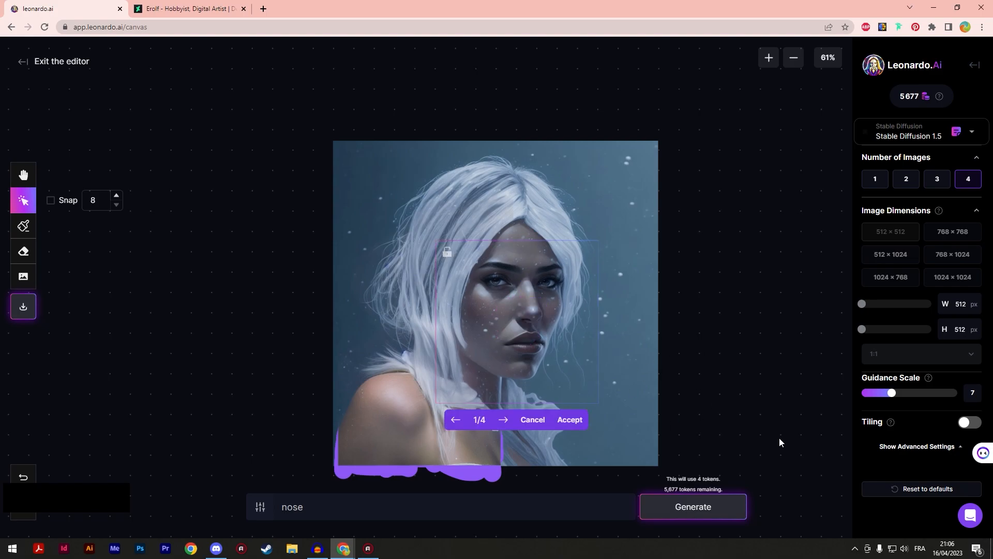
click(503, 420)
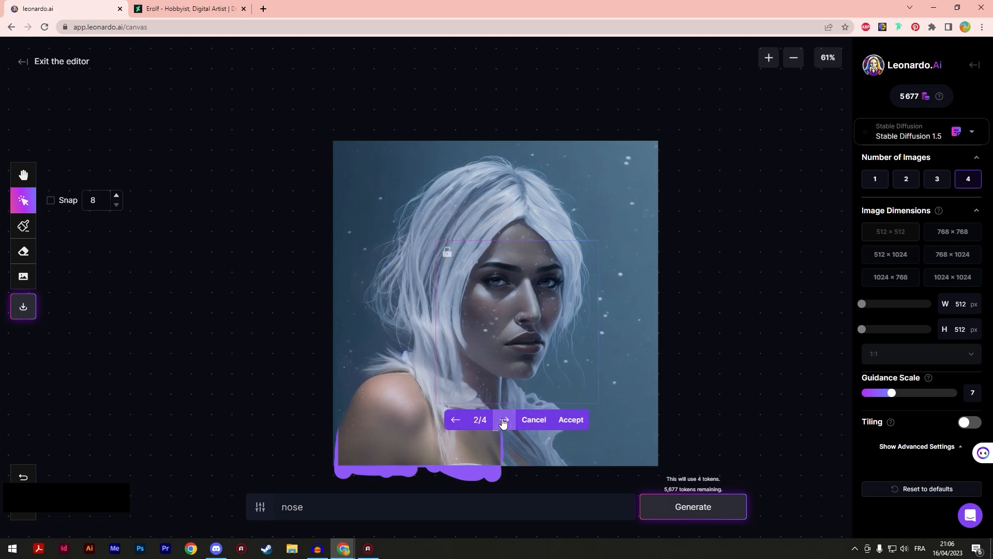
click(504, 421)
click(504, 420)
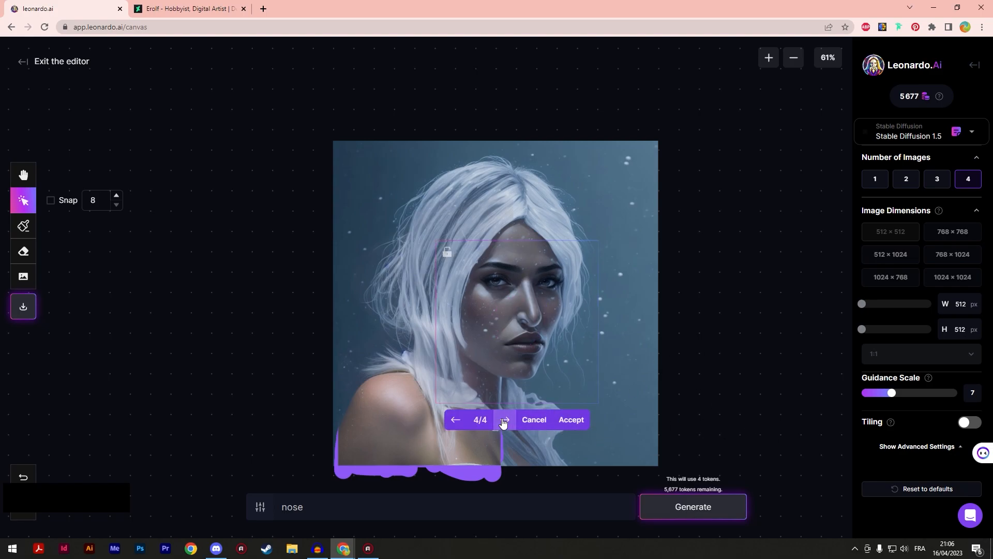
click(503, 421)
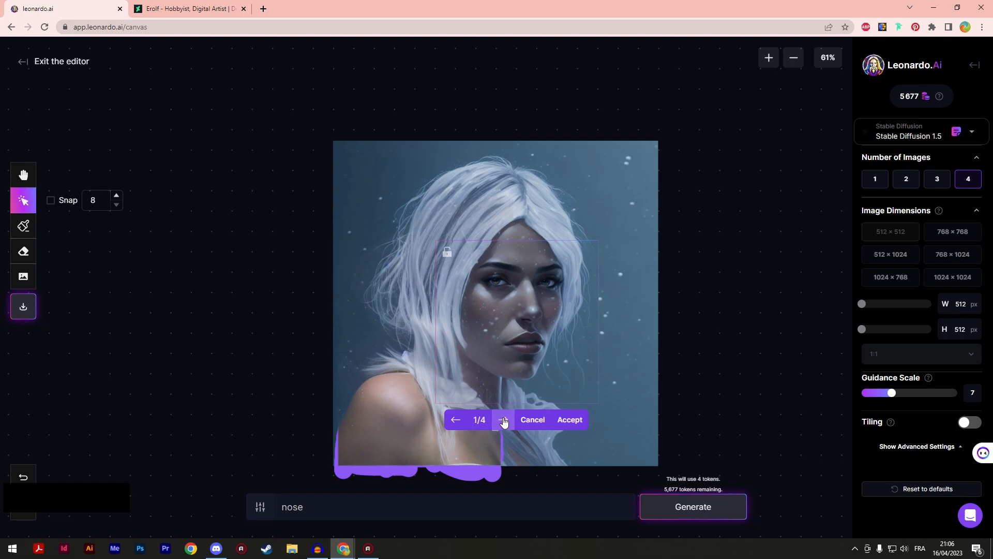
click(568, 419)
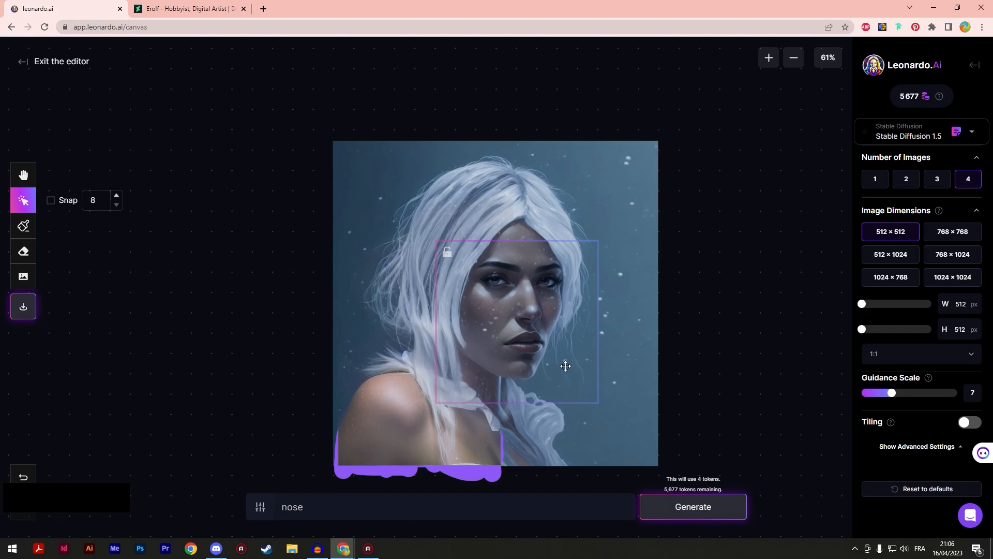
- Try regenerating the masked mouth with the prompt "mouth", review the variations, and discard the batch
click(23, 226)
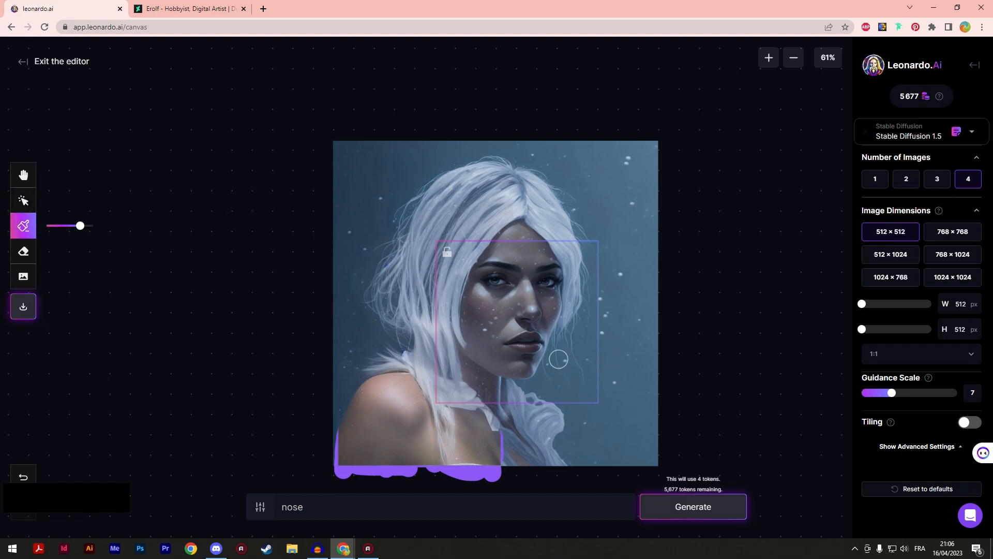
mouse_move(540, 338)
mouse_down()
mouse_move(508, 339)
mouse_move(538, 342)
mouse_up()
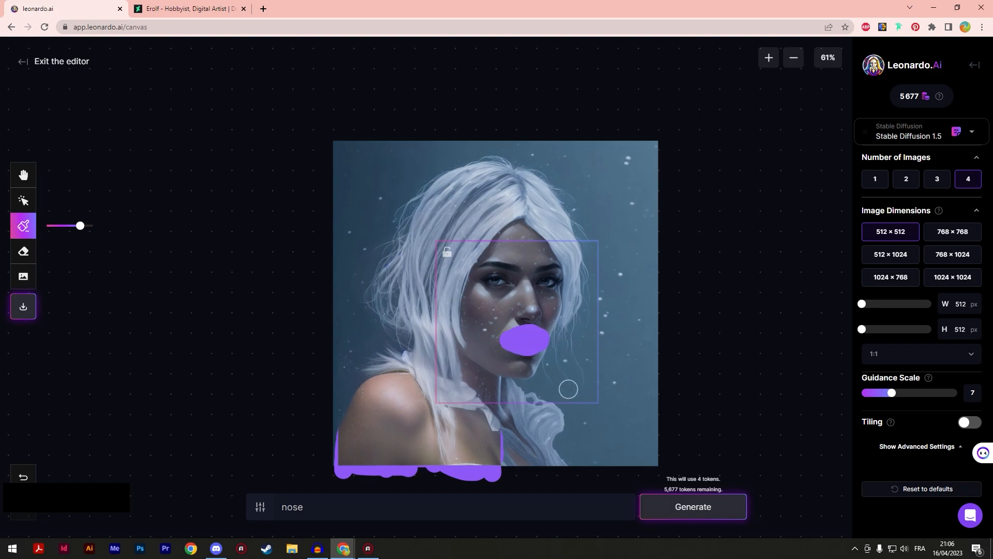
click(685, 513)
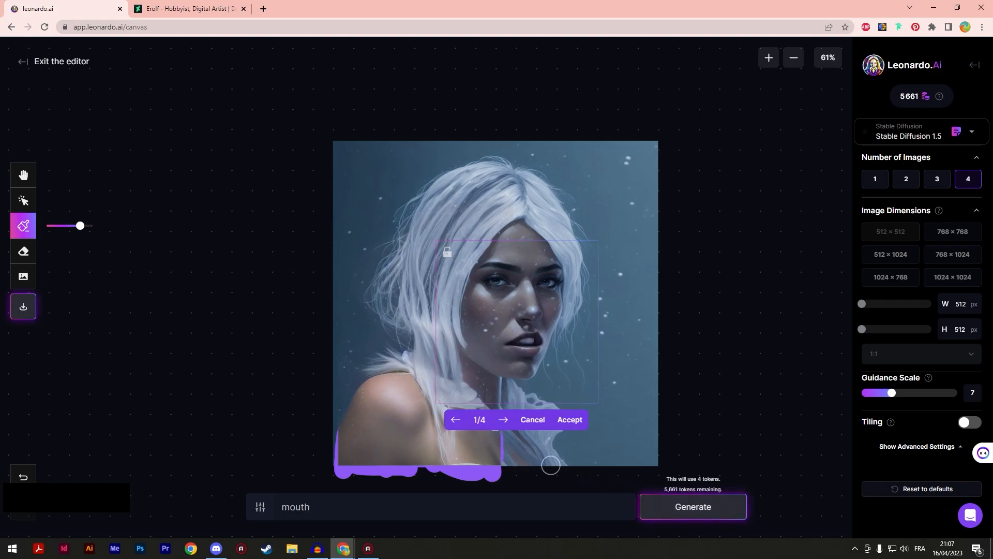
click(503, 421)
click(503, 421)
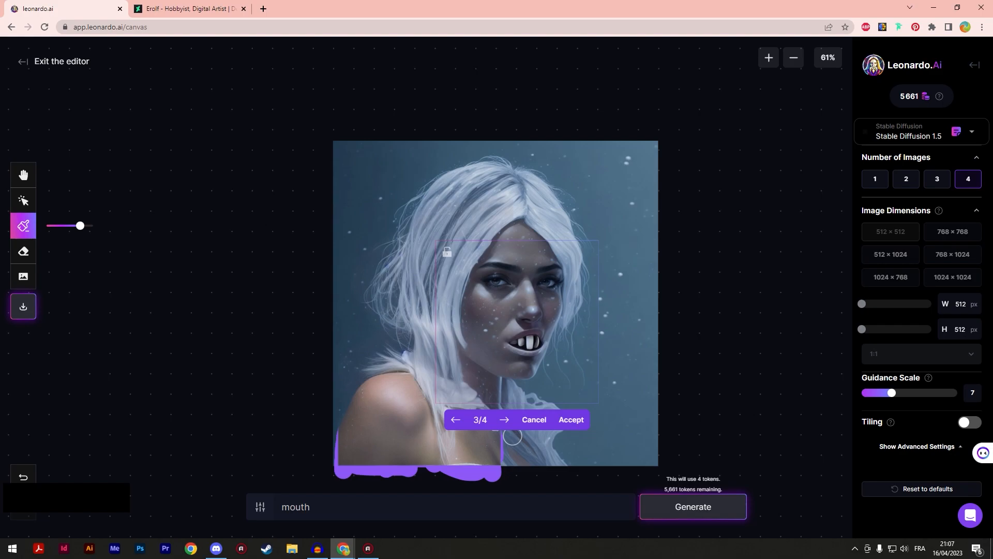
click(506, 419)
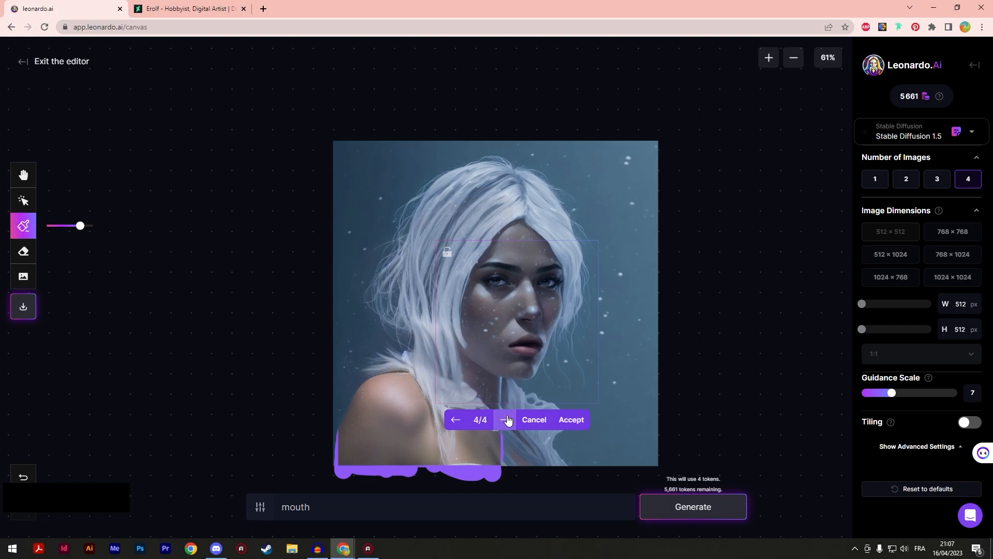
click(533, 420)
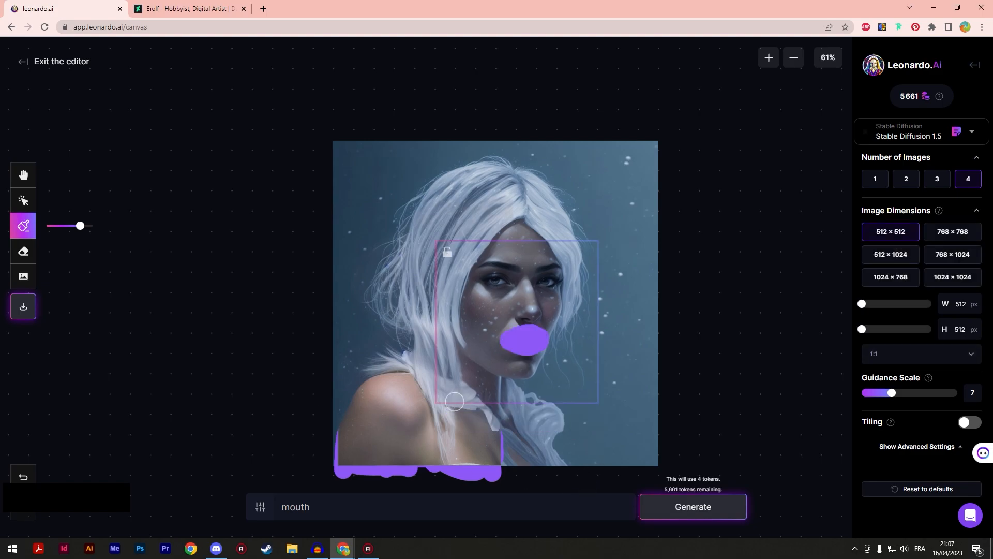
- Pan the canvas slightly and move the generation frame past the portrait's right edge
click(23, 175)
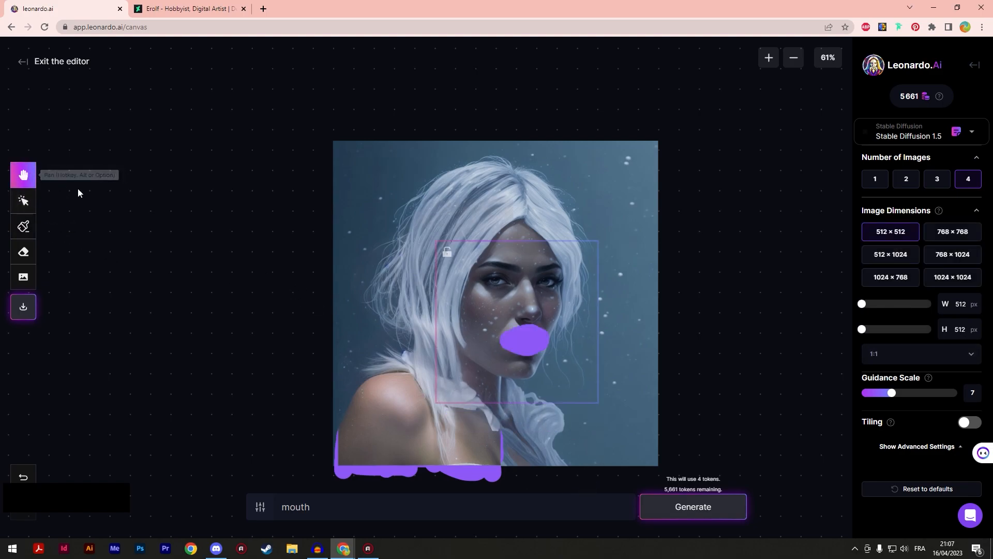
mouse_move(521, 342)
mouse_down()
mouse_move(492, 340)
mouse_move(506, 344)
mouse_up()
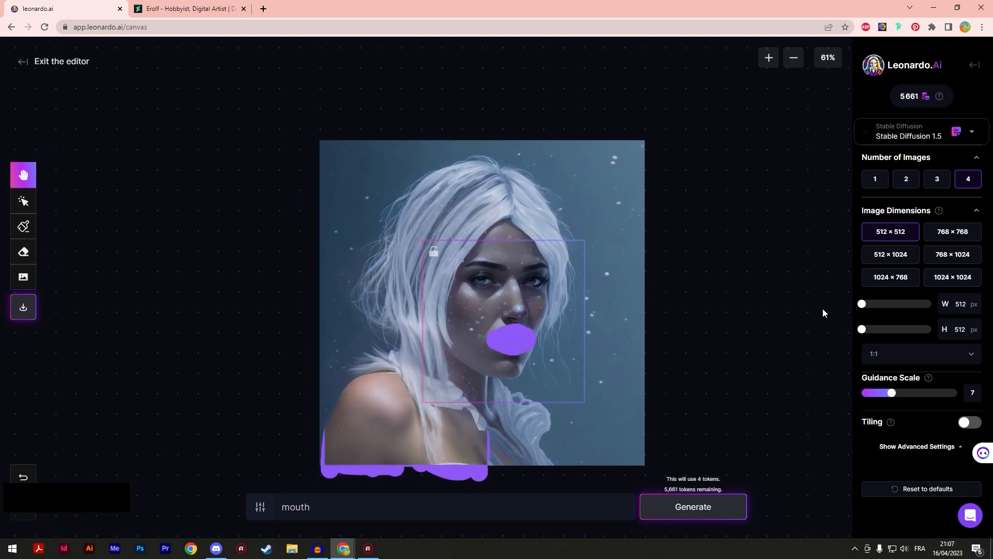
drag(456, 240, 680, 282)
click(23, 200)
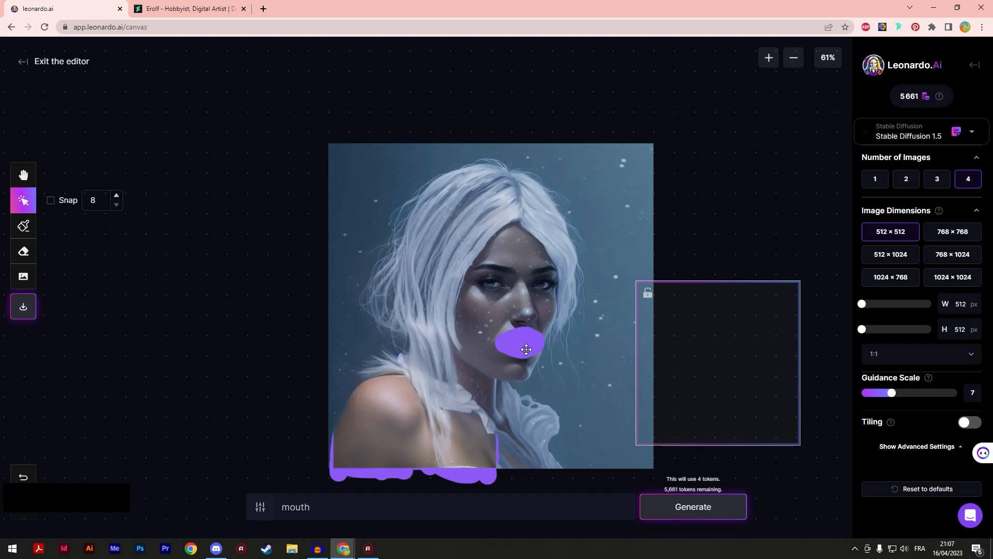
- Download the retouched artwork, then exit the canvas editor and open the AI image generation tool
click(23, 309)
click(24, 68)
click(541, 97)
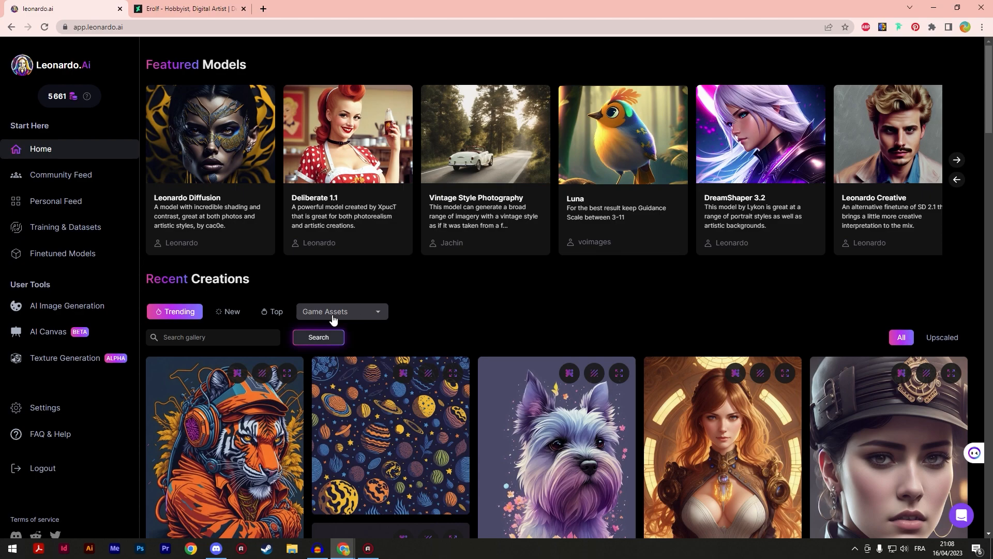
click(101, 309)
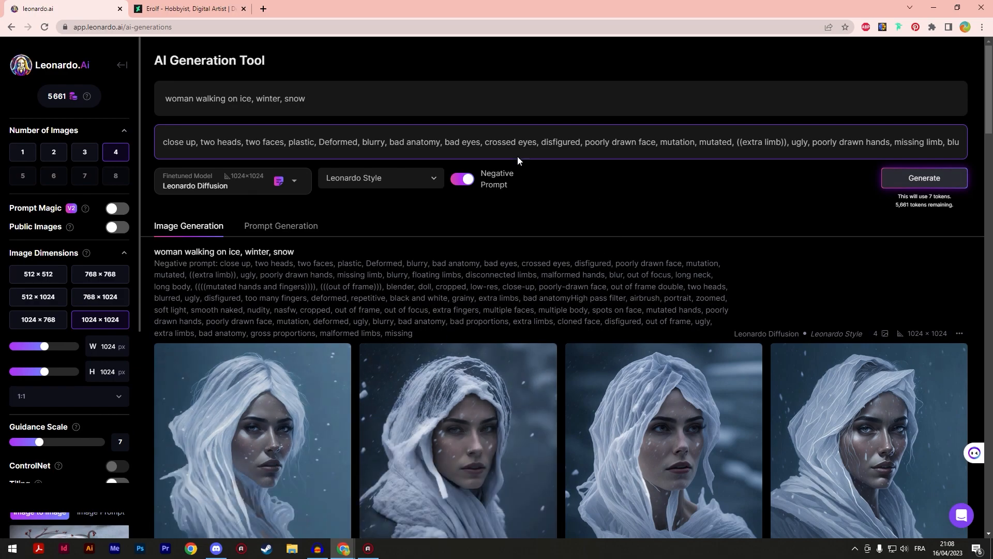
- Replace the prompt with "delicious ramen", generate four images, and review them
drag(339, 102, 89, 92)
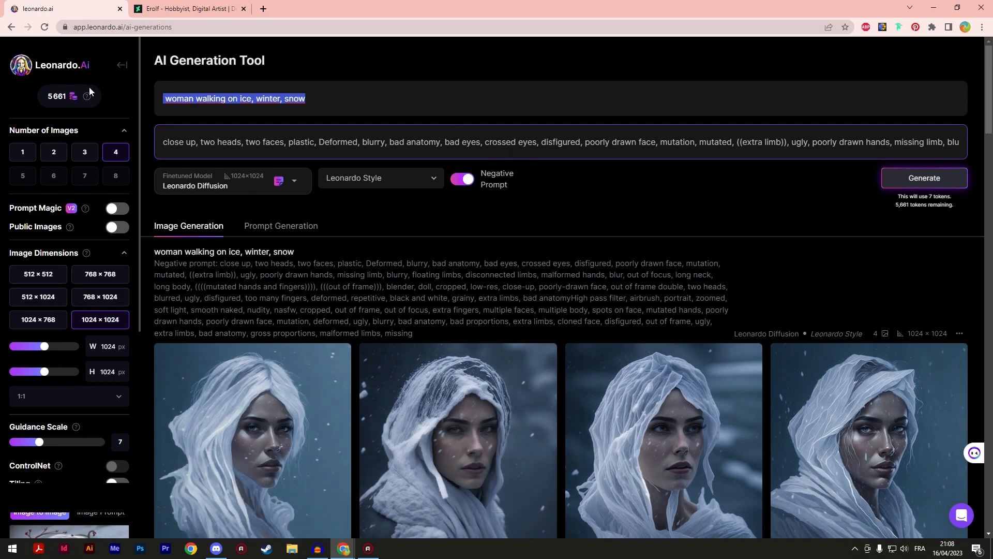
key(BackSpace)
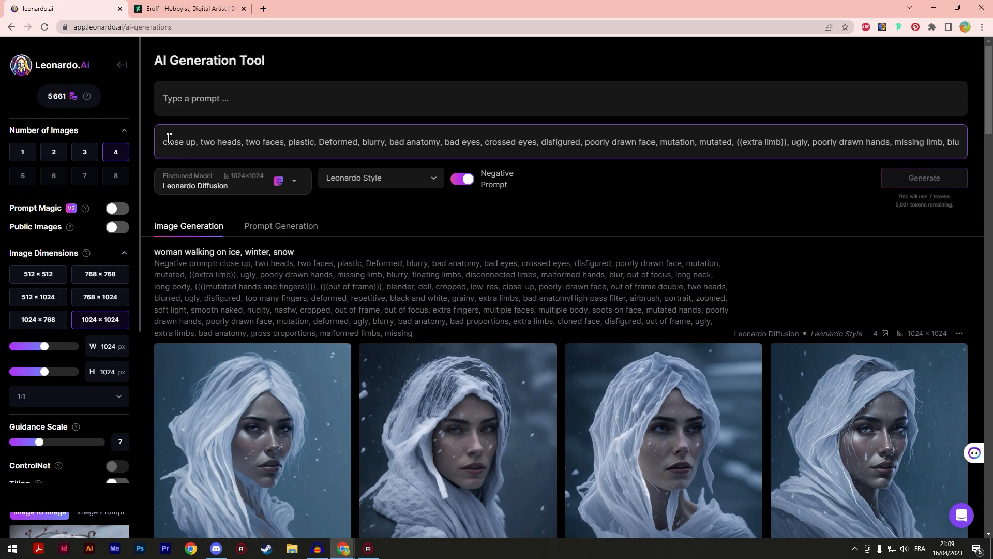
text(ramen)
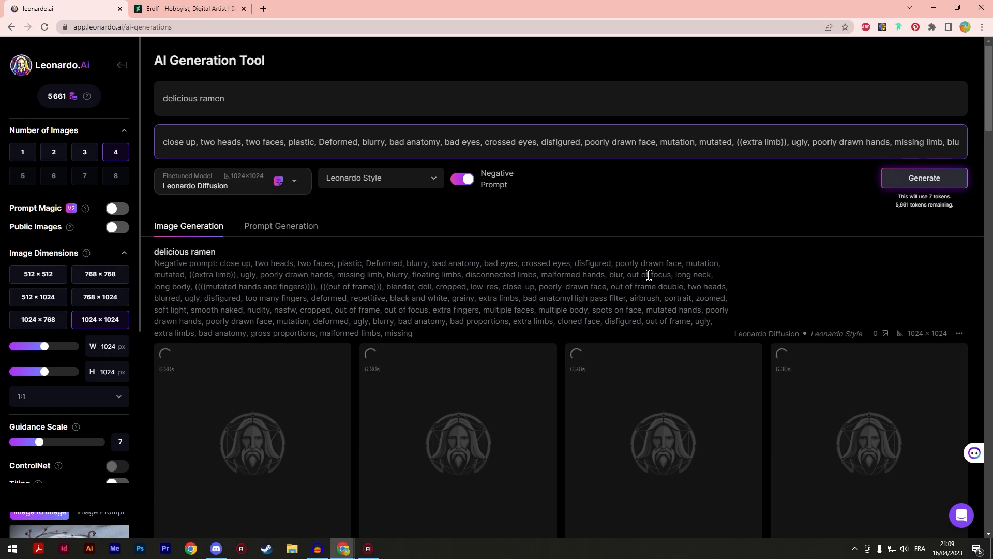
scroll(905, 399, down, 3)
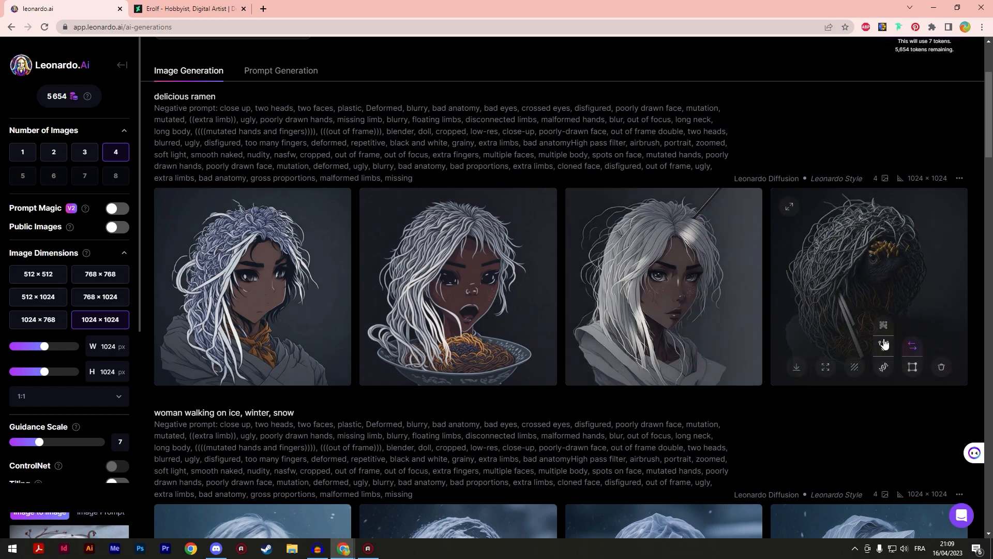
- Switch the input image mode from Image to Image to Image Prompt
scroll(65, 436, down, 4)
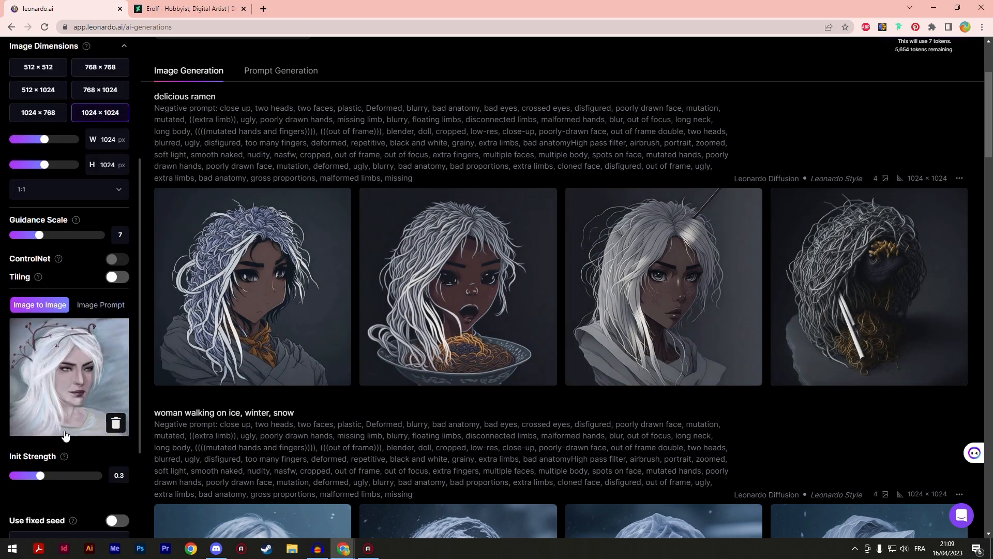
click(100, 305)
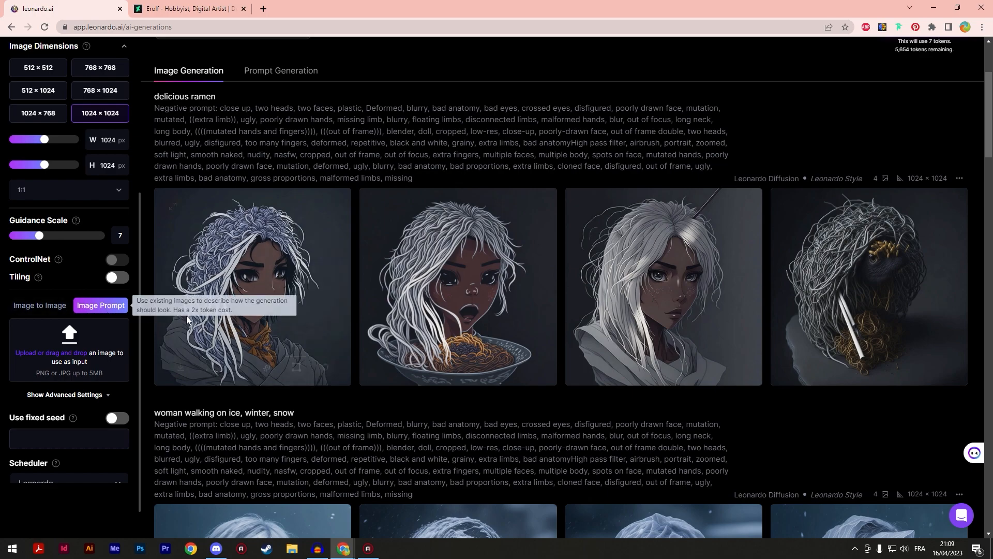
scroll(372, 321, up, 3)
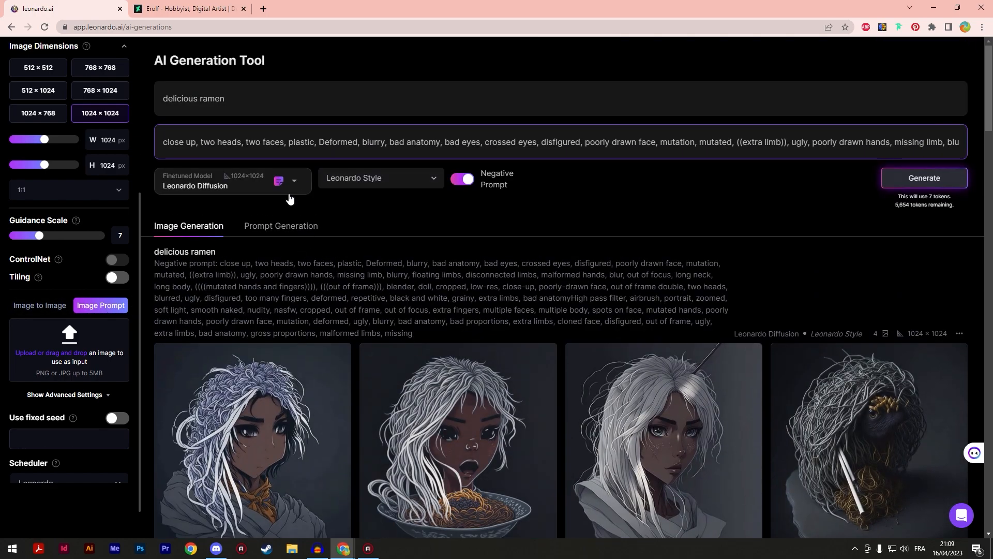
- Generate another four "delicious ramen" images with Leonardo Diffusion, viewing the earlier chopstick creature image enlarged while they render
click(925, 180)
scroll(648, 259, down, 4)
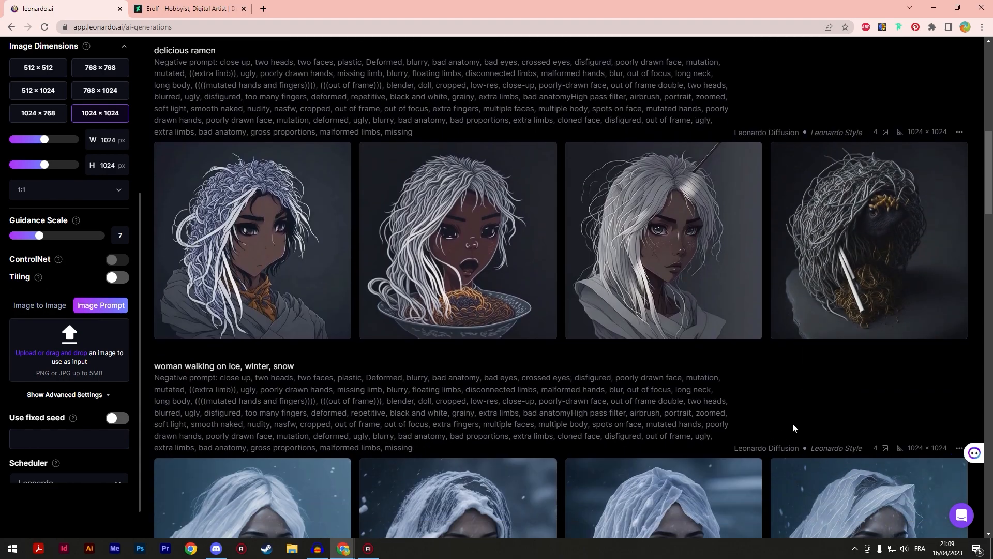
click(843, 260)
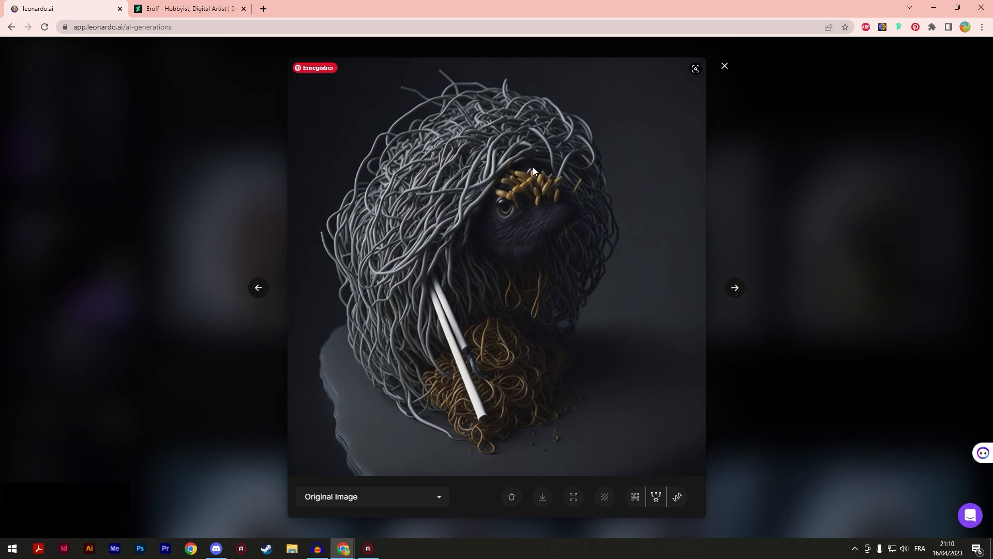
click(724, 65)
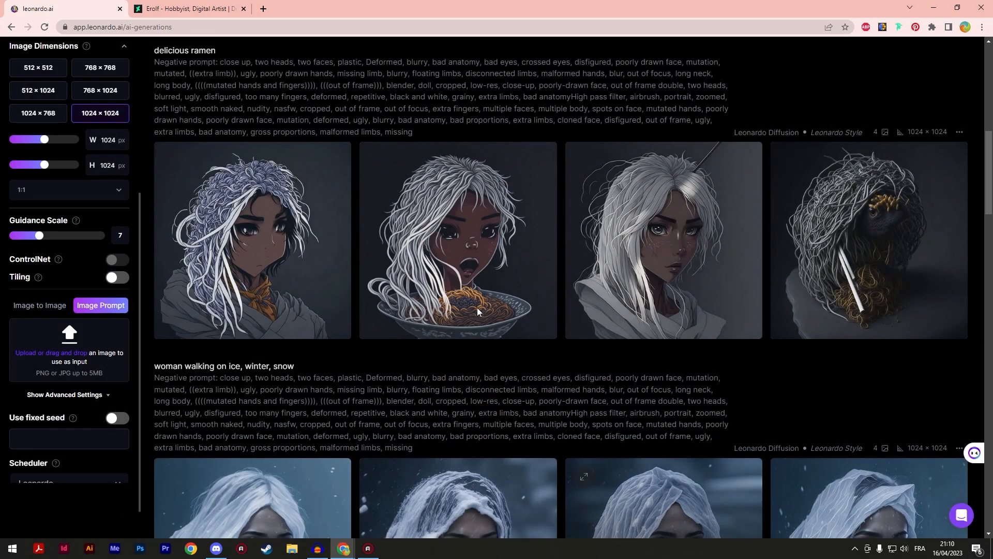
scroll(619, 335, up, 4)
scroll(869, 408, down, 2)
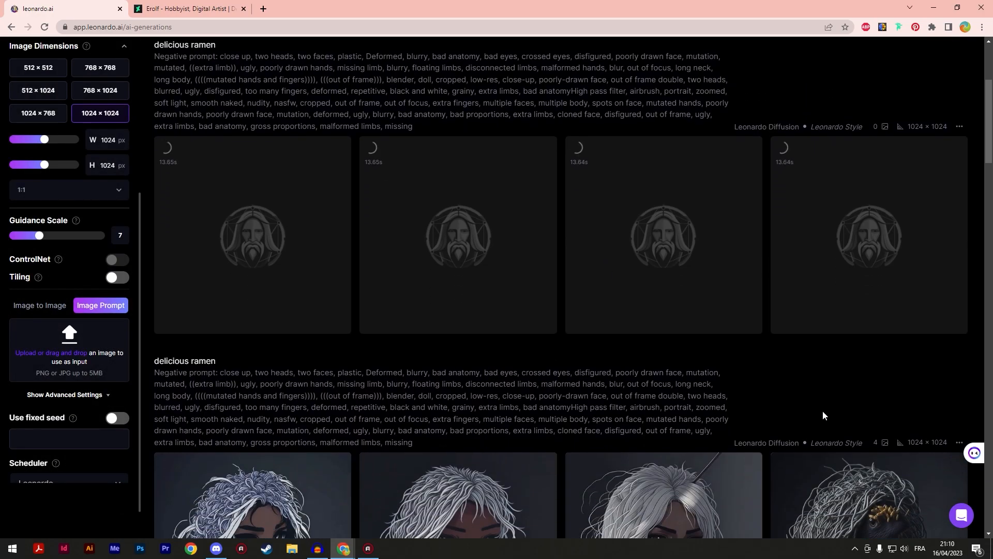
scroll(818, 411, up, 2)
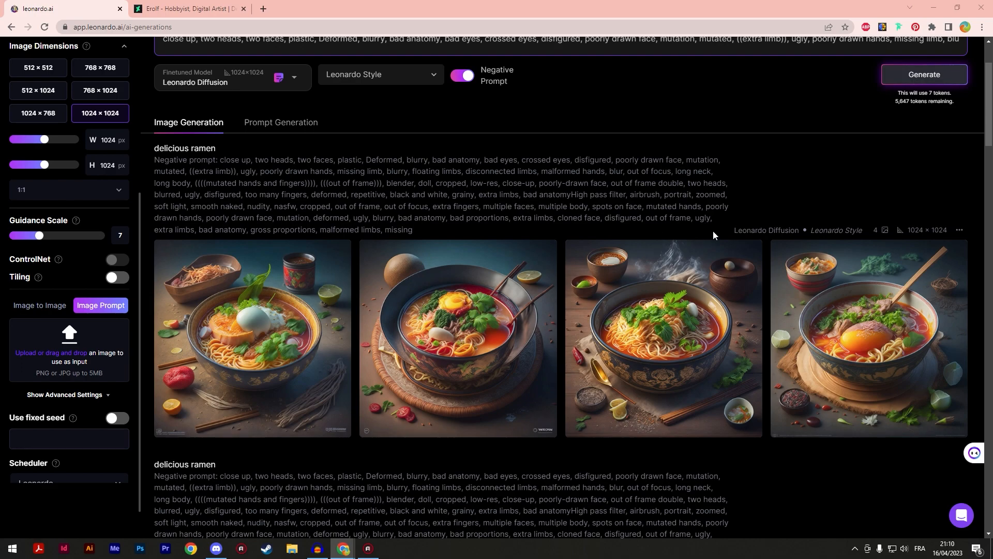
mouse_move(657, 302)
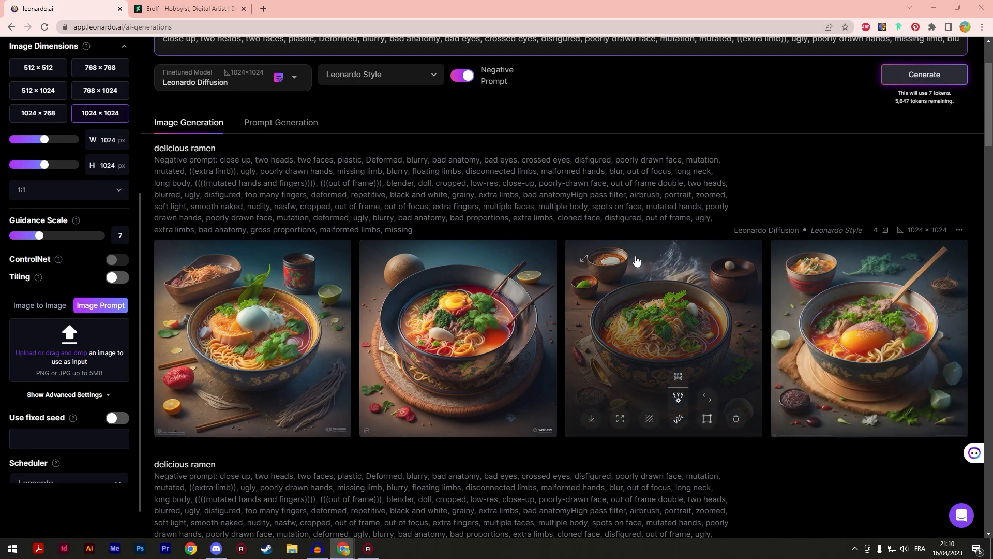
- Search the community finetuned models for "food" and choose Realistic Food v1 as the generation model
click(294, 80)
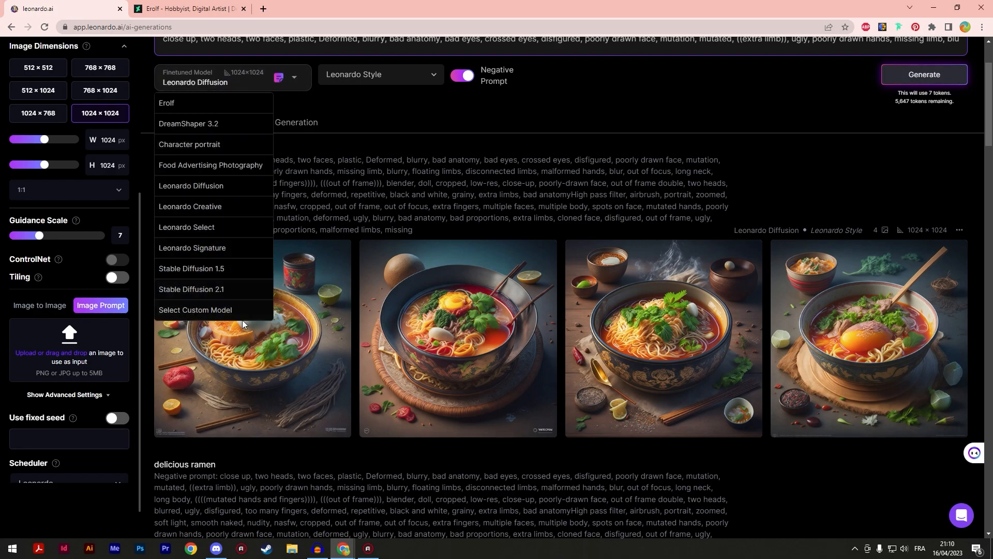
click(211, 311)
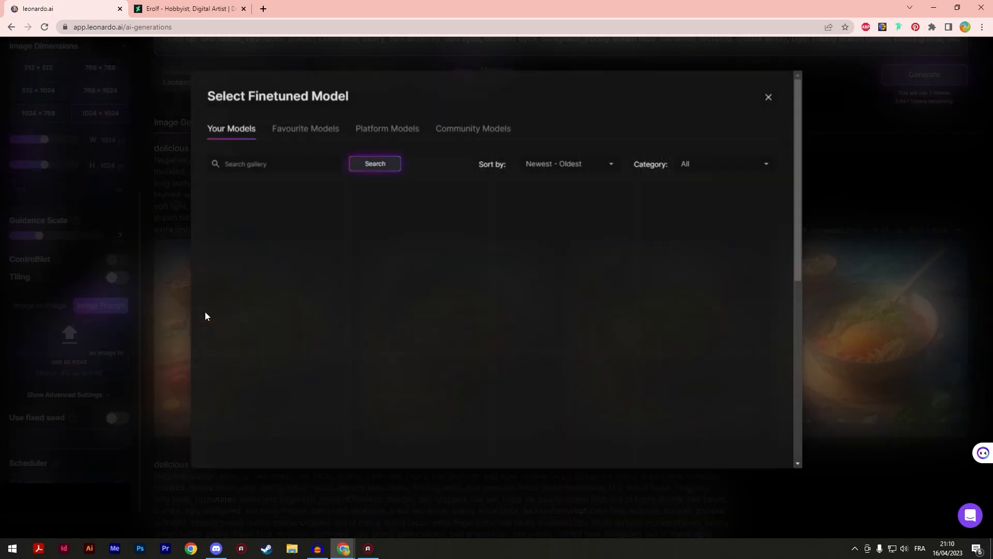
click(467, 130)
click(283, 163)
text(foo)
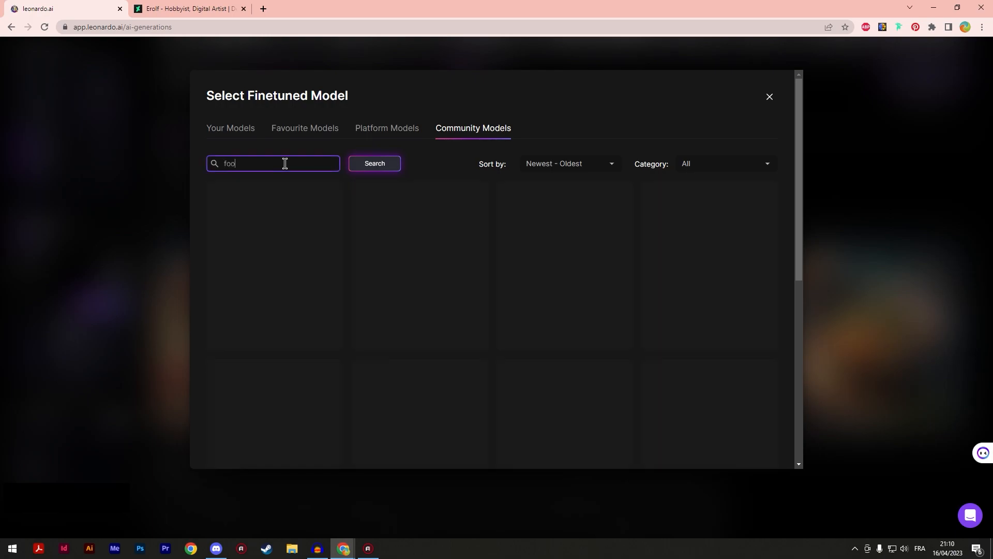
text(d)
click(374, 164)
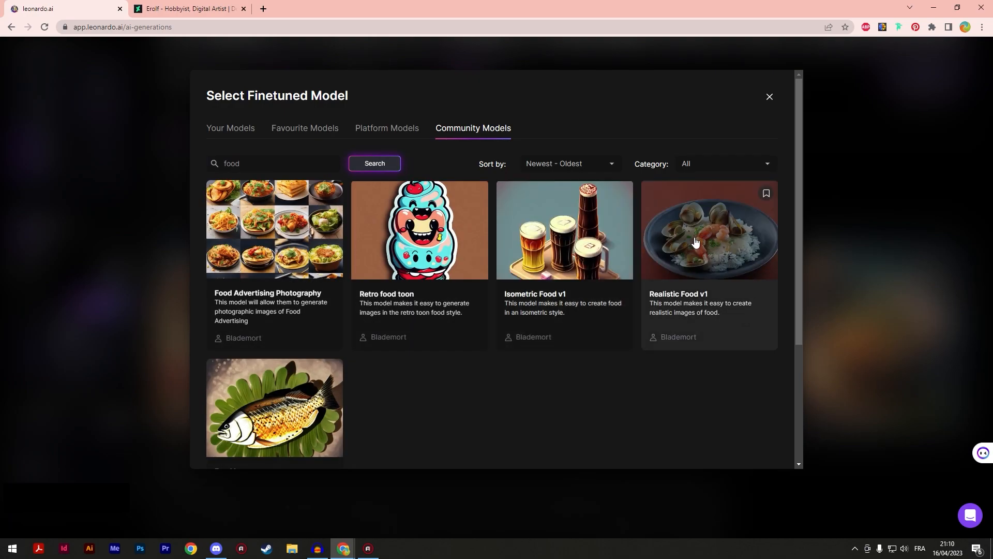
click(703, 239)
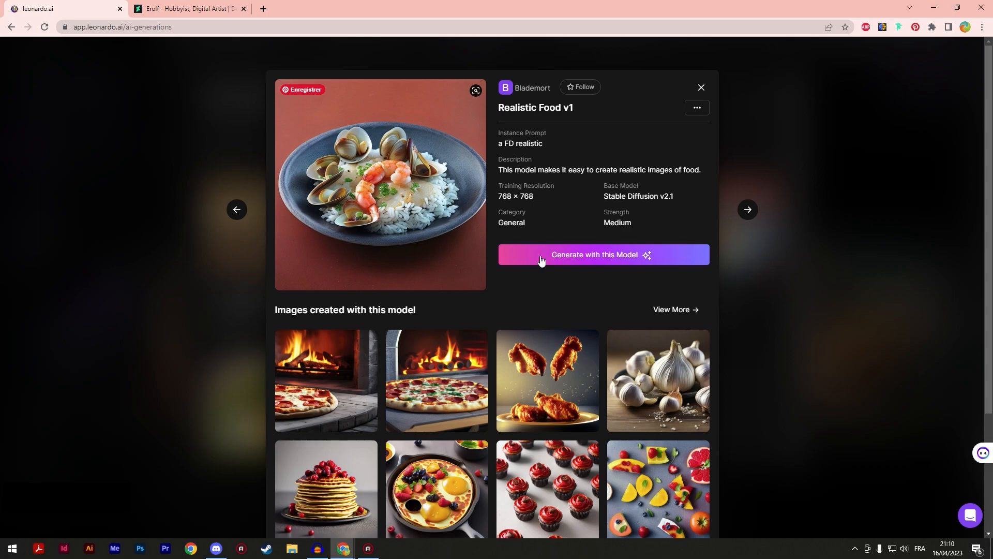
click(582, 260)
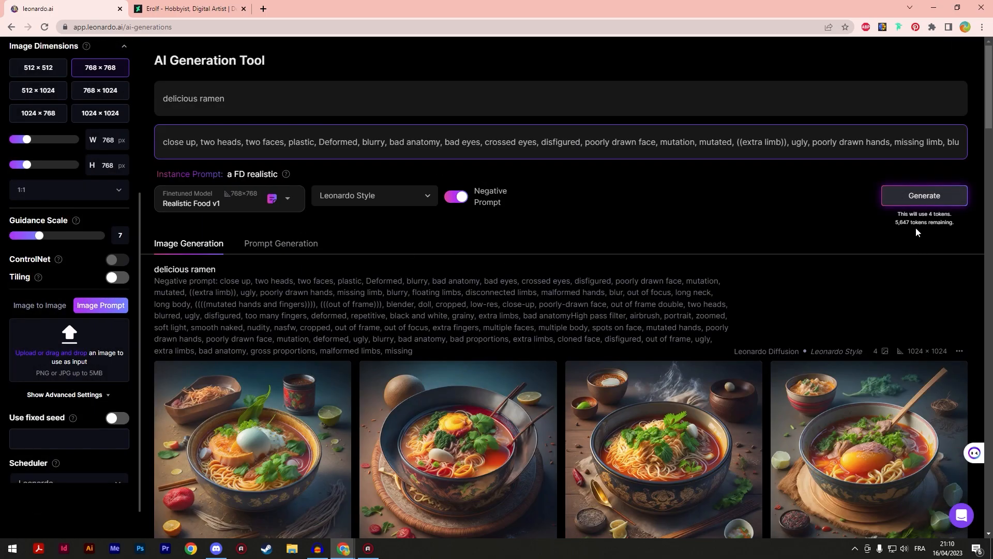
- Generate four "delicious ramen" images with Realistic Food v1 and compare them with the previous Leonardo Diffusion batch
click(904, 203)
scroll(831, 210, down, 10)
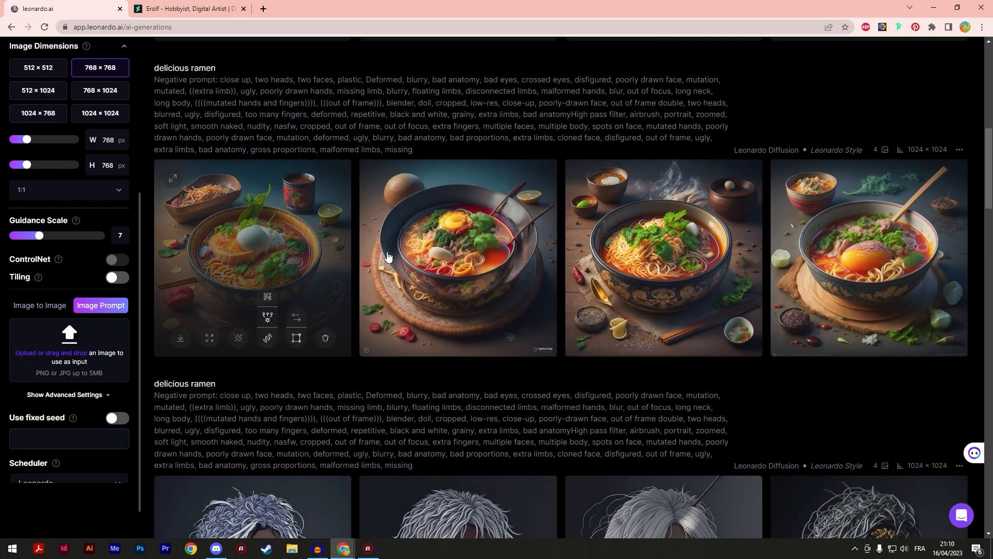
click(864, 252)
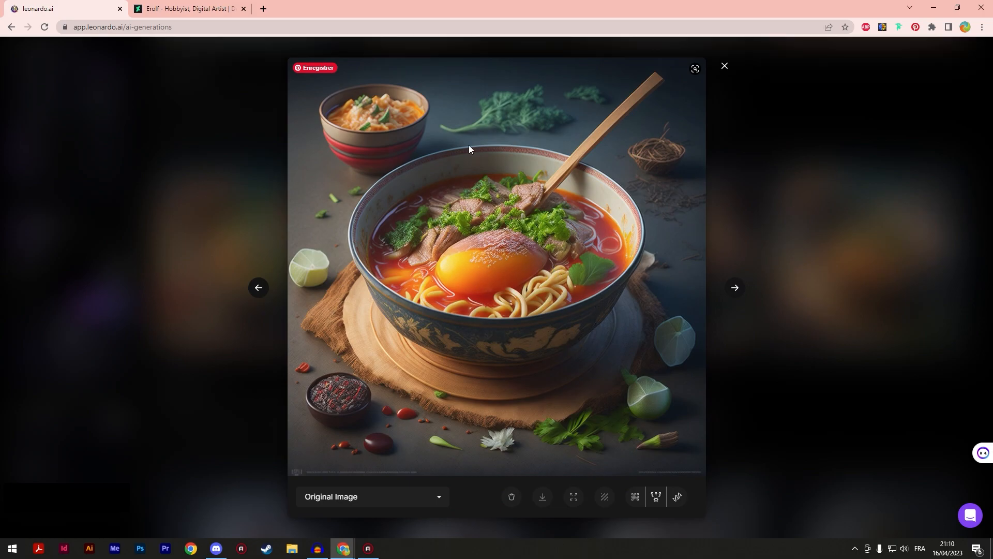
click(725, 67)
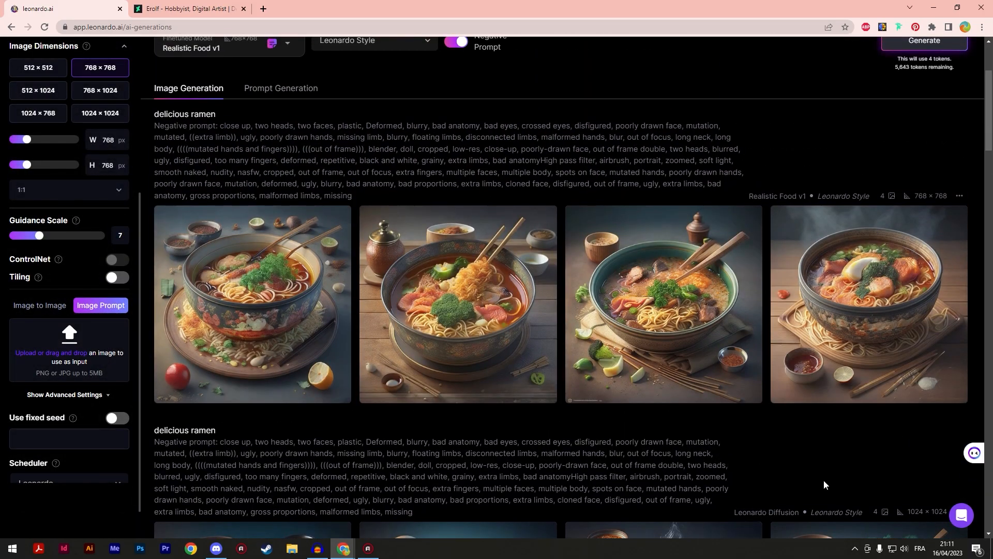
scroll(691, 450, down, 3)
scroll(385, 264, up, 3)
scroll(178, 148, up, 2)
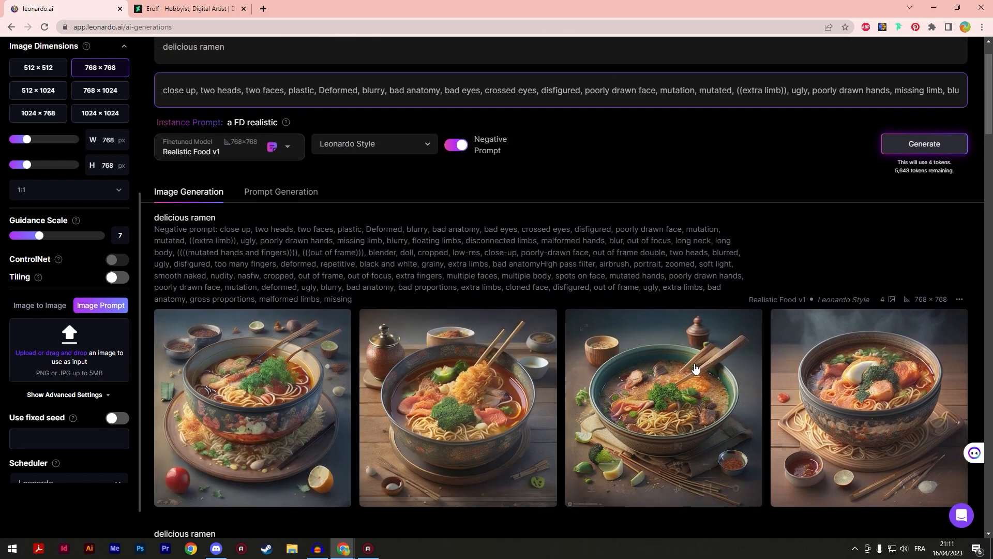
scroll(957, 362, down, 3)
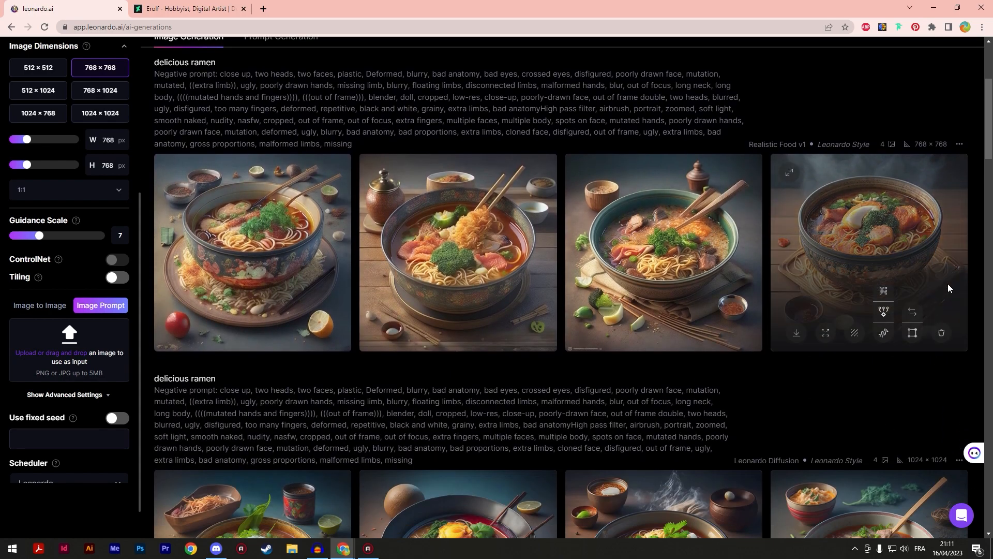
- Examine the fourth, third and second images of the Realistic Food v1 batch enlarged, one after another
click(874, 214)
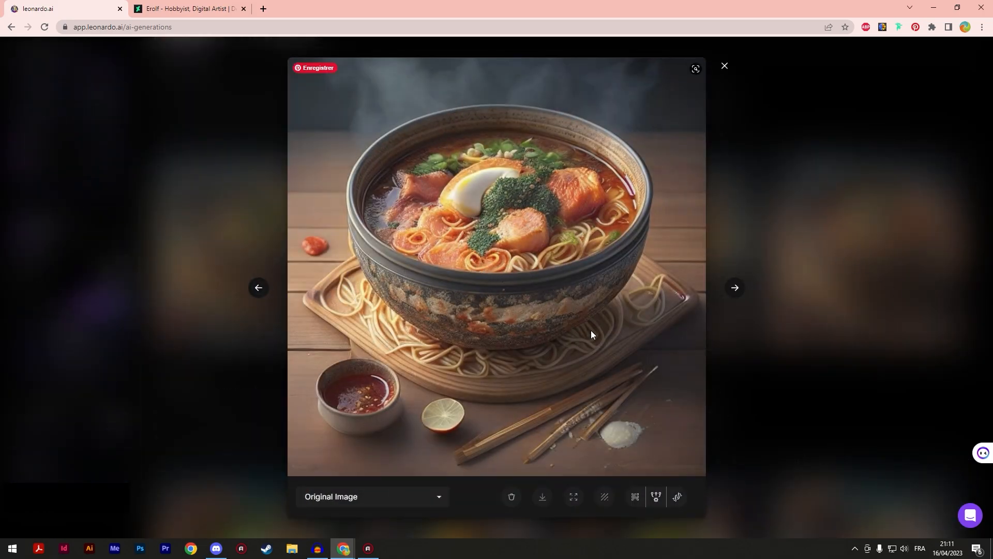
click(725, 66)
click(638, 212)
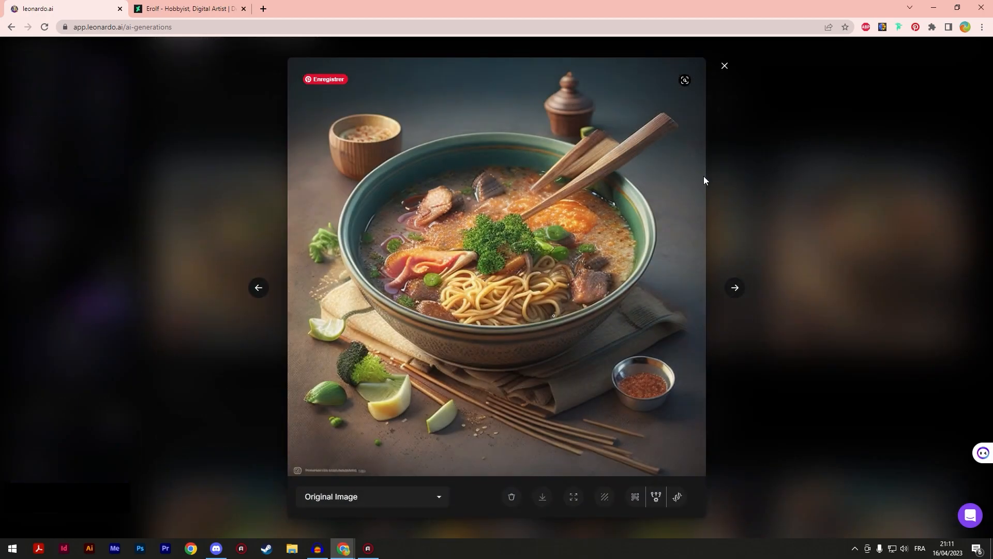
click(724, 66)
click(548, 283)
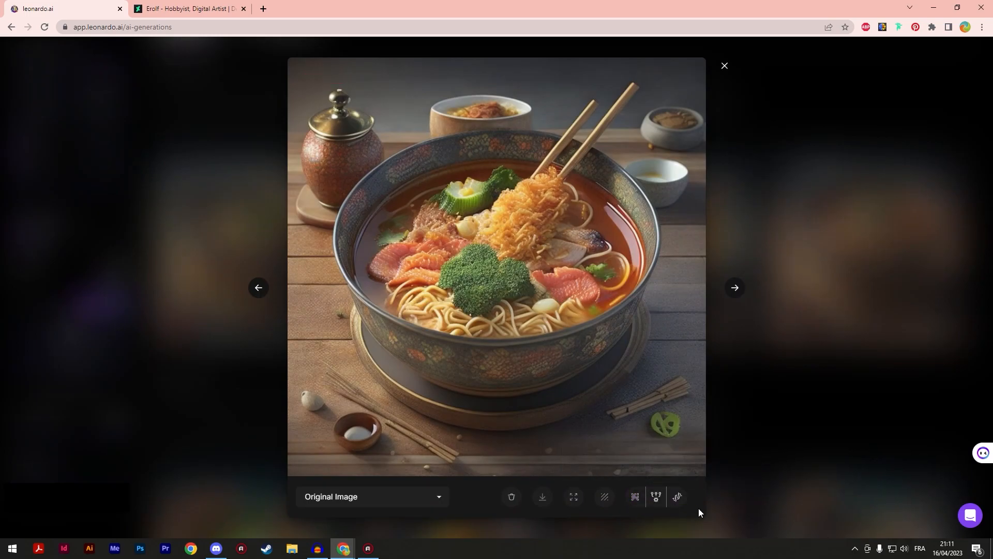
click(740, 414)
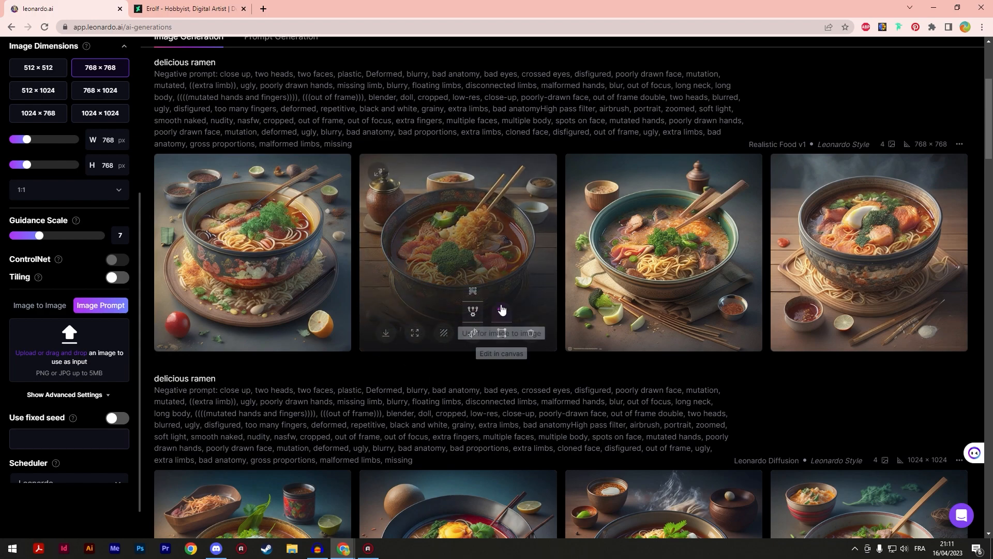
- Edit the second ramen image in the canvas, mask the area beyond the shorter chopstick's tip, and generate with the prompt "chopsticks"
click(503, 336)
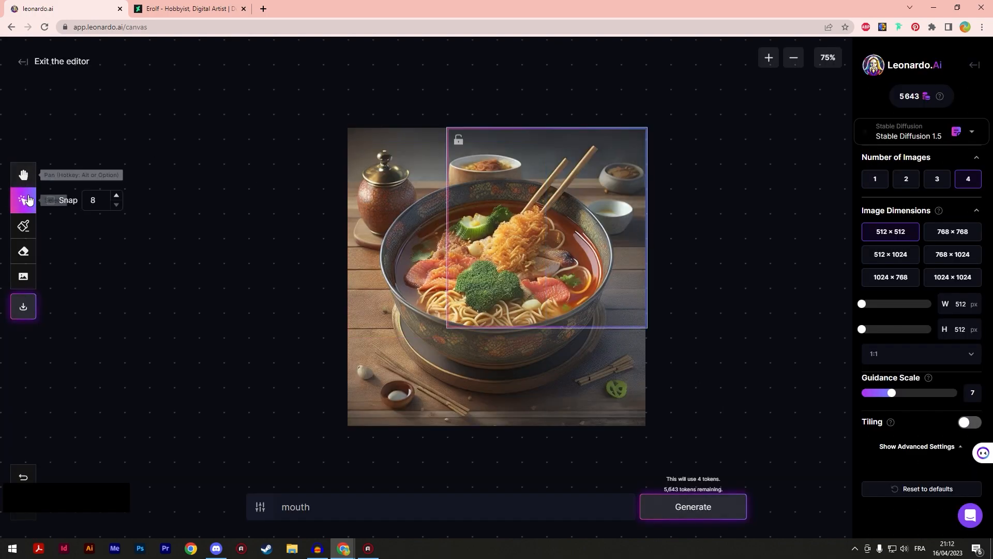
click(24, 226)
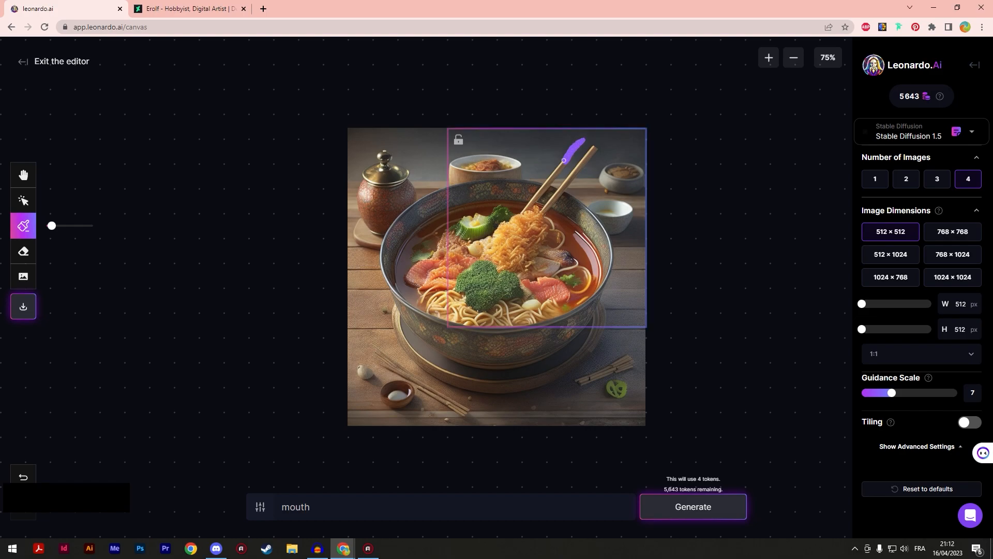
double_click(363, 514)
text(chopsticks)
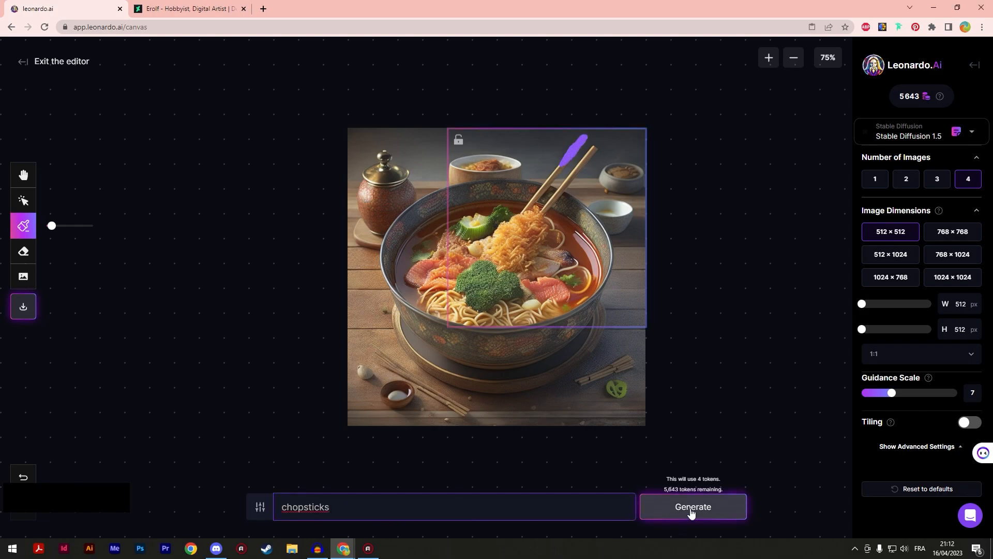
click(692, 508)
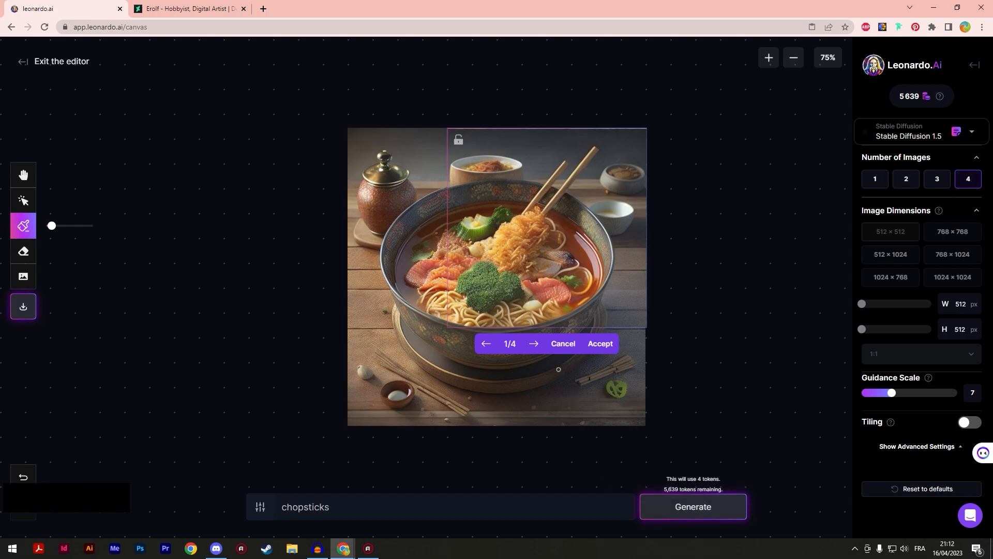
- Compare the four chopsticks variations and accept the fourth
click(533, 343)
click(533, 343)
click(532, 343)
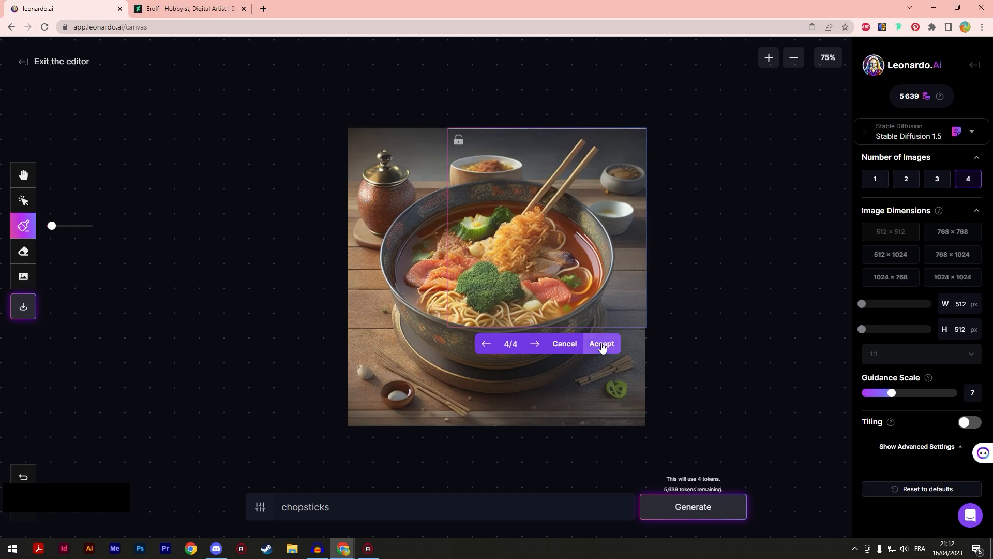
click(600, 343)
- Center the generation frame over the bowl and replace the masked meat pieces with an accepted "grill meat" generation
drag(482, 327, 424, 359)
click(24, 225)
drag(406, 274, 466, 264)
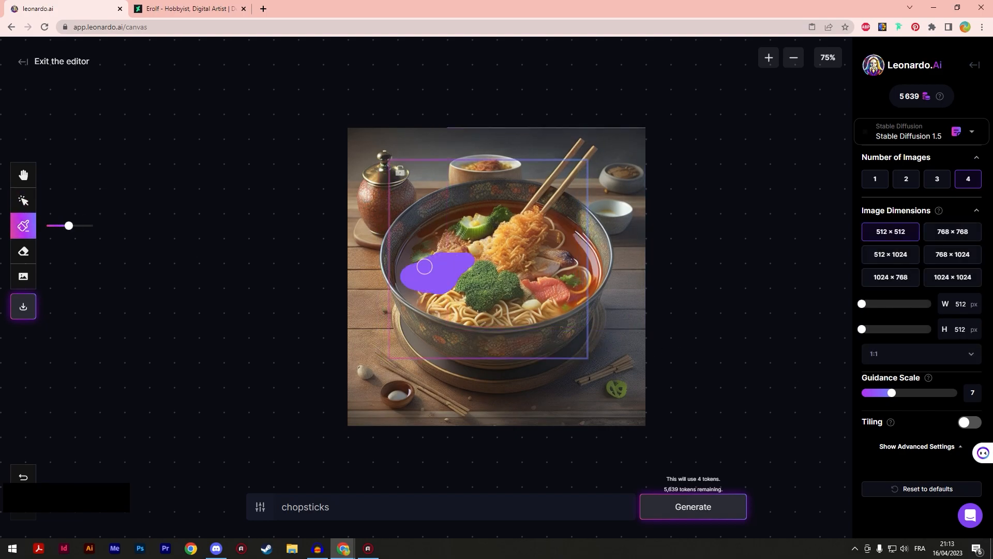
drag(525, 287, 564, 290)
text(grill meat)
click(664, 495)
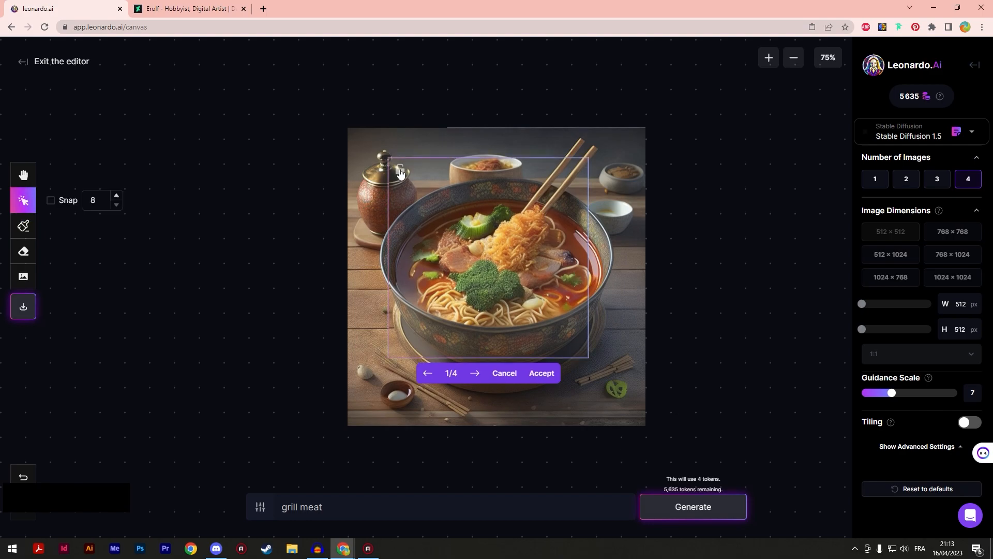
click(540, 372)
- Mask the fried topping under the chopsticks and generate replacements with the prompt "chicken fries"
key(d)
mouse_move(536, 211)
mouse_down()
mouse_move(526, 253)
mouse_move(517, 233)
mouse_up()
text(chicken fries)
click(672, 509)
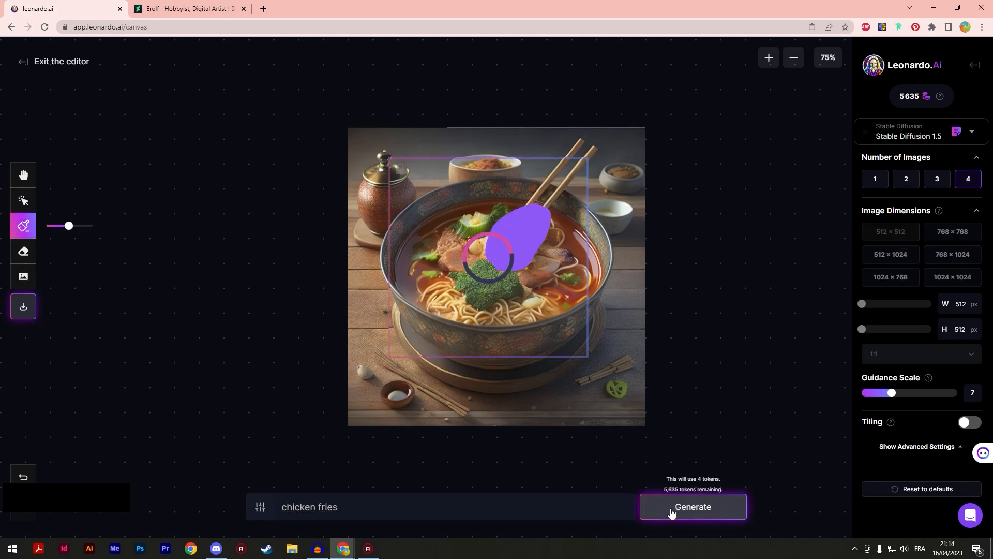
- Discard the generated topping variations, generate a new batch with the same prompt, and accept one of its variations
click(507, 372)
click(686, 516)
double_click(476, 372)
click(476, 373)
click(542, 372)
- Move the generation frame over the lower-right table area, replace the masked loose sticks using the prompt "table", and accept the second variation
click(23, 200)
drag(473, 180, 492, 267)
mouse_move(481, 176)
mouse_down()
mouse_move(468, 202)
mouse_move(485, 204)
mouse_up()
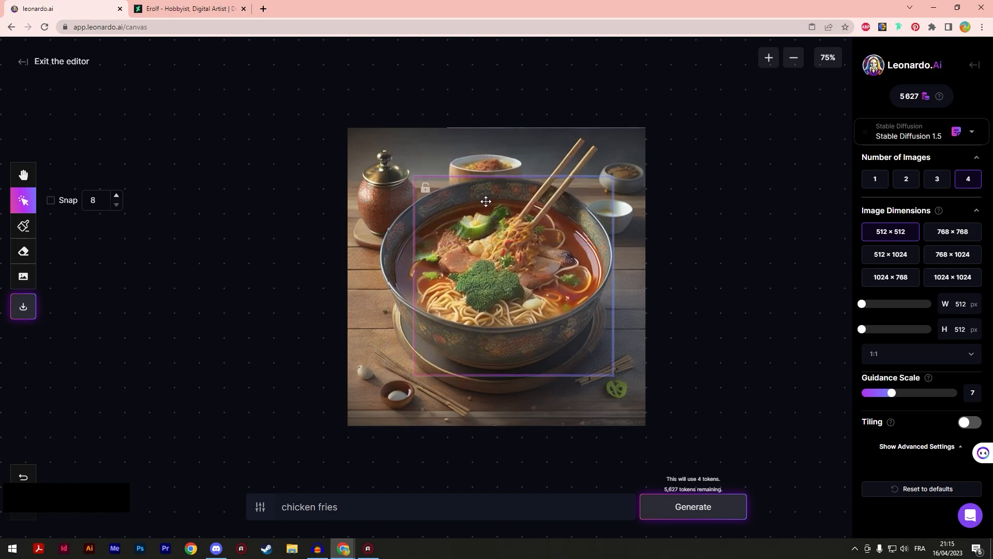
click(23, 225)
click(23, 252)
click(23, 226)
drag(581, 381, 635, 359)
text(table)
click(688, 508)
click(530, 434)
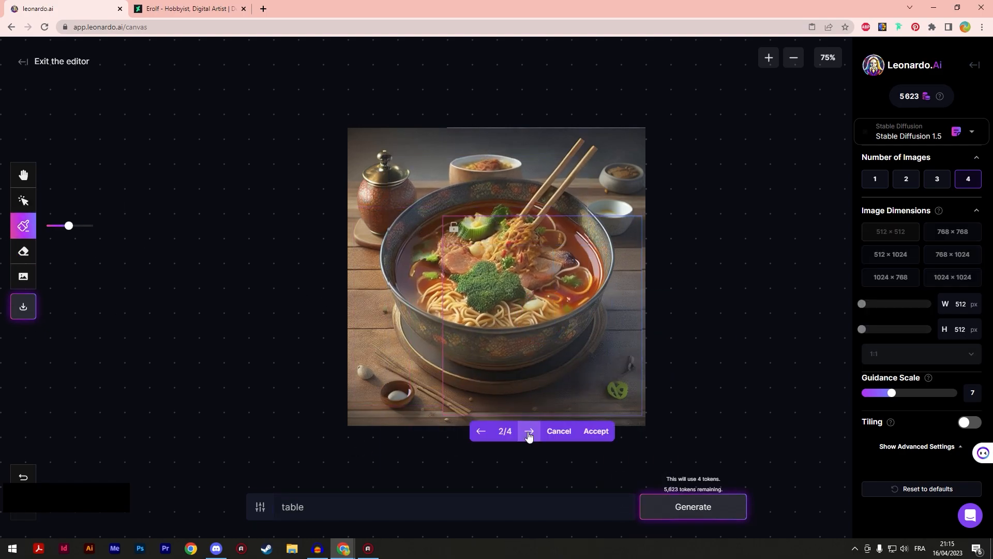
click(596, 431)
- Lock the generation frame and inspect the retouched ramen image at 100% zoom
click(23, 200)
click(454, 228)
click(769, 57)
click(23, 175)
click(793, 58)
click(23, 200)
click(667, 341)
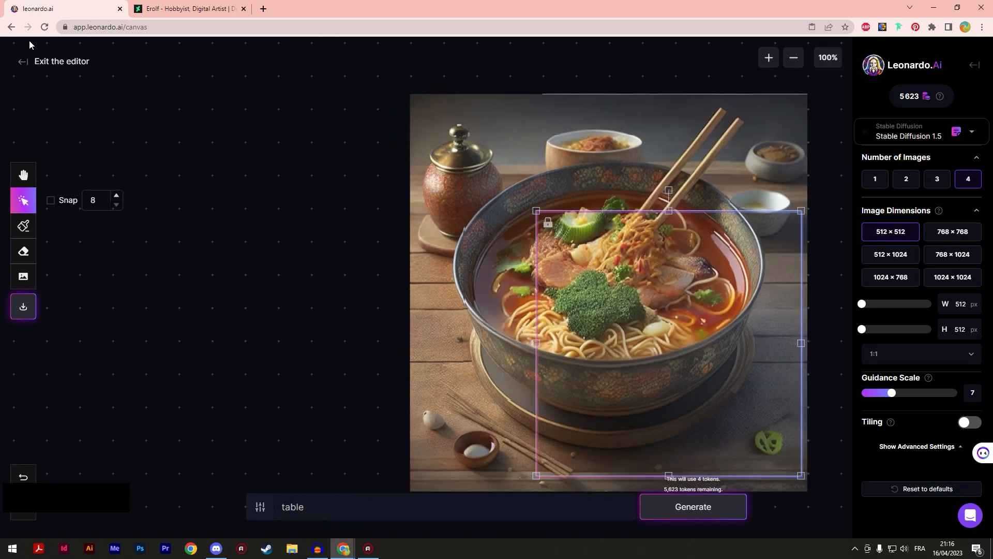
- Exit the canvas editor and return to the image input settings of the AI image generation tool
click(22, 61)
click(539, 95)
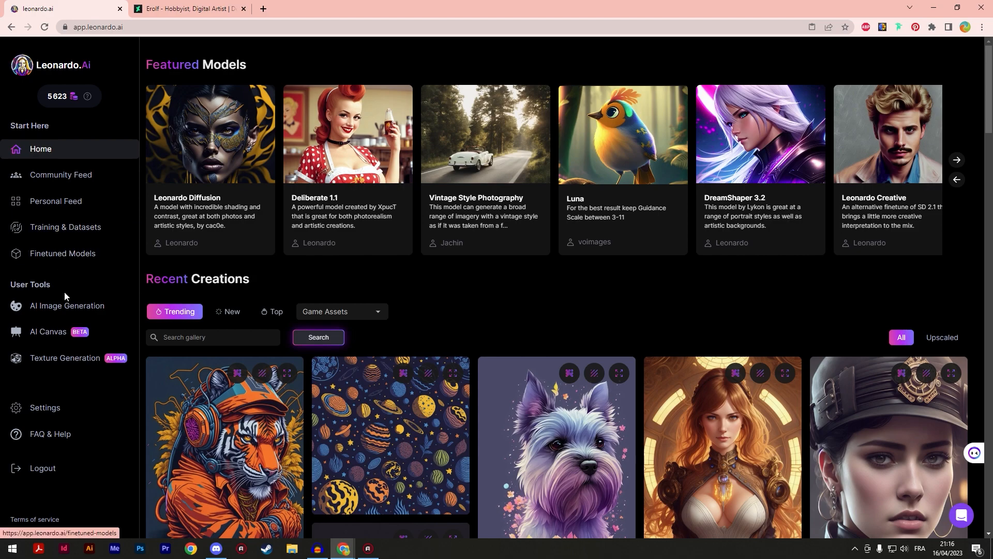
click(66, 306)
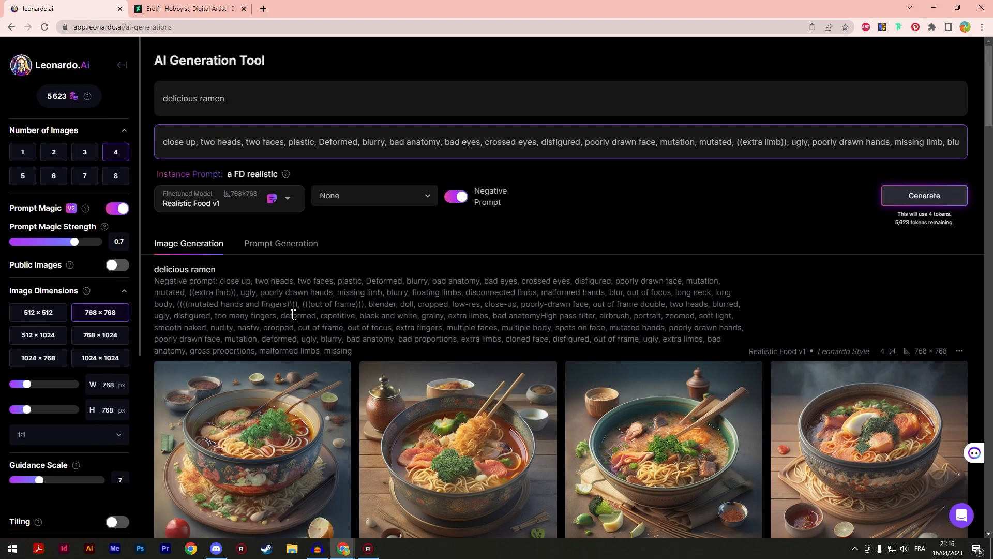
scroll(45, 251, down, 3)
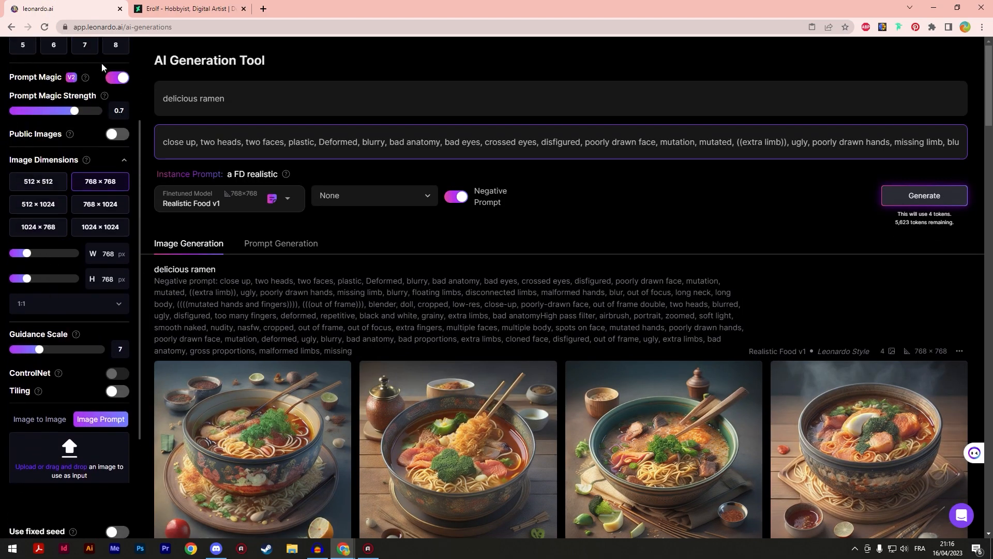
- Reopen the ramen image in AI Canvas and check the available sources for importing an image
scroll(101, 61, up, 3)
click(120, 70)
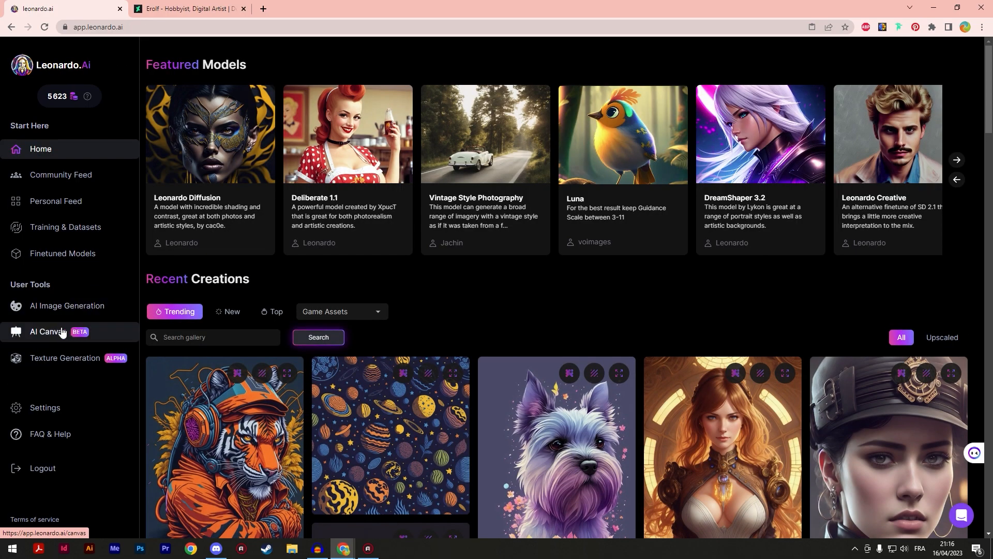
click(67, 329)
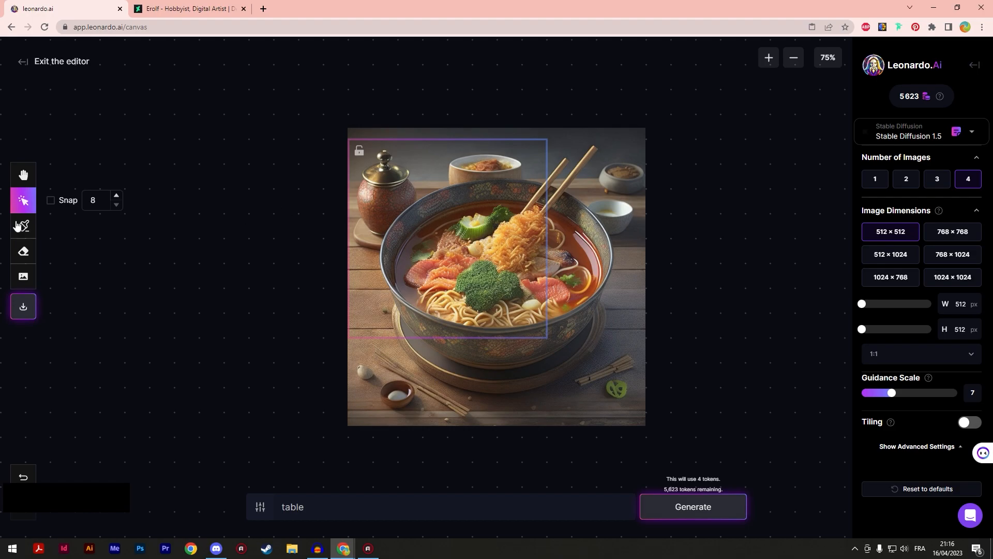
click(24, 283)
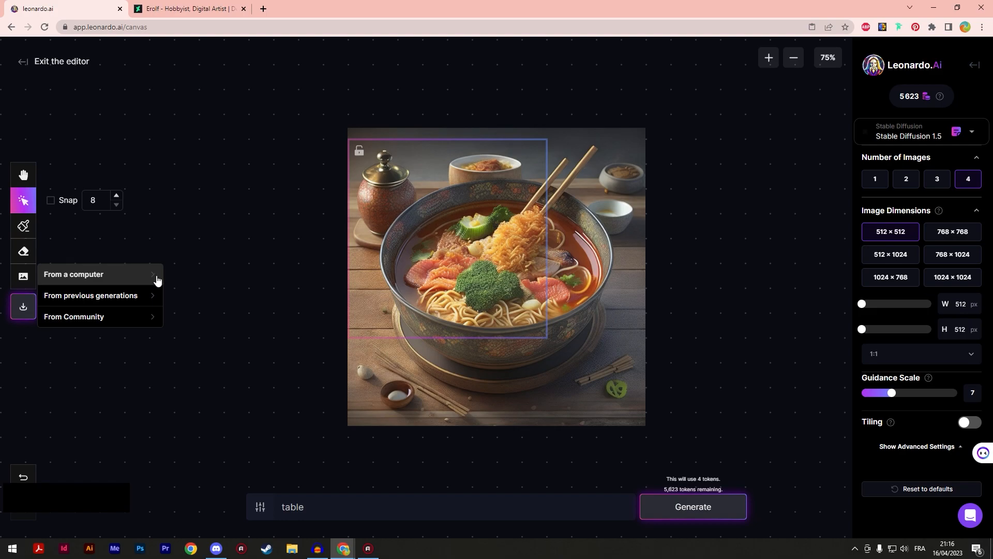
click(324, 243)
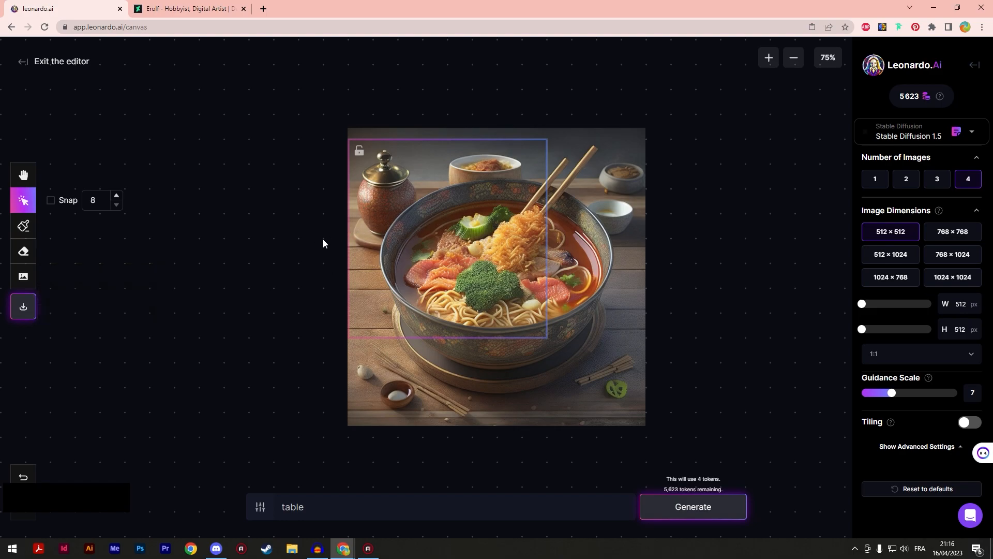
- Try to extend the ramen image past its upper-left edge with the prompt "table", reviewing the variations and cancelling them
drag(376, 141, 179, 128)
click(682, 505)
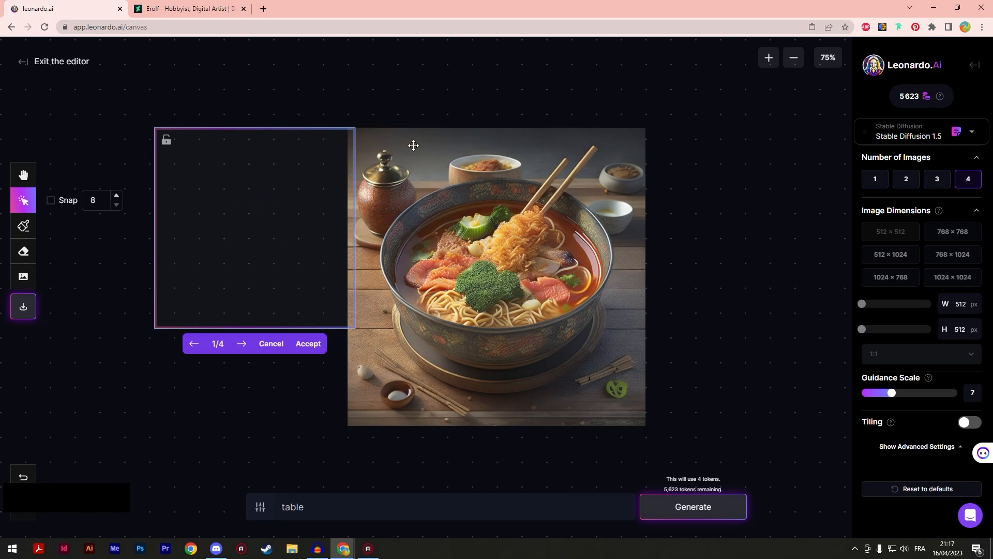
click(243, 344)
click(243, 344)
click(243, 344)
click(243, 343)
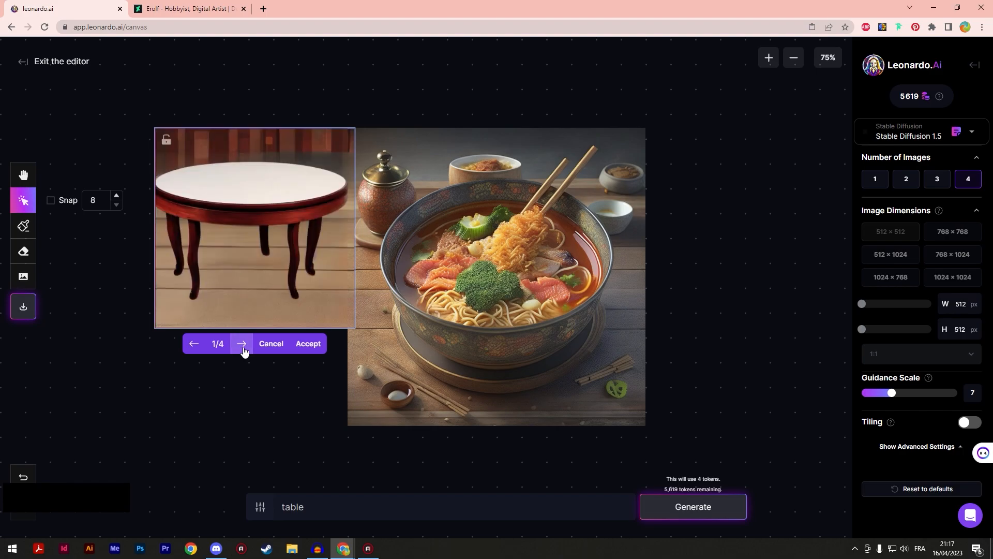
click(279, 344)
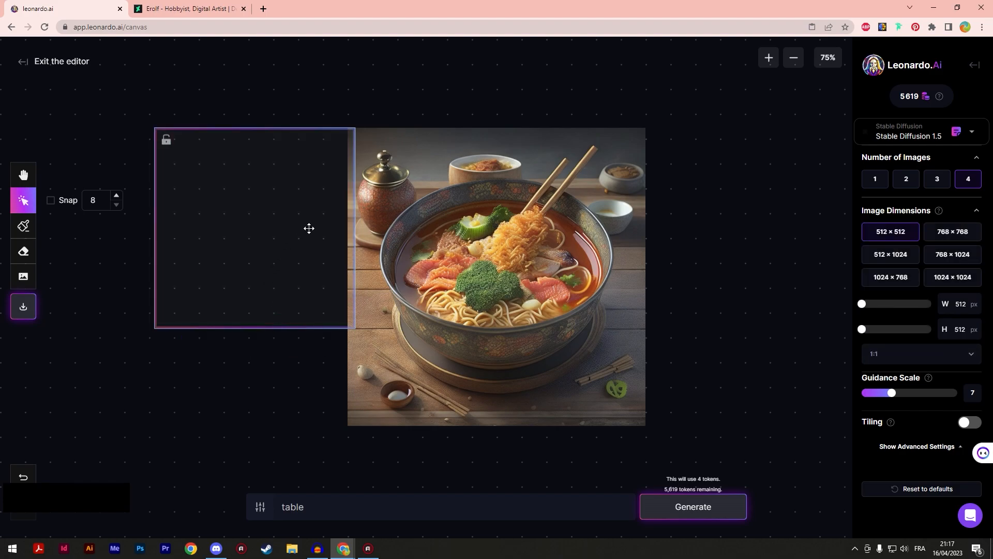
- Try generating the same upper-left extension with the prompt "nothing", review its variations, and cancel them
drag(313, 511, 267, 506)
text(nothing)
click(728, 513)
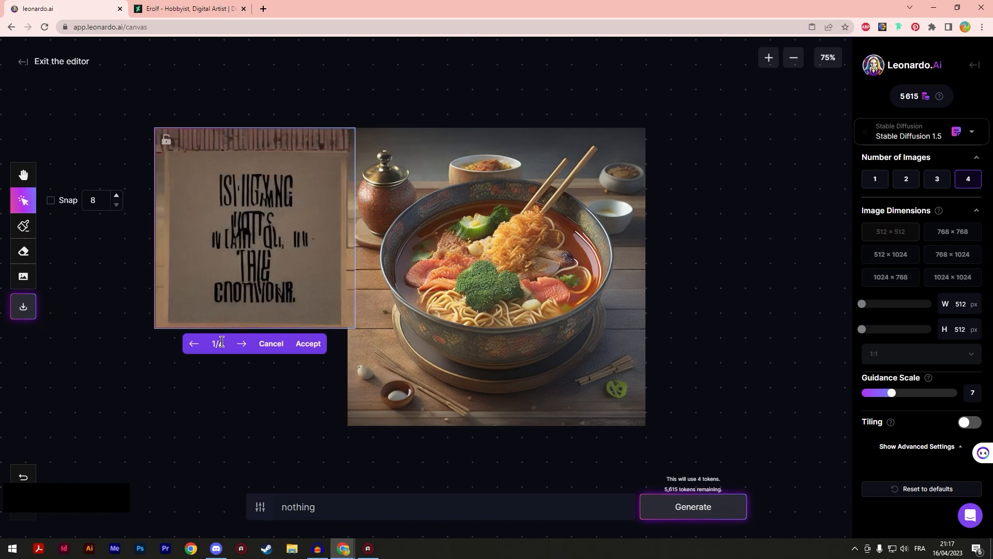
click(241, 344)
click(241, 344)
click(241, 344)
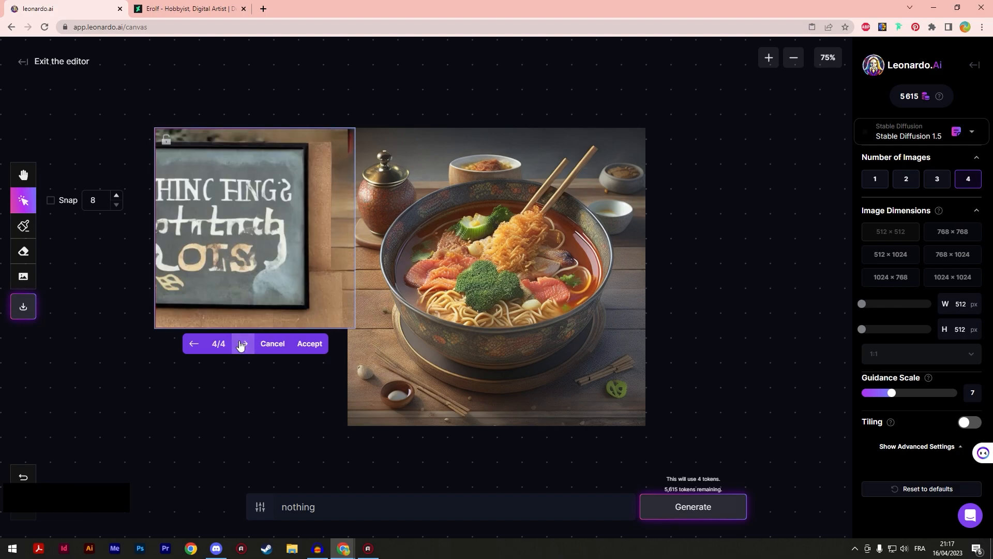
click(241, 344)
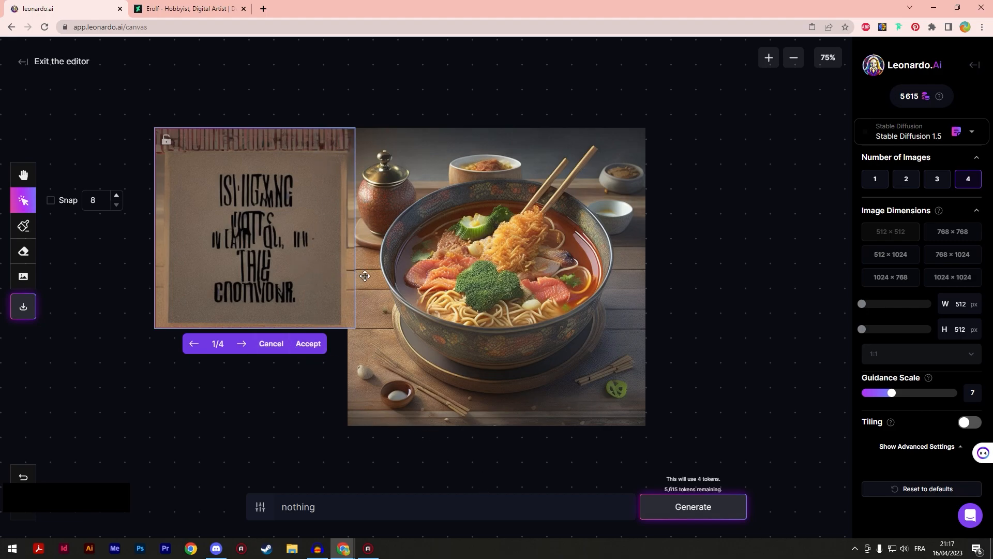
click(272, 344)
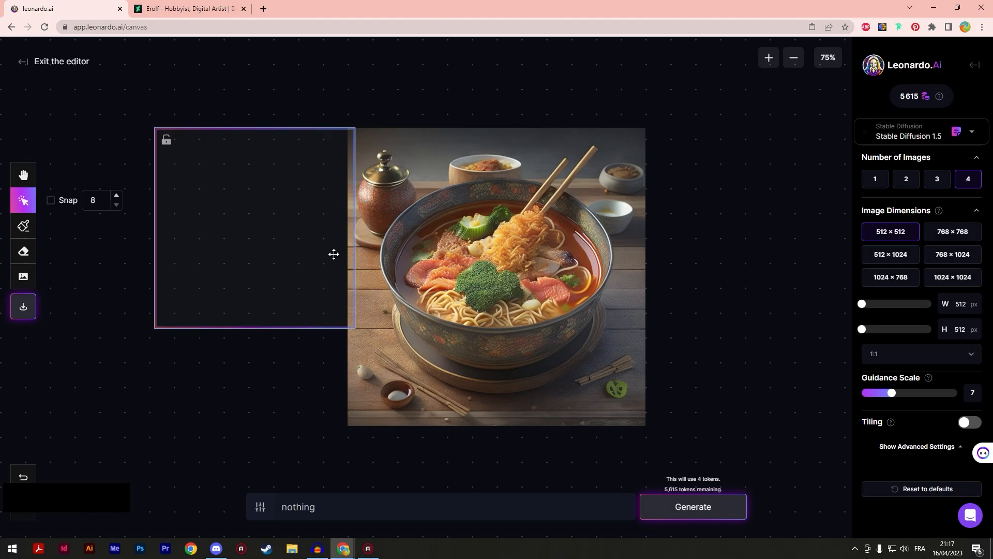
- Move the generation frame down beside the image's lower-left edge and browse the community feed for a canvas input image
drag(354, 251, 354, 349)
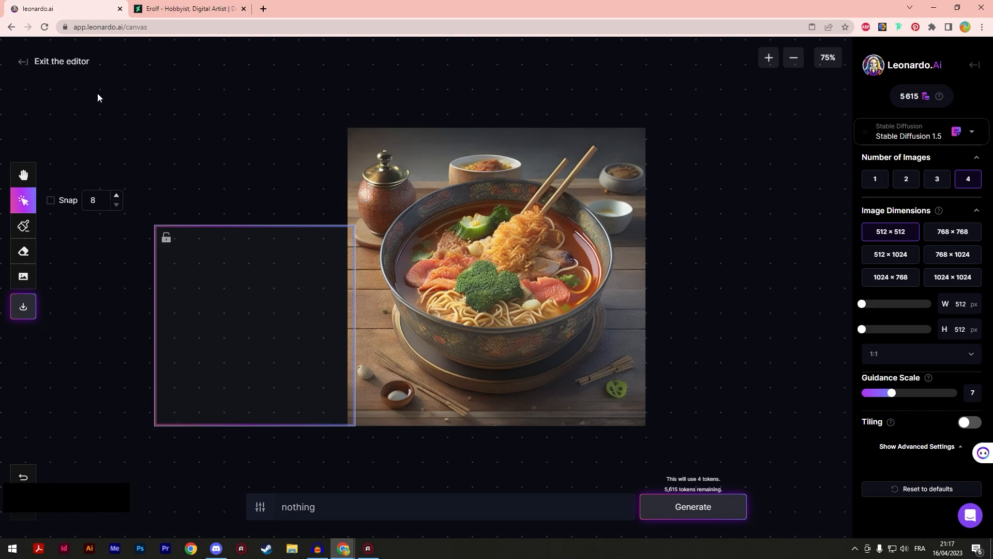
click(23, 278)
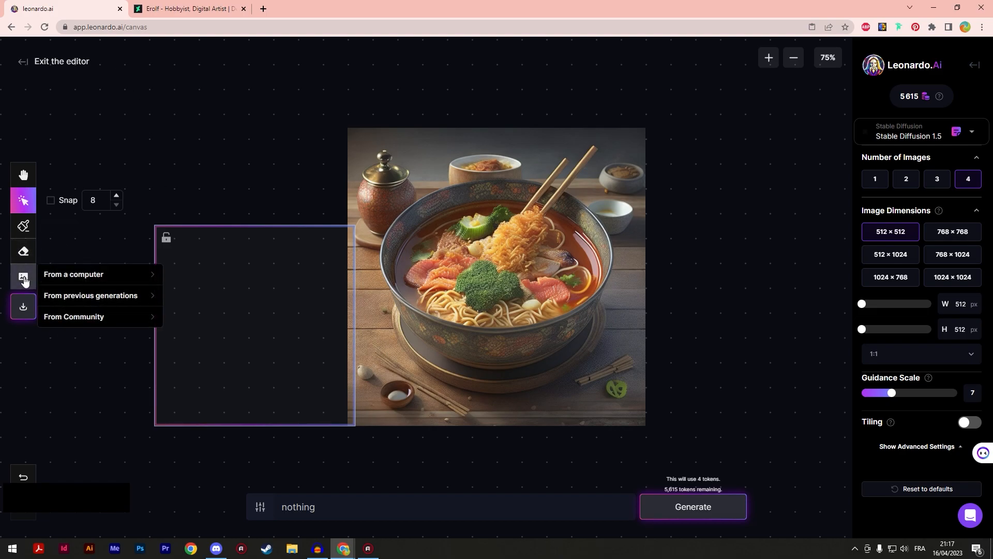
click(79, 317)
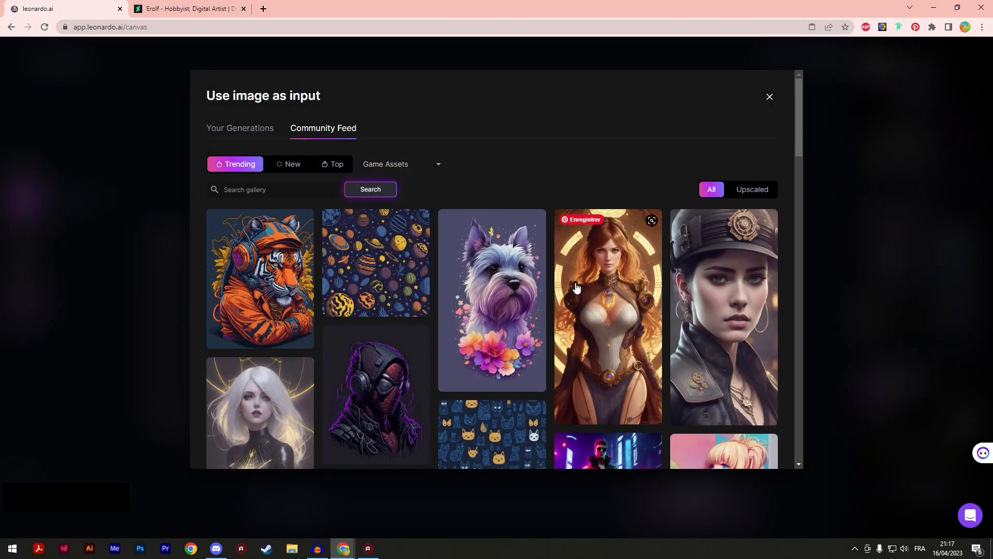
scroll(523, 336, down, 2)
scroll(528, 337, down, 6)
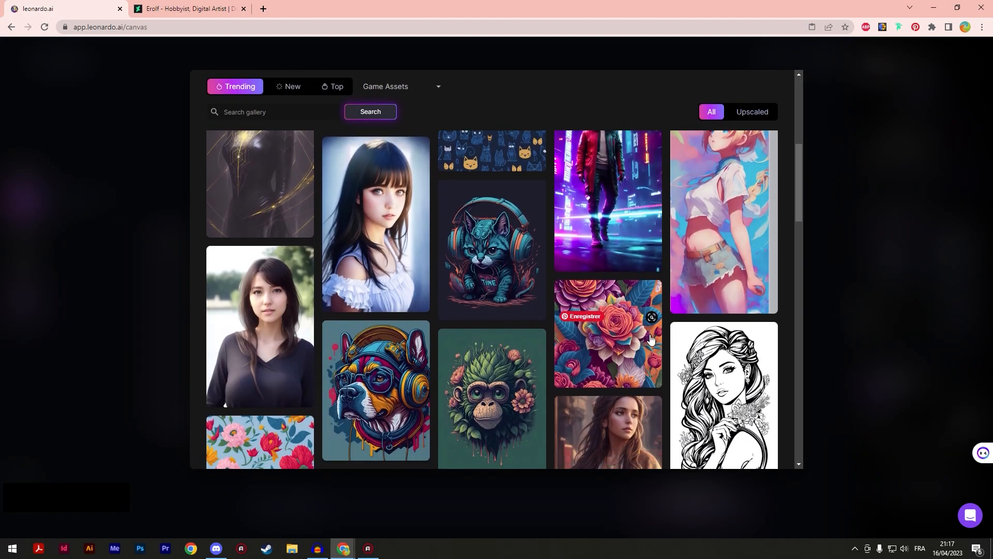
scroll(374, 277, up, 3)
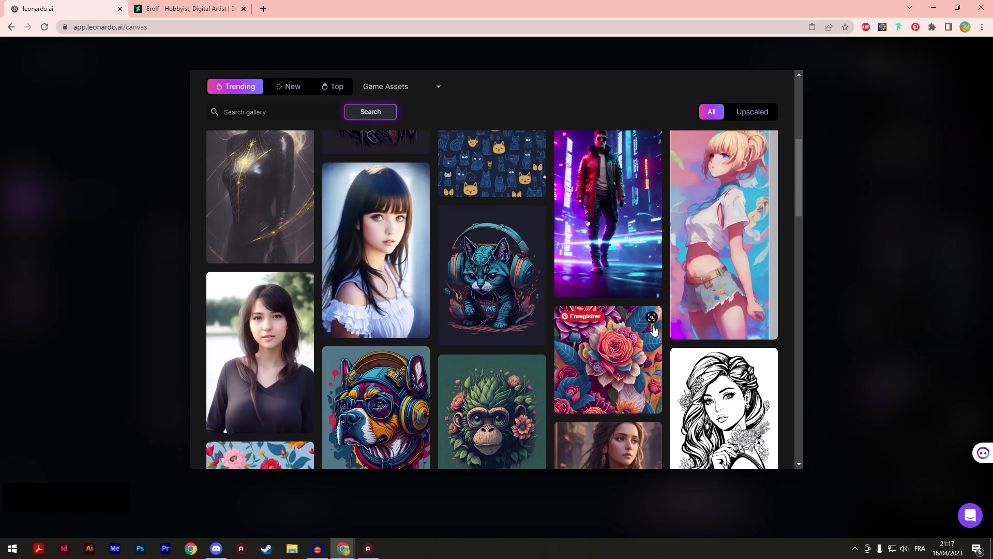
scroll(724, 321, up, 5)
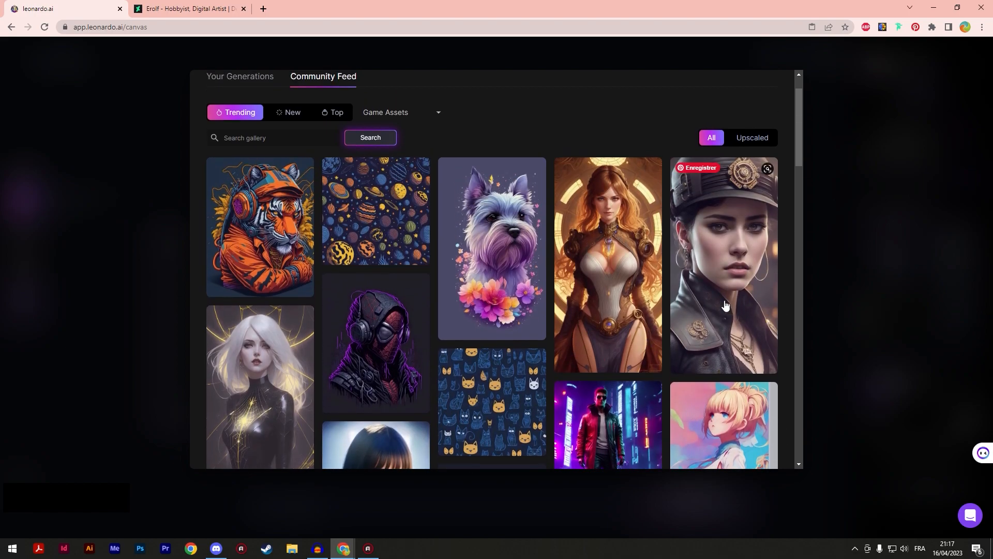
scroll(548, 289, down, 5)
scroll(546, 291, down, 4)
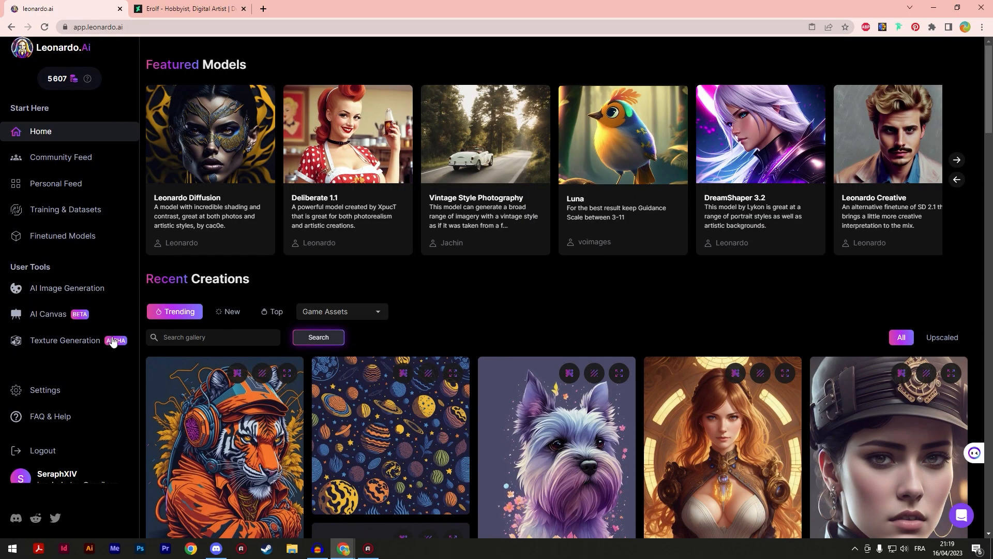
- Open the 3D Texture Generation page, followed by the account settings
click(86, 341)
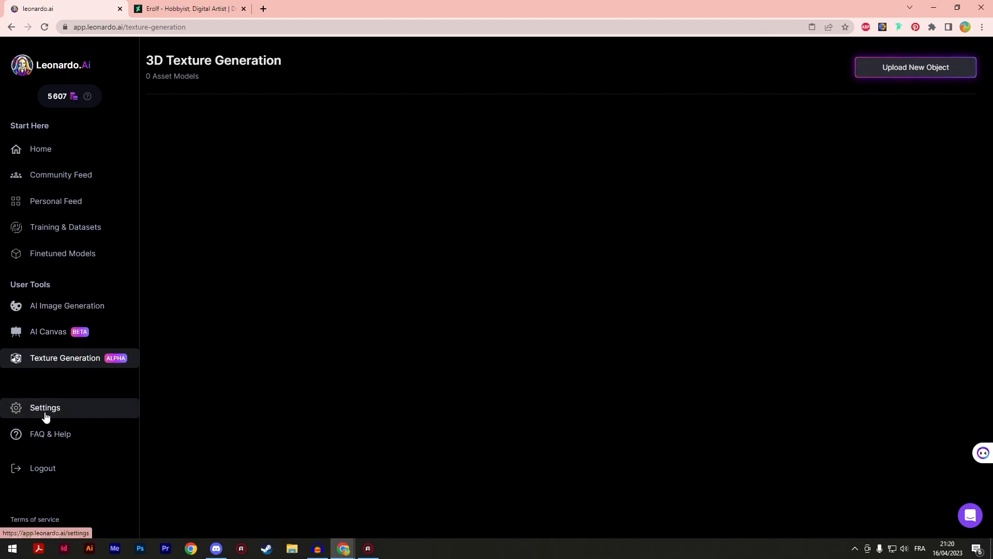
click(64, 410)
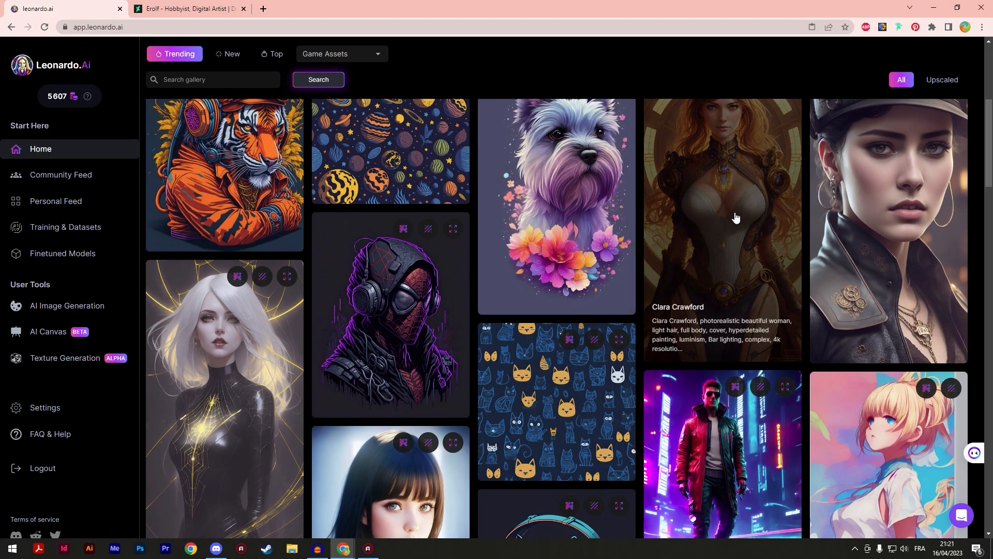
- Browse the trending community creations on the home page and return to the featured models
scroll(213, 189, down, 2)
scroll(213, 188, down, 2)
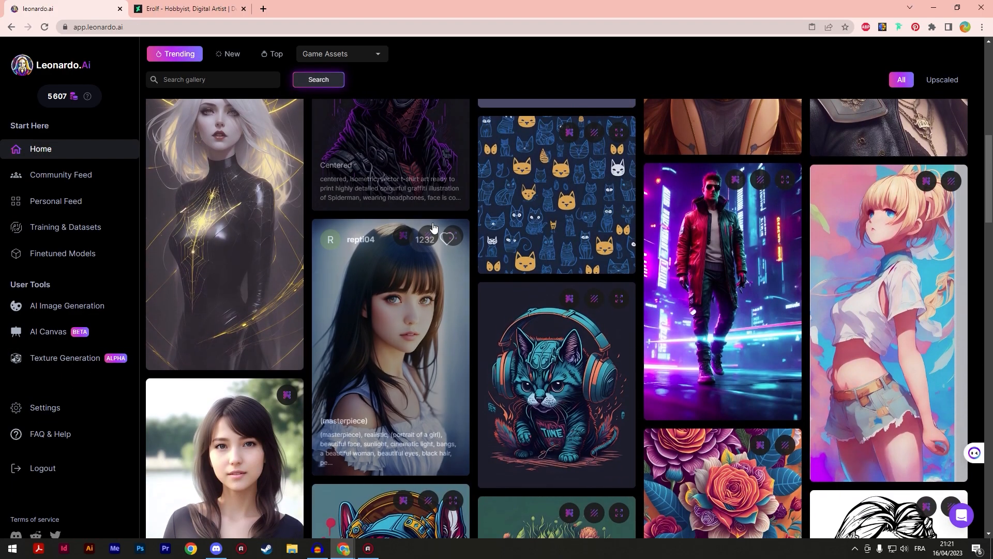
scroll(399, 266, up, 8)
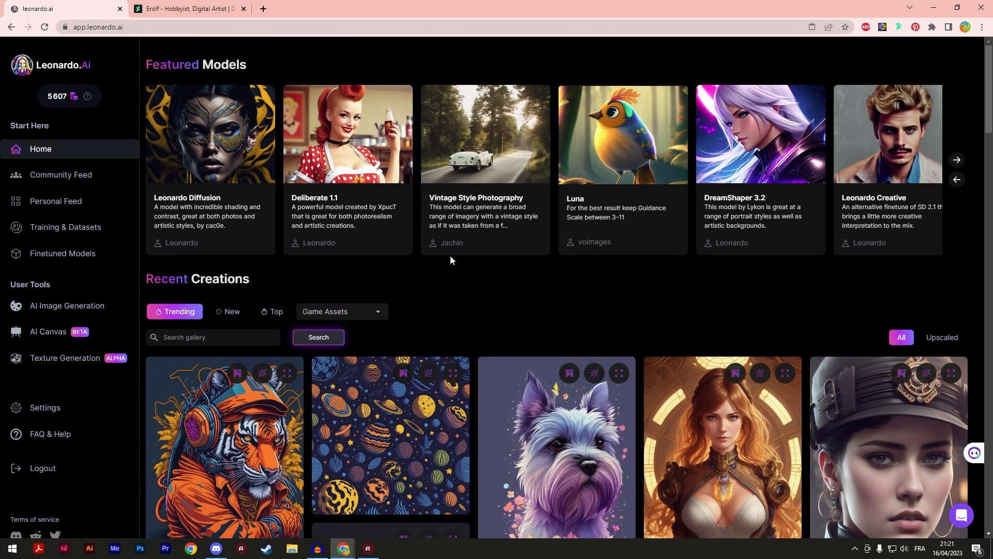
- Review the Deliberate 1.1 featured model and its sample images, and choose to generate with this model
click(383, 159)
key(Escape)
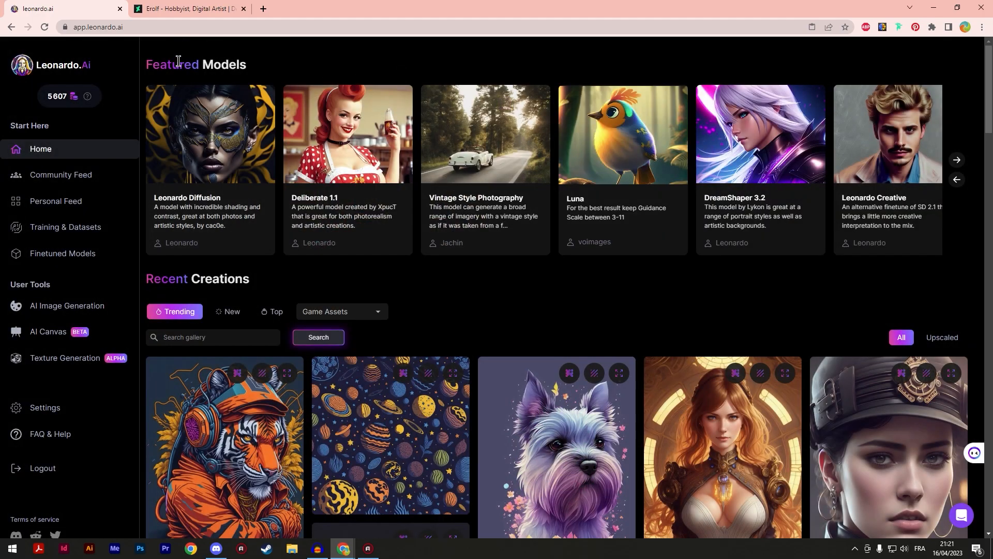
click(396, 138)
scroll(449, 199, down, 4)
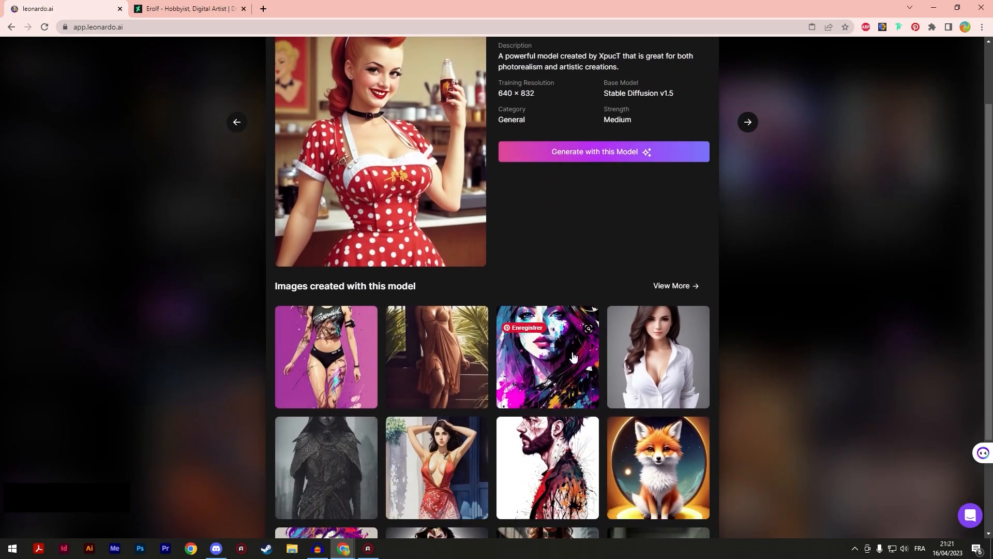
scroll(536, 275, up, 2)
scroll(590, 293, up, 2)
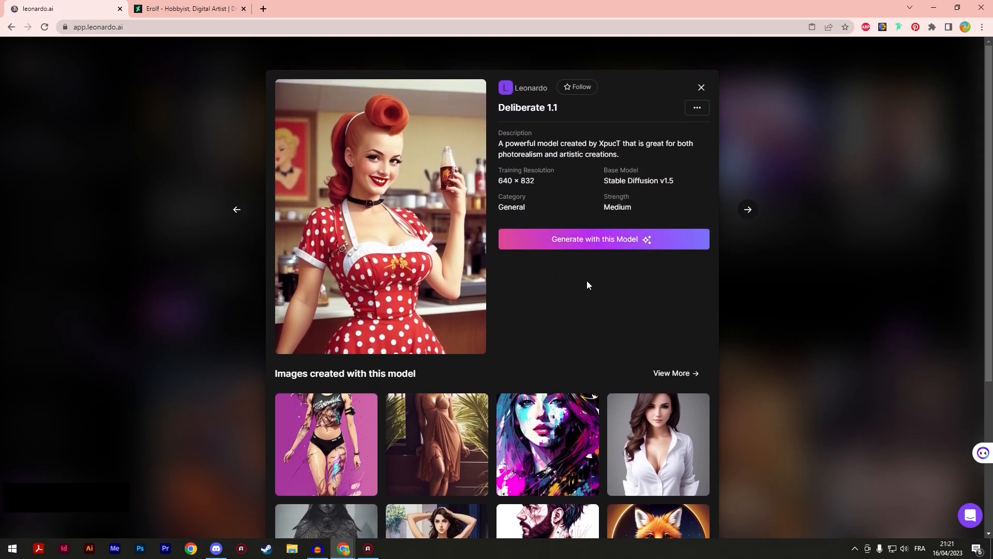
click(575, 244)
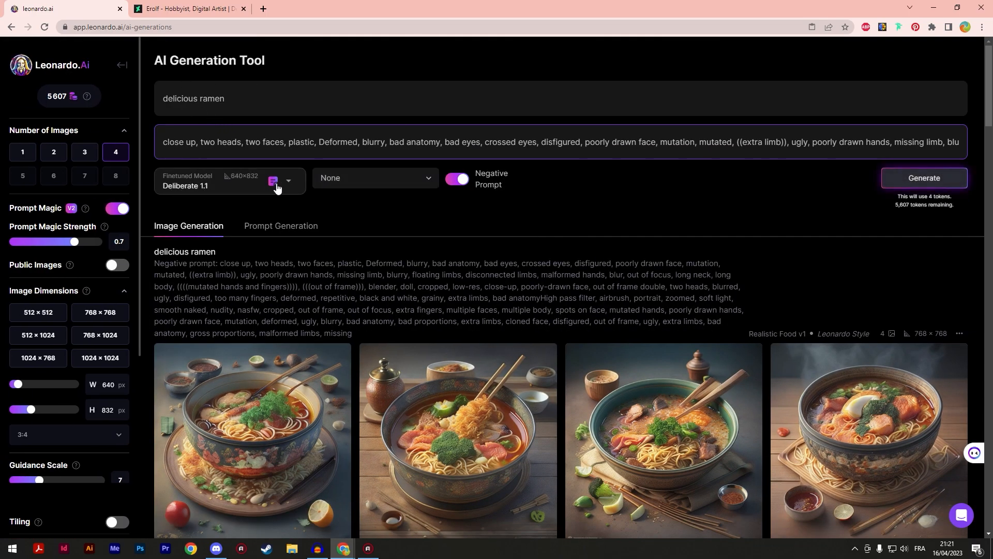
- Generate four "delicious ramen" images with the Deliberate 1.1 model at 640 × 832 and view them
click(300, 182)
click(924, 177)
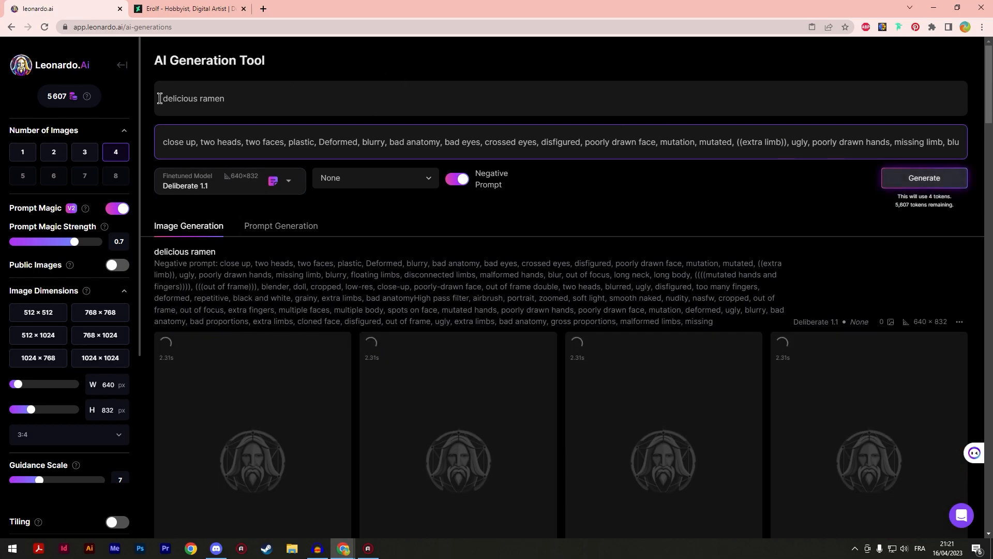
drag(165, 99, 273, 107)
click(234, 99)
scroll(667, 234, down, 2)
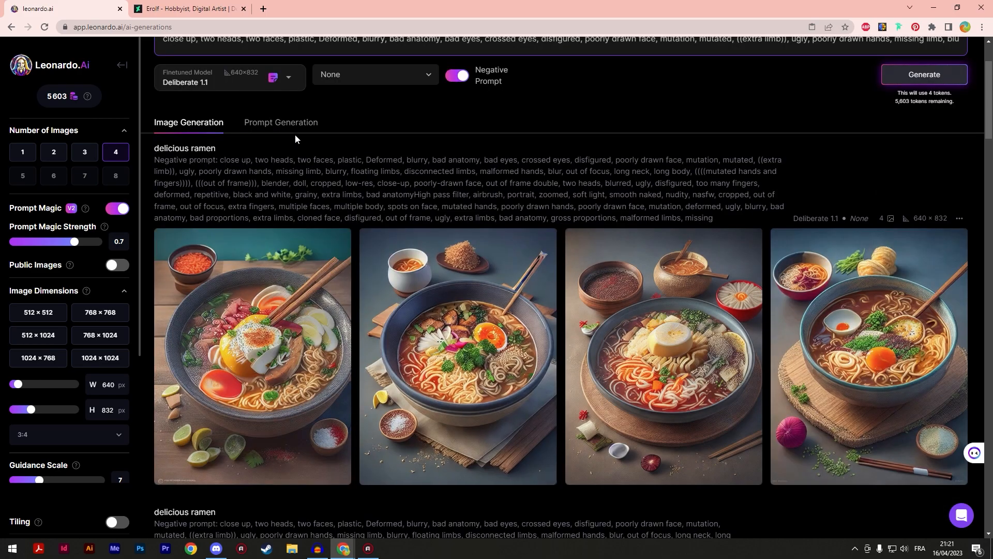
scroll(222, 111, up, 2)
- Compare the Deliberate 1.1 ramen images with the earlier batch made using Realistic Food v1
drag(164, 100, 232, 98)
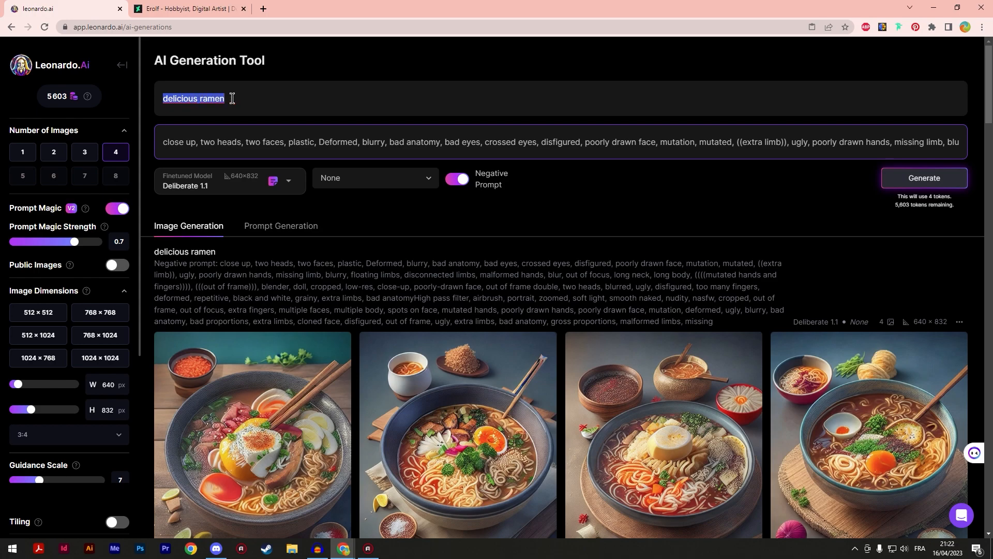
scroll(668, 248, down, 3)
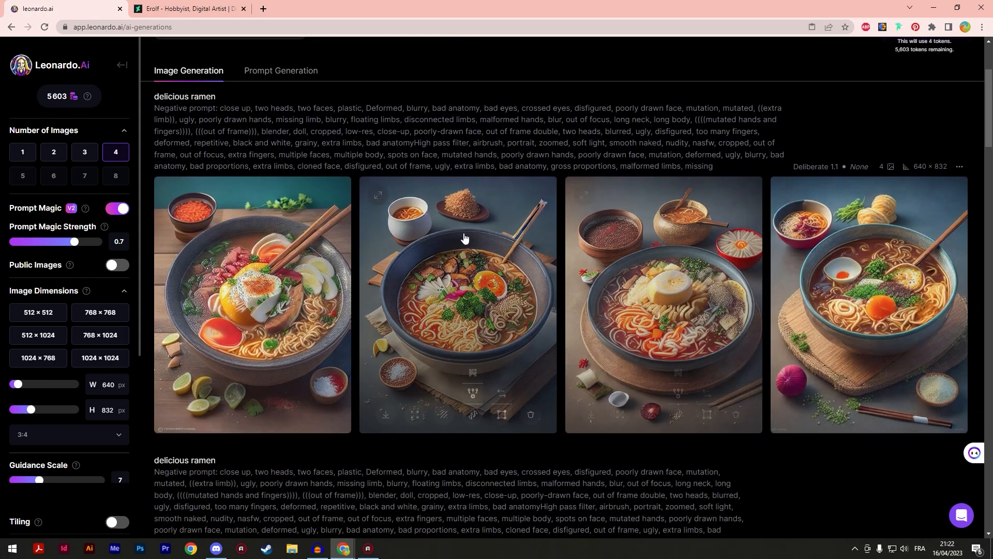
scroll(313, 158, down, 3)
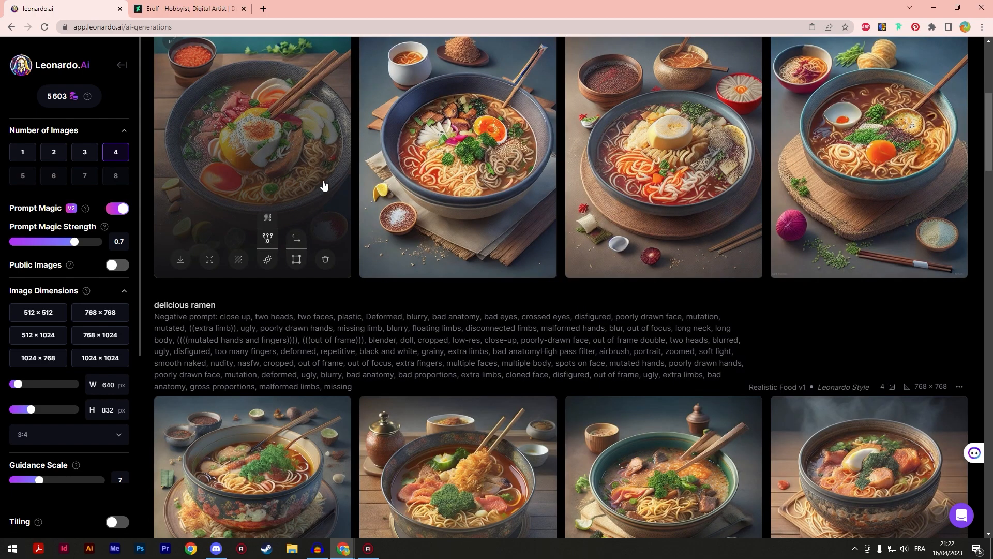
scroll(341, 203, up, 4)
scroll(517, 259, down, 9)
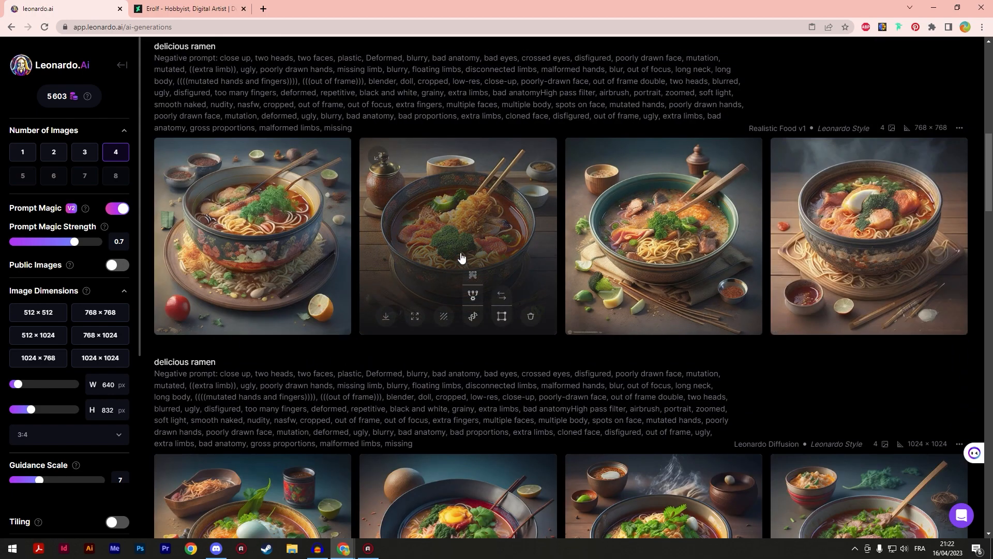
scroll(922, 386, up, 10)
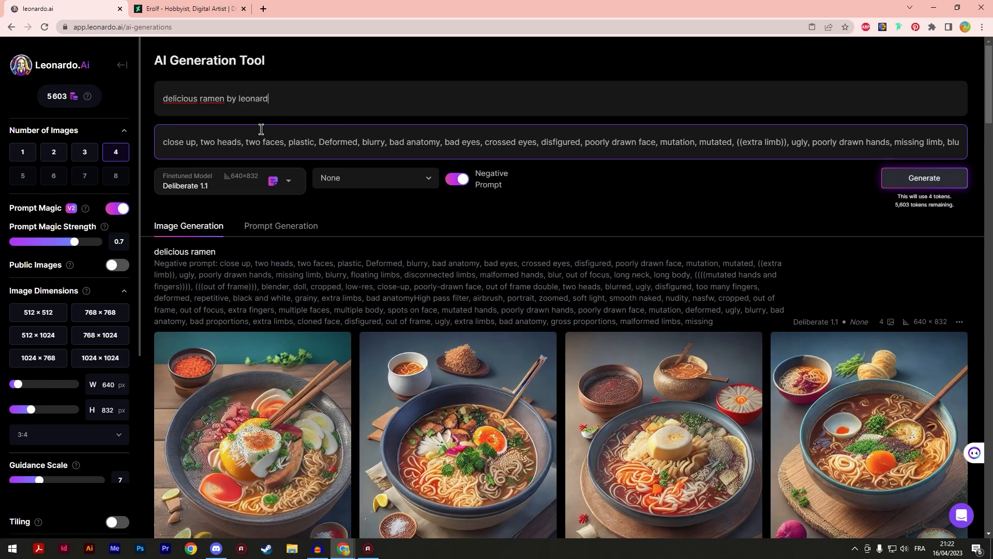
- Extend the prompt to "delicious ramen by leonardo da vinci" and generate four images with Deliberate 1.1
text(inci)
click(908, 177)
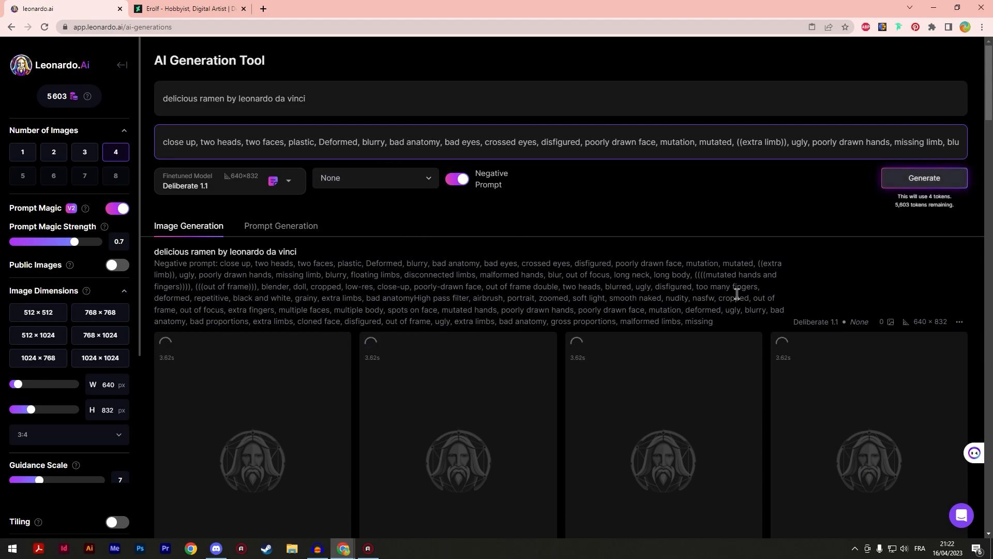
scroll(738, 293, down, 5)
scroll(591, 281, down, 2)
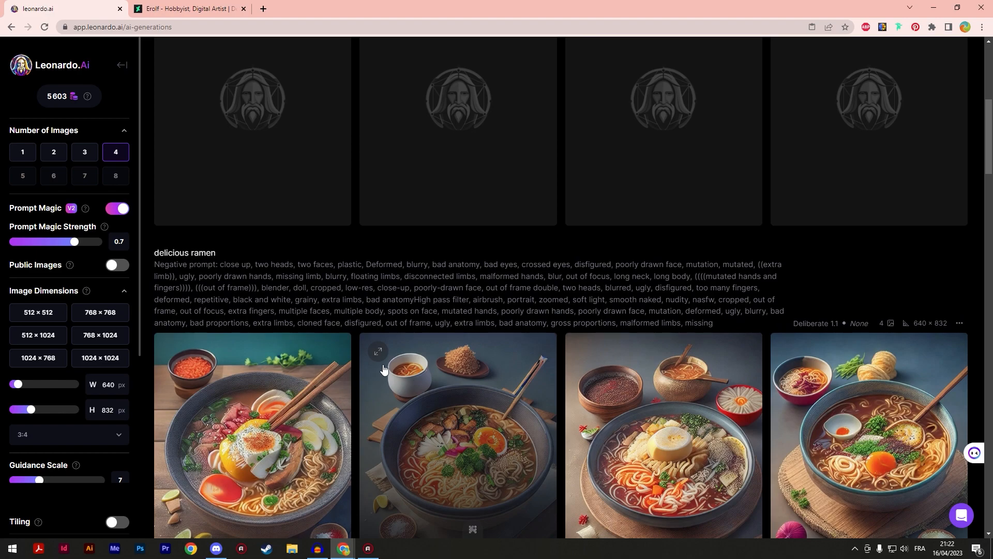
- Inspect the four "delicious ramen by leonardo da vinci" images, enlarging the third and first ones
scroll(279, 306, up, 3)
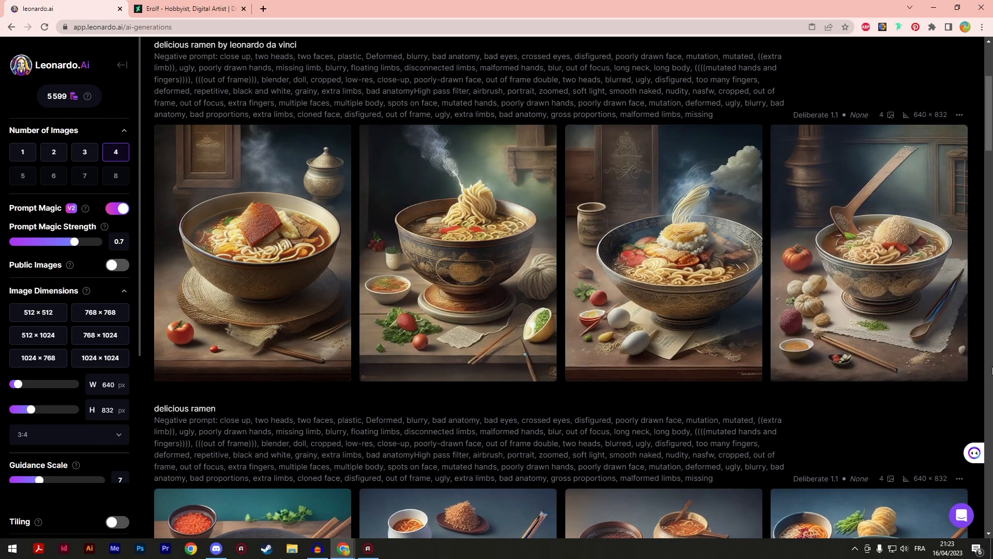
click(680, 206)
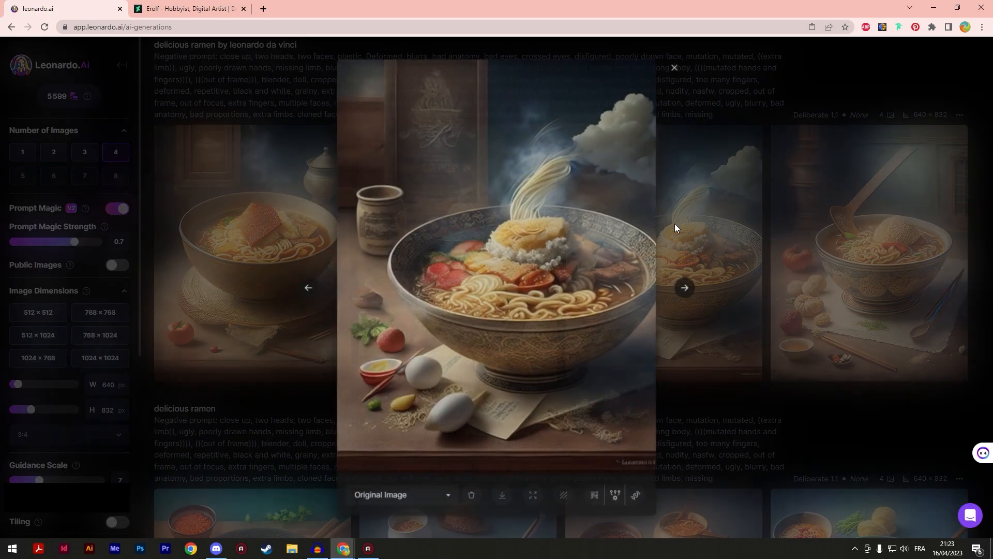
click(873, 313)
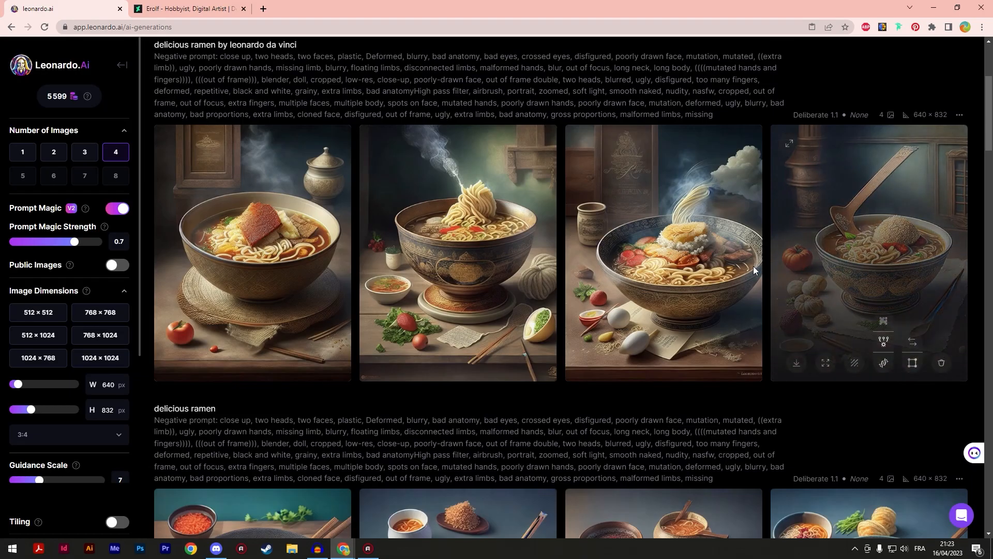
scroll(539, 406, up, 2)
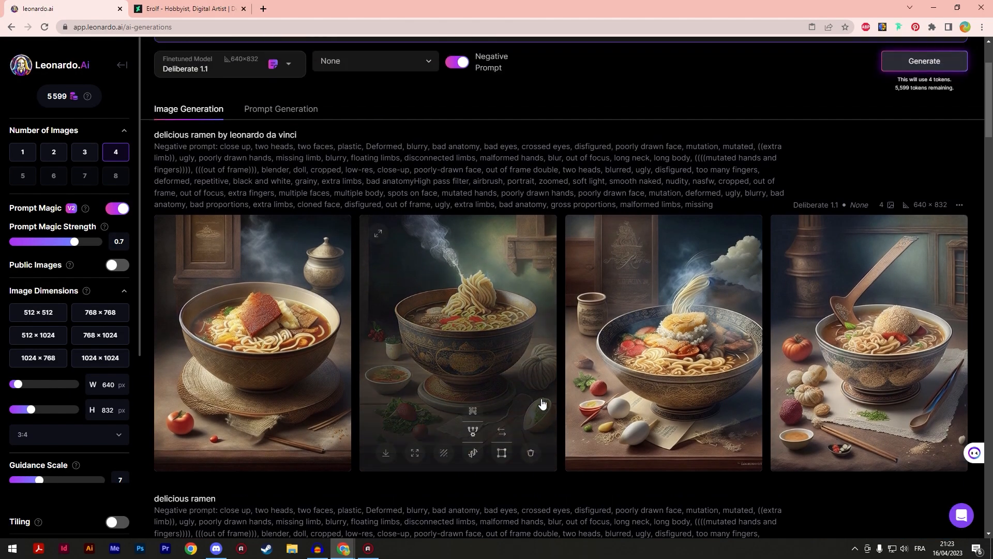
scroll(595, 314, down, 3)
scroll(594, 314, down, 3)
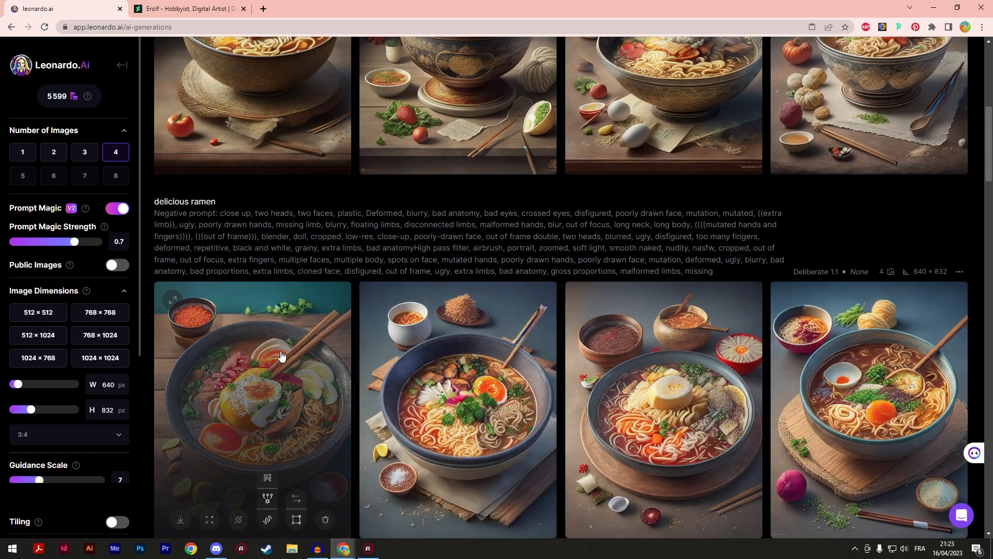
scroll(282, 354, up, 4)
click(279, 239)
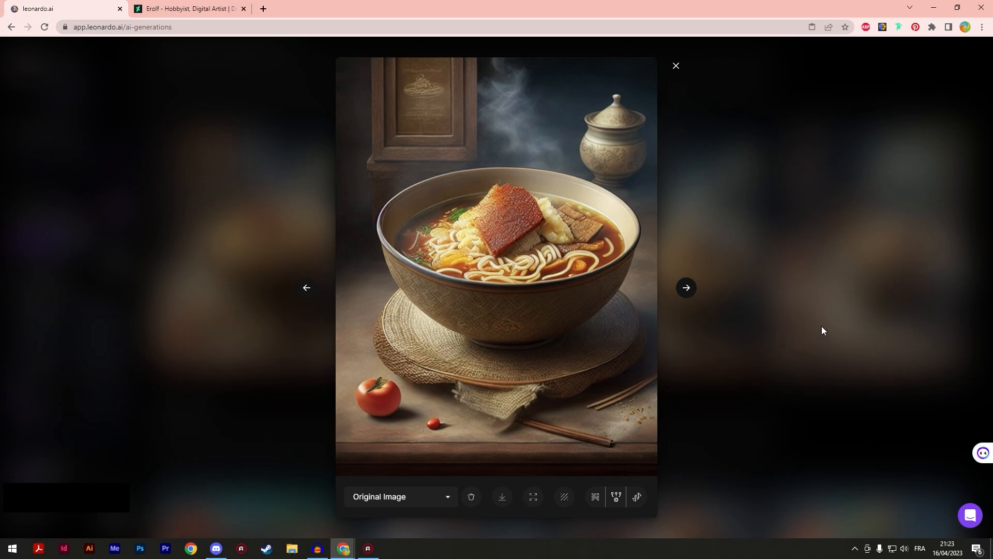
click(677, 67)
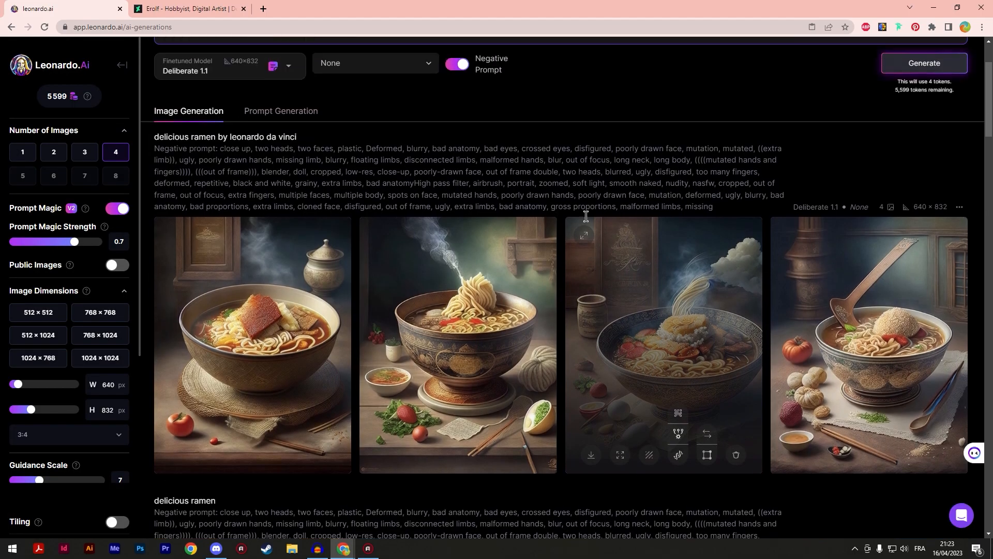
- Review the artist wording in the prompt alongside the images generated from it
scroll(594, 228, up, 3)
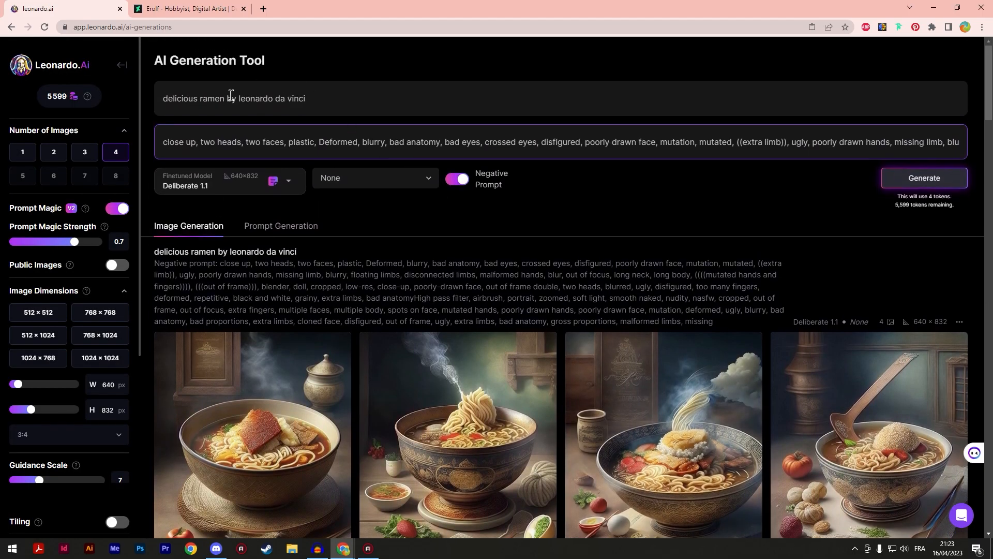
drag(311, 92, 240, 91)
click(371, 103)
scroll(385, 108, down, 3)
scroll(632, 173, down, 1)
scroll(438, 170, up, 1)
scroll(438, 170, up, 2)
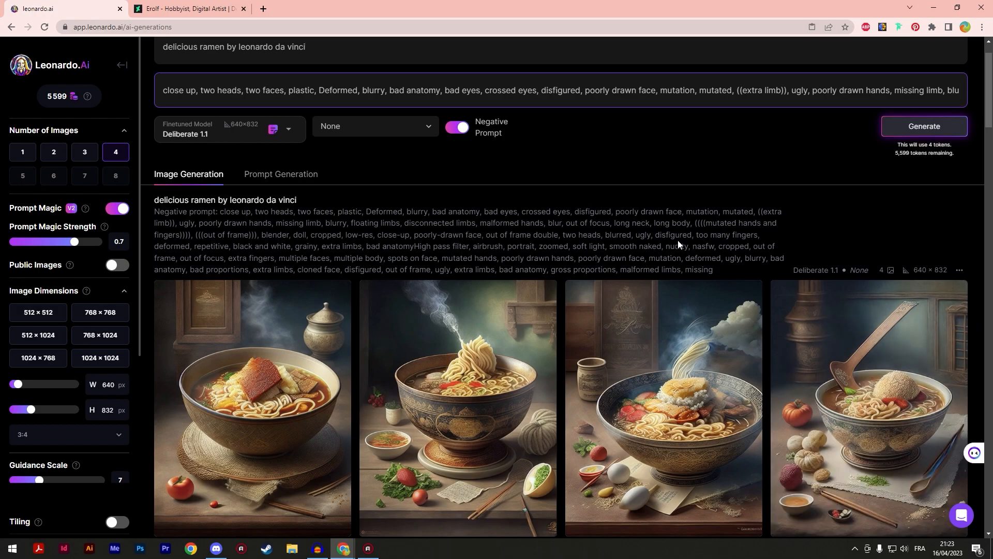
scroll(707, 238, down, 4)
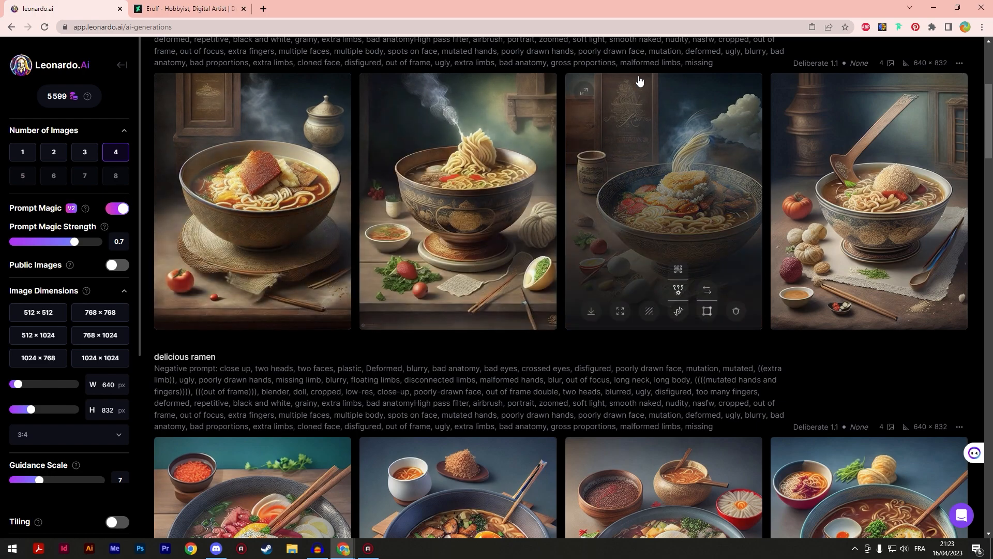
scroll(941, 262, down, 2)
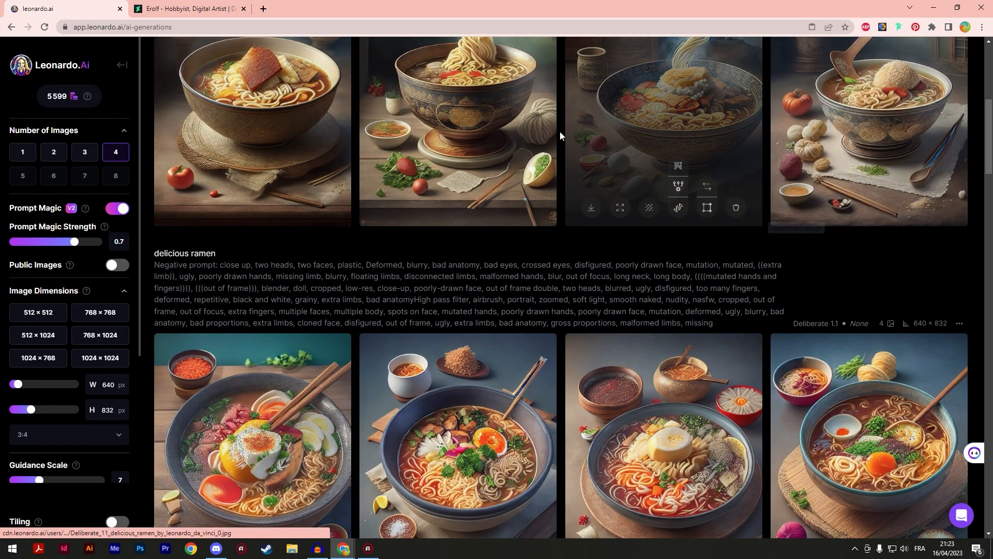
scroll(560, 137, up, 2)
scroll(560, 136, up, 5)
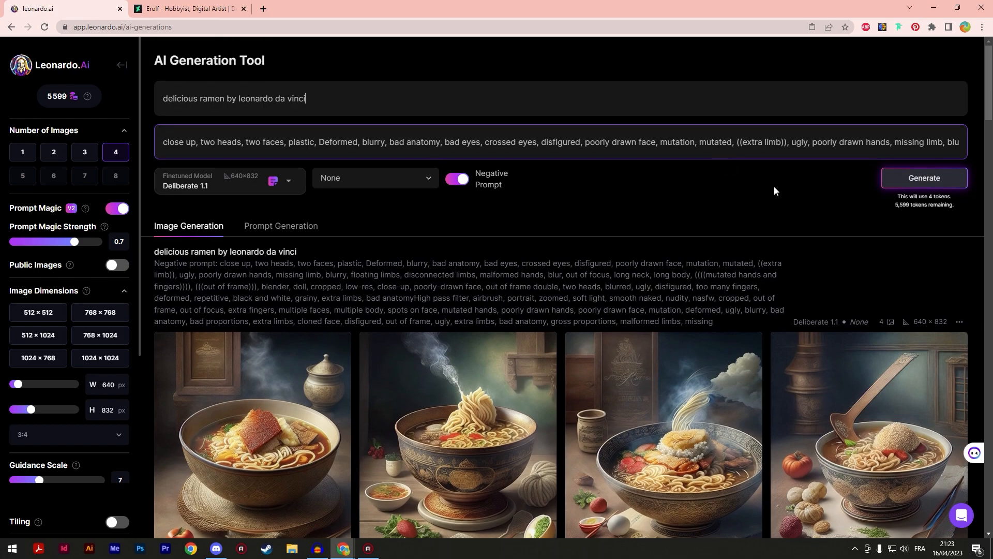
- Compare the da Vinci ramen batch with the plain "delicious ramen" batch made with Deliberate 1.1
scroll(672, 145, down, 2)
scroll(497, 160, down, 3)
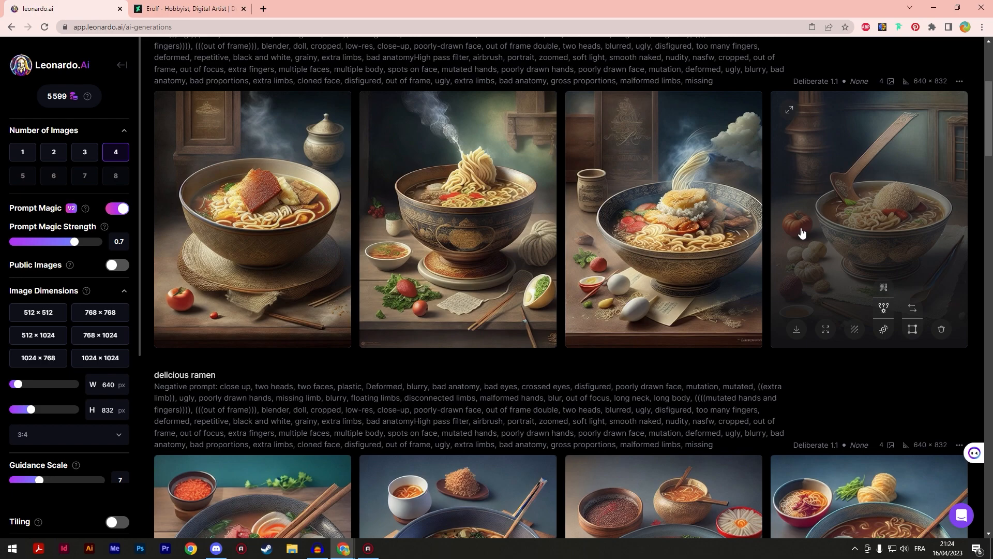
scroll(672, 233, up, 1)
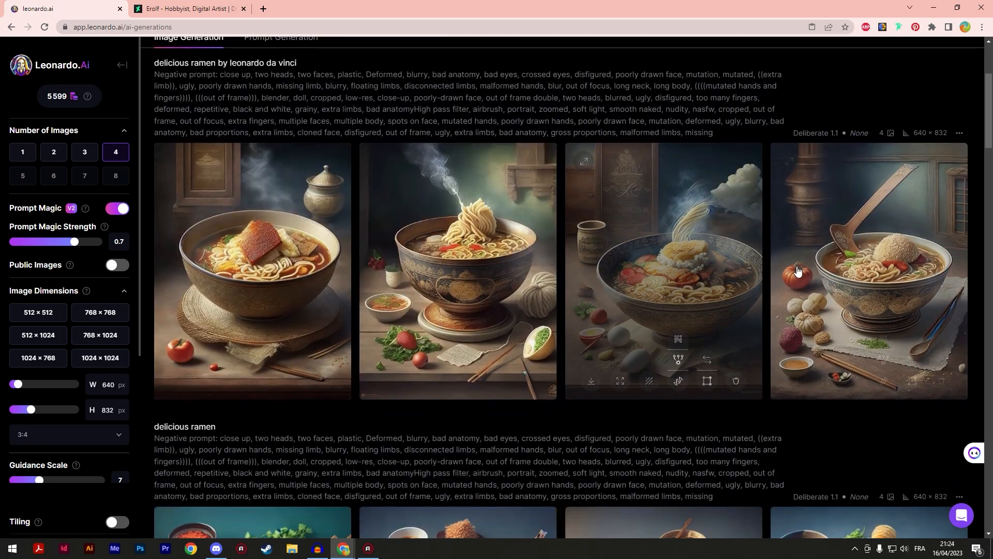
scroll(603, 249, down, 2)
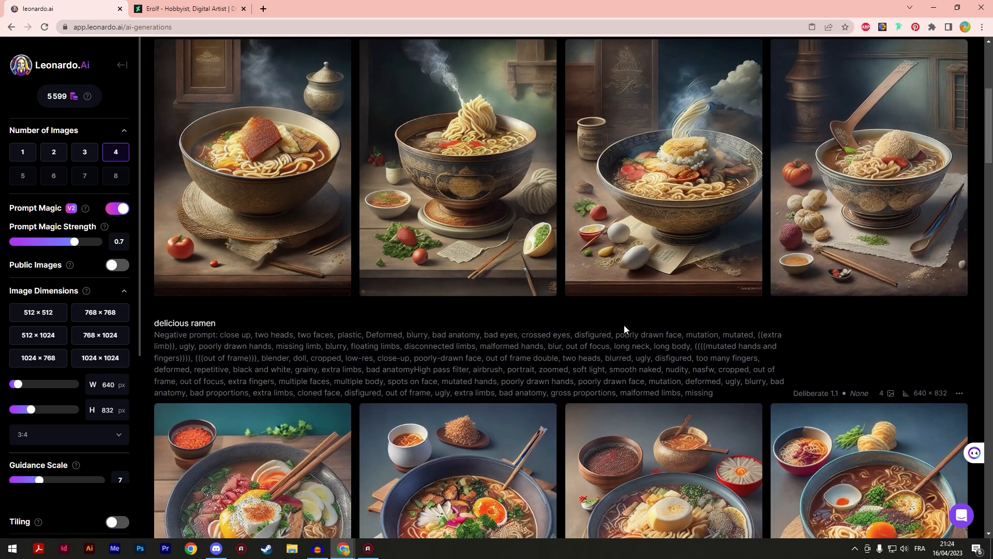
scroll(609, 318, down, 3)
scroll(771, 305, down, 5)
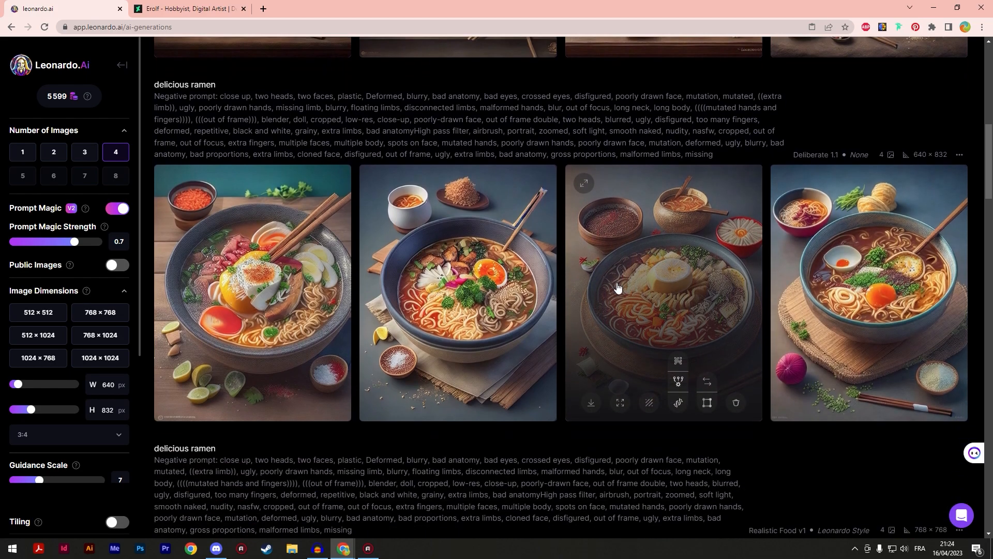
scroll(771, 309, up, 6)
scroll(372, 222, up, 1)
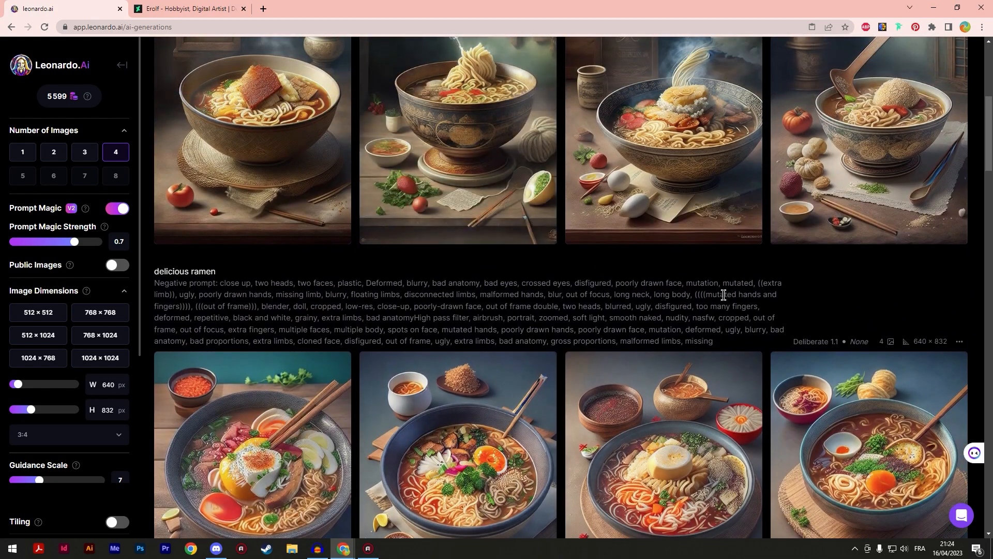
scroll(658, 267, up, 7)
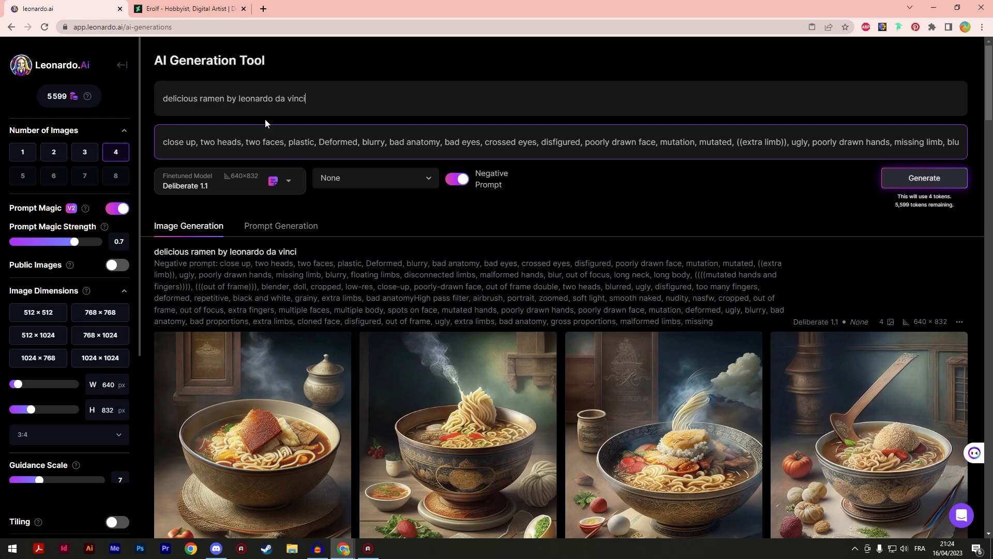
- Highlight the artist name "leonardo da vinci" in the prompt to examine that part of the wording
drag(233, 97, 334, 97)
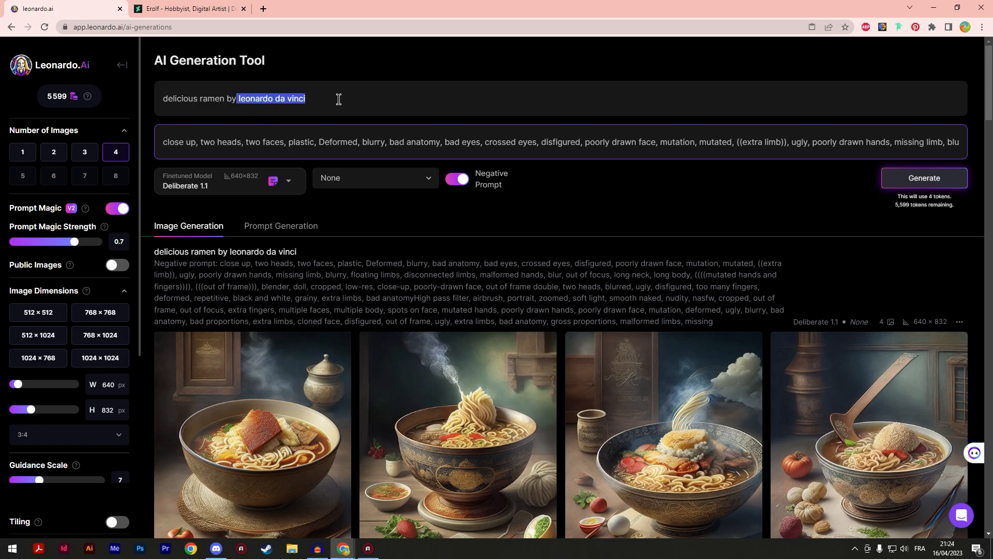
click(337, 97)
mouse_move(238, 97)
mouse_down()
mouse_move(282, 96)
mouse_move(234, 96)
mouse_up()
click(317, 99)
click(319, 98)
drag(317, 98, 239, 99)
click(316, 100)
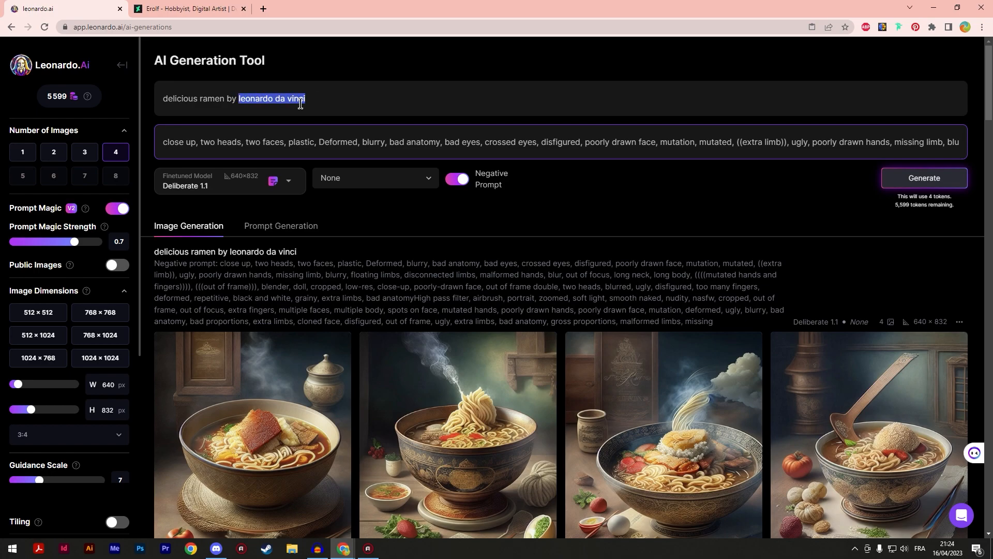
click(339, 105)
- Compare the ramen batches made with Deliberate 1.1, Realistic Food v1 and Leonardo Diffusion
scroll(955, 248, down, 7)
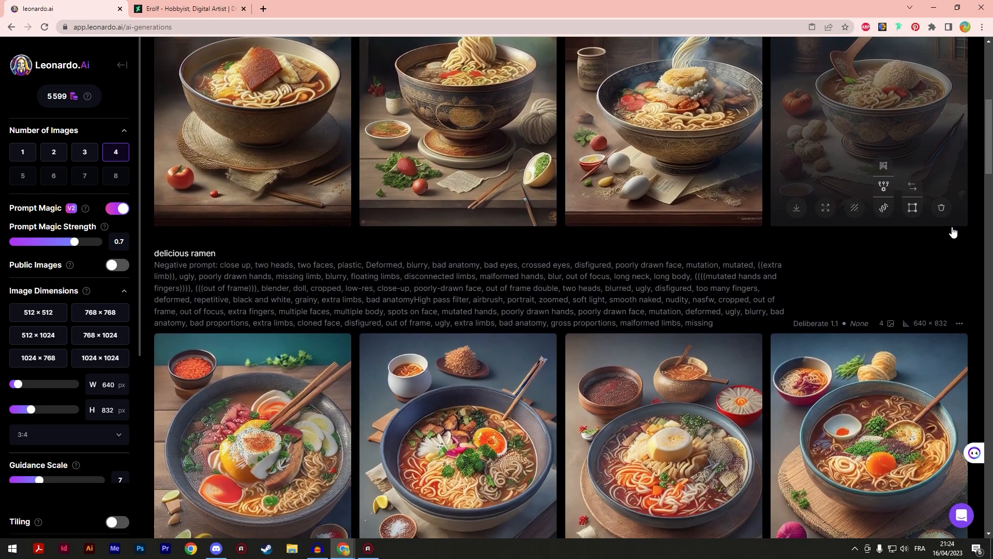
scroll(692, 162, down, 5)
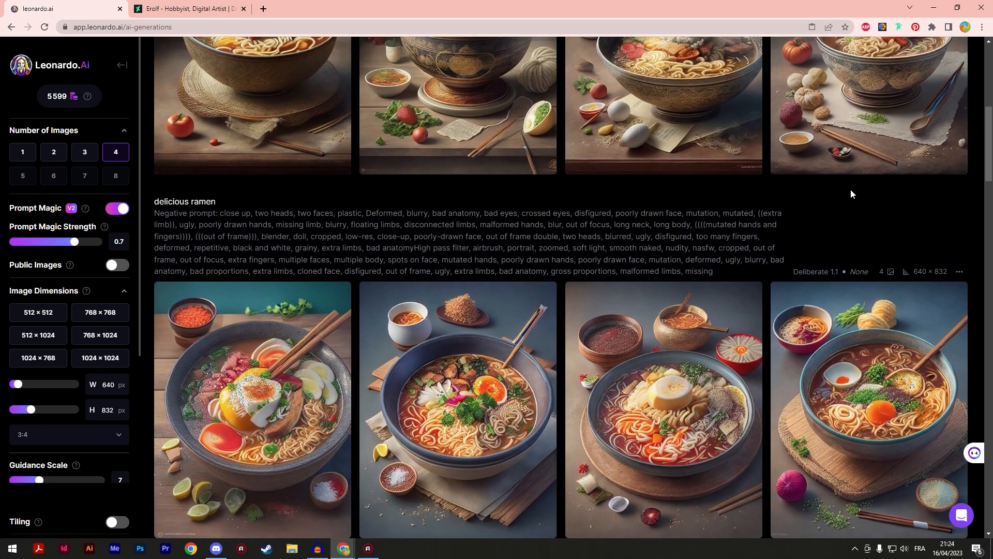
scroll(884, 193, down, 5)
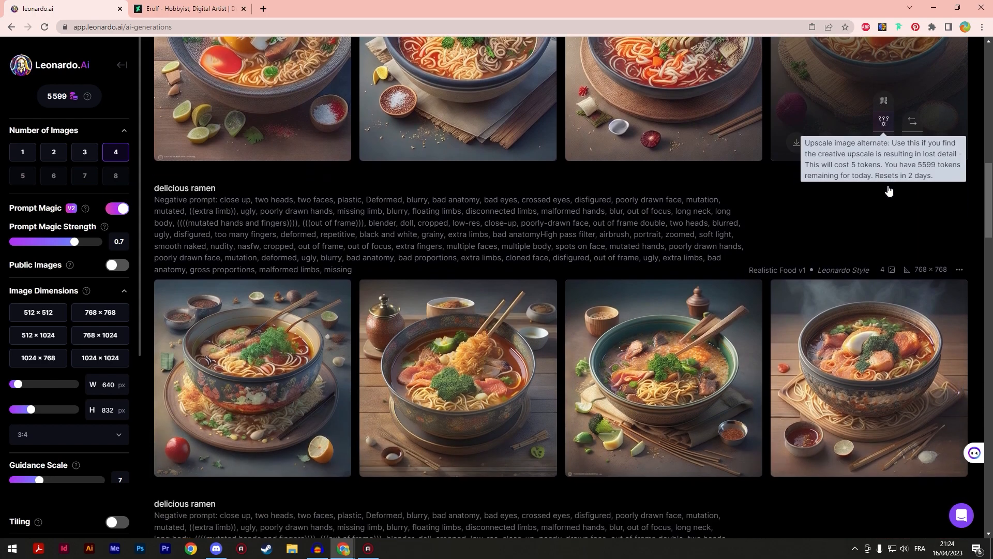
scroll(849, 169, down, 4)
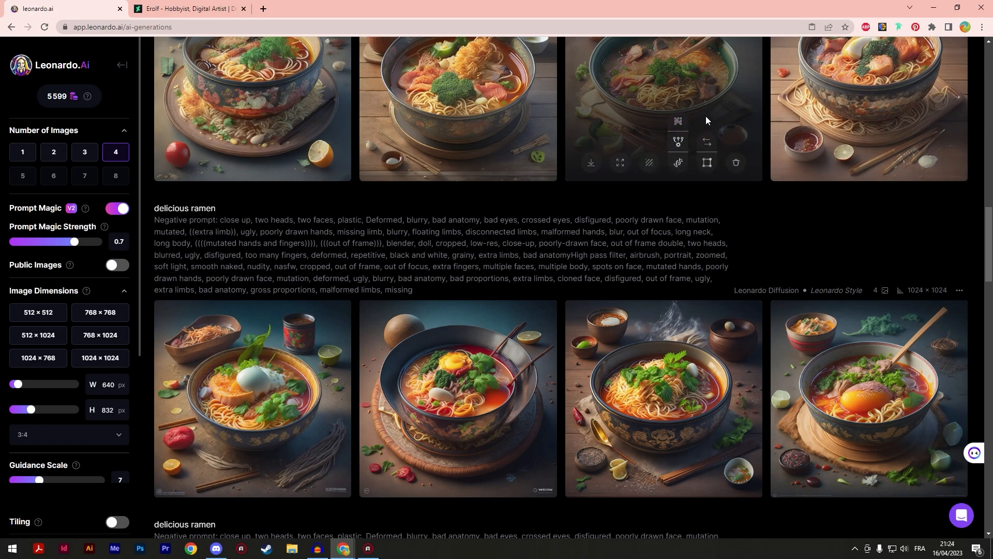
scroll(927, 179, down, 4)
scroll(691, 156, up, 9)
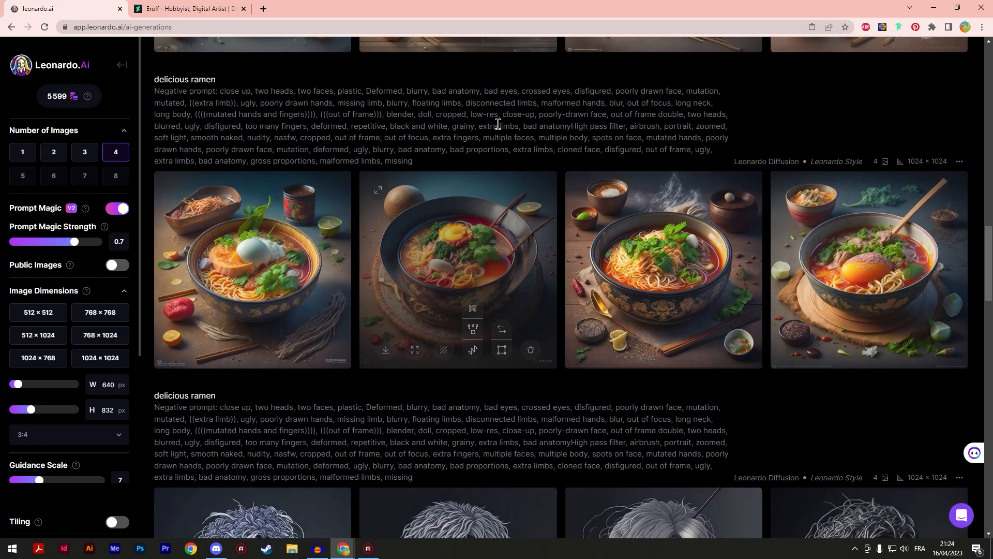
scroll(610, 129, up, 10)
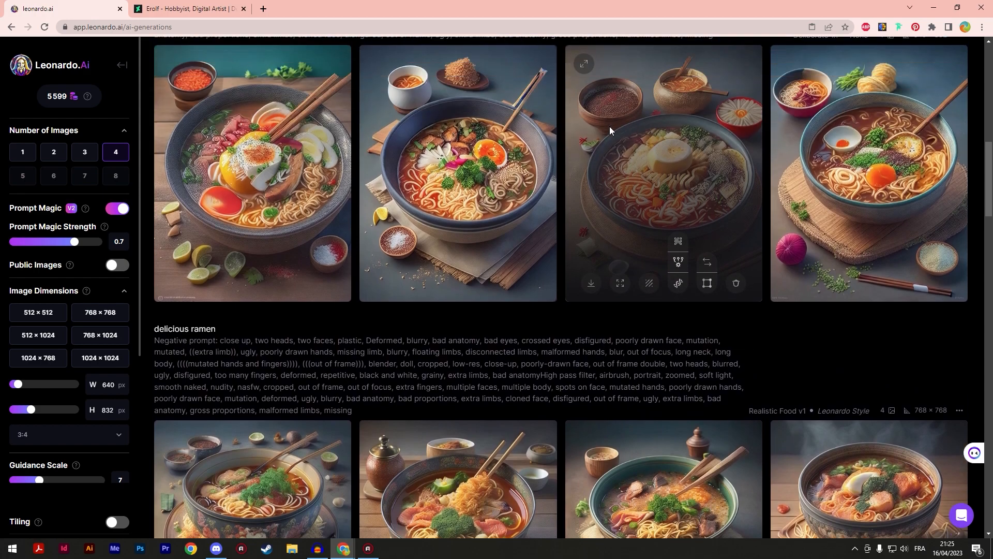
scroll(617, 132, up, 7)
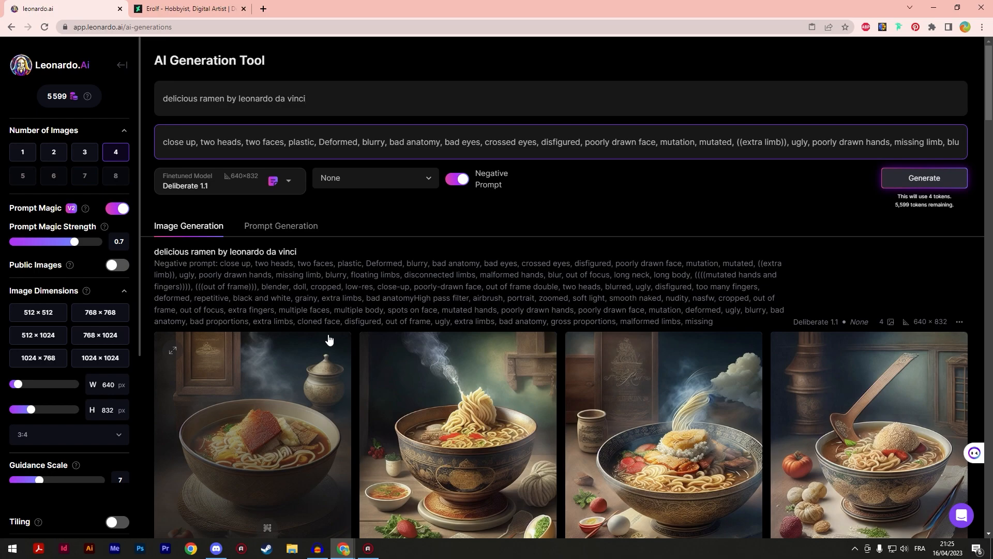
- Examine the negative prompt of the Realistic Food v1 "delicious ramen" batch, highlighting its terms
scroll(329, 339, down, 8)
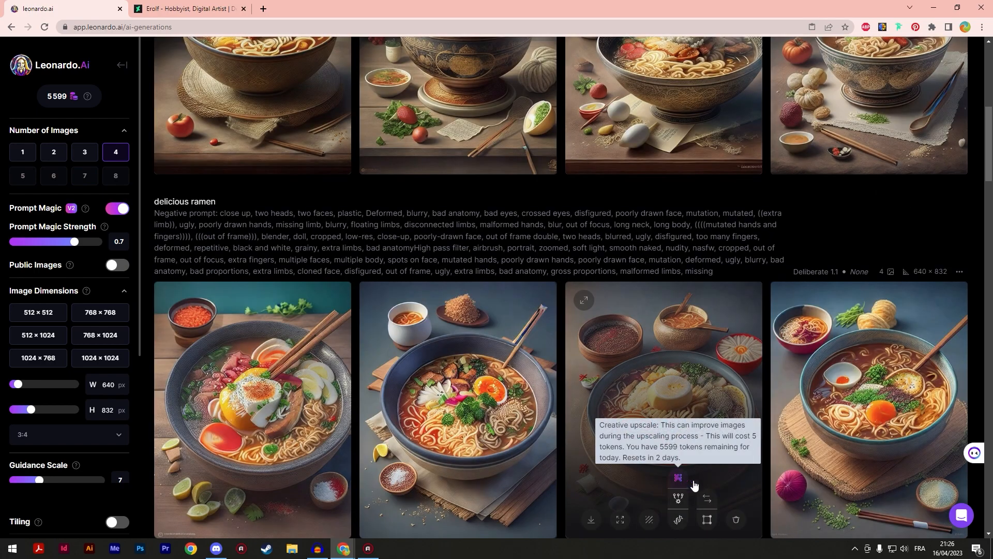
scroll(887, 329, up, 3)
scroll(553, 338, down, 1)
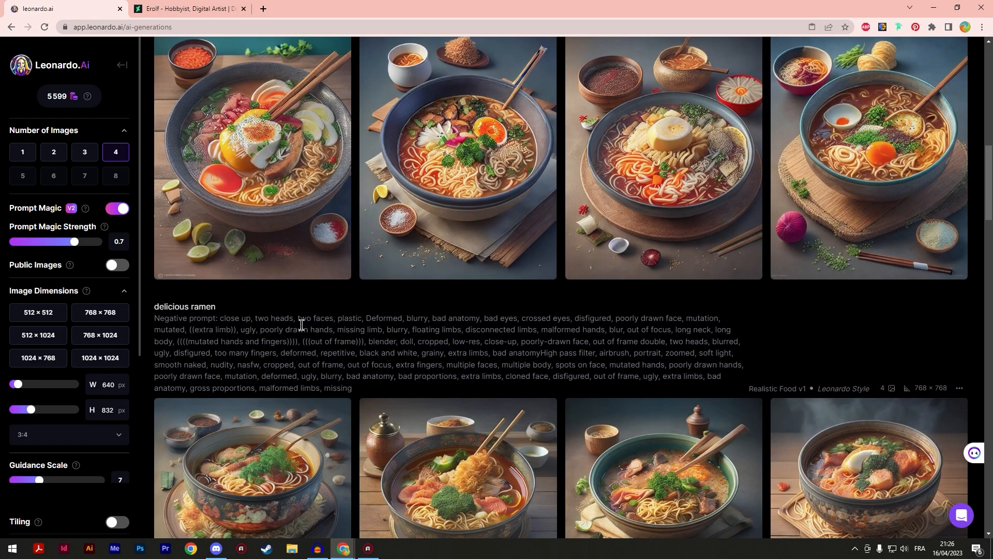
drag(746, 350, 478, 318)
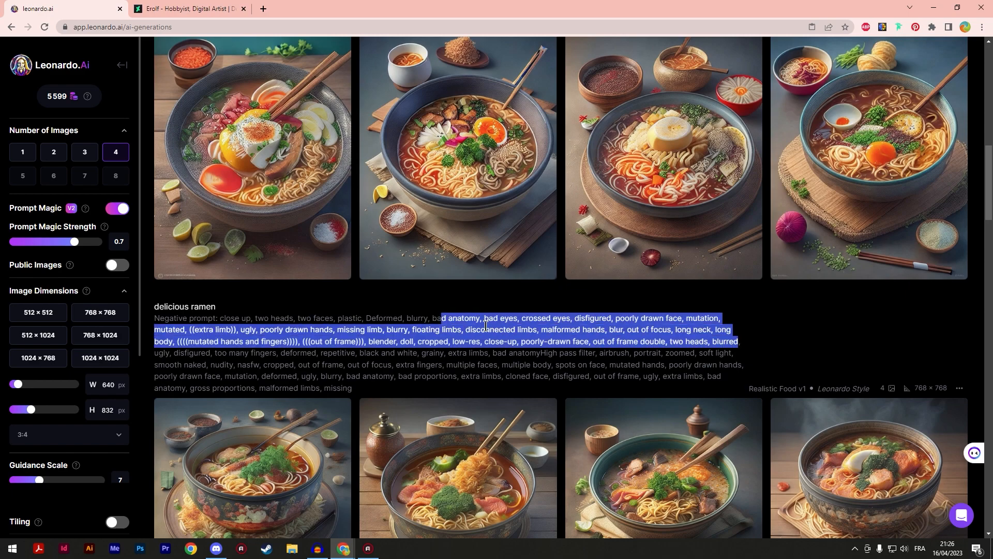
click(339, 316)
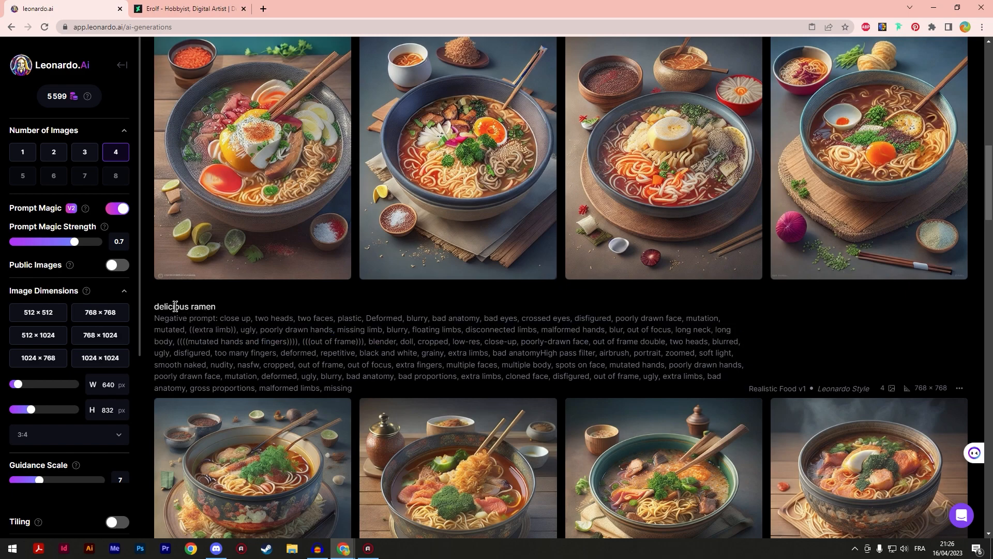
drag(218, 317, 487, 359)
click(322, 319)
click(380, 343)
click(487, 358)
scroll(468, 369, down, 2)
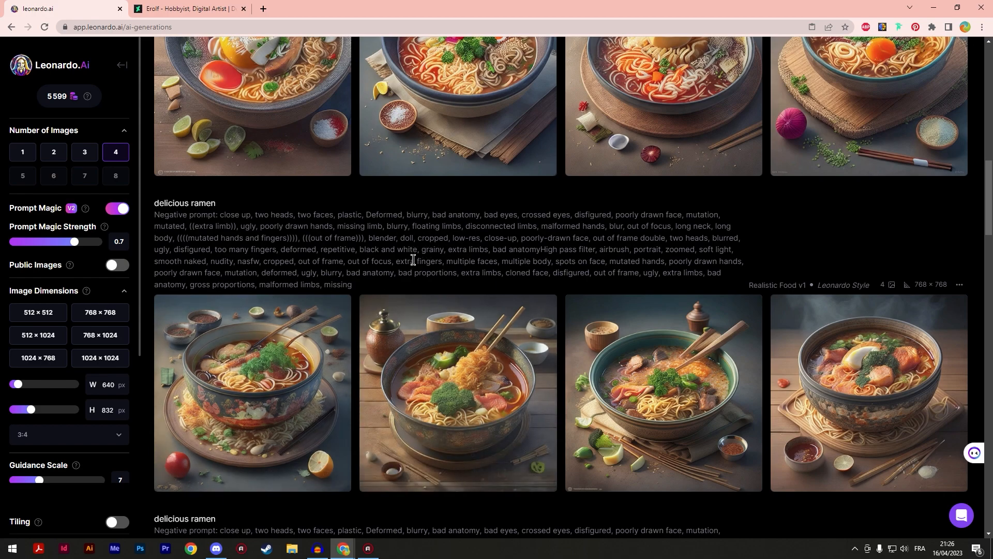
- Look over the image generation settings, then return to the home page and browse the featured models and recent creations
scroll(100, 296, down, 3)
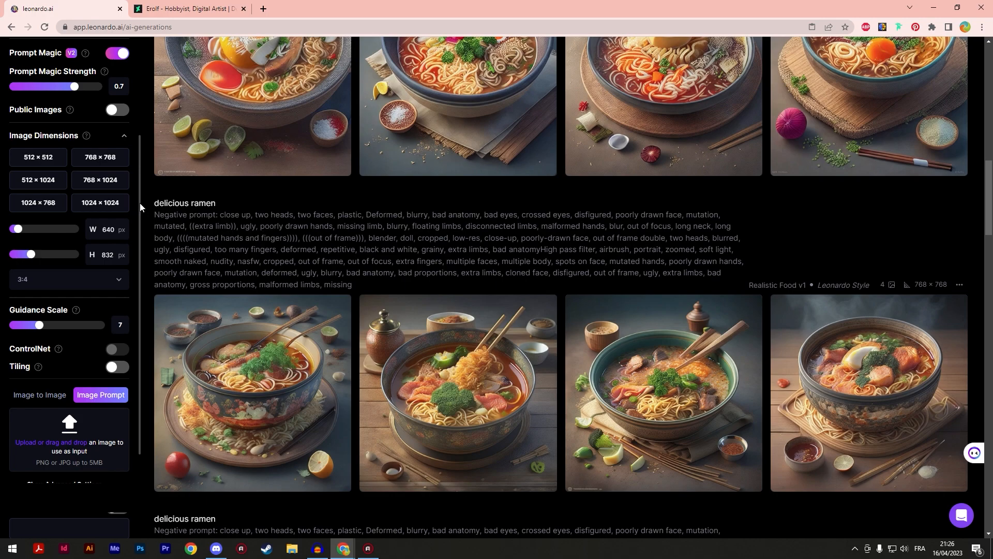
drag(137, 204, 140, 185)
scroll(135, 182, up, 5)
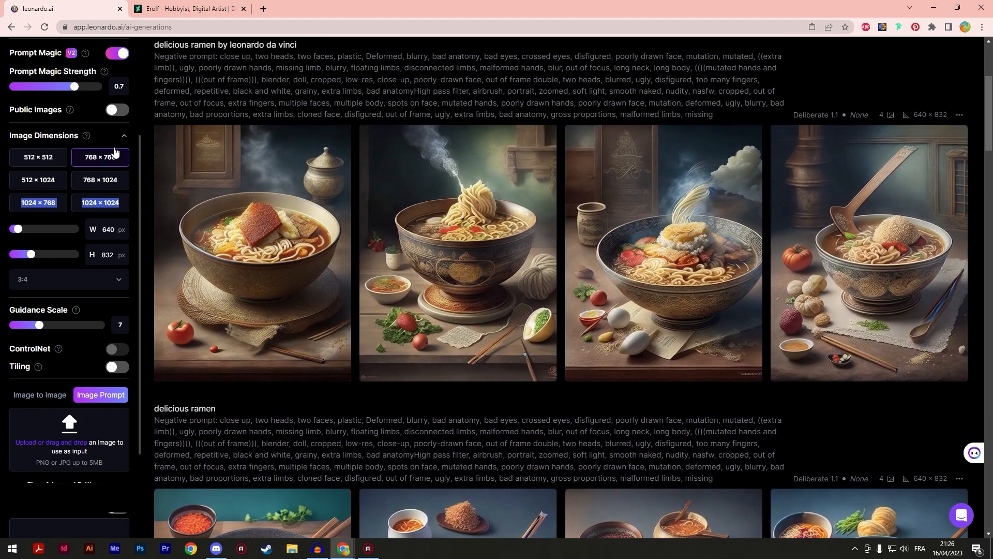
scroll(117, 155, up, 4)
click(123, 65)
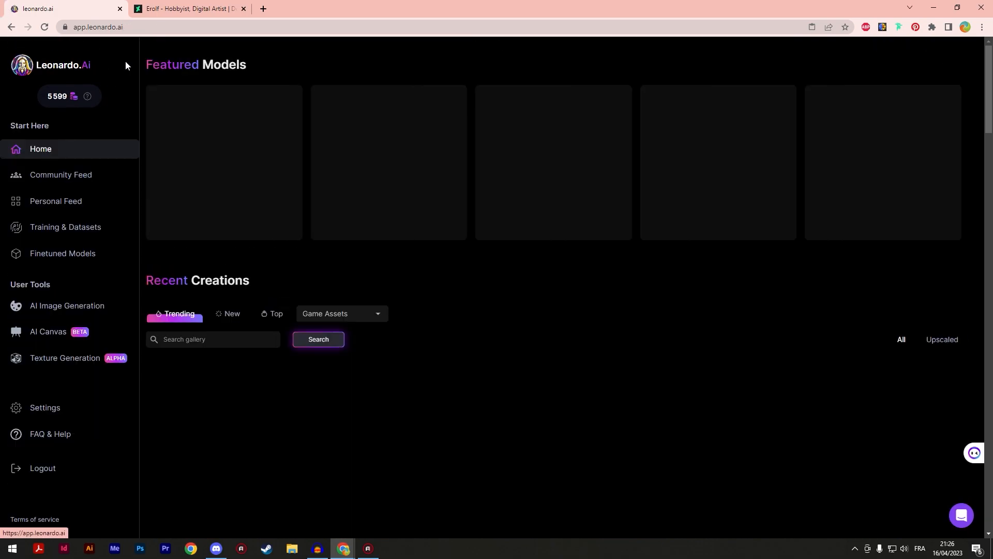
scroll(290, 319, down, 6)
scroll(289, 319, up, 6)
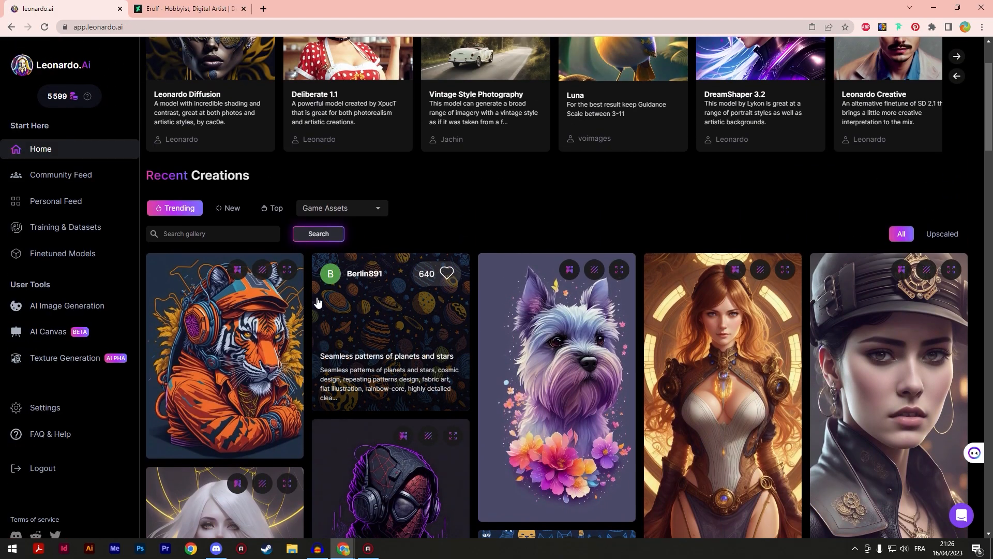